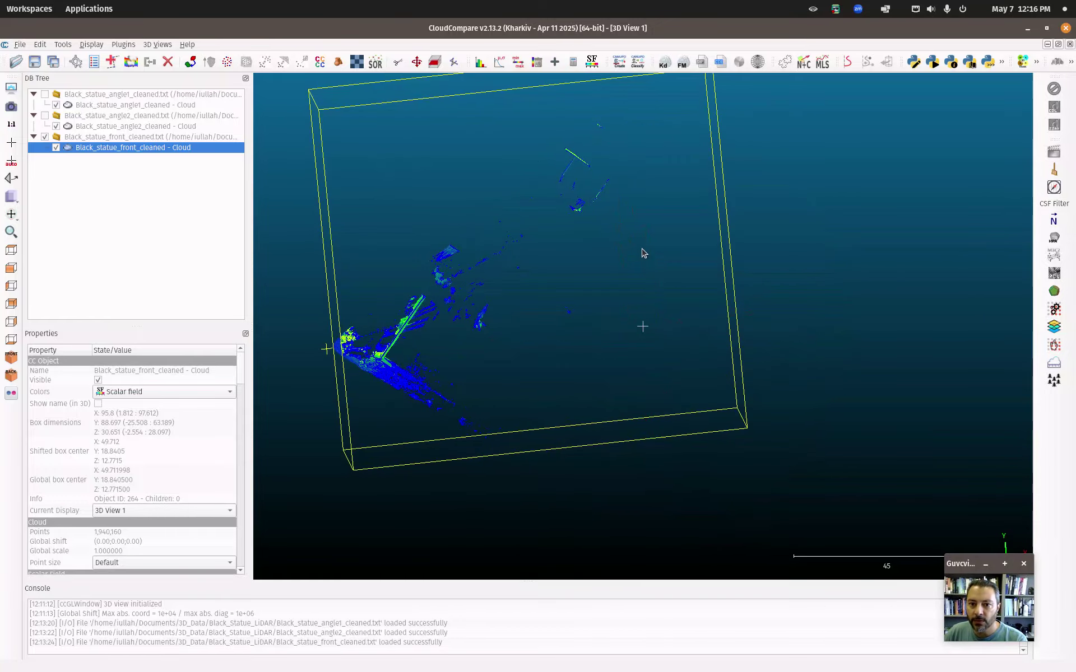
# Step: Examine the overall extent of the front statue point cloud from several angles
pyautogui.moveTo(633, 142); pyautogui.dragTo(429, 331)
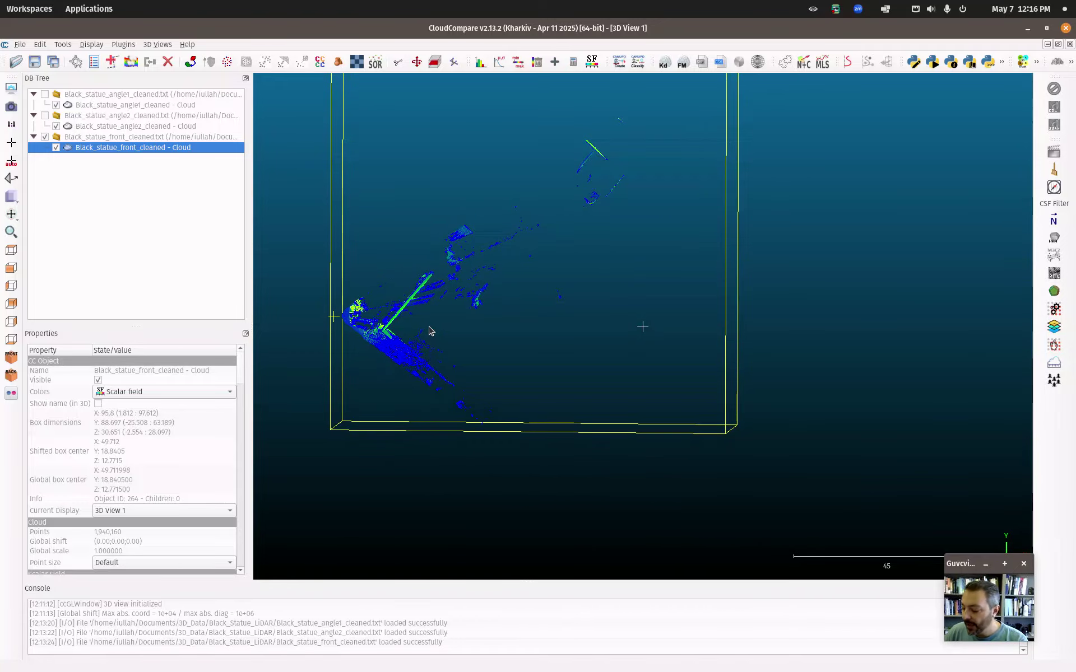
pyautogui.moveTo(429, 328); pyautogui.dragTo(696, 345, button='right')
pyautogui.moveTo(665, 349); pyautogui.dragTo(625, 352)
pyautogui.moveTo(798, 355); pyautogui.dragTo(595, 396)
pyautogui.moveTo(488, 357); pyautogui.dragTo(636, 319)
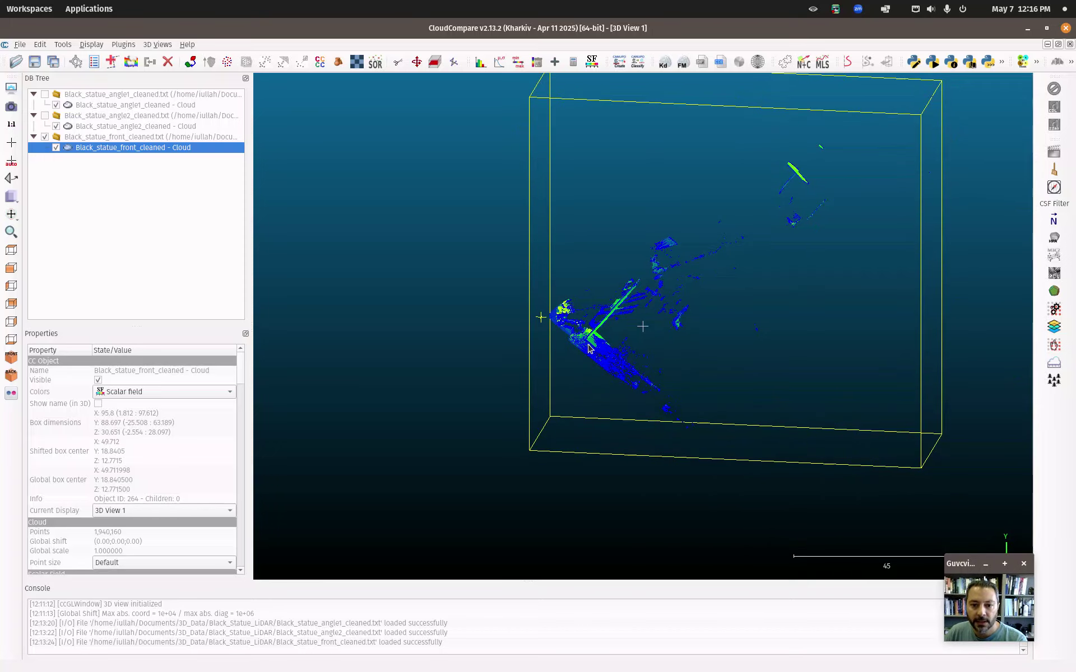
pyautogui.moveTo(557, 335); pyautogui.dragTo(768, 323)
pyautogui.moveTo(560, 386); pyautogui.dragTo(838, 445)
pyautogui.moveTo(684, 395); pyautogui.dragTo(907, 418)
pyautogui.moveTo(675, 336); pyautogui.dragTo(805, 341)
pyautogui.moveTo(595, 396); pyautogui.dragTo(664, 353)
pyautogui.moveTo(895, 411); pyautogui.dragTo(677, 373, button='right')
pyautogui.moveTo(802, 380); pyautogui.dragTo(700, 409)
pyautogui.moveTo(404, 369)
pyautogui.mouseDown()
pyautogui.moveTo(438, 412)
pyautogui.moveTo(402, 374)
pyautogui.mouseUp()
# Step: Examine the building facade, statue silhouette and surrounding vegetation in the front cloud at close range
pyautogui.scroll(4, 639, 471)
pyautogui.scroll(3, 639, 475)
pyautogui.moveTo(639, 475); pyautogui.dragTo(620, 349, button='right')
pyautogui.scroll(5, 620, 349)
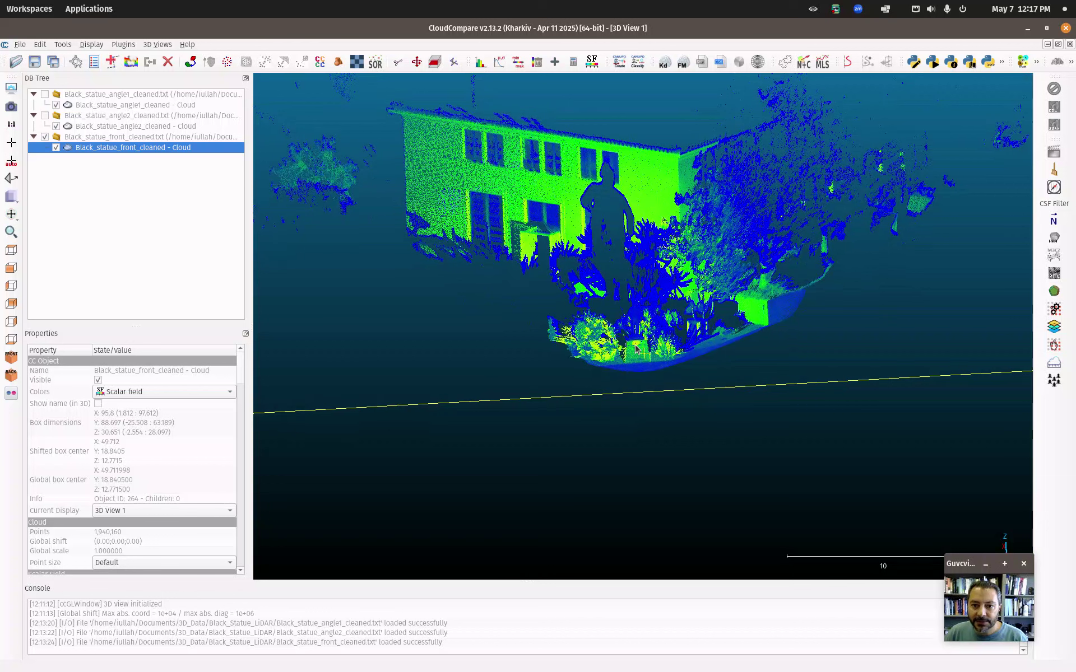
pyautogui.moveTo(802, 312); pyautogui.dragTo(819, 327, button='right')
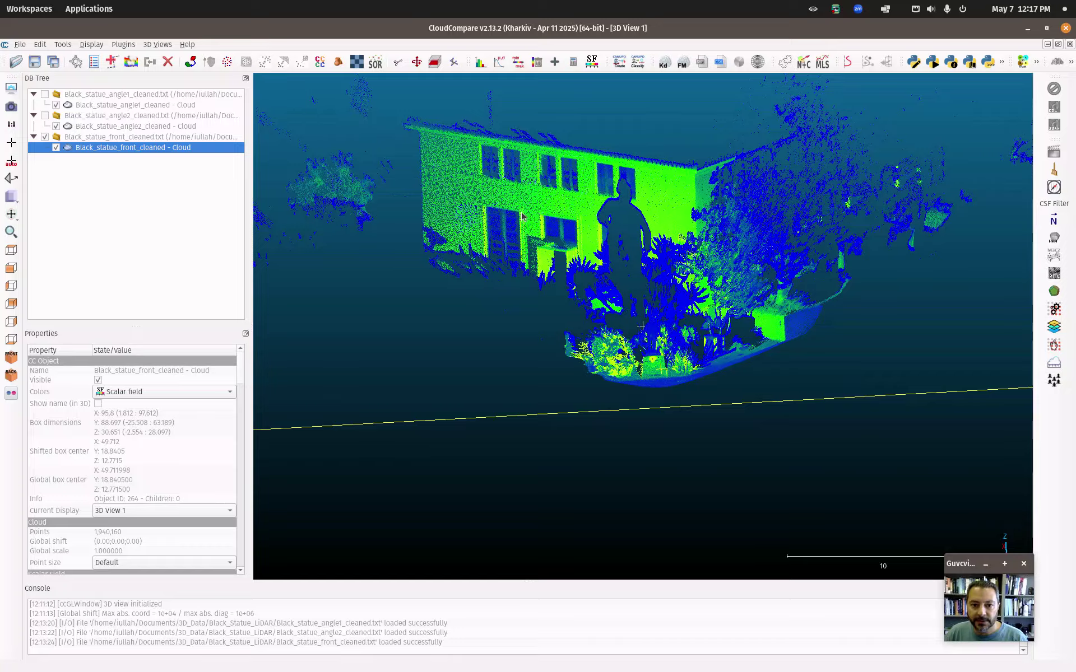
pyautogui.moveTo(646, 335)
pyautogui.mouseDown()
pyautogui.moveTo(634, 194)
pyautogui.moveTo(638, 361)
pyautogui.moveTo(650, 324)
pyautogui.mouseUp()
pyautogui.moveTo(651, 241); pyautogui.dragTo(658, 267)
# Step: Set the rotation center on a point near the statue's base, always computing octrees automatically to accelerate picking
pyautogui.scroll(-5, 658, 266)
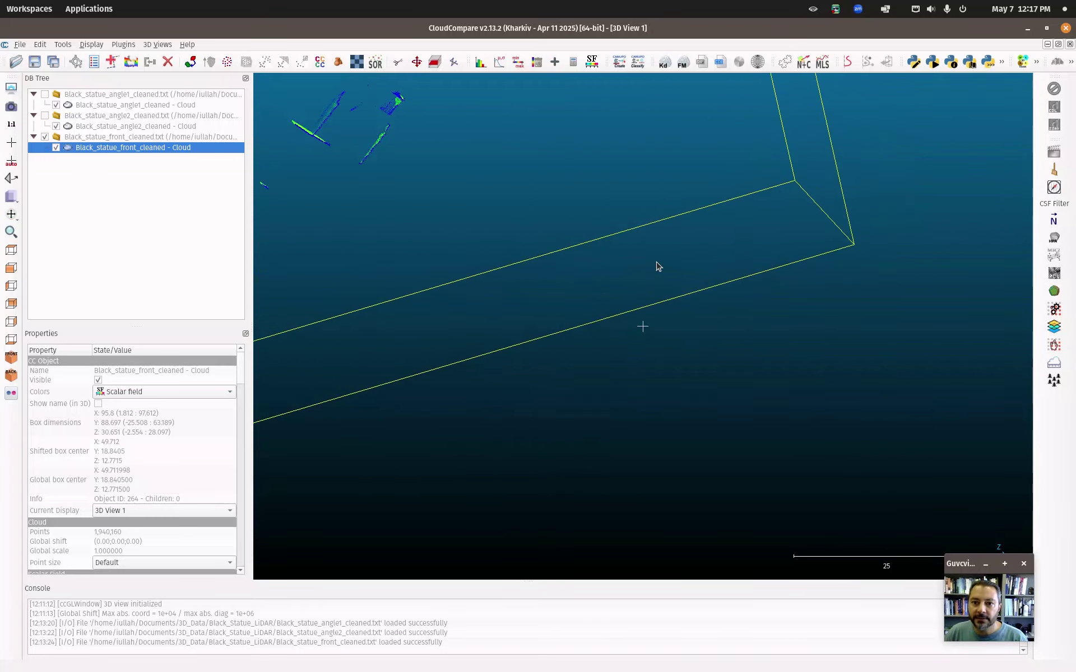
pyautogui.moveTo(451, 171); pyautogui.dragTo(654, 389)
pyautogui.moveTo(667, 147); pyautogui.dragTo(752, 285)
pyautogui.moveTo(639, 90); pyautogui.dragTo(720, 153)
pyautogui.moveTo(564, 177); pyautogui.dragTo(701, 186)
pyautogui.moveTo(801, 380); pyautogui.dragTo(625, 280, button='right')
pyautogui.scroll(8, 626, 280)
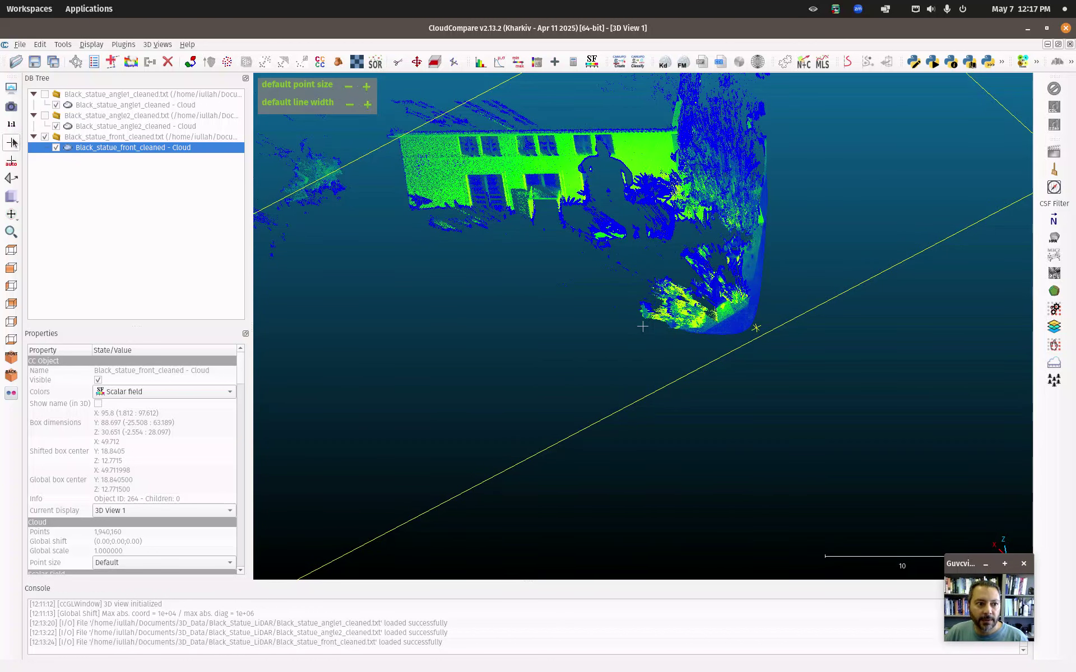
pyautogui.click(13, 144)
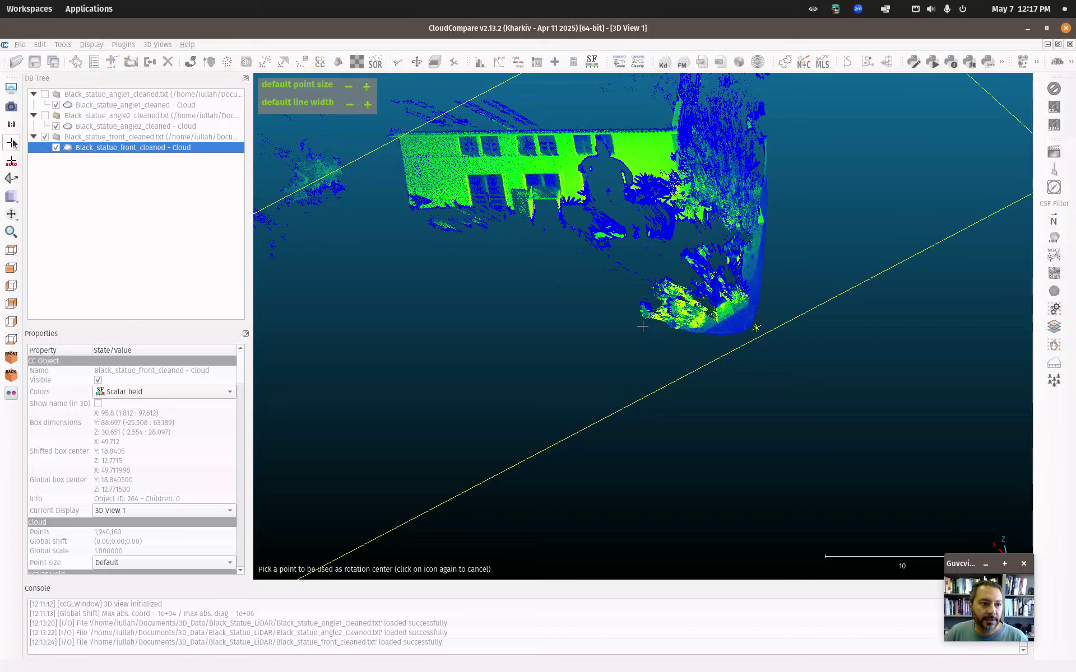
pyautogui.click(721, 306)
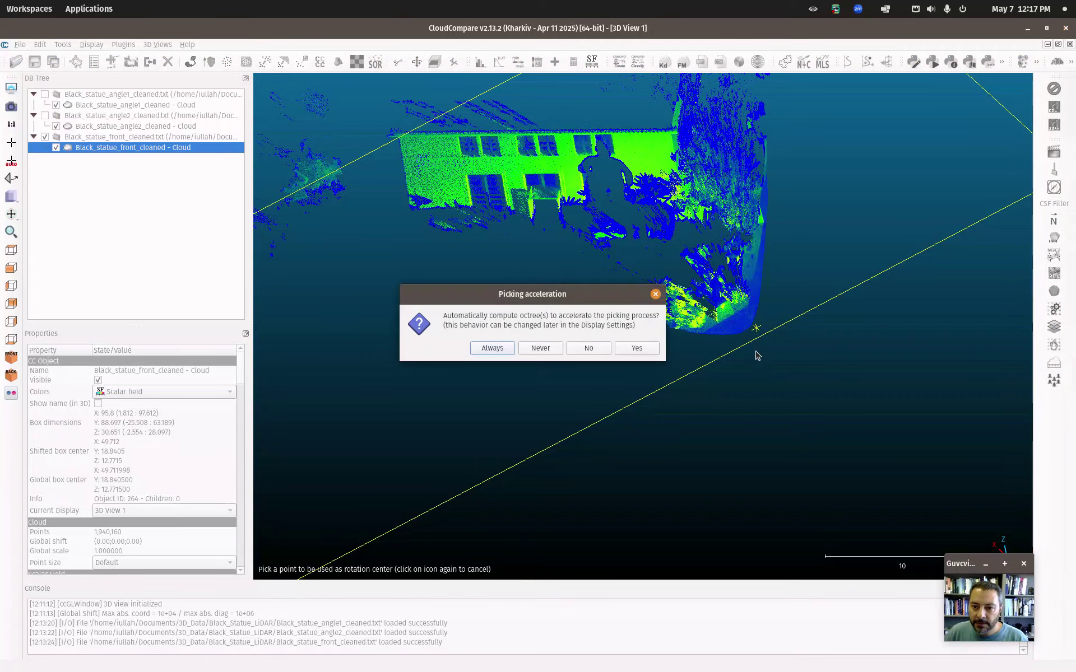
pyautogui.click(492, 348)
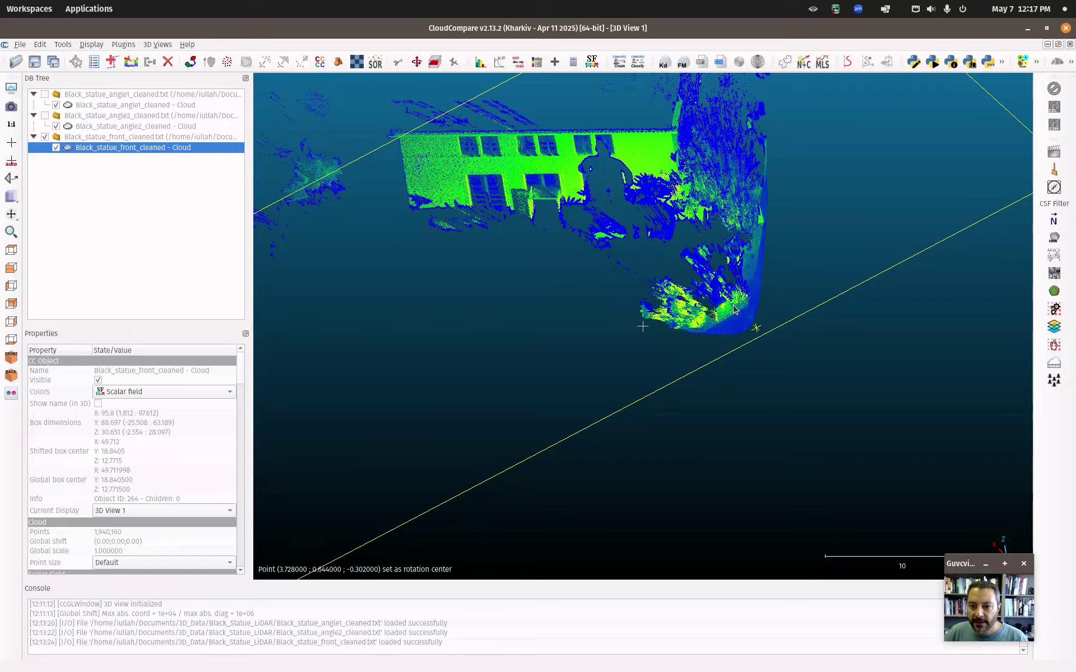
# Step: View the statue's base closely from above and start segmenting the front cloud
pyautogui.moveTo(736, 319)
pyautogui.mouseDown()
pyautogui.moveTo(724, 247)
pyautogui.moveTo(745, 191)
pyautogui.moveTo(902, 336)
pyautogui.moveTo(852, 224)
pyautogui.moveTo(785, 123)
pyautogui.moveTo(753, 418)
pyautogui.moveTo(740, 359)
pyautogui.moveTo(755, 312)
pyautogui.mouseUp()
pyautogui.moveTo(789, 168); pyautogui.dragTo(809, 236)
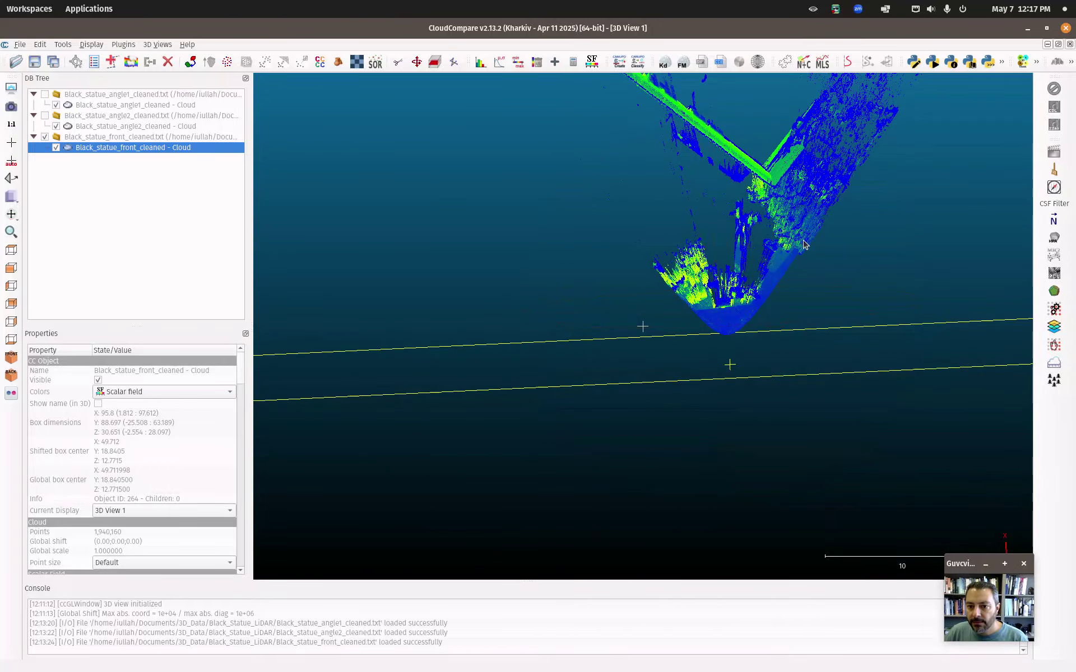
pyautogui.scroll(4, 736, 310)
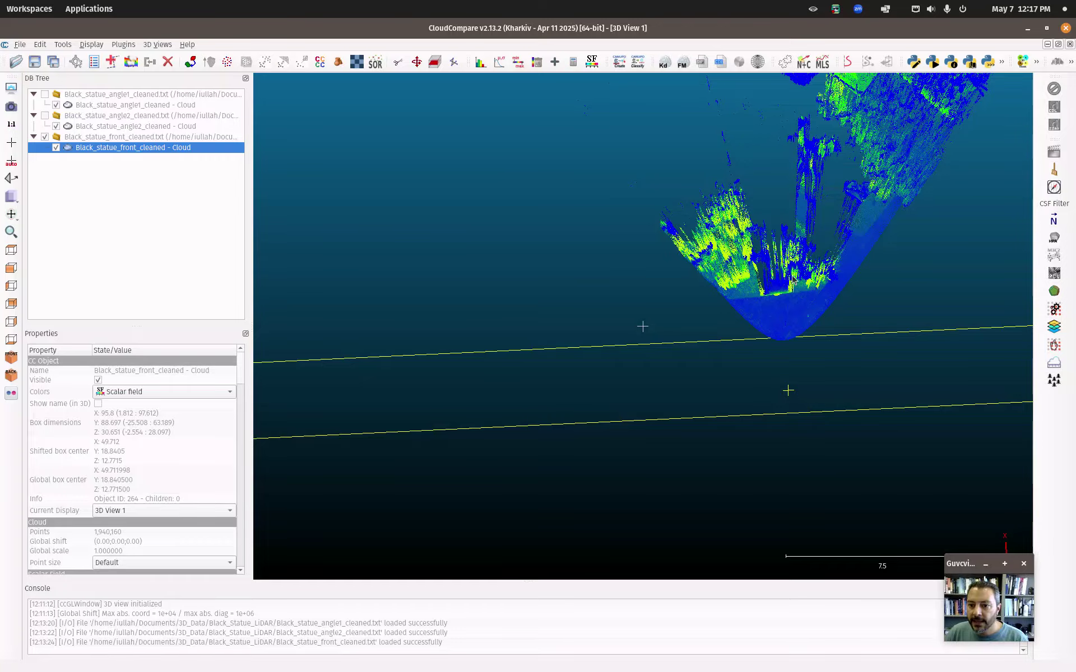
pyautogui.scroll(5, 634, 333)
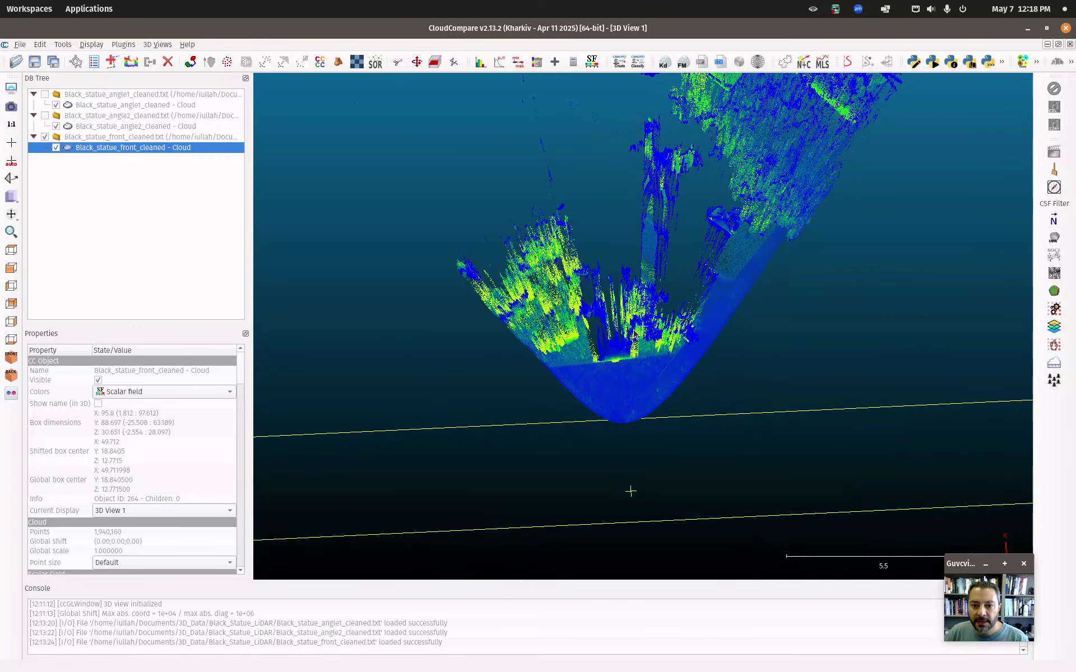
pyautogui.scroll(1, 634, 333)
pyautogui.moveTo(603, 368); pyautogui.dragTo(589, 390)
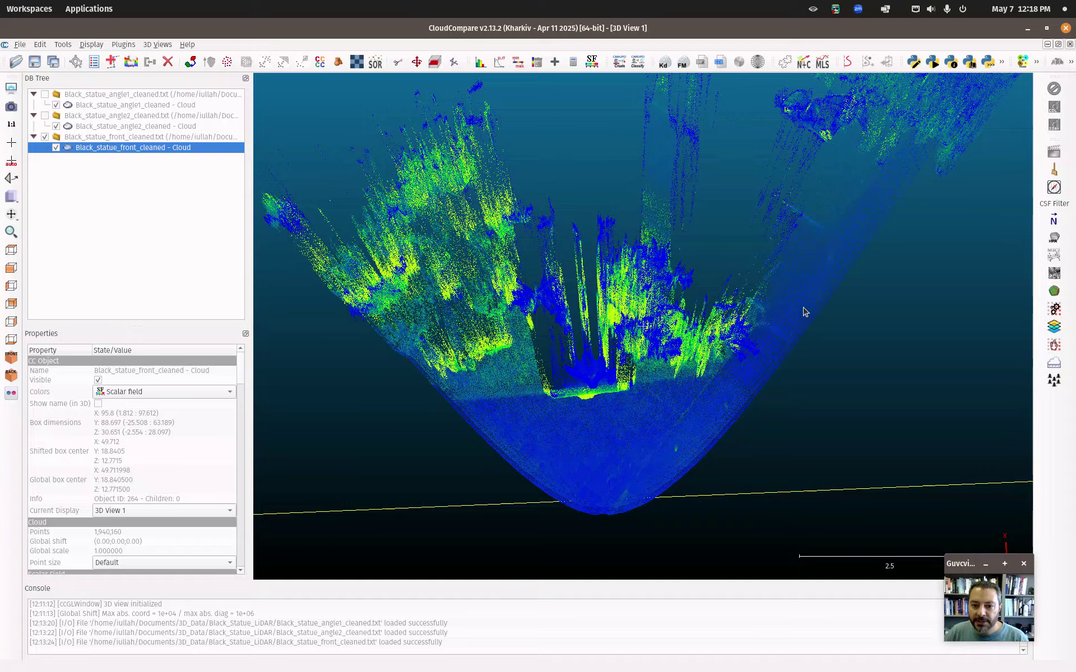
pyautogui.moveTo(752, 194); pyautogui.dragTo(788, 283)
pyautogui.moveTo(570, 377); pyautogui.dragTo(558, 361)
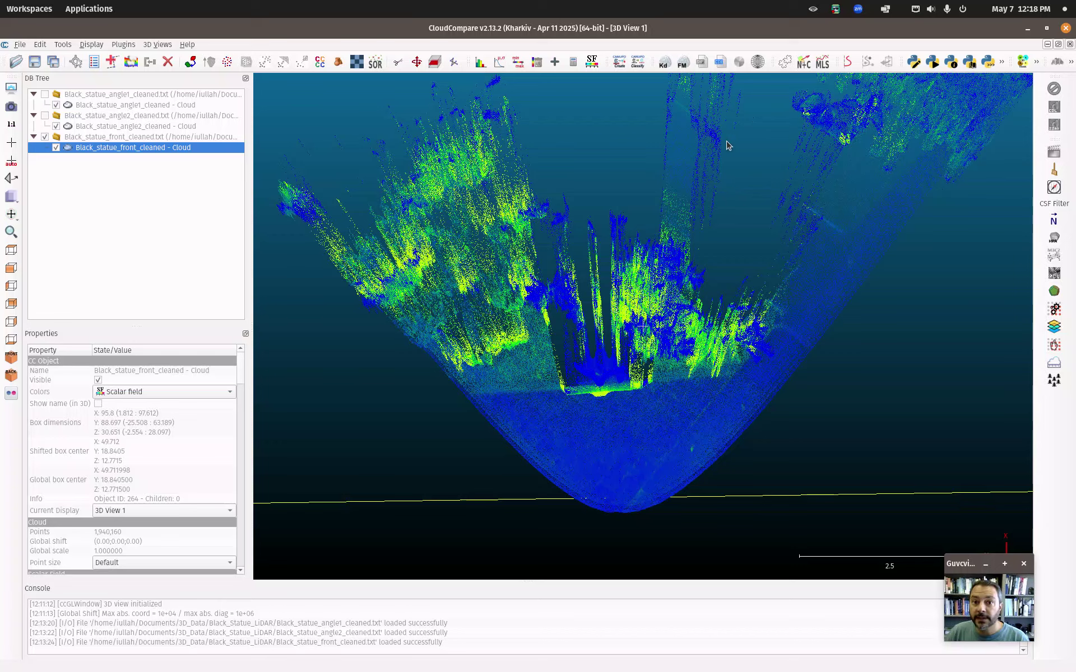
pyautogui.click(398, 62)
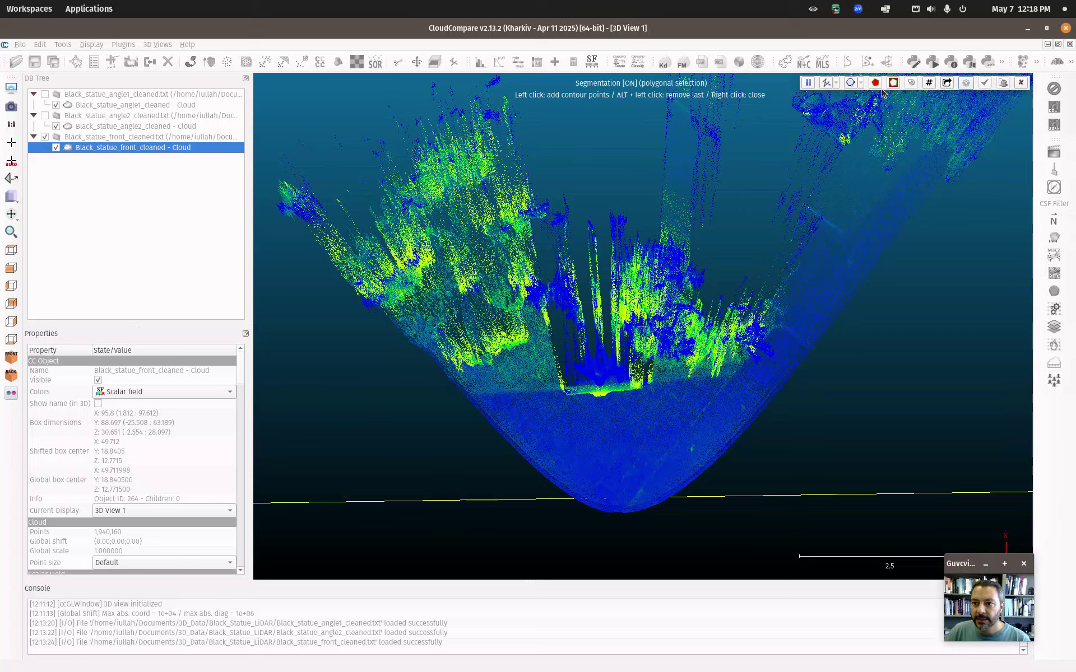
# Step: Try a four-sided selection polygon closely around the statue's base
pyautogui.click(530, 295)
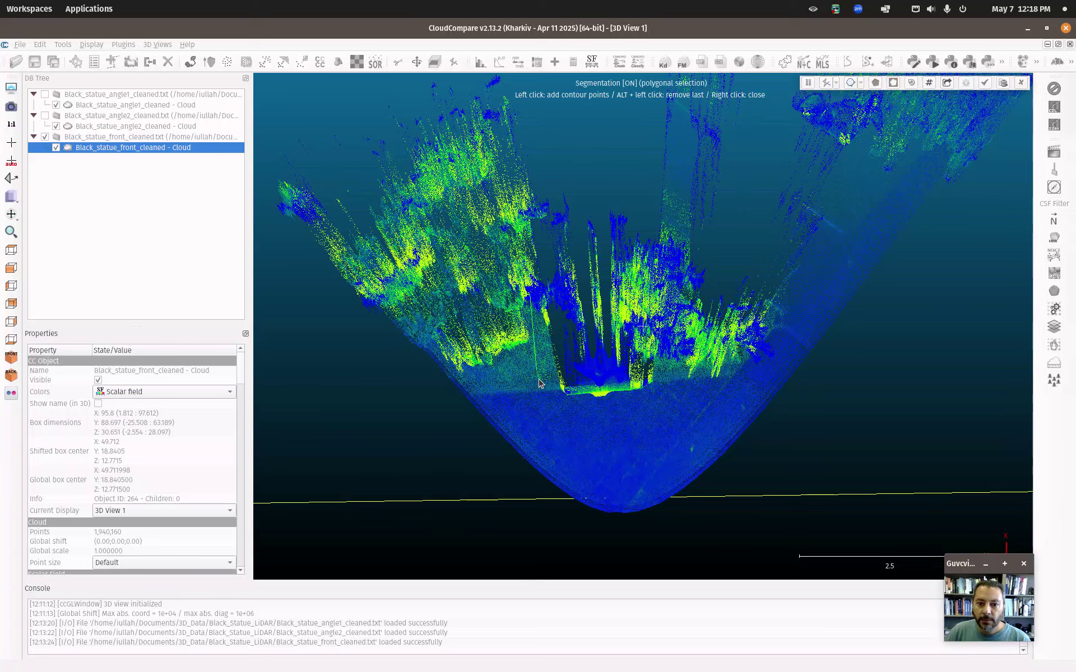
pyautogui.click(561, 413)
pyautogui.click(674, 399)
pyautogui.click(675, 274)
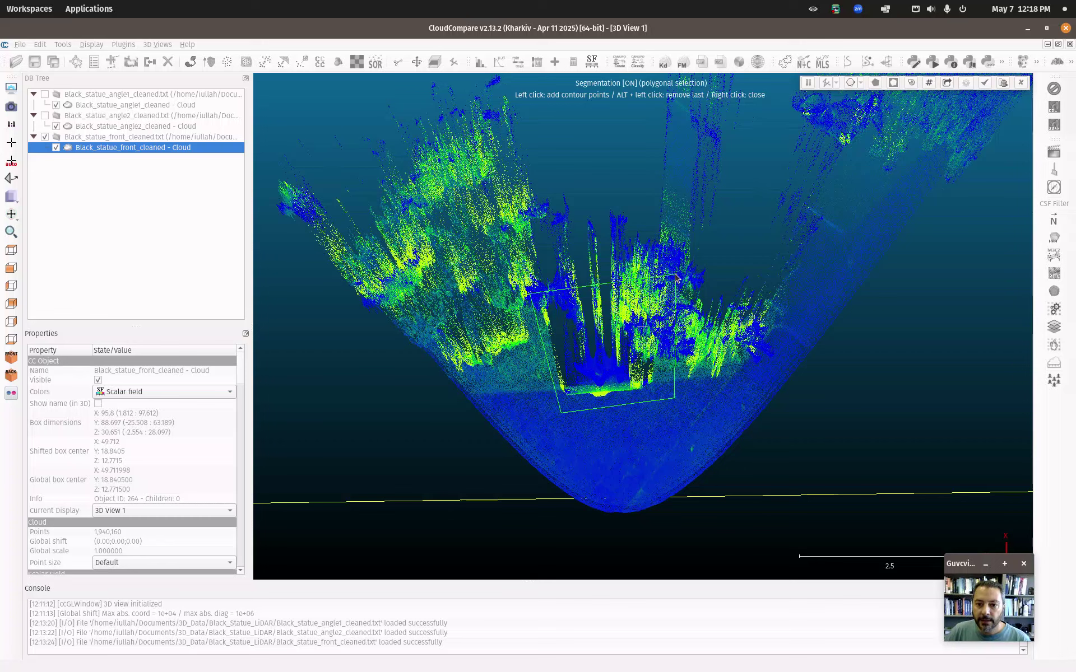
pyautogui.rightClick(586, 257)
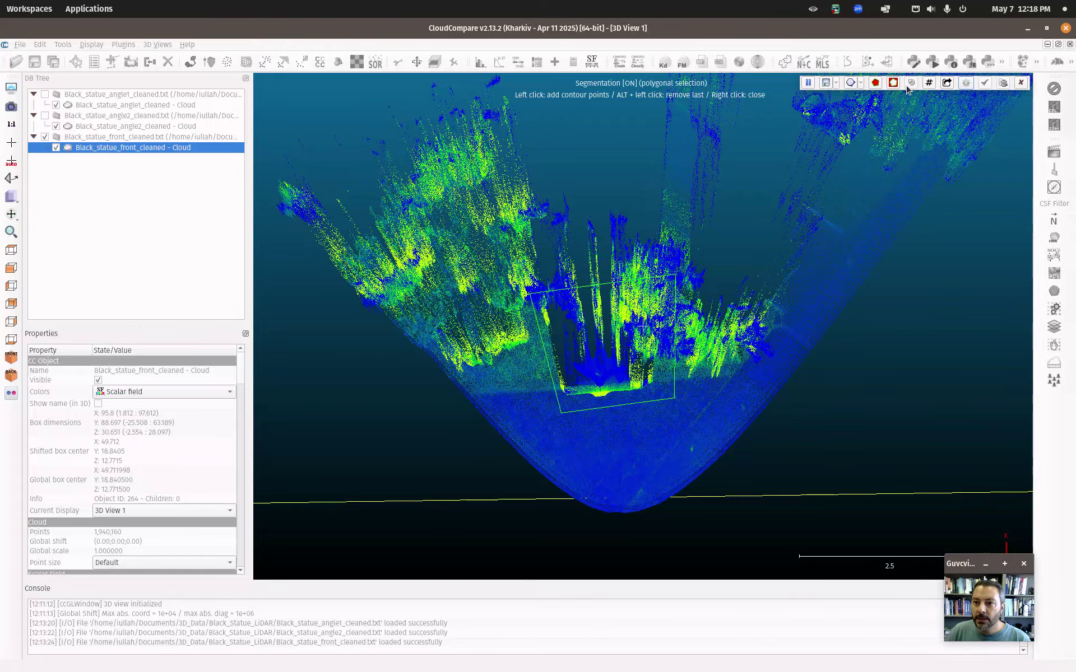
# Step: Pause the segmentation to tilt the cloud, and try a wider four-sided polygon around the statue's base
pyautogui.click(808, 83)
pyautogui.moveTo(778, 352); pyautogui.dragTo(758, 268)
pyautogui.moveTo(513, 217); pyautogui.dragTo(734, 224)
pyautogui.click(808, 83)
pyautogui.click(682, 290)
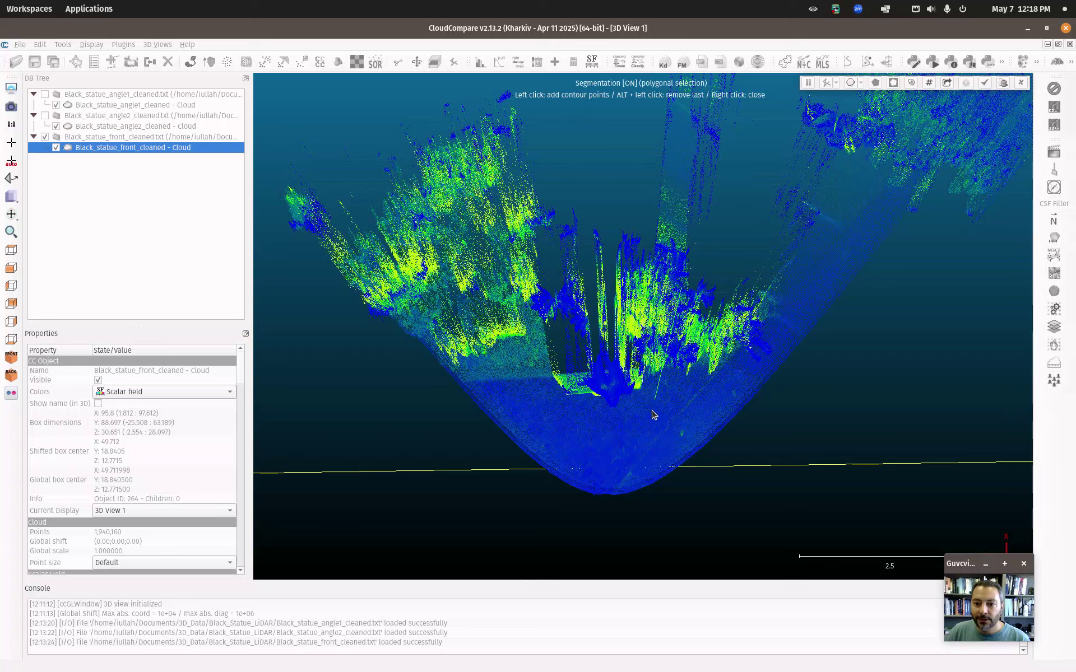
pyautogui.click(645, 437)
pyautogui.click(465, 390)
pyautogui.click(527, 240)
pyautogui.rightClick(560, 223)
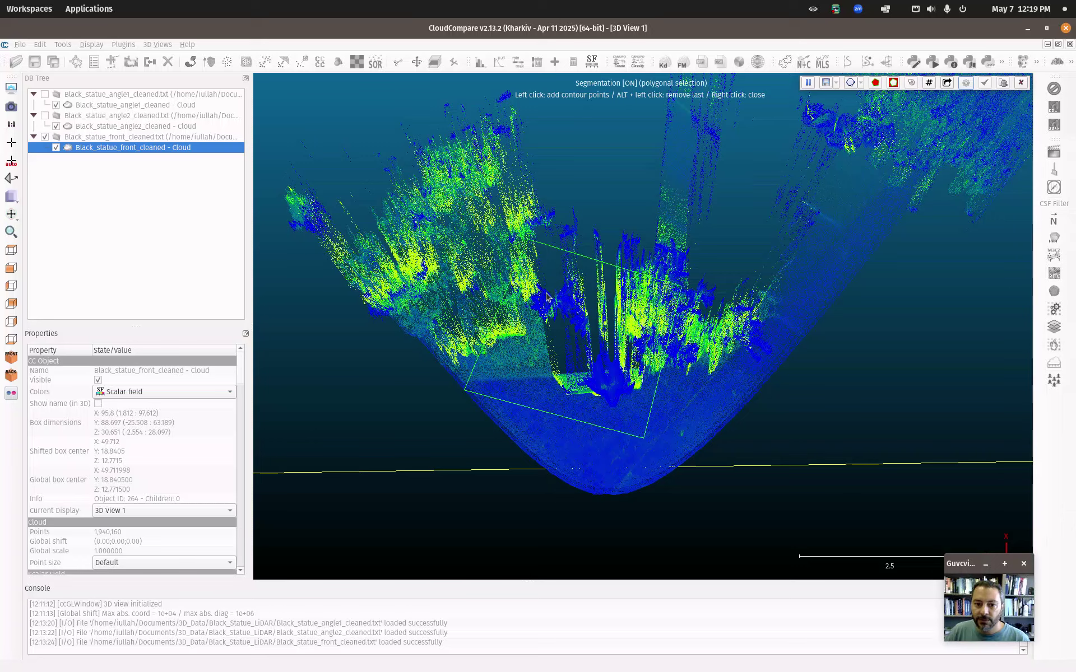
# Step: Try a triangular selection polygon along the front edge of the statue's base
pyautogui.click(530, 301)
pyautogui.click(547, 404)
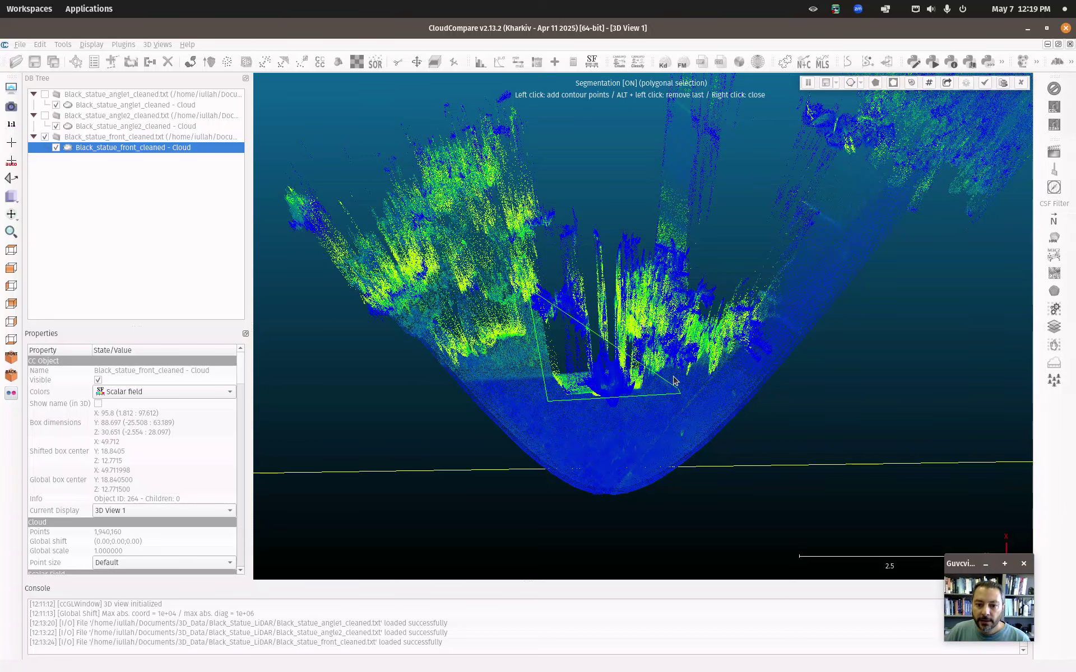
pyautogui.click(679, 394)
pyautogui.rightClick(678, 392)
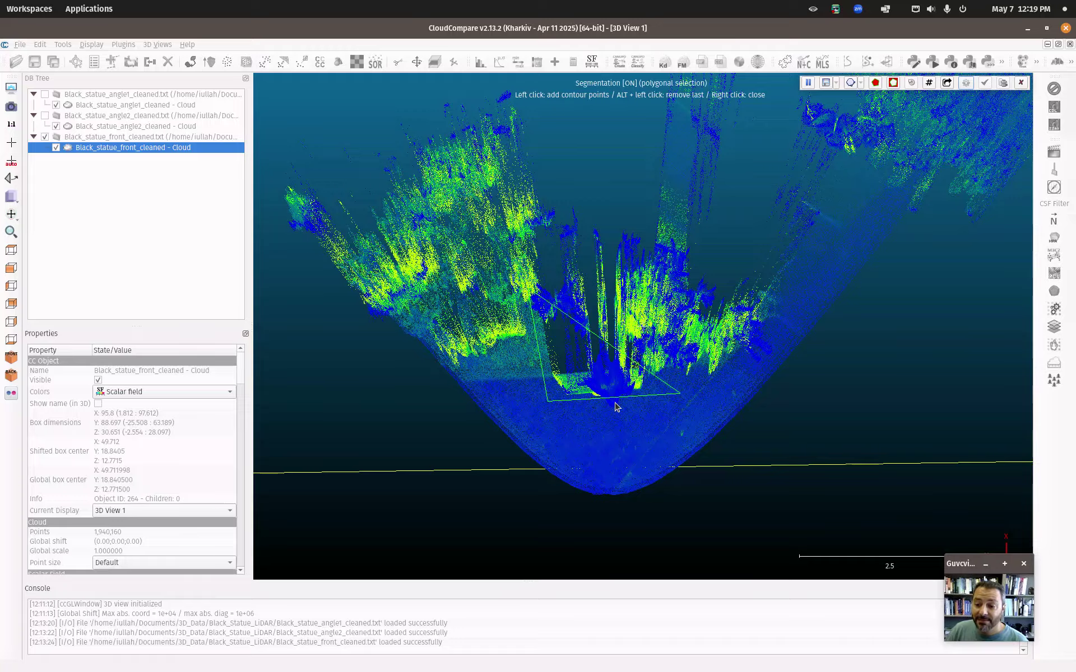
# Step: Outline the statue and its base from above with a four-sided polygon, keep the points inside and confirm the segmentation
pyautogui.click(808, 84)
pyautogui.moveTo(605, 354); pyautogui.dragTo(572, 286)
pyautogui.moveTo(526, 391); pyautogui.dragTo(529, 366)
pyautogui.moveTo(799, 423); pyautogui.dragTo(787, 423)
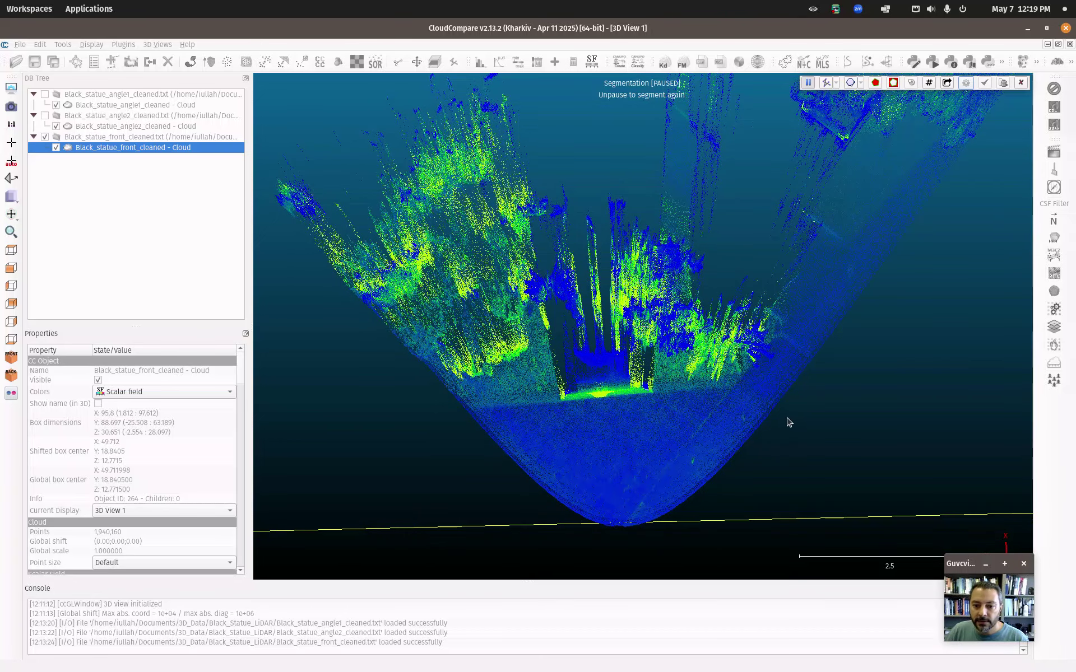
pyautogui.click(808, 83)
pyautogui.click(523, 301)
pyautogui.click(553, 428)
pyautogui.click(688, 410)
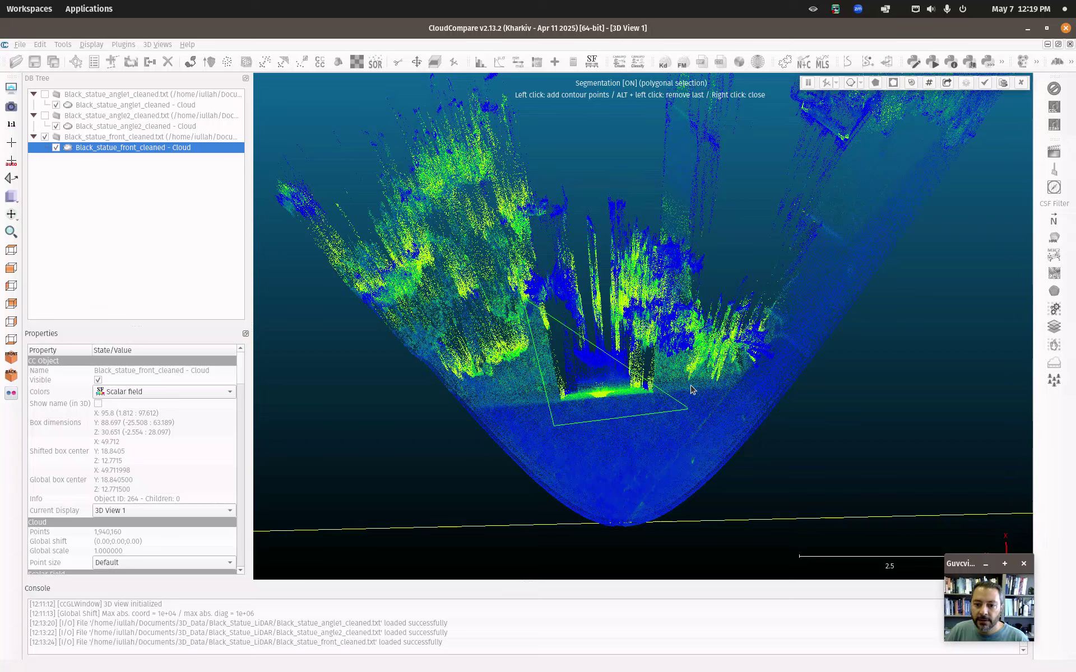
pyautogui.rightClick(677, 278)
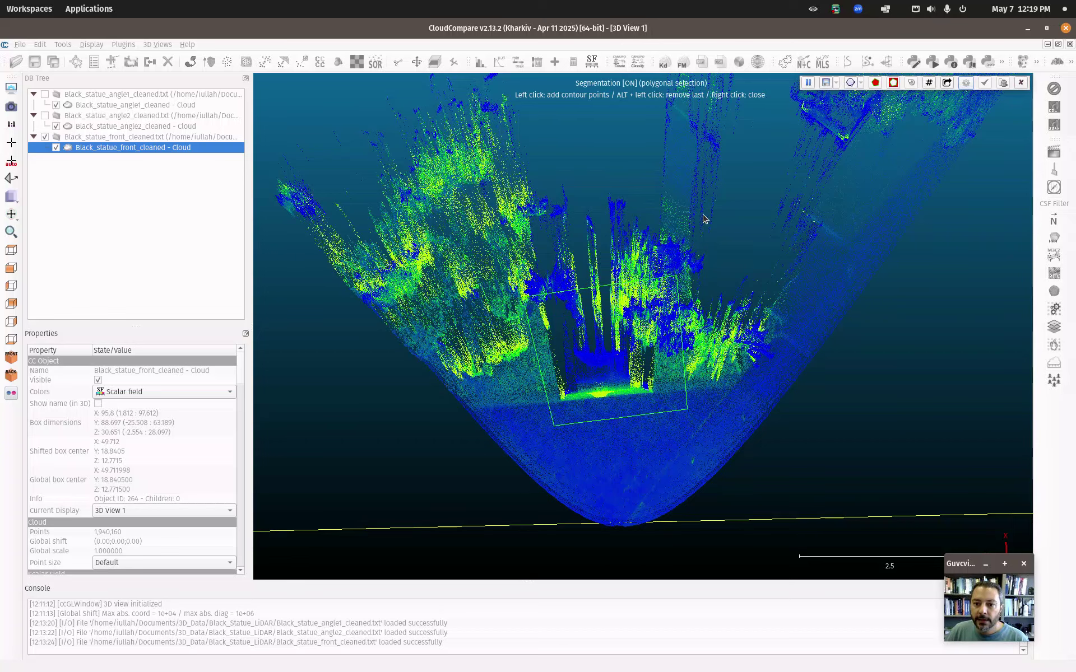
pyautogui.click(875, 83)
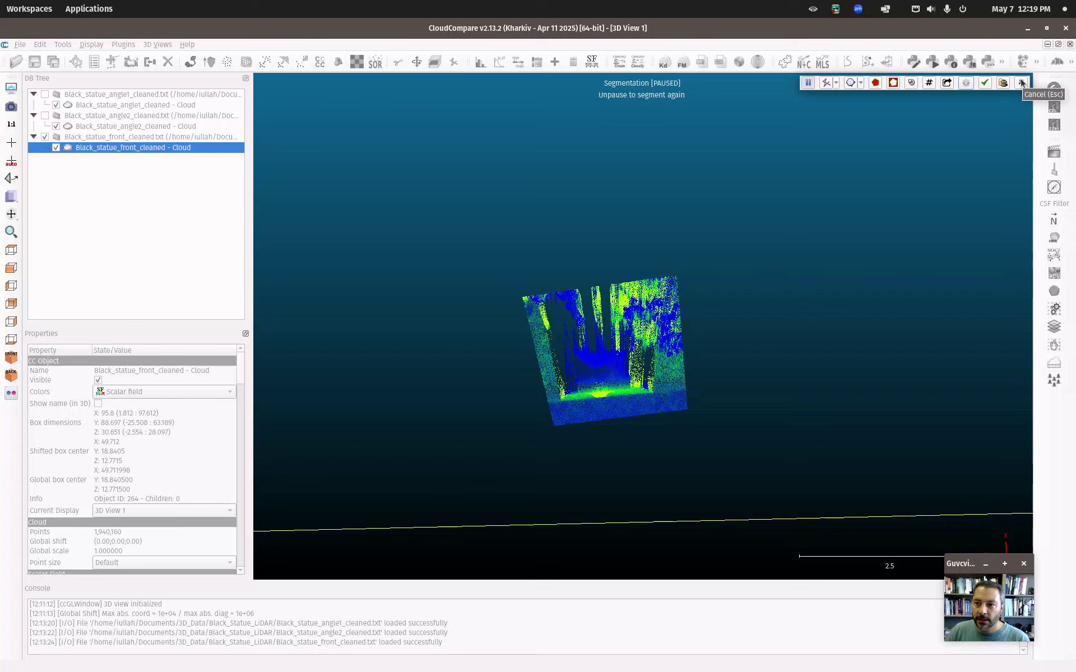
pyautogui.click(984, 83)
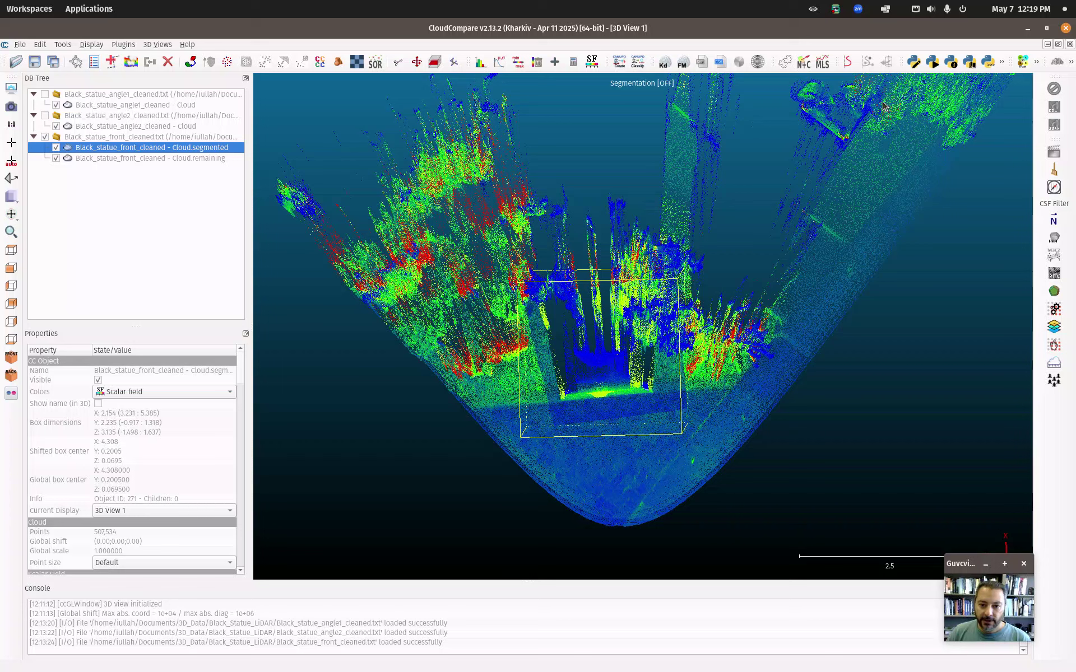
# Step: Compare the segmented and remaining parts of the front cloud by toggling their visibility
pyautogui.click(149, 159)
pyautogui.click(163, 148)
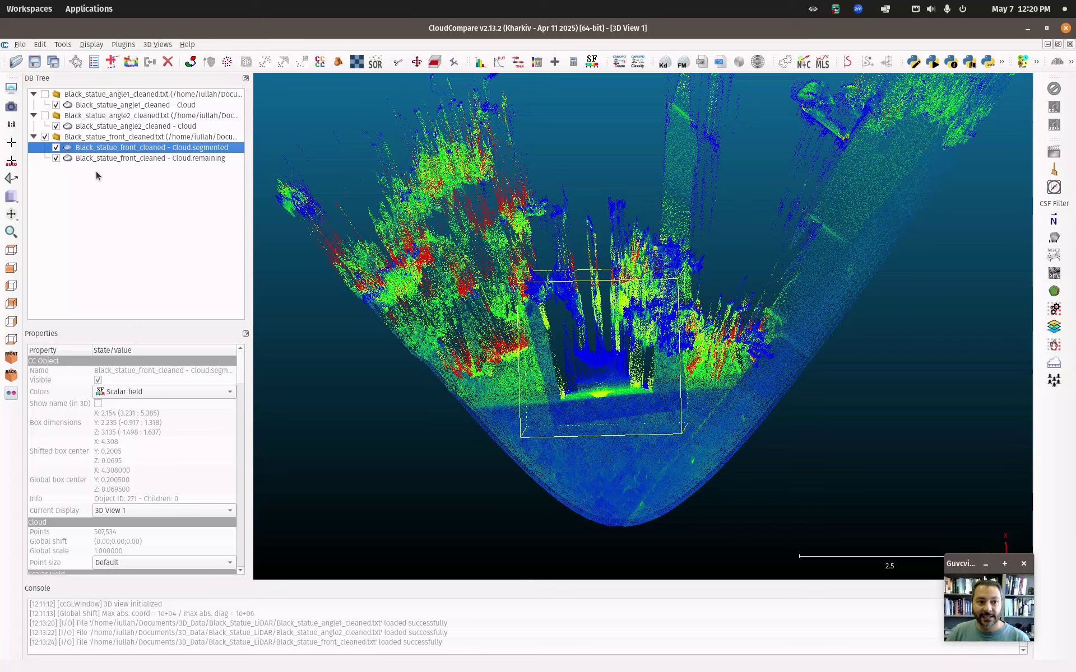
pyautogui.click(55, 147)
pyautogui.click(56, 147)
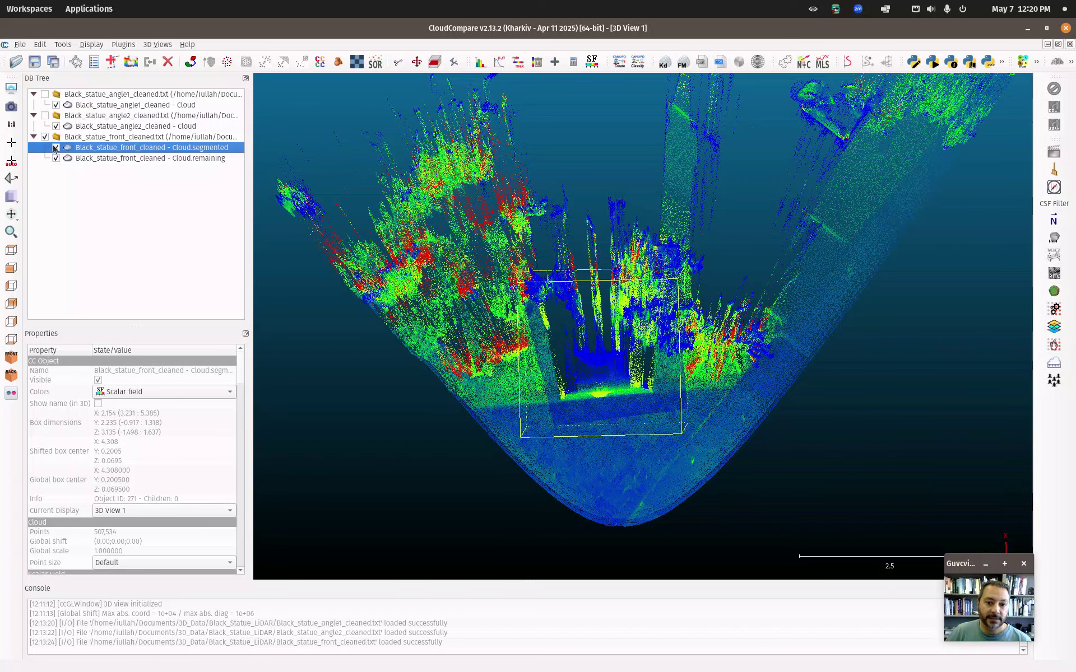
pyautogui.click(56, 158)
pyautogui.click(56, 158)
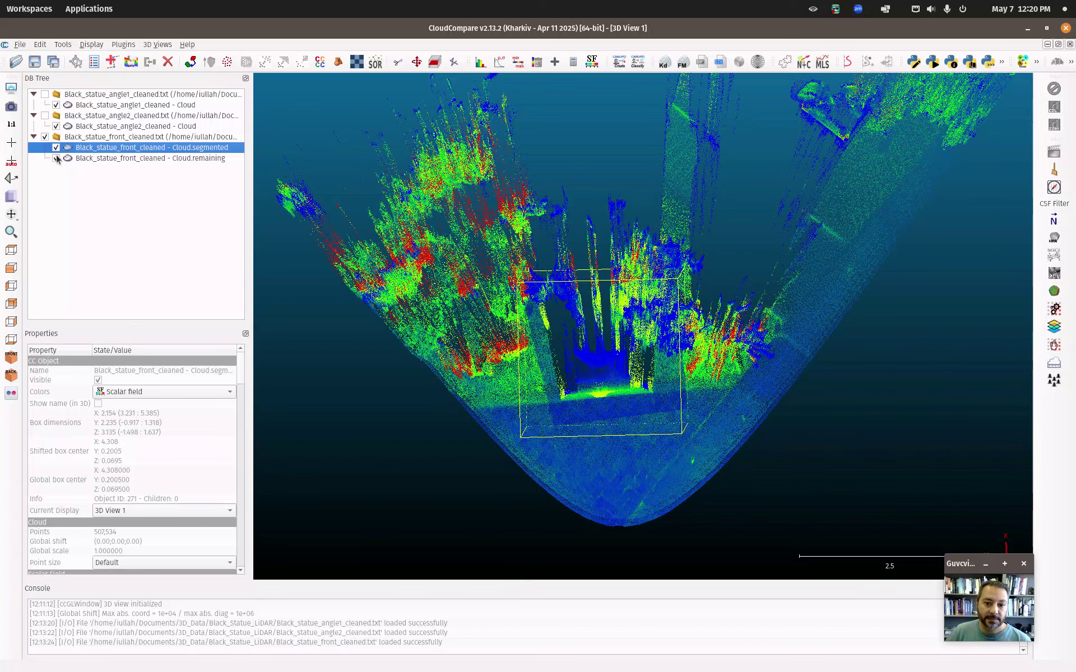
pyautogui.click(56, 158)
pyautogui.click(56, 158)
pyautogui.click(56, 158)
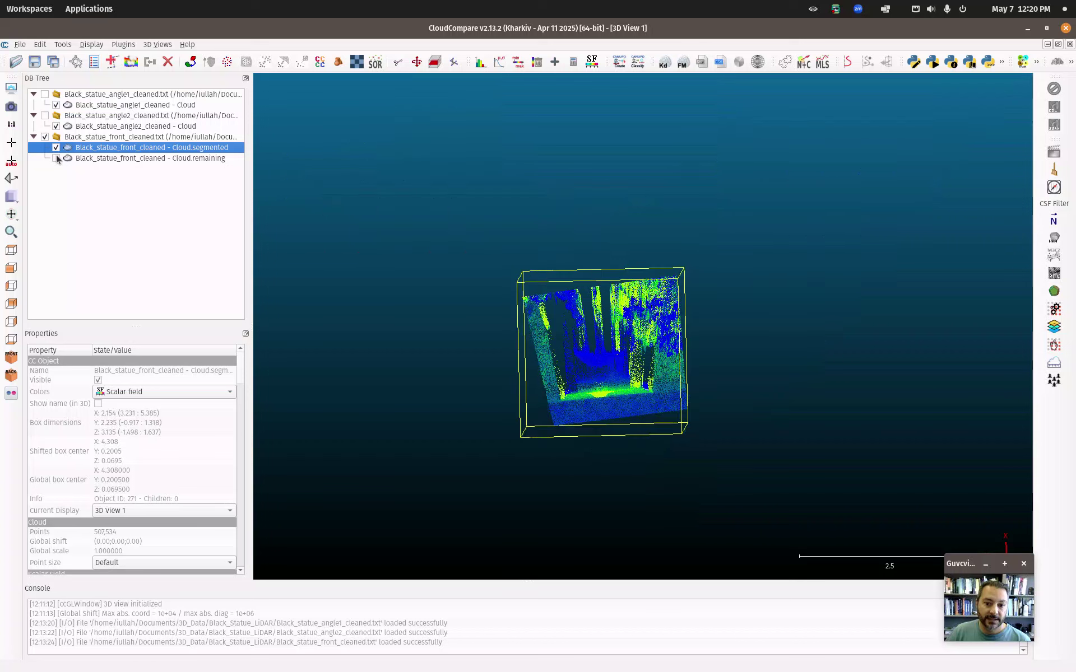
pyautogui.click(56, 158)
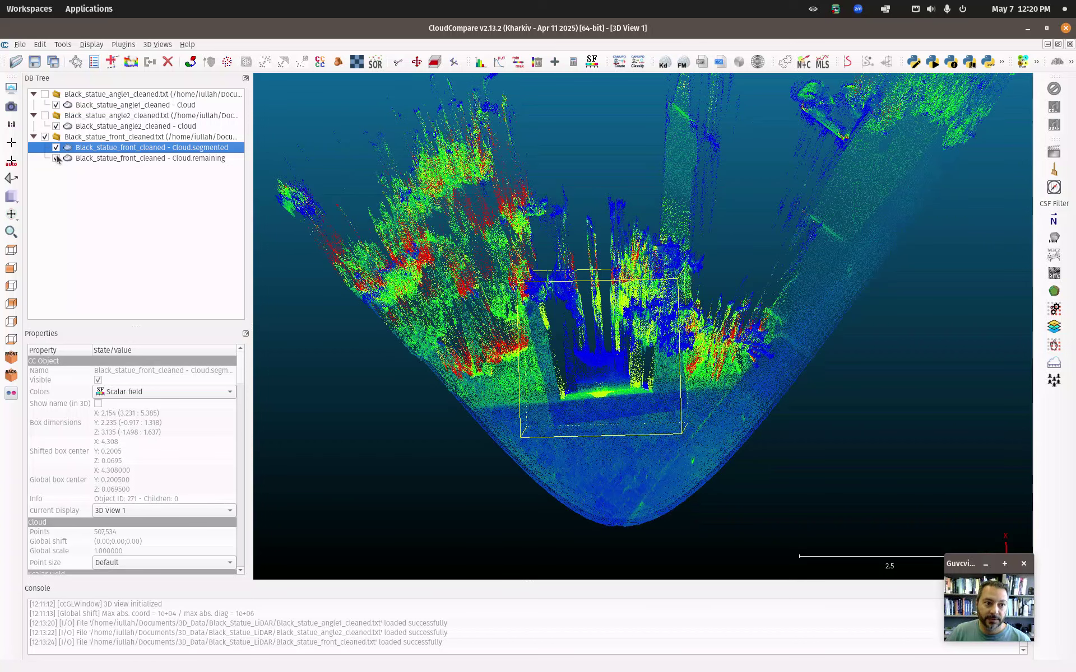
# Step: Delete the remaining part of the front cloud
pyautogui.click(86, 159)
pyautogui.rightClick(112, 160)
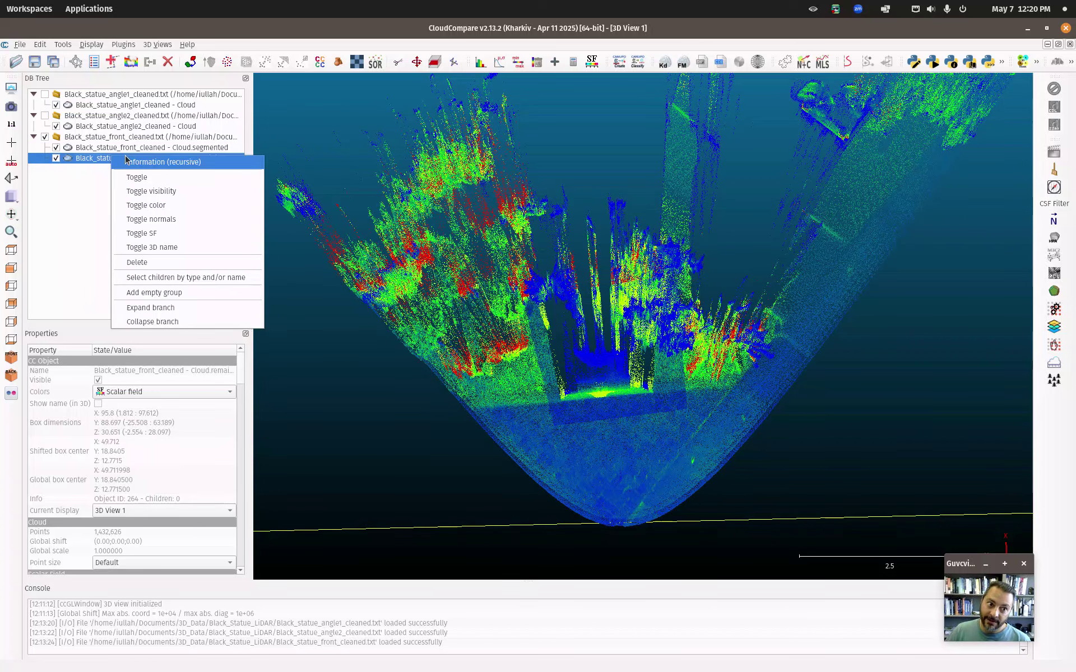
pyautogui.click(150, 264)
pyautogui.moveTo(663, 362); pyautogui.dragTo(588, 465)
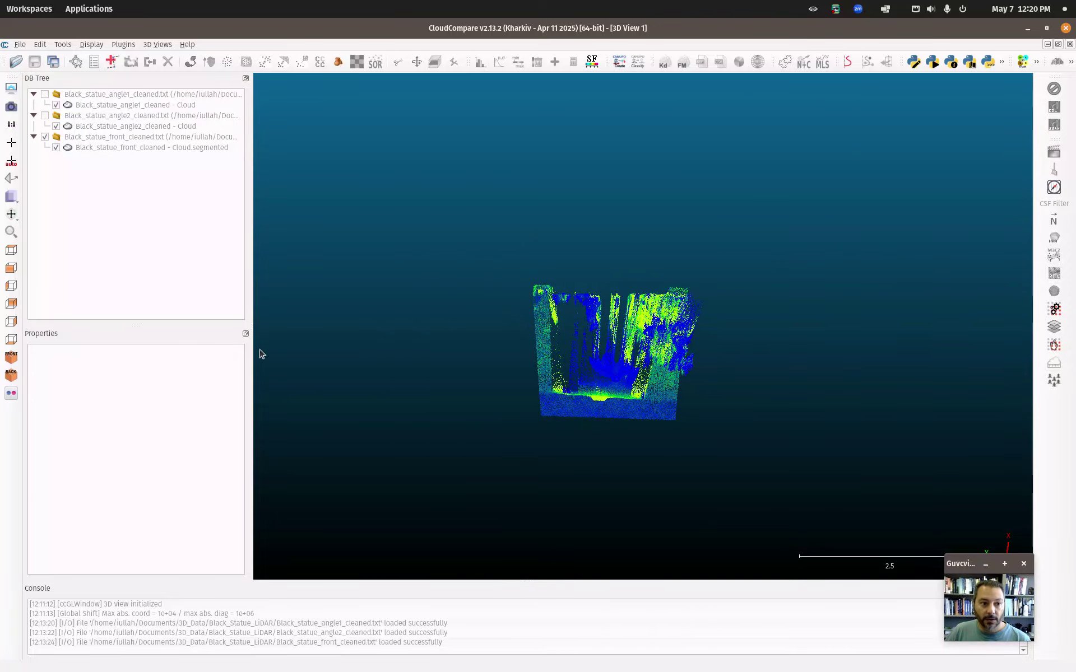
pyautogui.click(103, 149)
pyautogui.rightClick(95, 149)
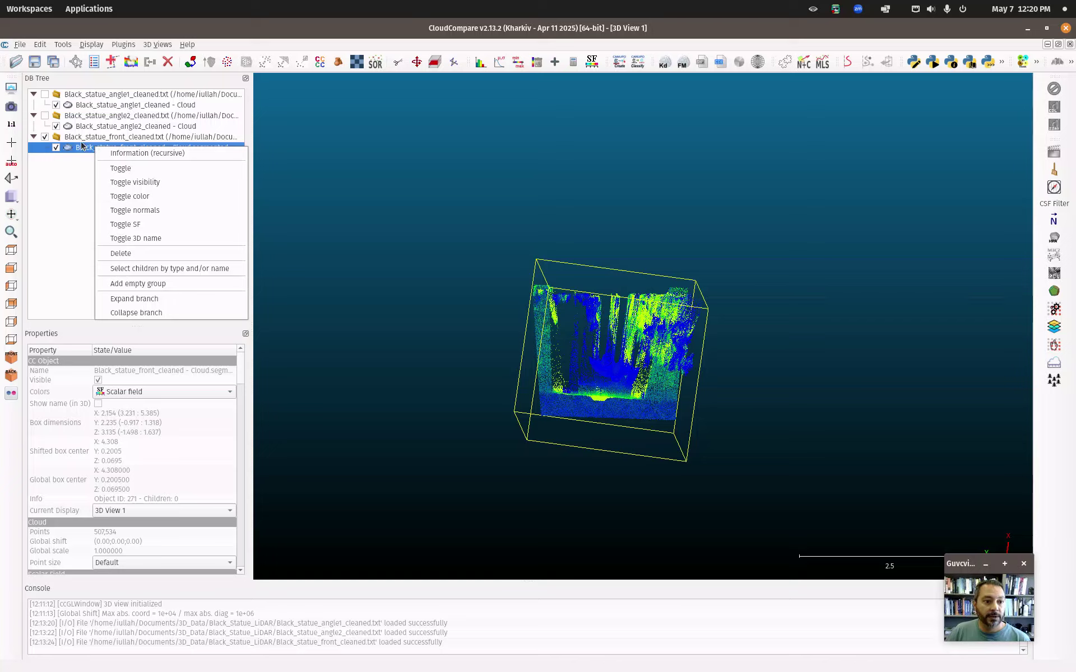
pyautogui.click(81, 185)
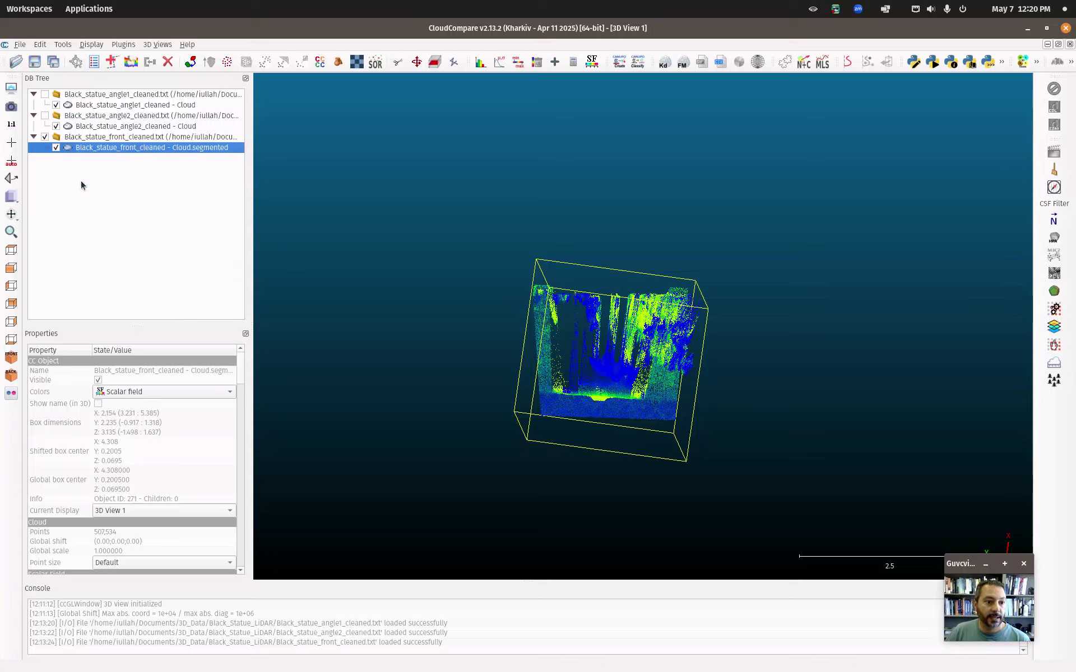
pyautogui.click(20, 44)
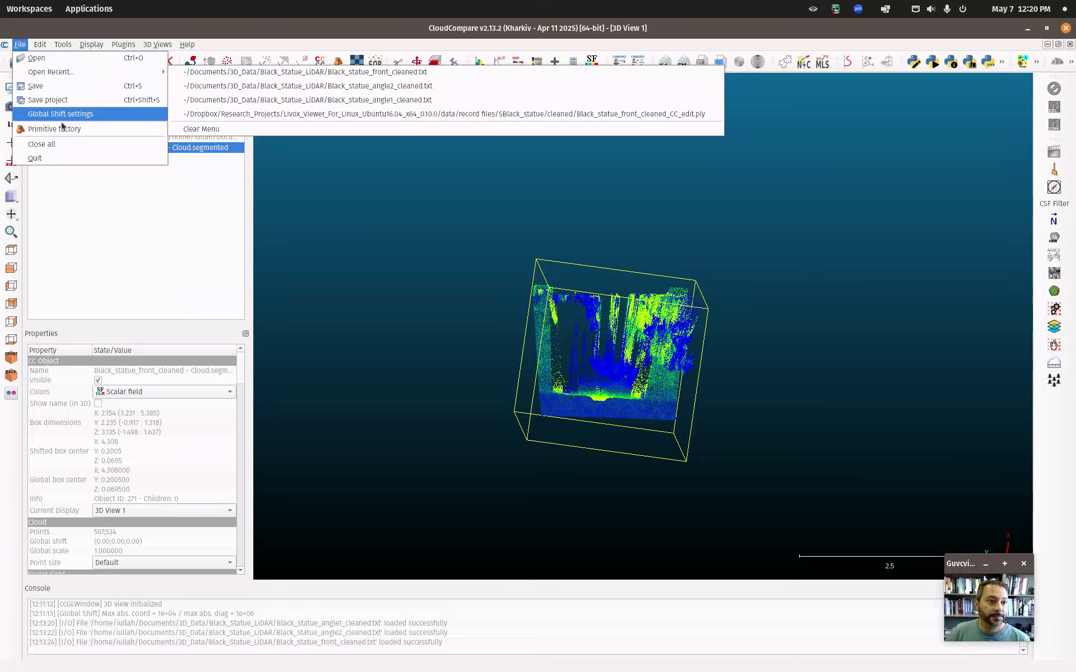
pyautogui.click(82, 223)
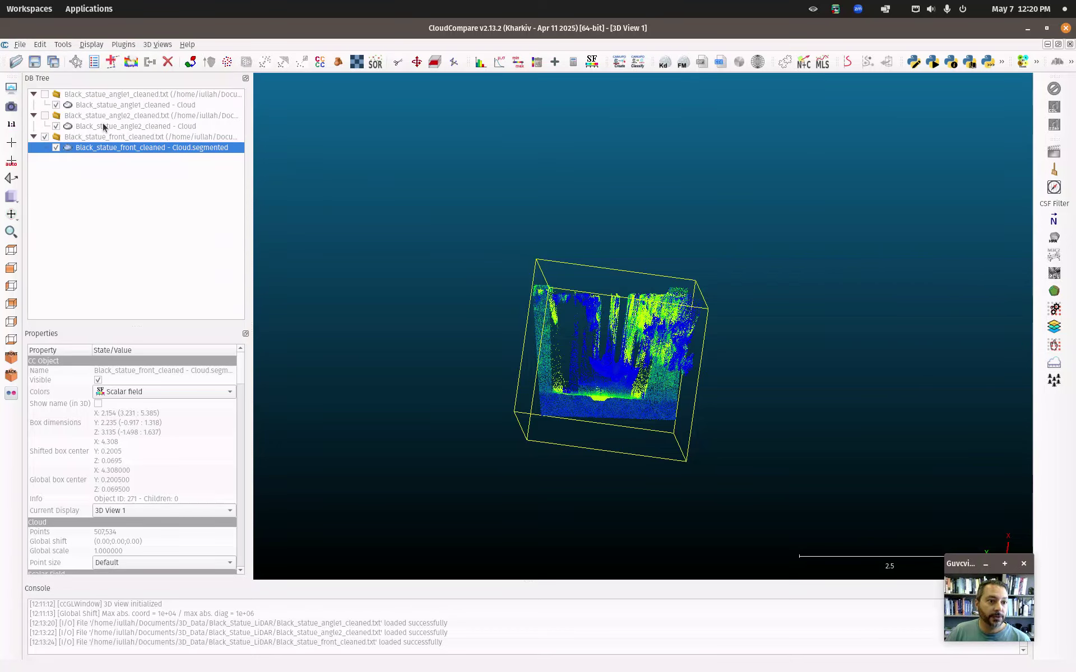
# Step: Hide the front scan and show the angle 2 scan, with its cloud selected
pyautogui.click(103, 127)
pyautogui.click(45, 137)
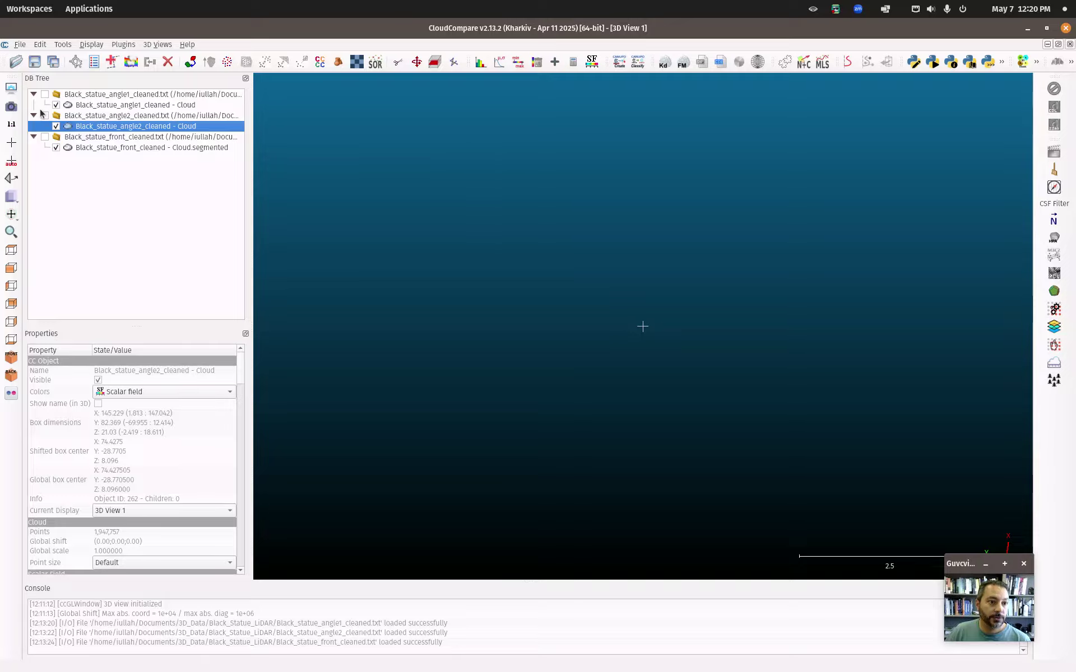
pyautogui.click(45, 115)
# Step: Segment the angle 2 cloud with a four-sided polygon around the statue and its base, keeping the points inside and confirming the split
pyautogui.moveTo(610, 427); pyautogui.dragTo(619, 389)
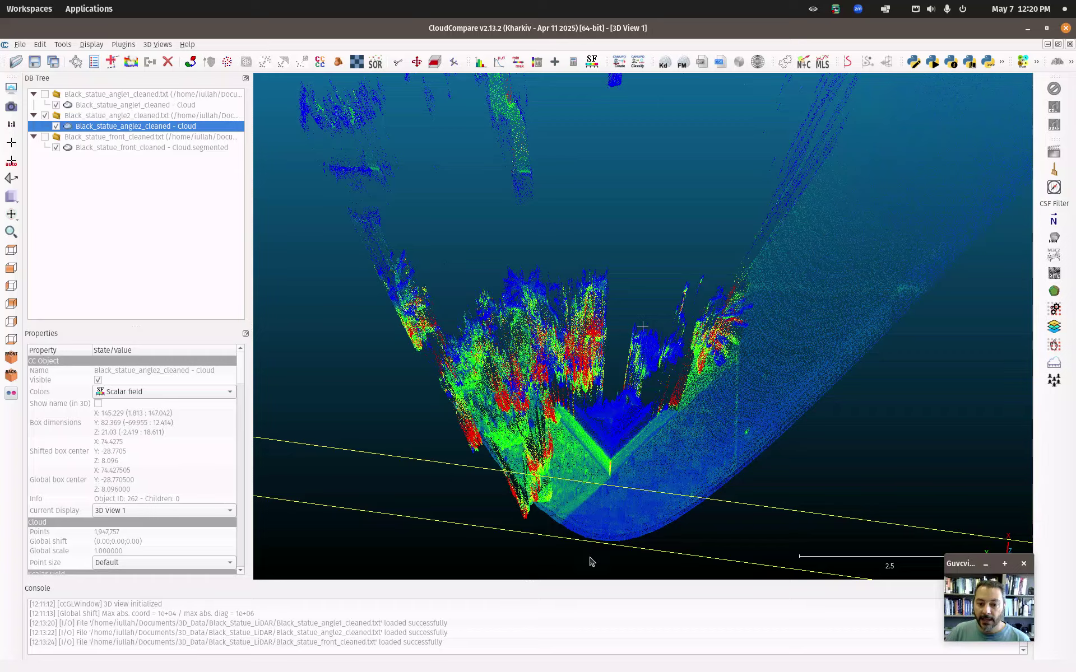
pyautogui.moveTo(612, 413); pyautogui.dragTo(602, 442)
pyautogui.moveTo(696, 223); pyautogui.dragTo(583, 281)
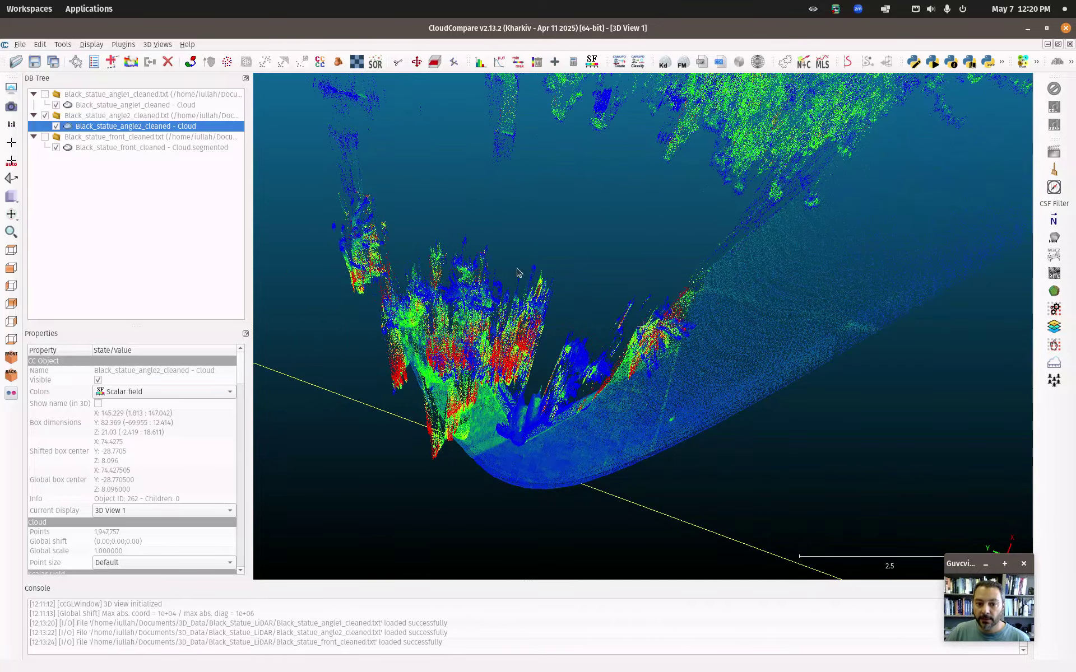
pyautogui.moveTo(329, 312); pyautogui.dragTo(394, 221)
pyautogui.moveTo(636, 503); pyautogui.dragTo(522, 501)
pyautogui.moveTo(495, 441); pyautogui.dragTo(491, 412)
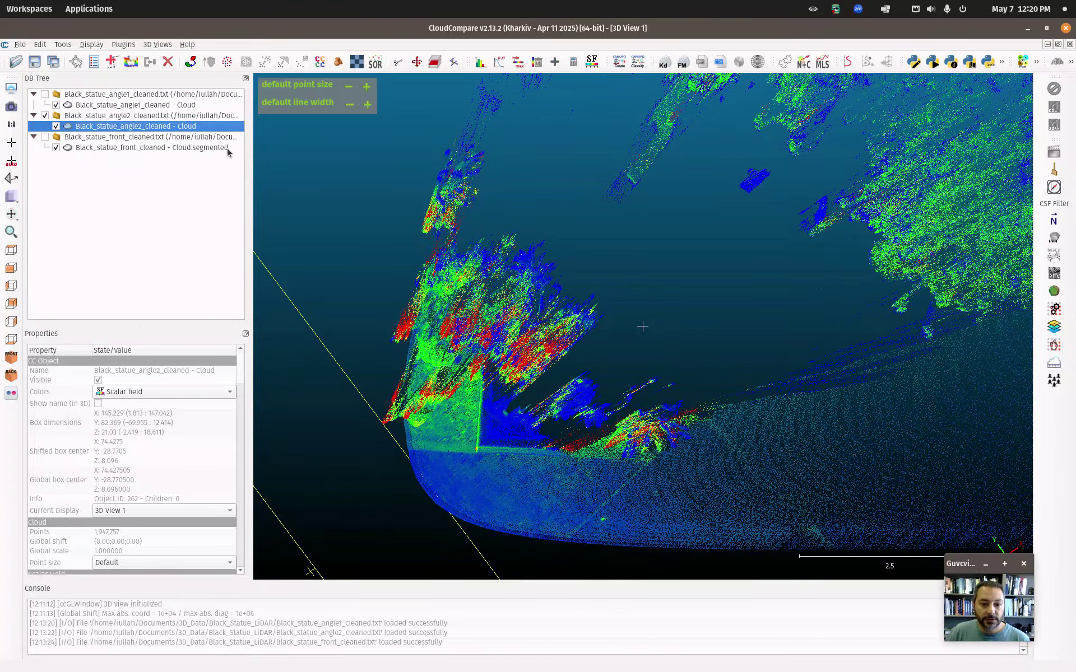
pyautogui.moveTo(516, 424); pyautogui.dragTo(538, 368)
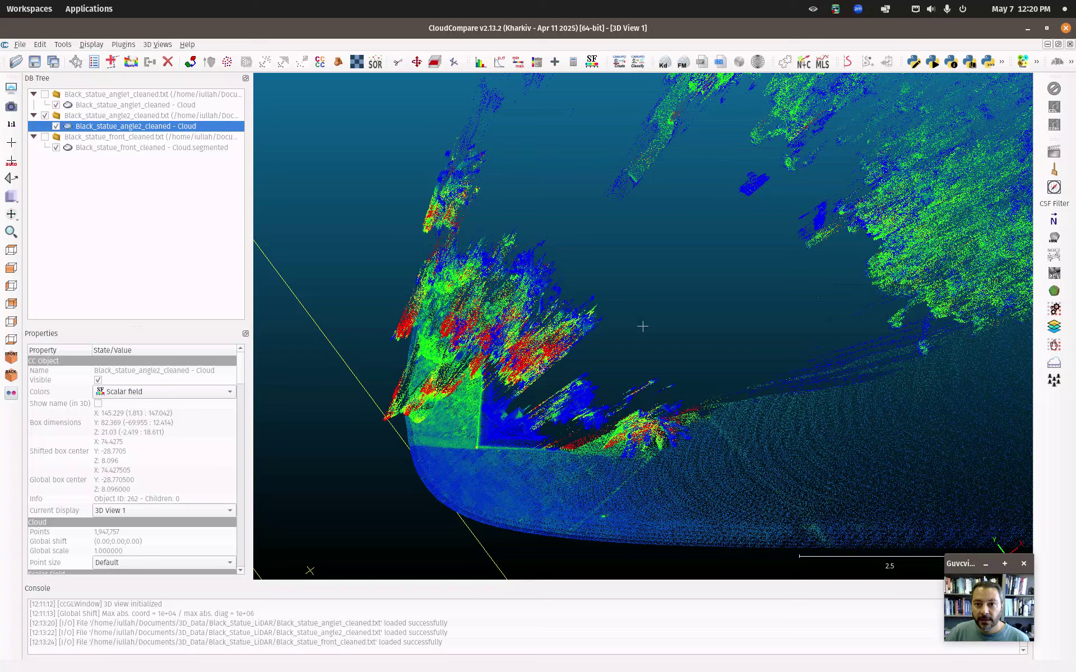
pyautogui.click(397, 62)
pyautogui.click(478, 332)
pyautogui.click(459, 471)
pyautogui.click(648, 476)
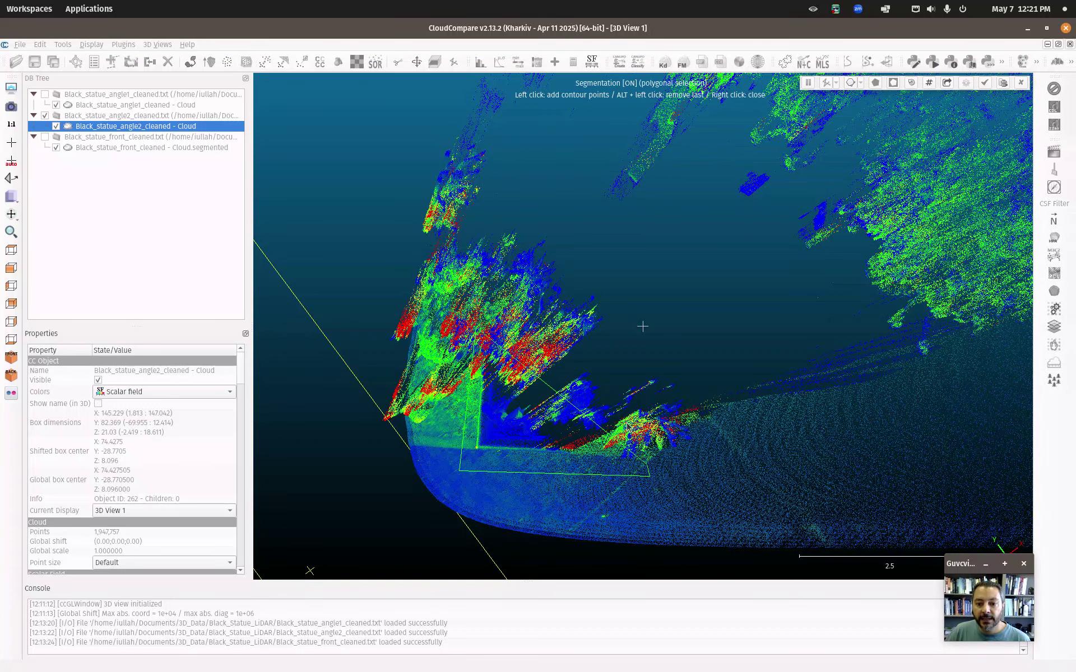
pyautogui.click(626, 319)
pyautogui.rightClick(626, 319)
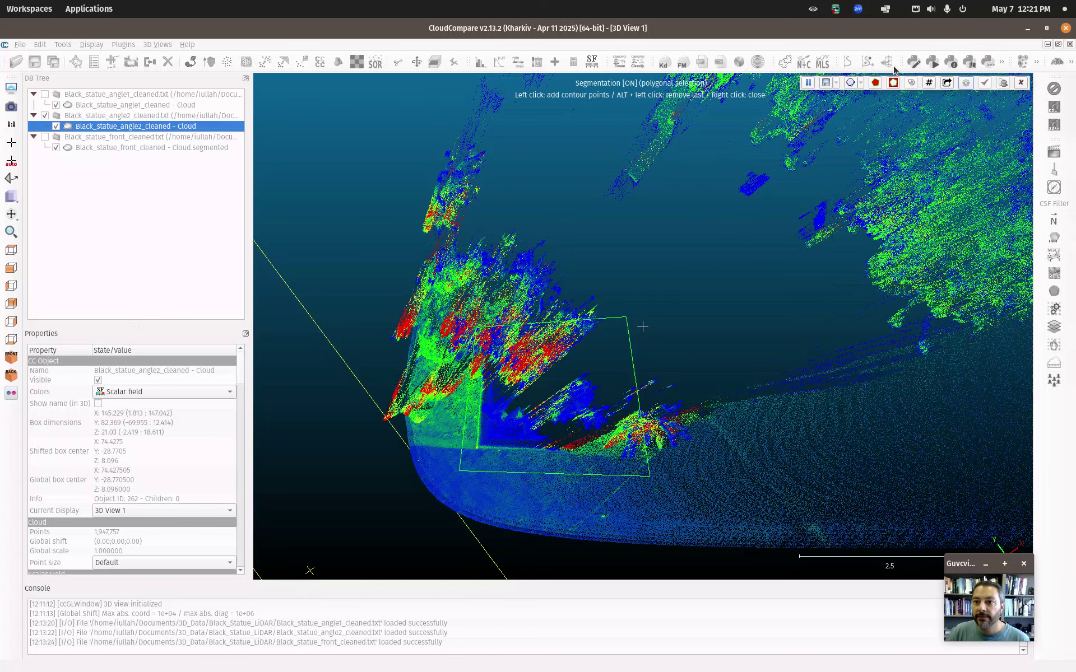
pyautogui.click(876, 84)
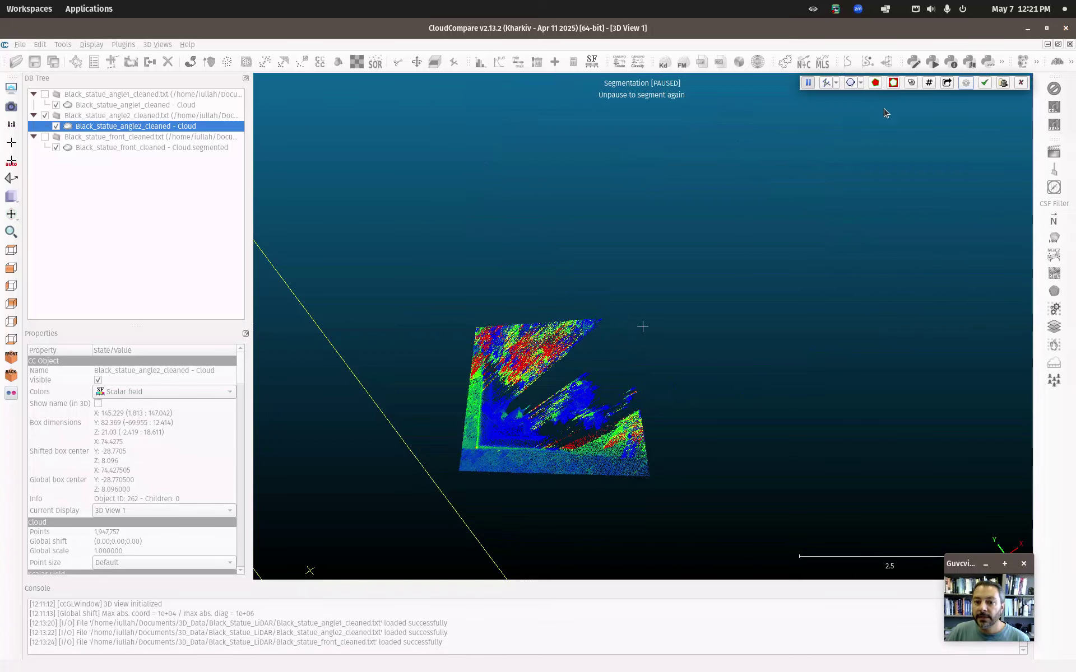
pyautogui.click(985, 83)
# Step: Check the remaining part of the angle 2 cloud by toggling its visibility, and delete it
pyautogui.click(168, 137)
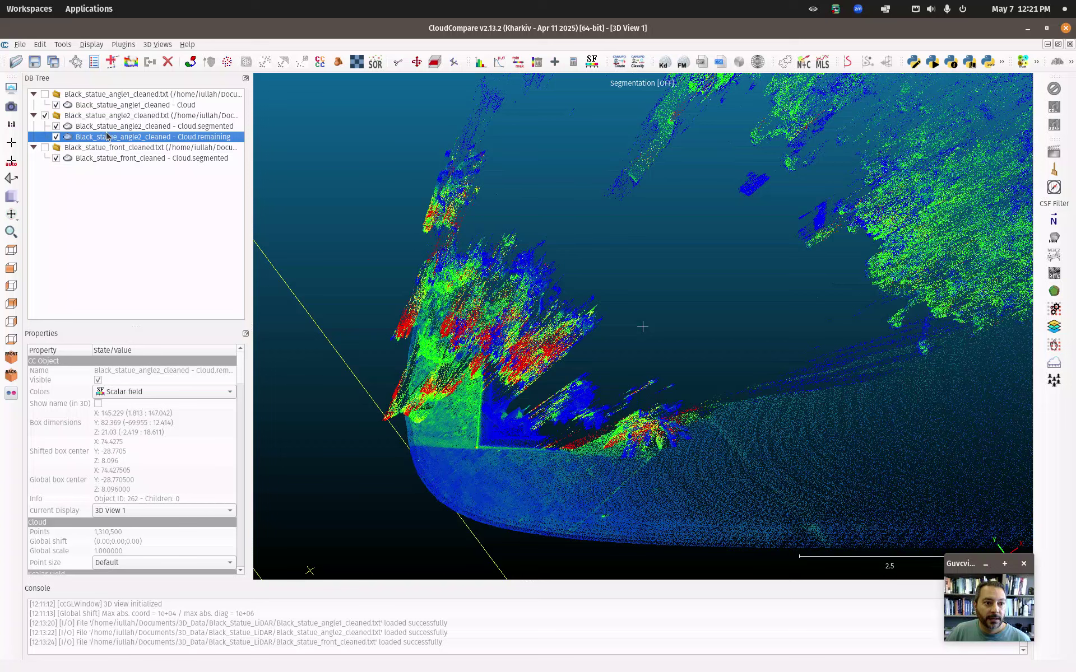
pyautogui.click(55, 137)
pyautogui.click(56, 137)
pyautogui.click(55, 137)
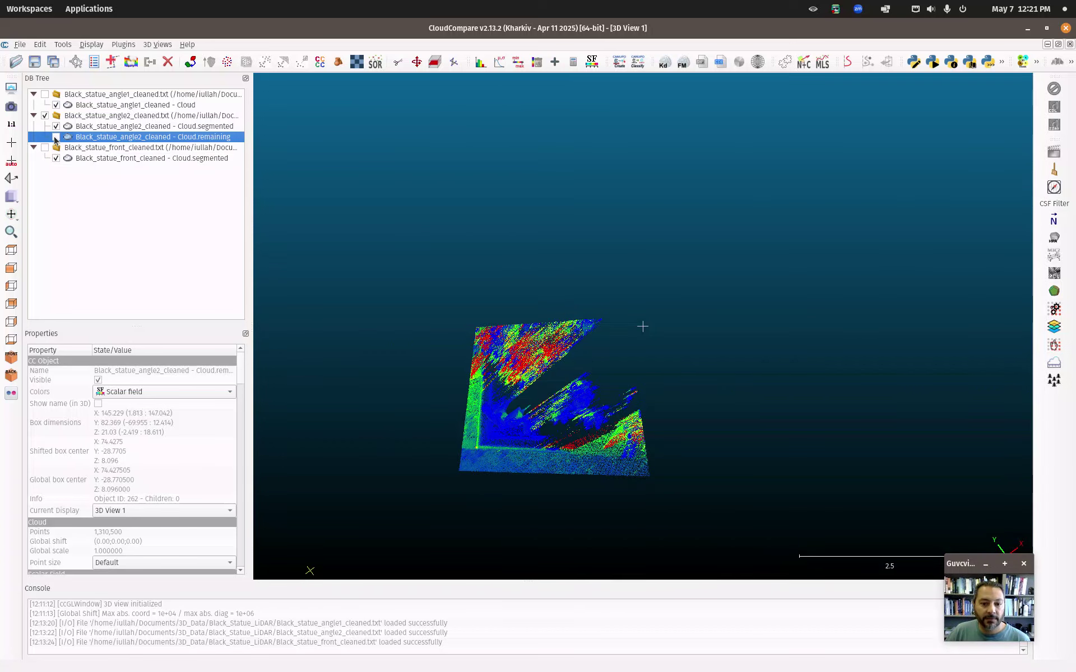
pyautogui.click(56, 137)
pyautogui.rightClick(89, 137)
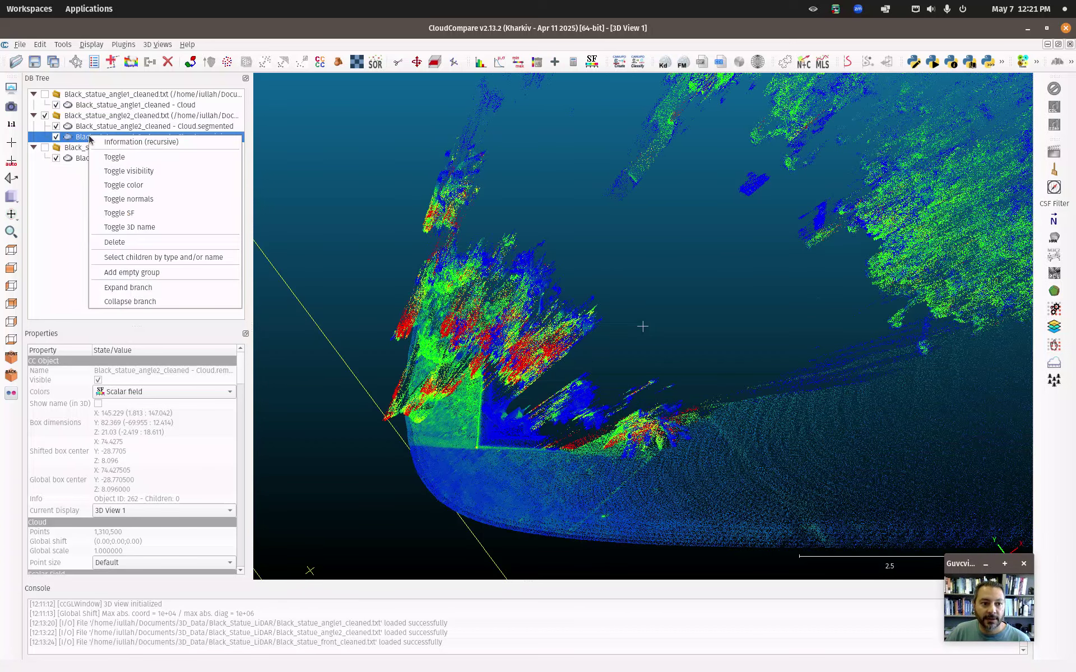
pyautogui.click(186, 242)
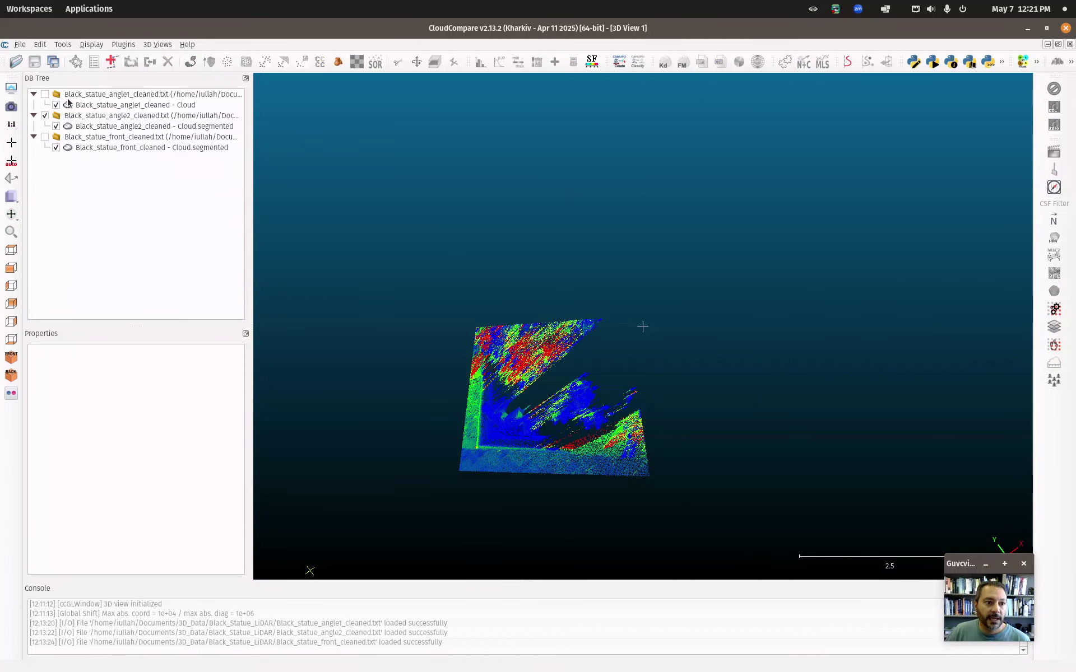
# Step: Show only the angle 1 scan and segment its cloud with a four-sided polygon around the statue and base, keeping the points inside
pyautogui.click(44, 115)
pyautogui.click(45, 94)
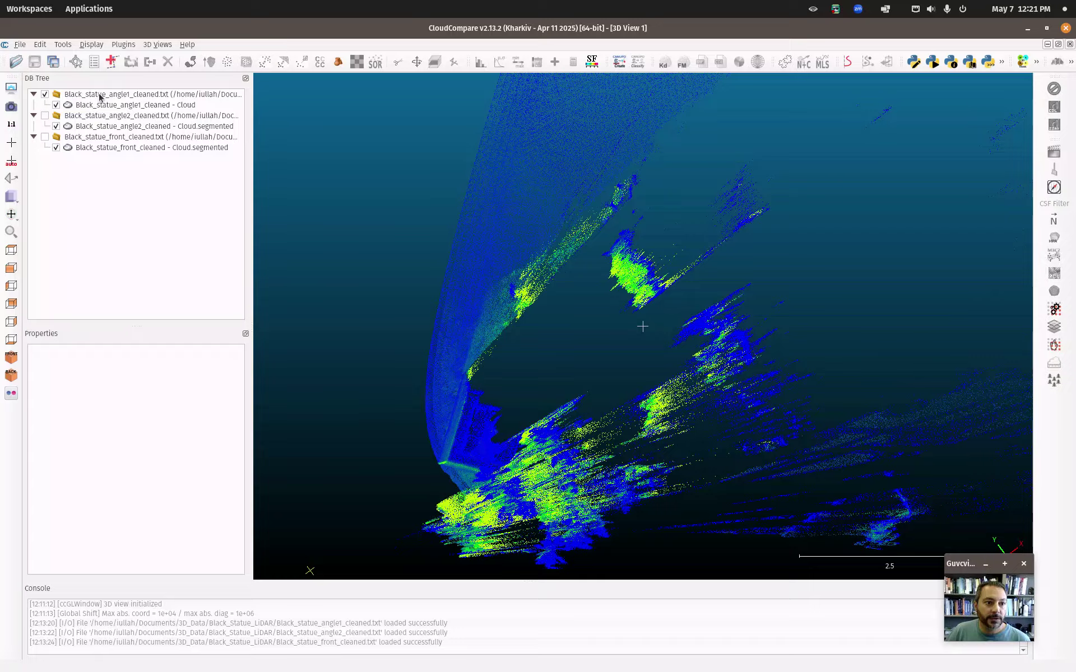
pyautogui.moveTo(548, 490); pyautogui.dragTo(430, 418)
pyautogui.moveTo(434, 459); pyautogui.dragTo(452, 531)
pyautogui.moveTo(616, 520); pyautogui.dragTo(749, 470)
pyautogui.moveTo(487, 236); pyautogui.dragTo(560, 392)
pyautogui.moveTo(771, 487); pyautogui.dragTo(490, 330)
pyautogui.moveTo(653, 329); pyautogui.dragTo(628, 288)
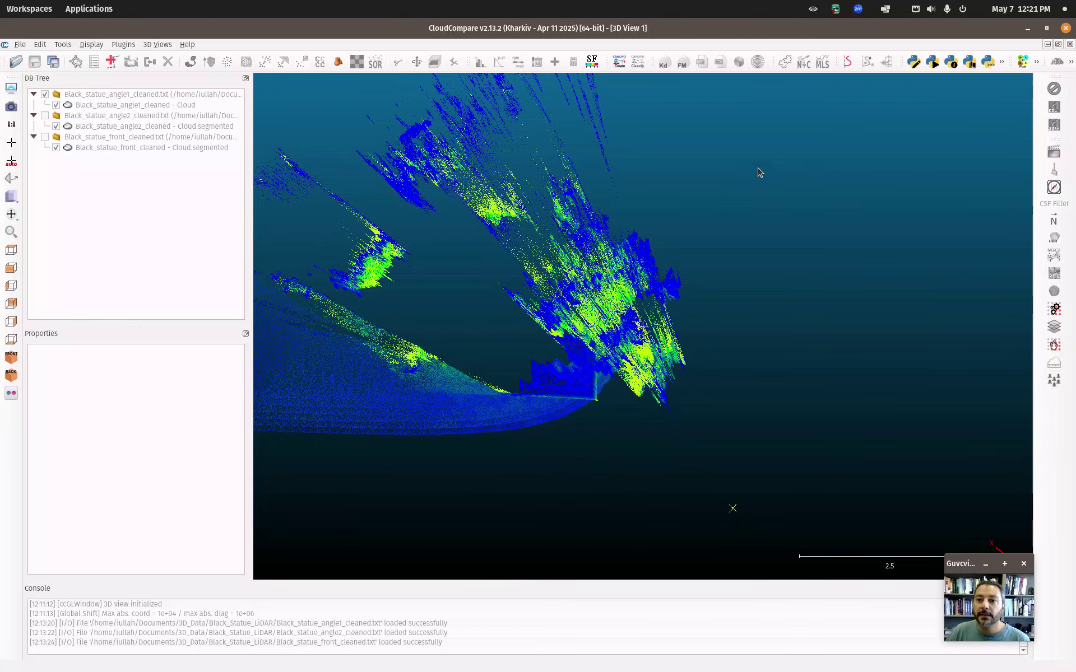
pyautogui.click(91, 106)
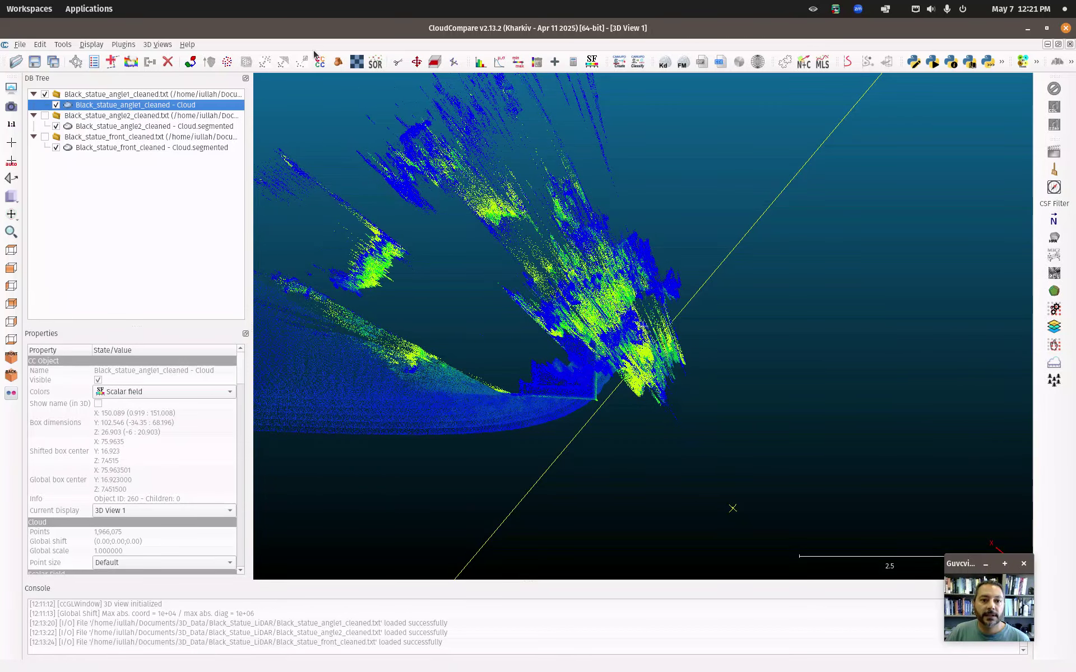
pyautogui.click(398, 62)
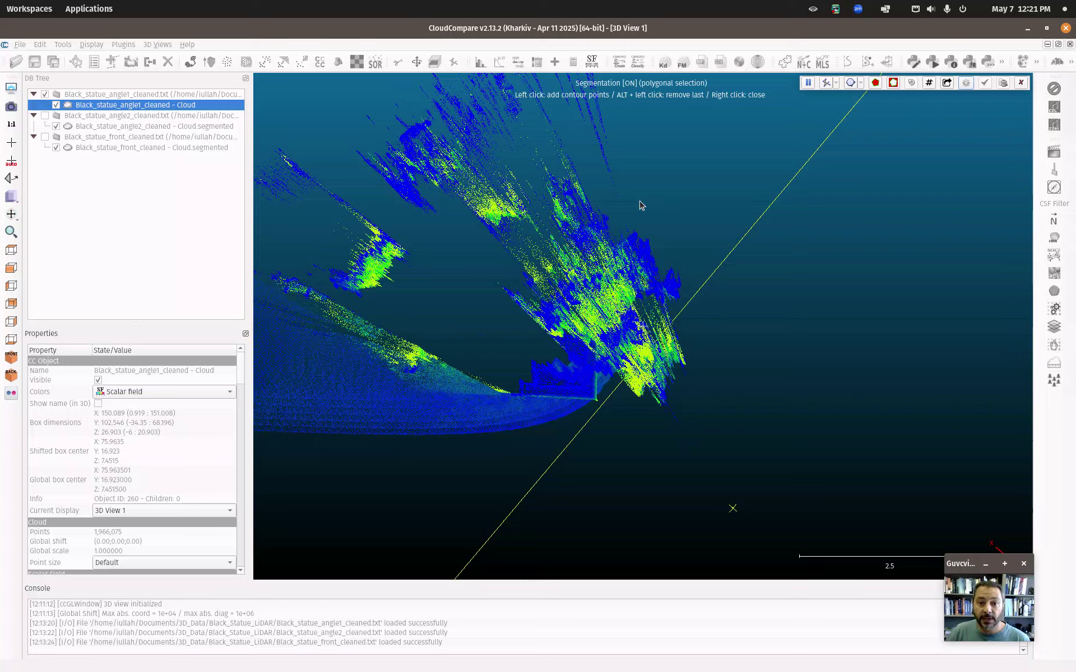
pyautogui.click(615, 312)
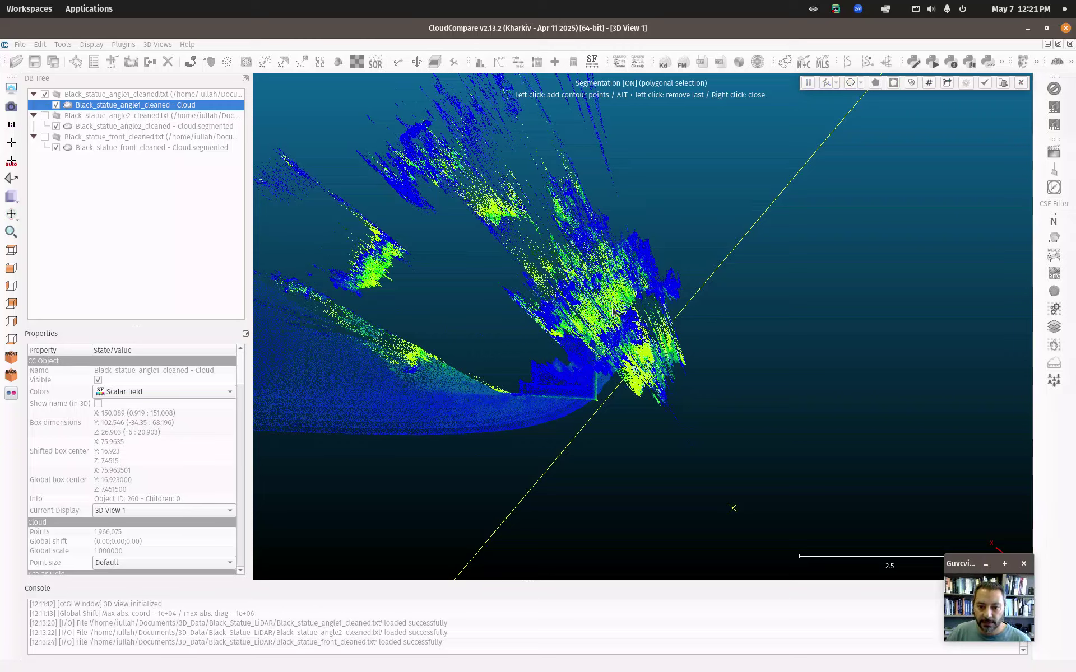
pyautogui.click(614, 424)
pyautogui.click(466, 409)
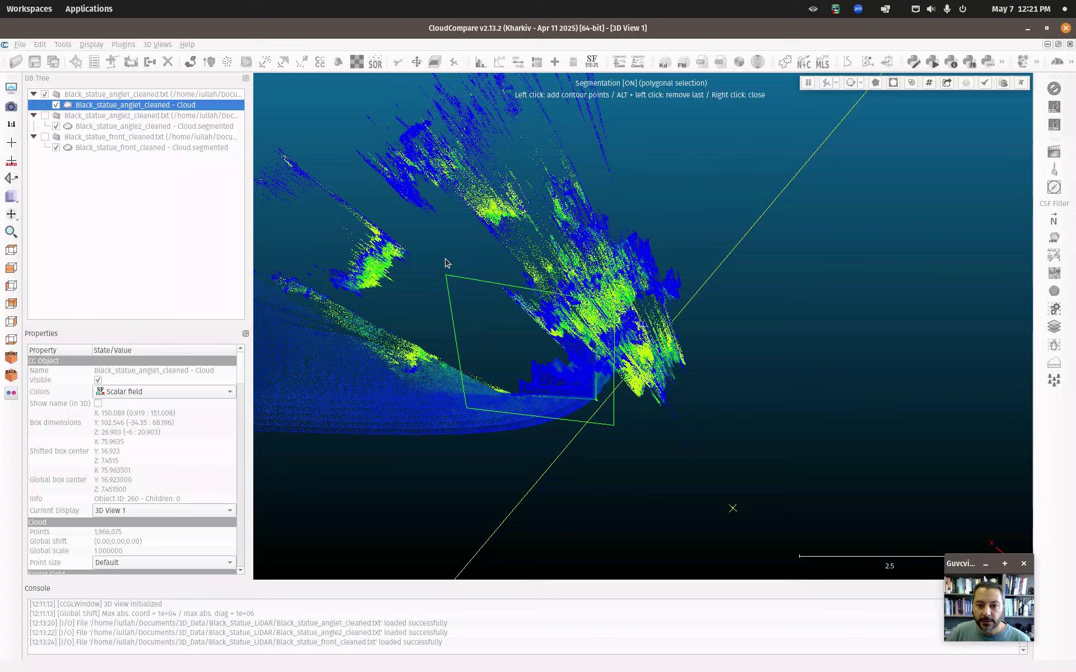
pyautogui.rightClick(486, 283)
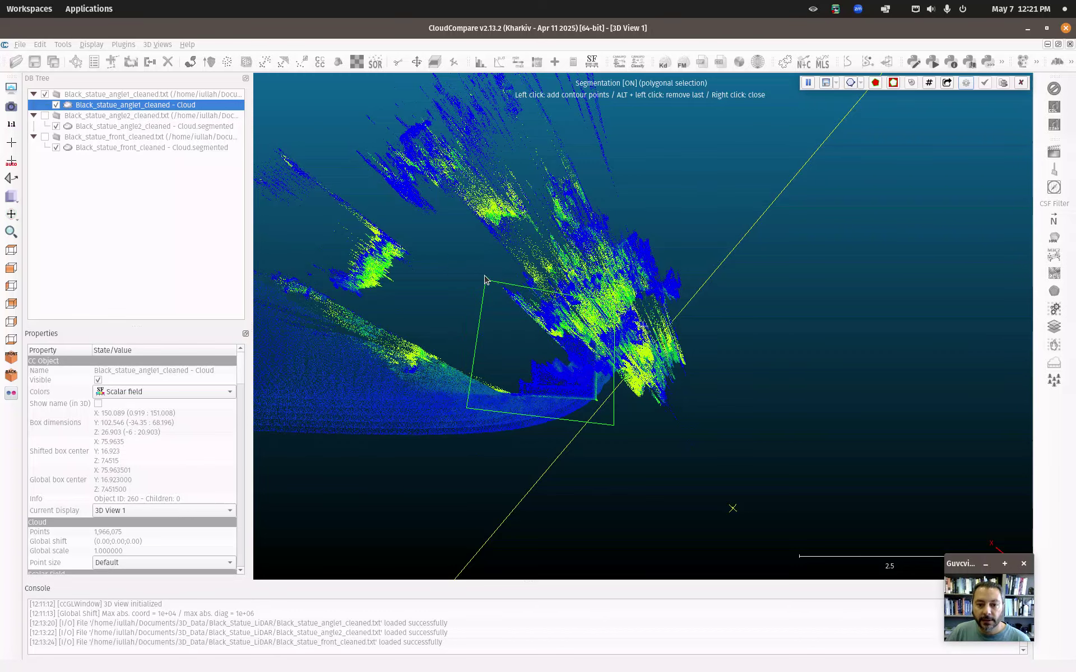
pyautogui.click(876, 83)
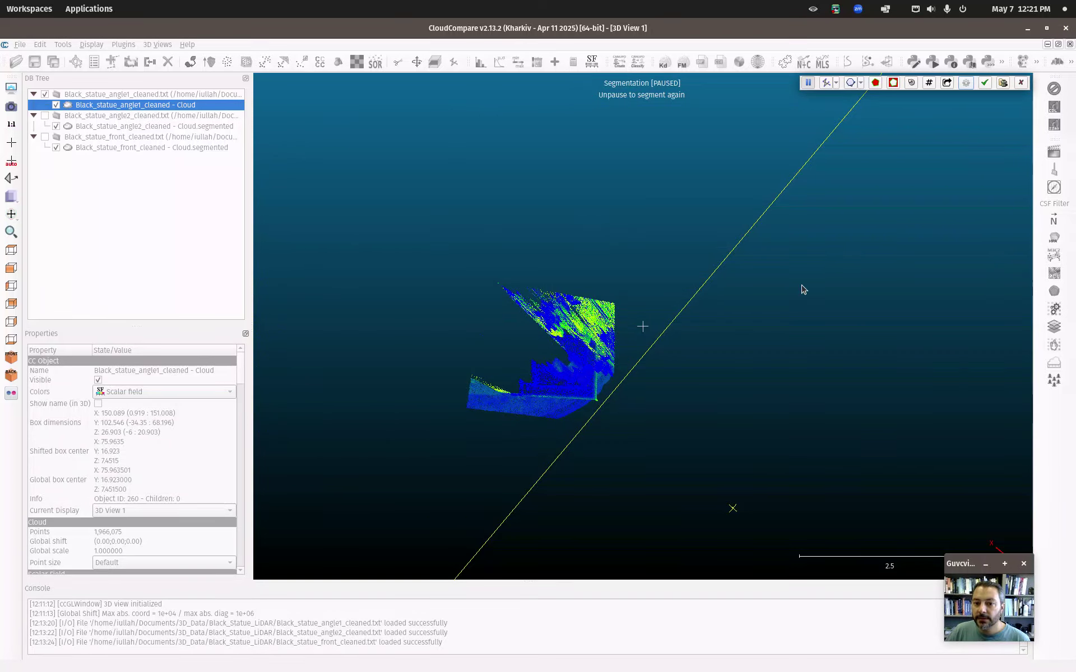
pyautogui.click(984, 83)
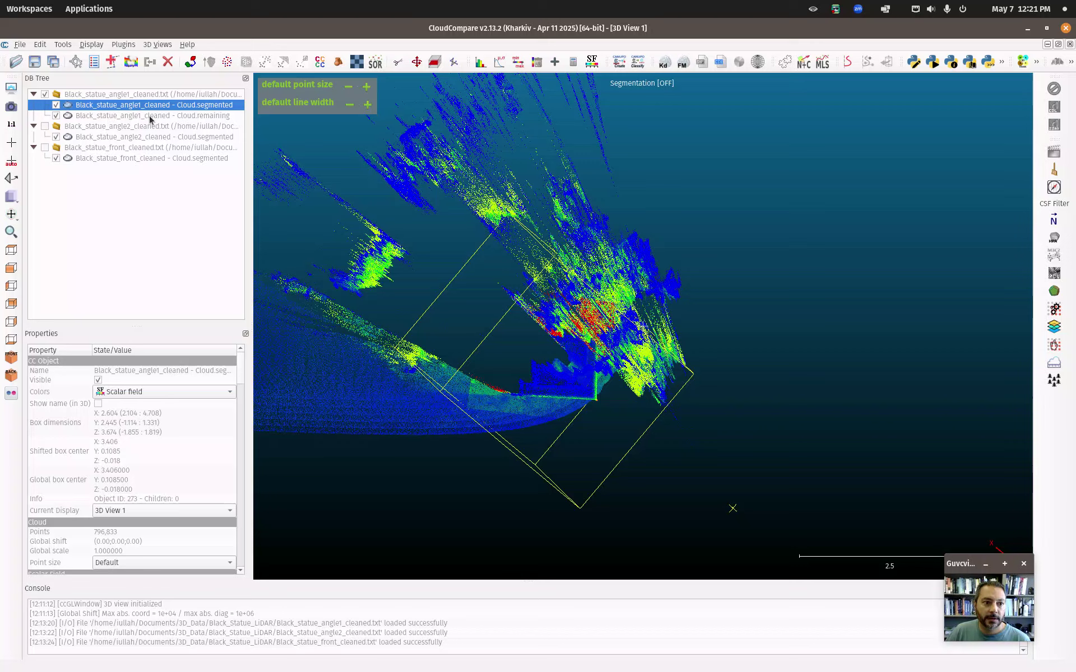
# Step: Check the remaining part of the angle 1 cloud by toggling its visibility, and delete it
pyautogui.click(56, 115)
pyautogui.click(56, 116)
pyautogui.click(56, 116)
pyautogui.click(83, 116)
pyautogui.rightClick(96, 116)
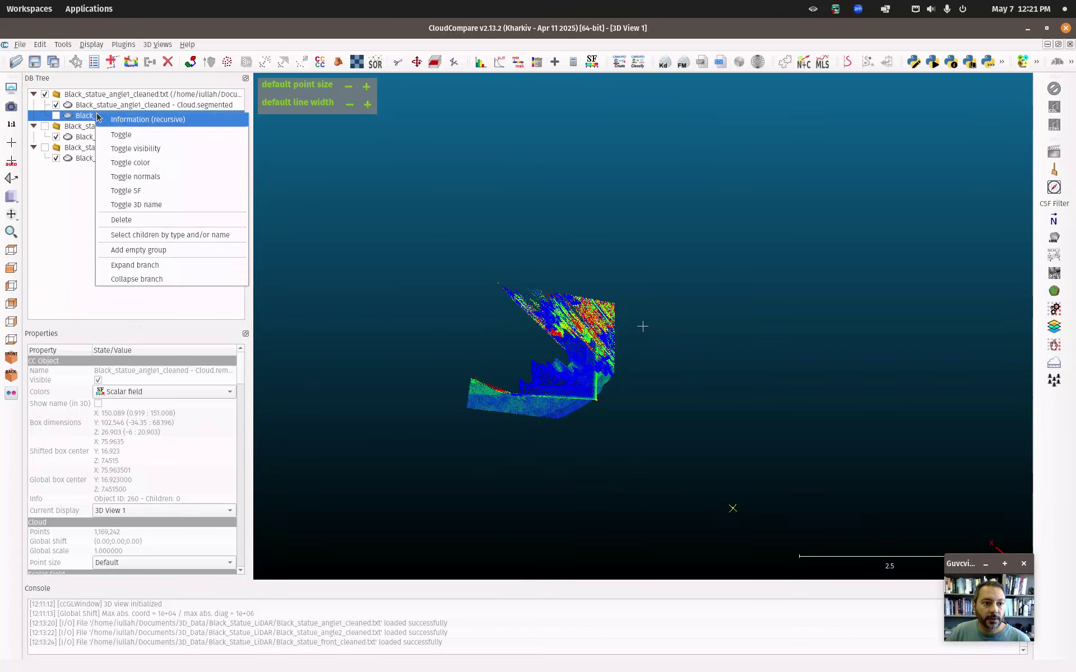
pyautogui.click(149, 226)
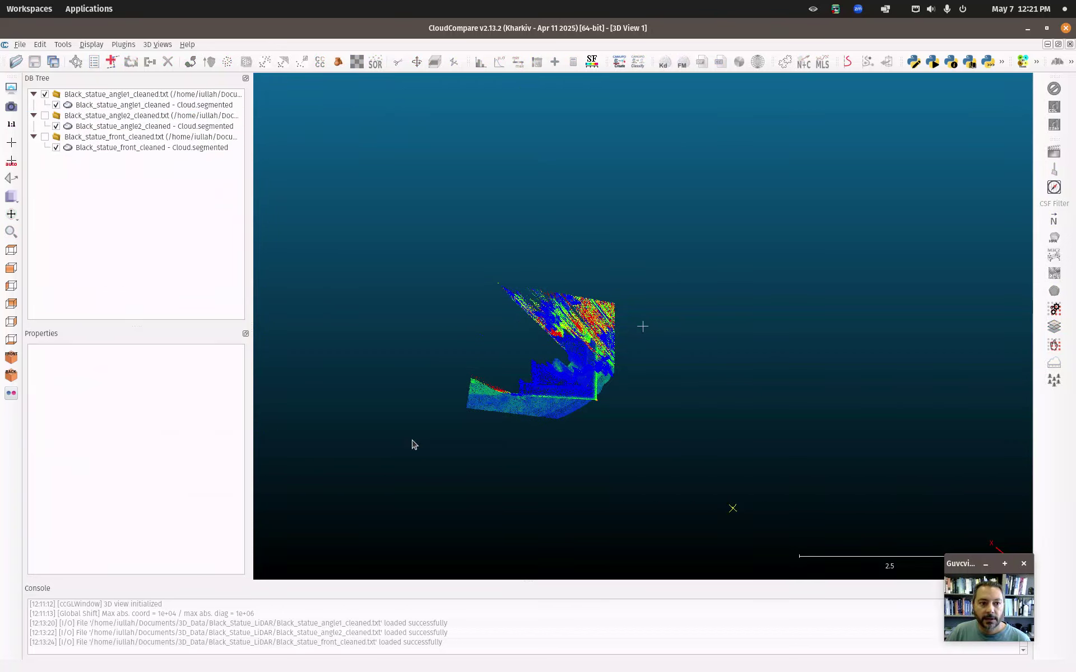
# Step: Show the angle 2 and front scans together with the angle 1 scan
pyautogui.click(44, 117)
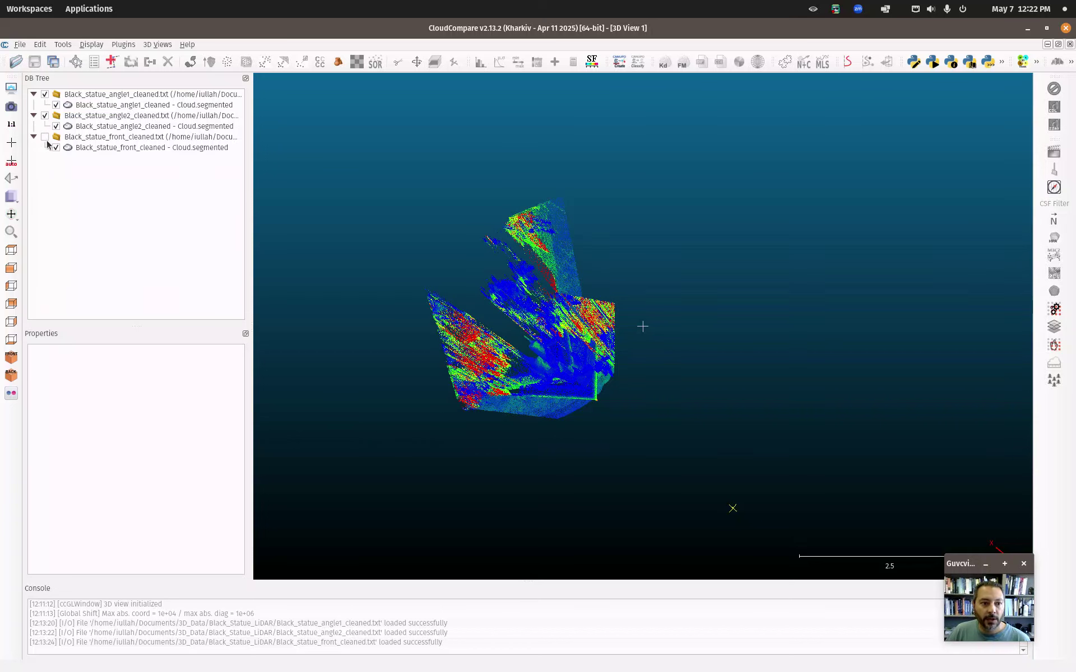
pyautogui.click(47, 139)
pyautogui.click(45, 137)
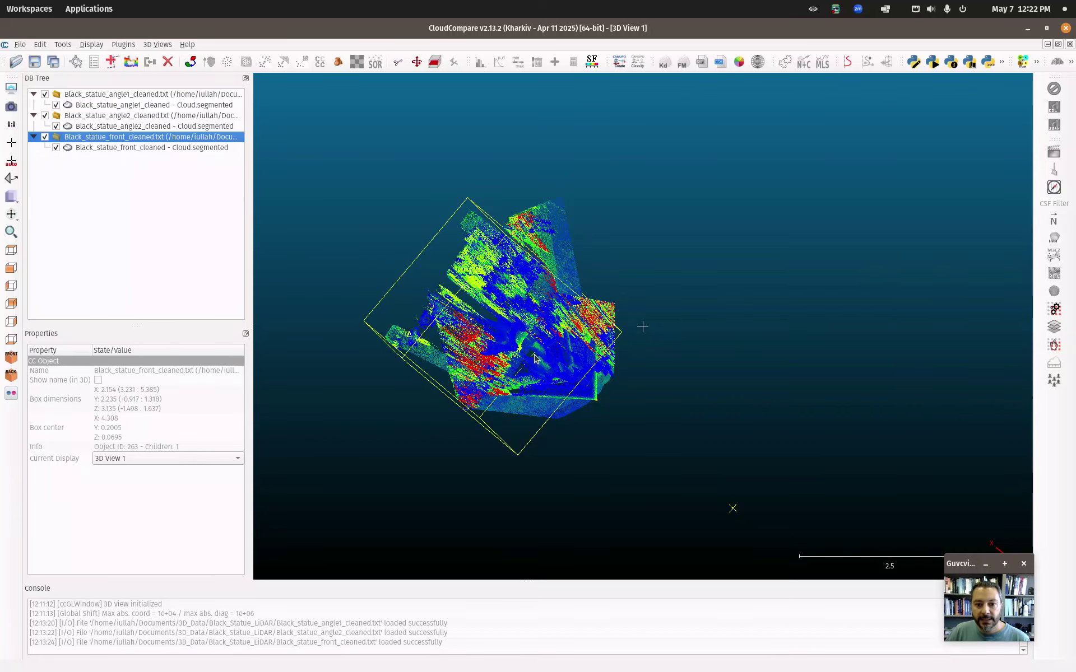
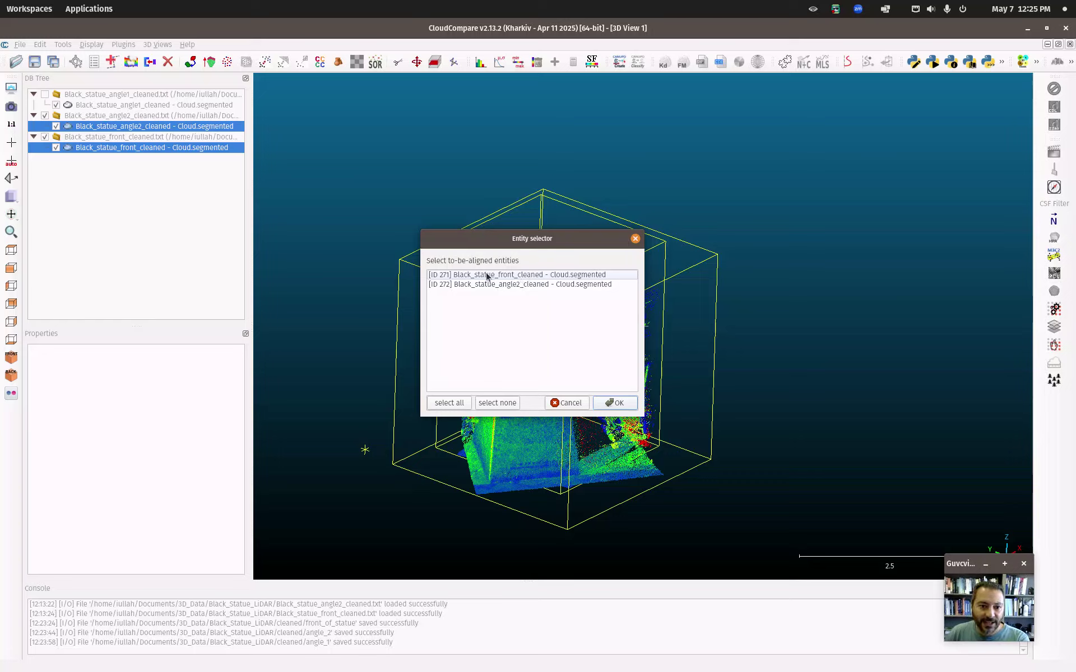
# Step: Start point-pair registration with the segmented angle 2 cloud as the one to align, and hide the reference cloud
pyautogui.click(511, 286)
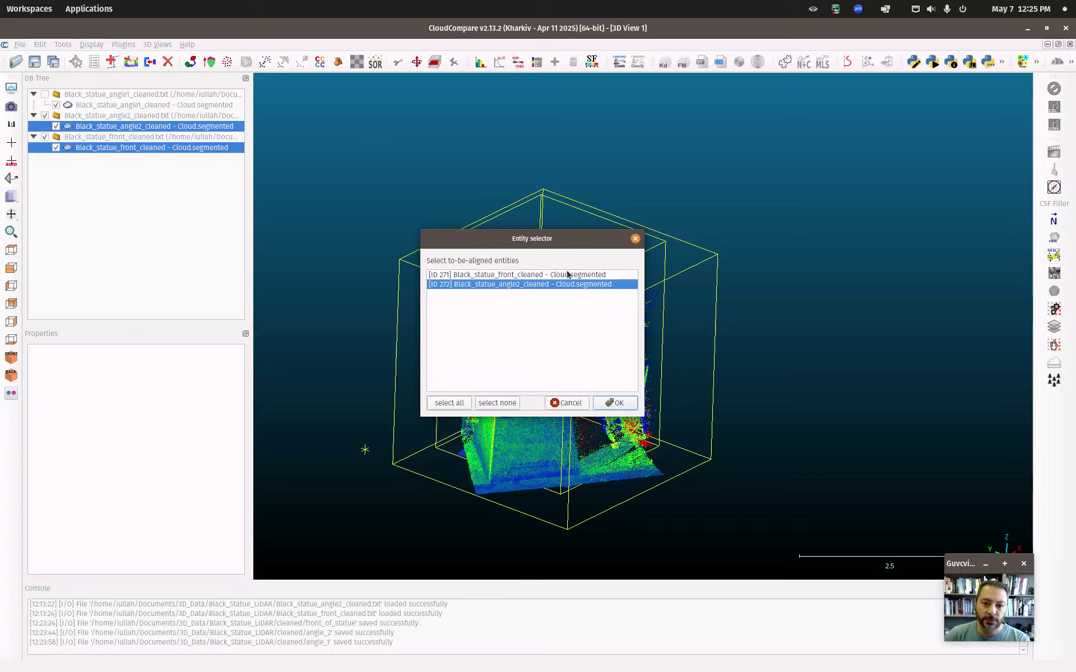
pyautogui.click(611, 403)
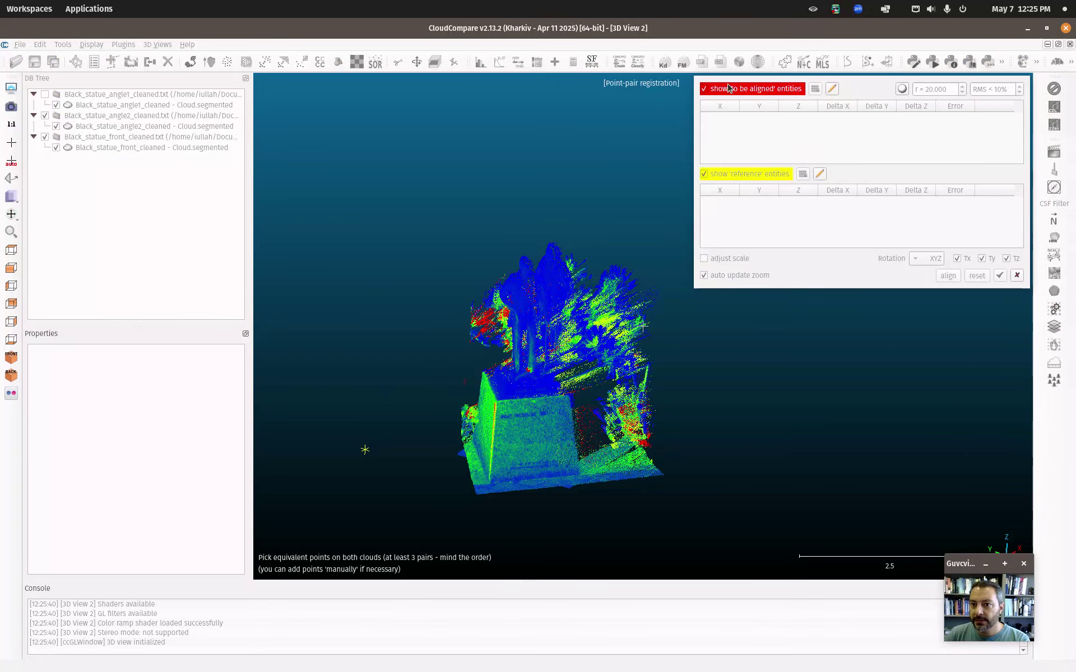
pyautogui.click(705, 89)
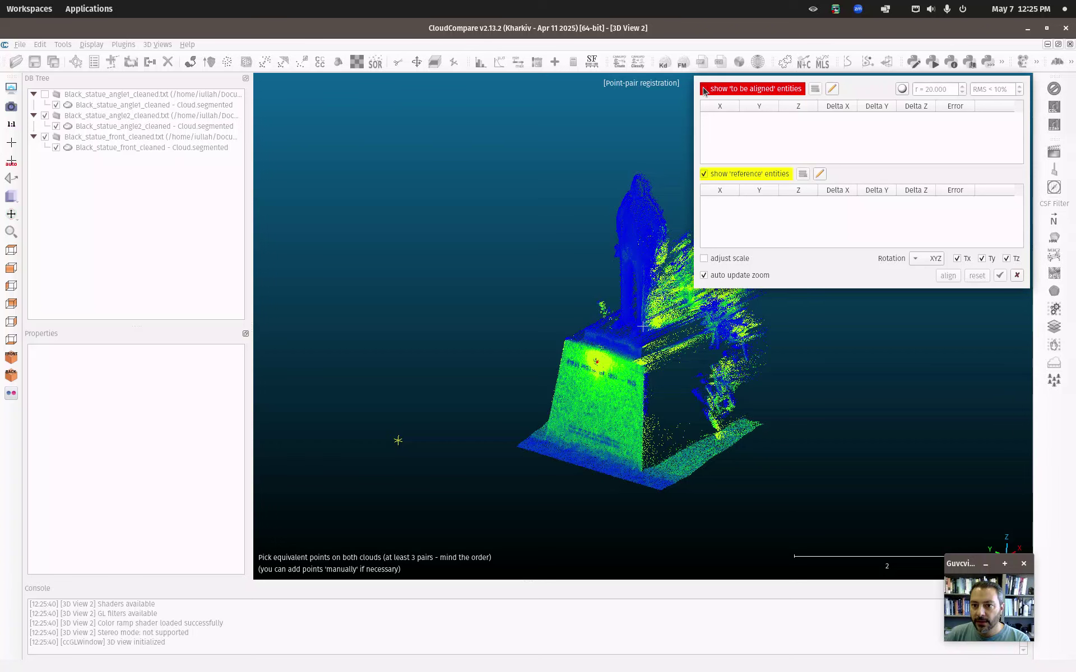
pyautogui.click(704, 90)
pyautogui.click(704, 174)
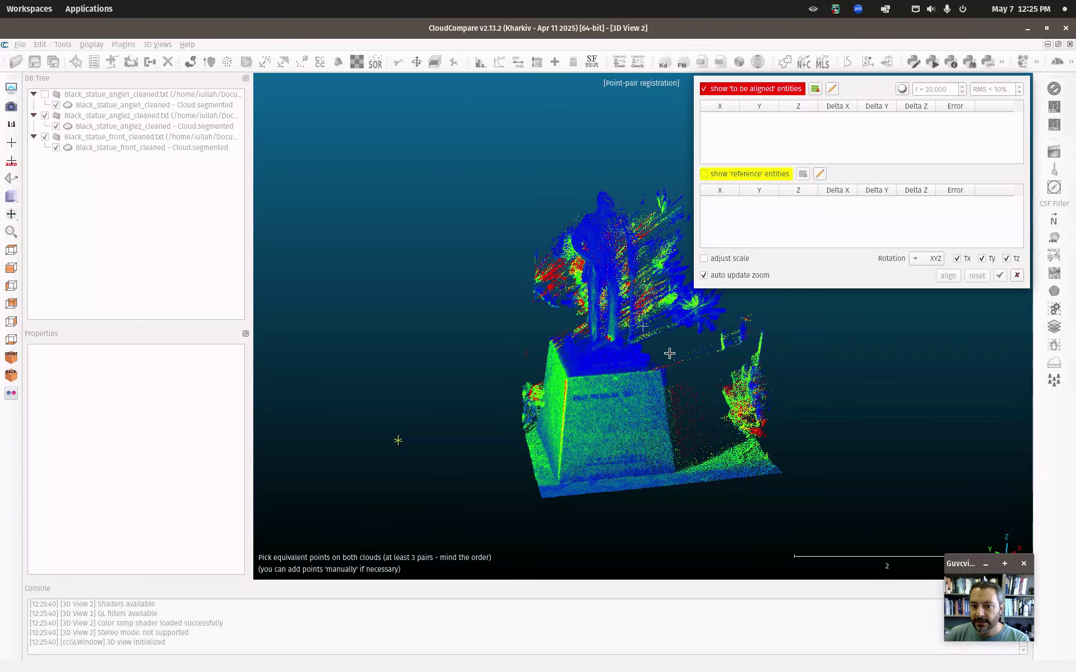
# Step: Examine the pedestal's inscribed face and corners in the reference and to-be-aligned clouds, showing one cloud at a time, to find matching points
pyautogui.click(703, 89)
pyautogui.click(715, 175)
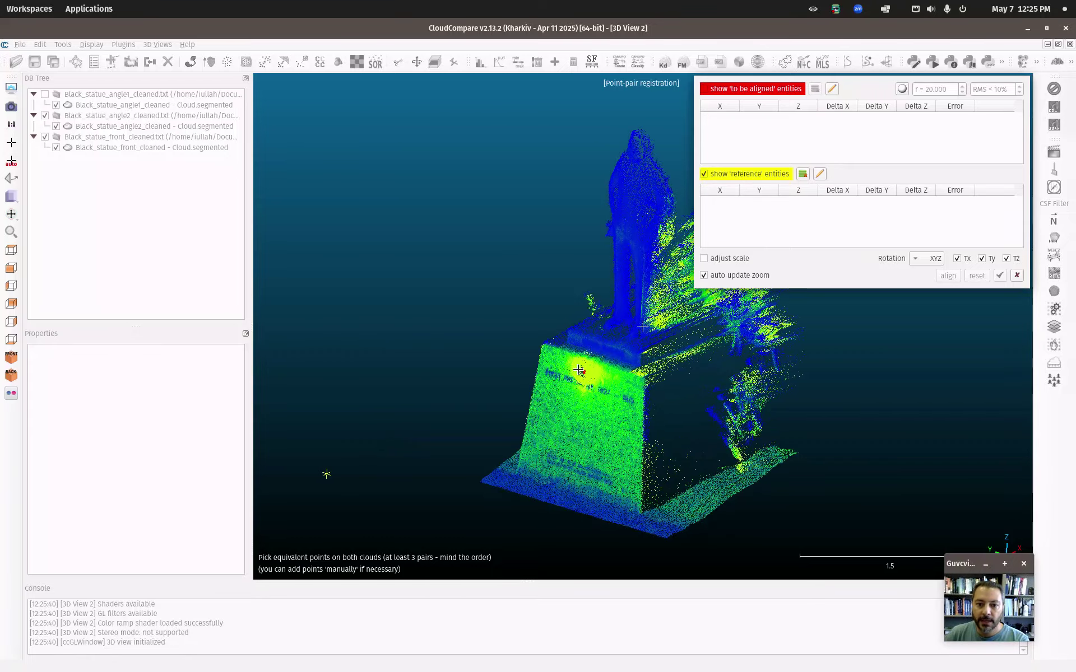
pyautogui.scroll(5, 569, 354)
pyautogui.moveTo(570, 355); pyautogui.dragTo(407, 572)
pyautogui.moveTo(550, 443); pyautogui.dragTo(614, 315, button='right')
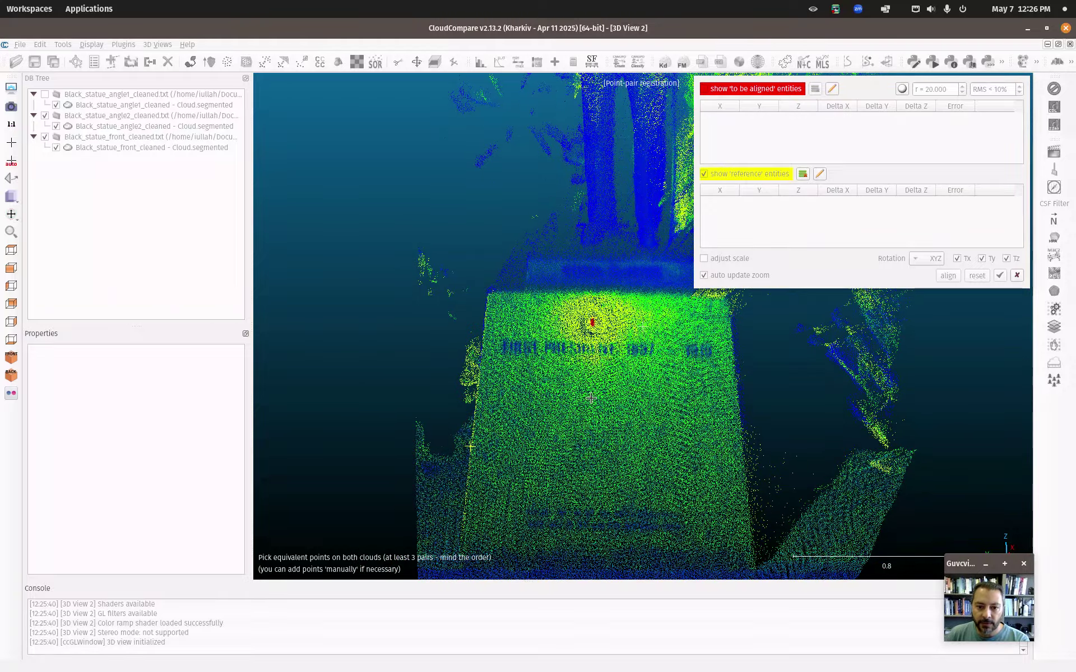
pyautogui.moveTo(591, 399); pyautogui.dragTo(705, 415)
pyautogui.click(705, 90)
pyautogui.click(704, 174)
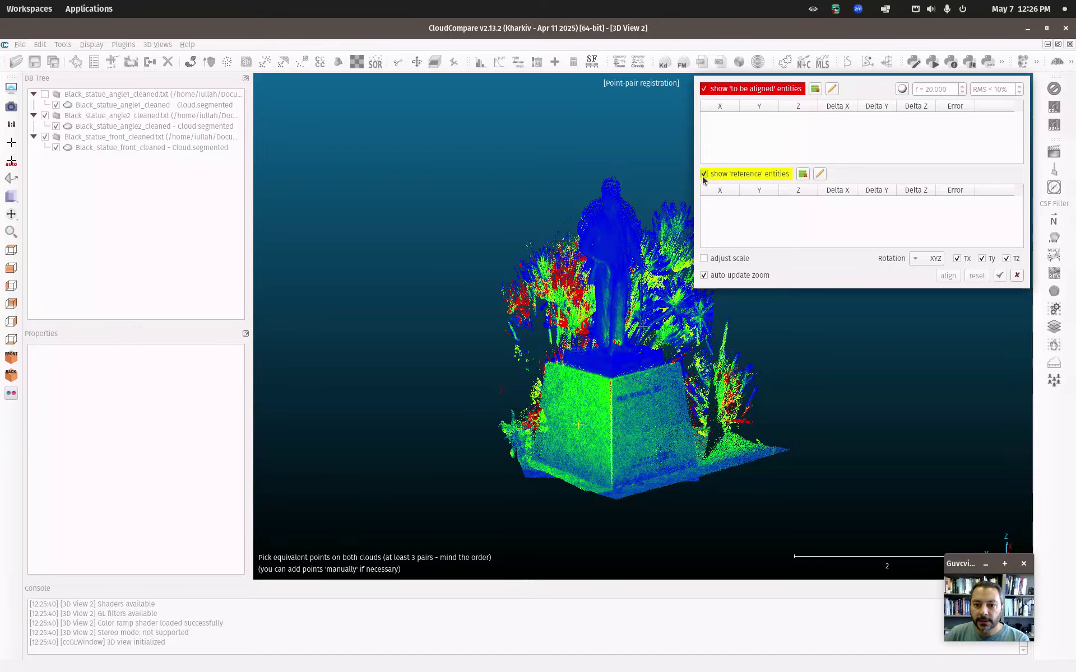
pyautogui.moveTo(626, 399); pyautogui.dragTo(608, 364)
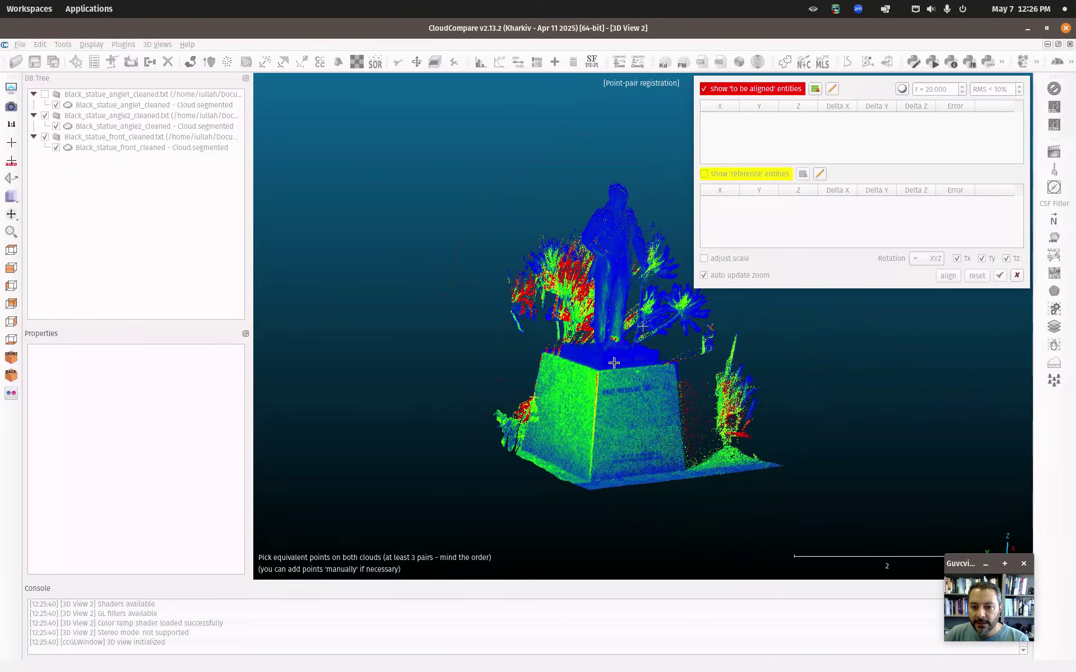
pyautogui.moveTo(667, 392); pyautogui.dragTo(554, 401)
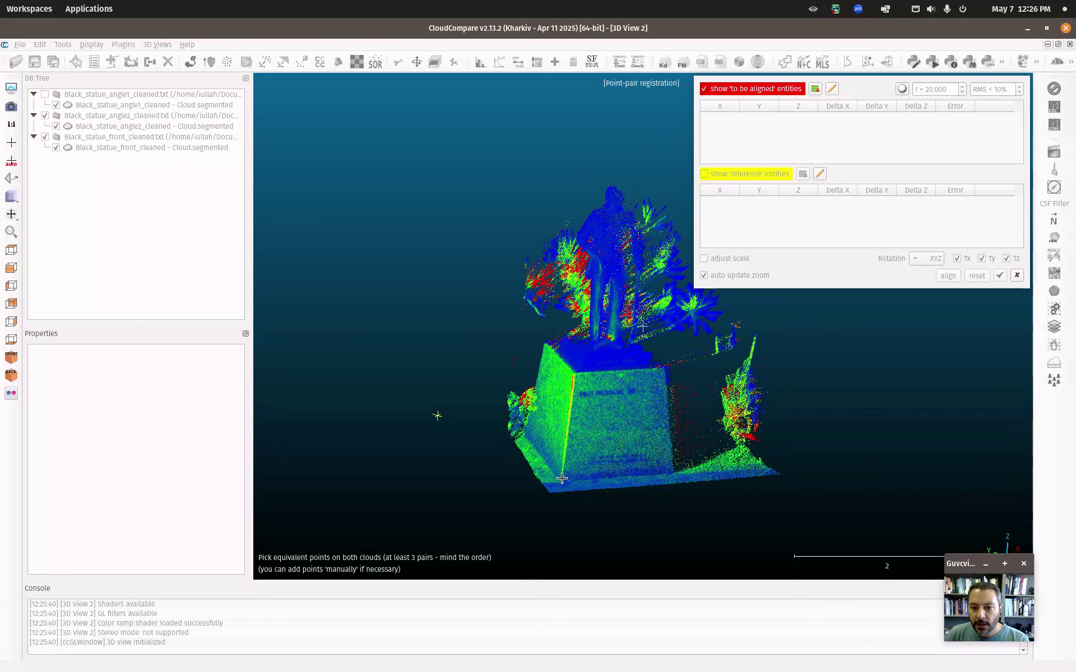
pyautogui.moveTo(632, 385); pyautogui.dragTo(571, 385)
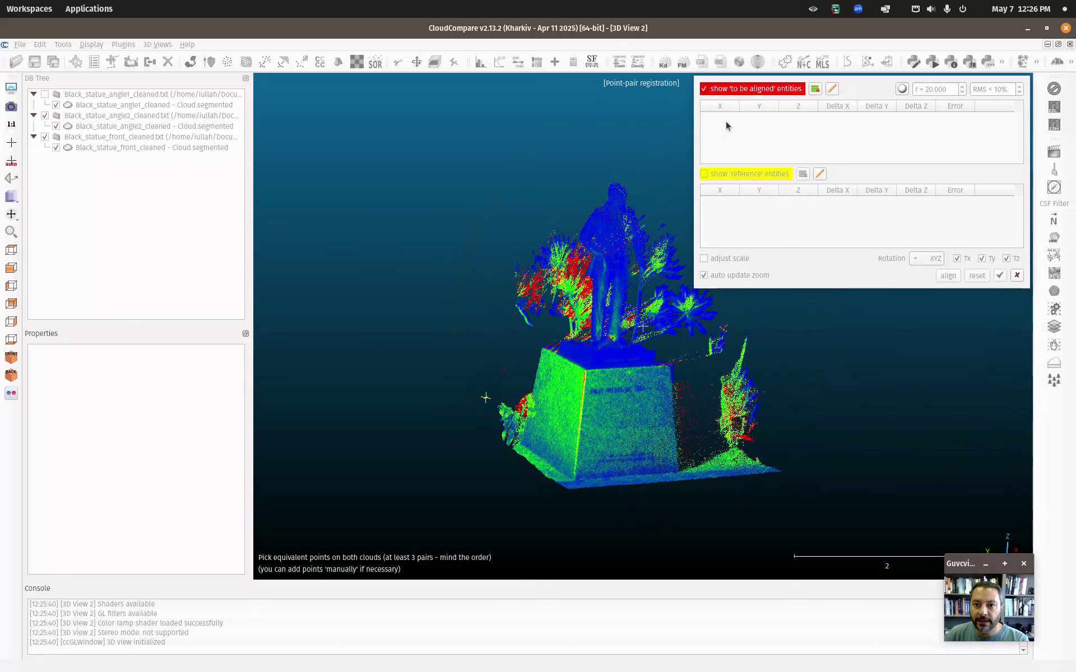
# Step: Show only the reference cloud and pick its first registration point at the upper left corner of the pedestal's inscribed face
pyautogui.click(705, 90)
pyautogui.click(705, 173)
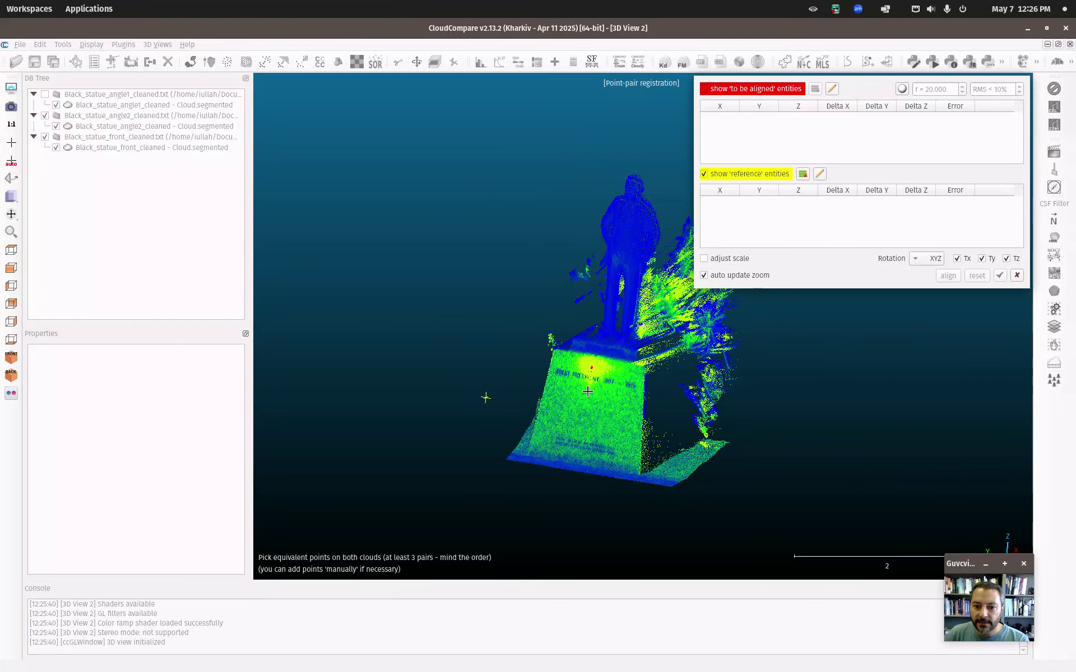
pyautogui.moveTo(631, 377); pyautogui.dragTo(564, 392)
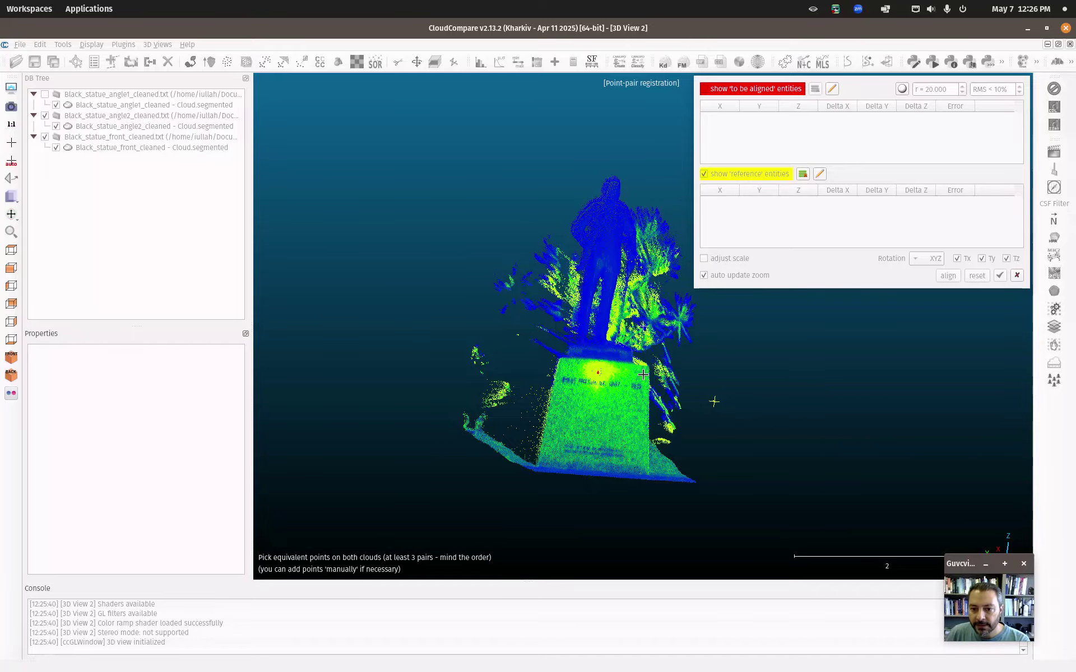
pyautogui.scroll(5, 560, 361)
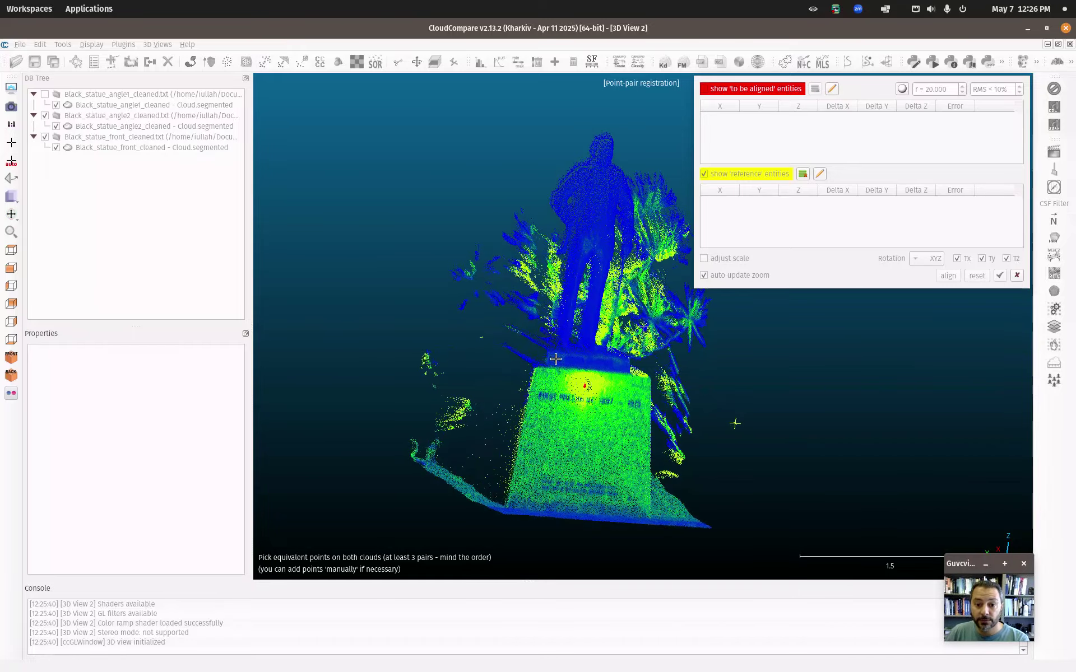
pyautogui.scroll(3, 491, 410)
pyautogui.moveTo(491, 411); pyautogui.dragTo(725, 343, button='right')
pyautogui.scroll(3, 627, 415)
pyautogui.scroll(2, 630, 414)
pyautogui.scroll(1, 634, 412)
pyautogui.click(652, 368)
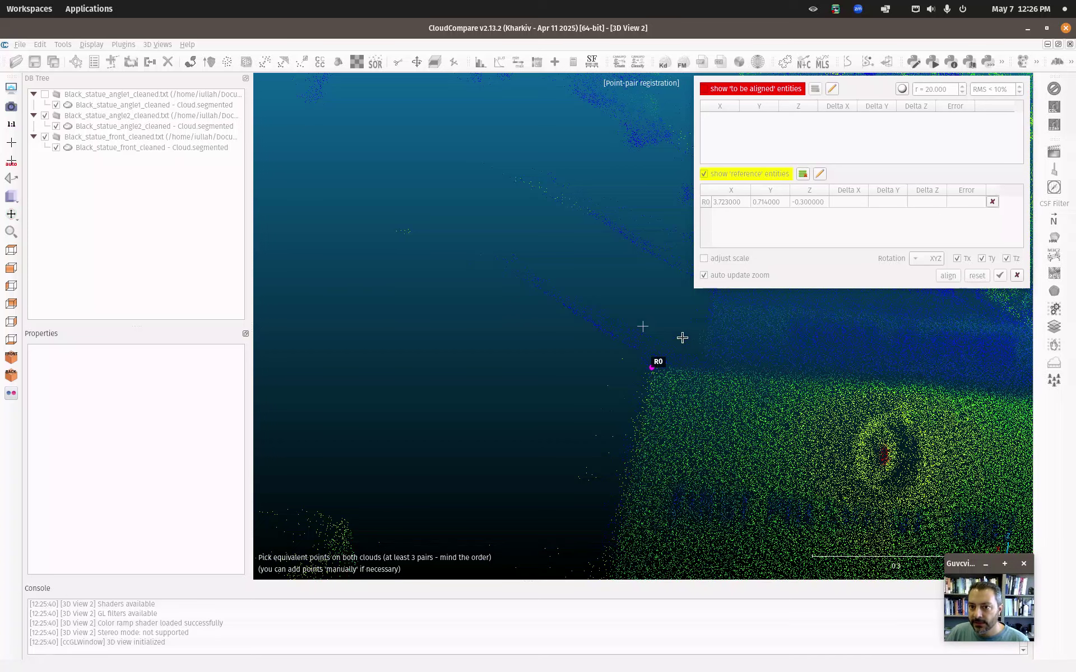
# Step: Show only the to-be-aligned cloud and pick the matching first point at the upper left corner of the pedestal's inscribed face
pyautogui.click(704, 89)
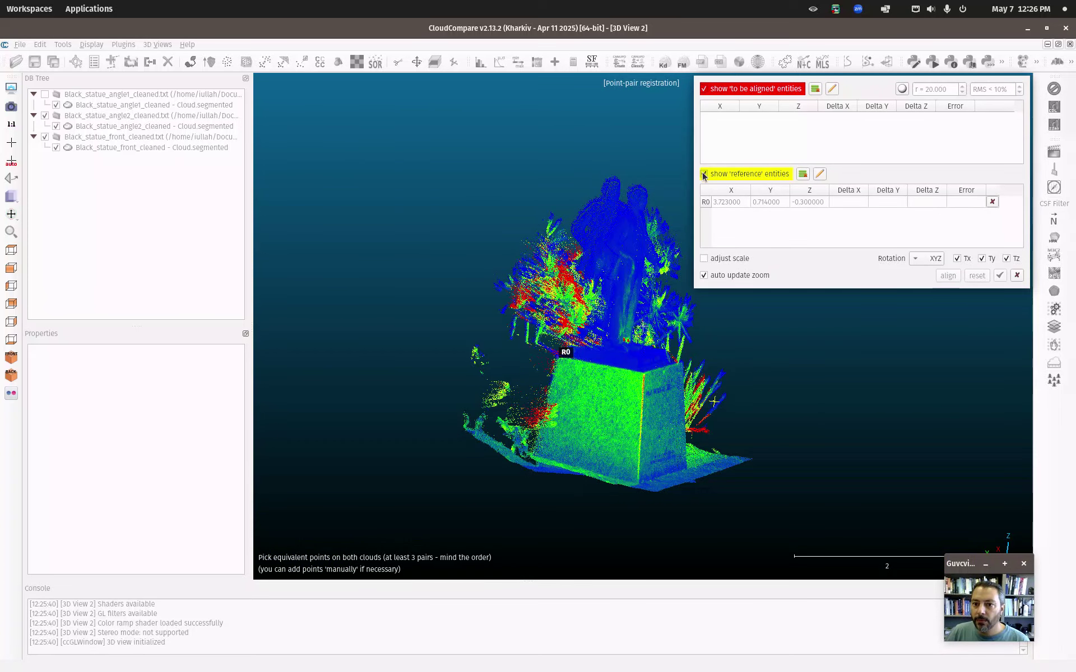
pyautogui.click(725, 175)
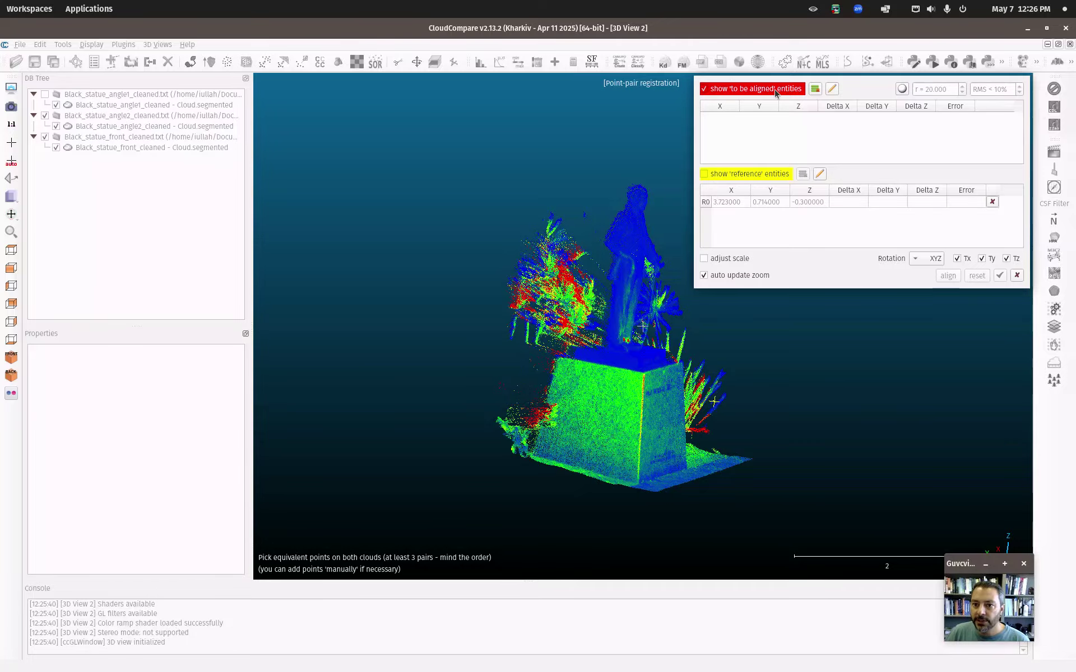
pyautogui.scroll(5, 655, 386)
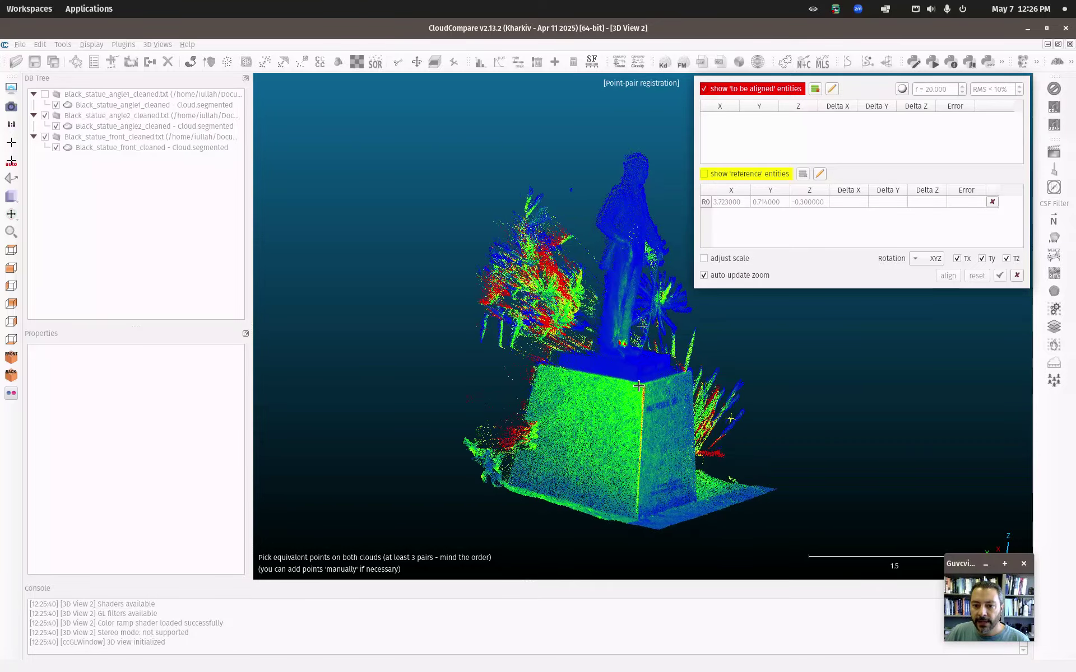
pyautogui.moveTo(664, 452); pyautogui.dragTo(617, 437)
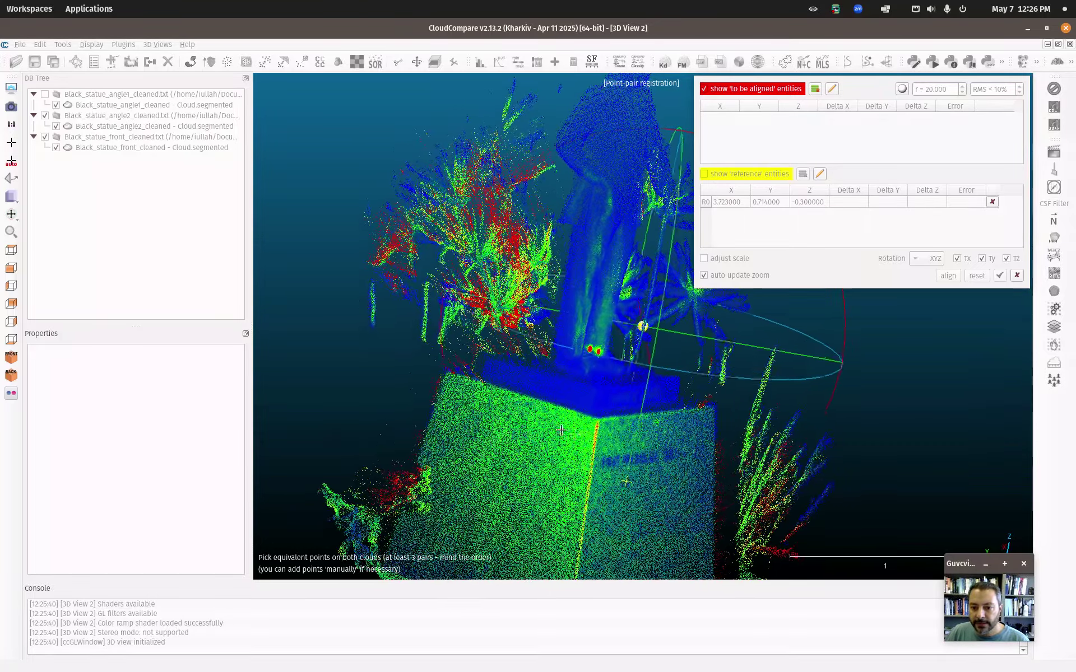
pyautogui.scroll(3, 586, 435)
pyautogui.moveTo(596, 501); pyautogui.dragTo(569, 327, button='right')
pyautogui.scroll(4, 569, 327)
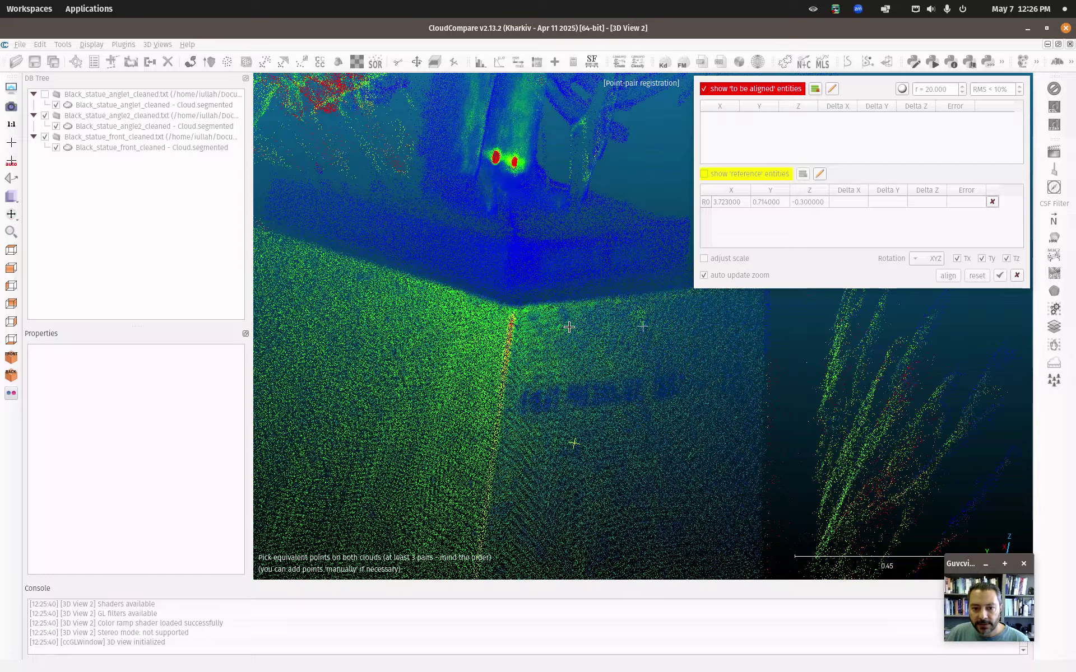
pyautogui.scroll(5, 448, 314)
pyautogui.moveTo(454, 309); pyautogui.dragTo(469, 348)
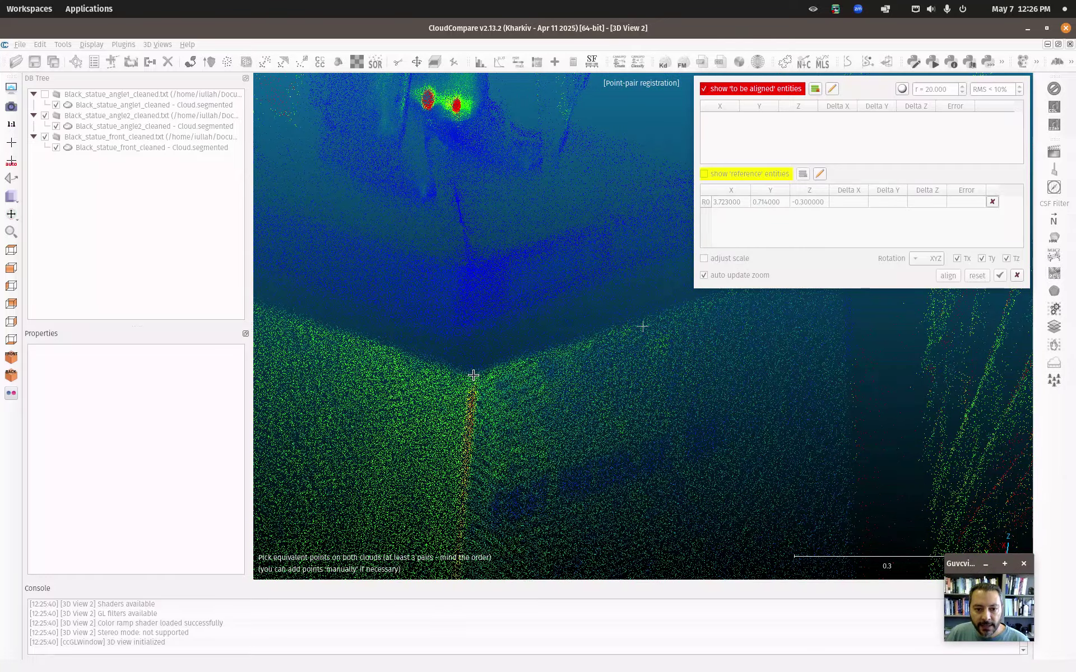
pyautogui.click(474, 375)
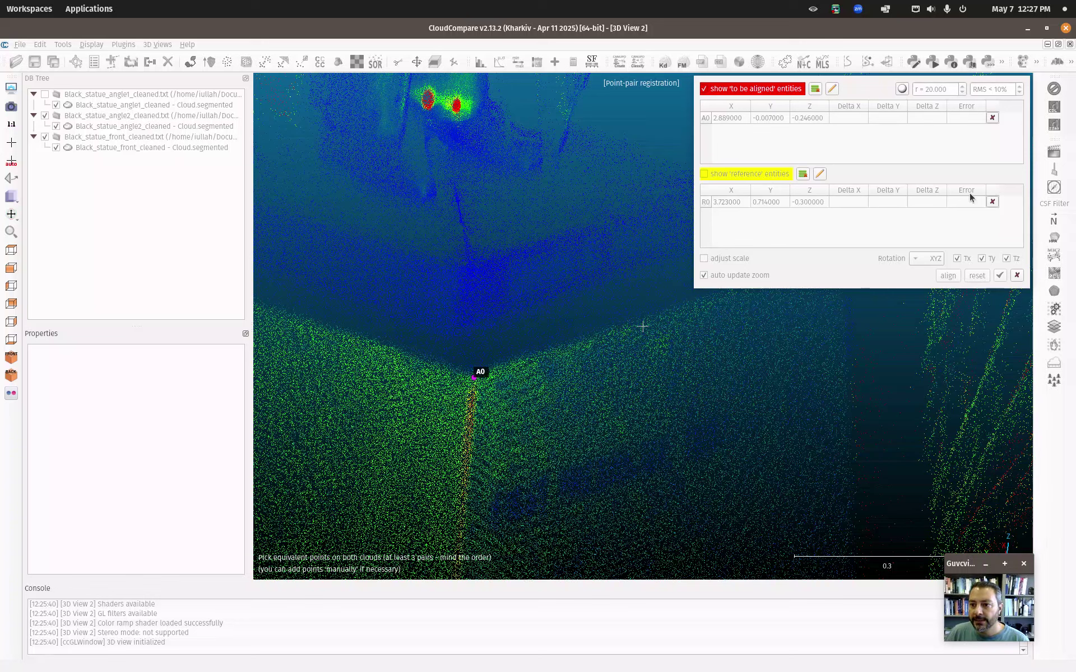
# Step: Show only the reference cloud and pick its second registration point at the lower left corner of the pedestal's inscribed face
pyautogui.click(704, 174)
pyautogui.click(705, 91)
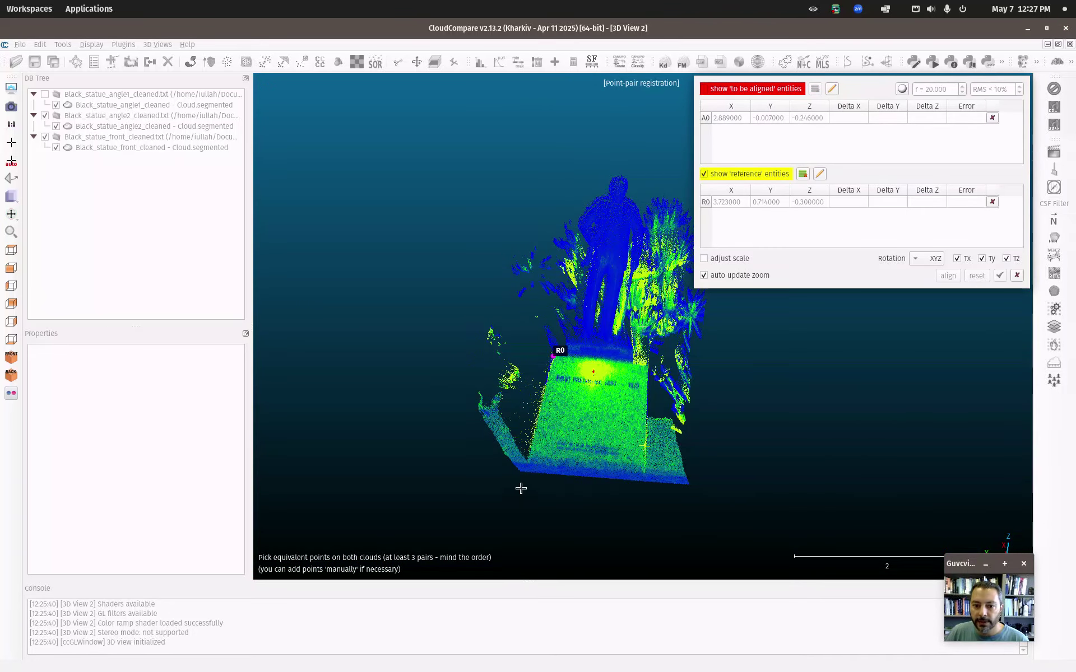
pyautogui.moveTo(567, 415); pyautogui.dragTo(533, 347)
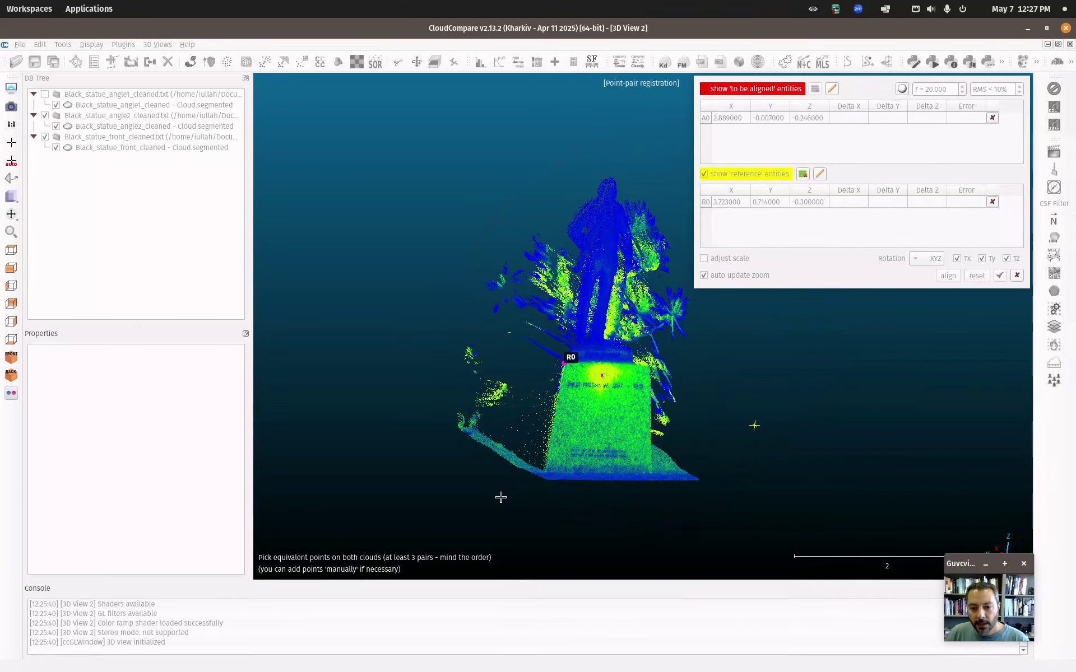
pyautogui.scroll(3, 533, 347)
pyautogui.scroll(6, 533, 347)
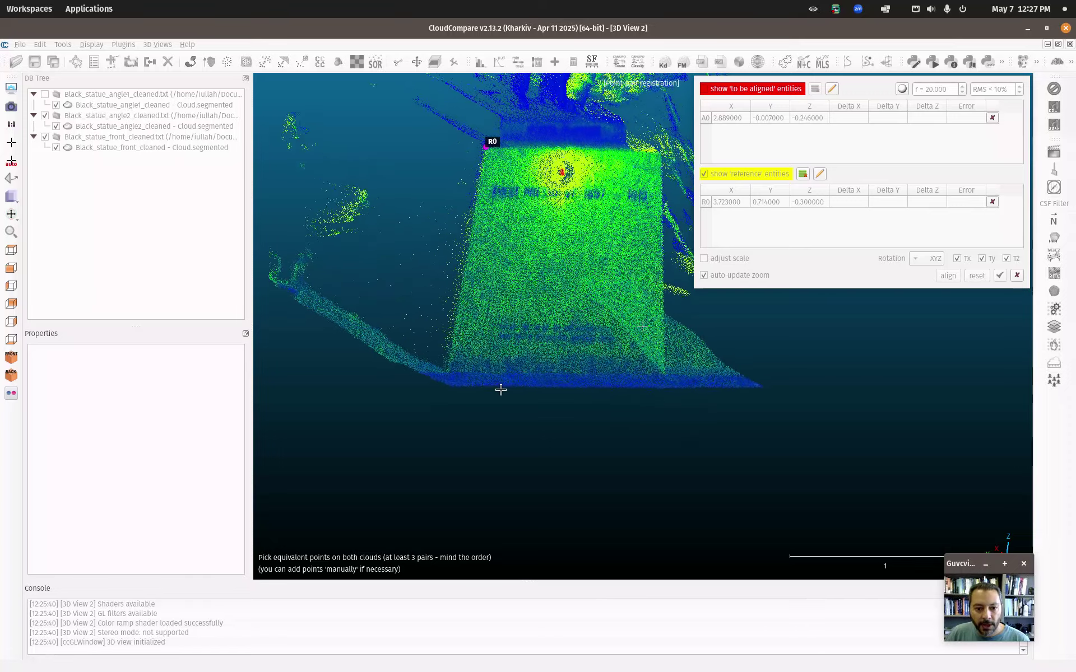
pyautogui.scroll(6, 488, 398)
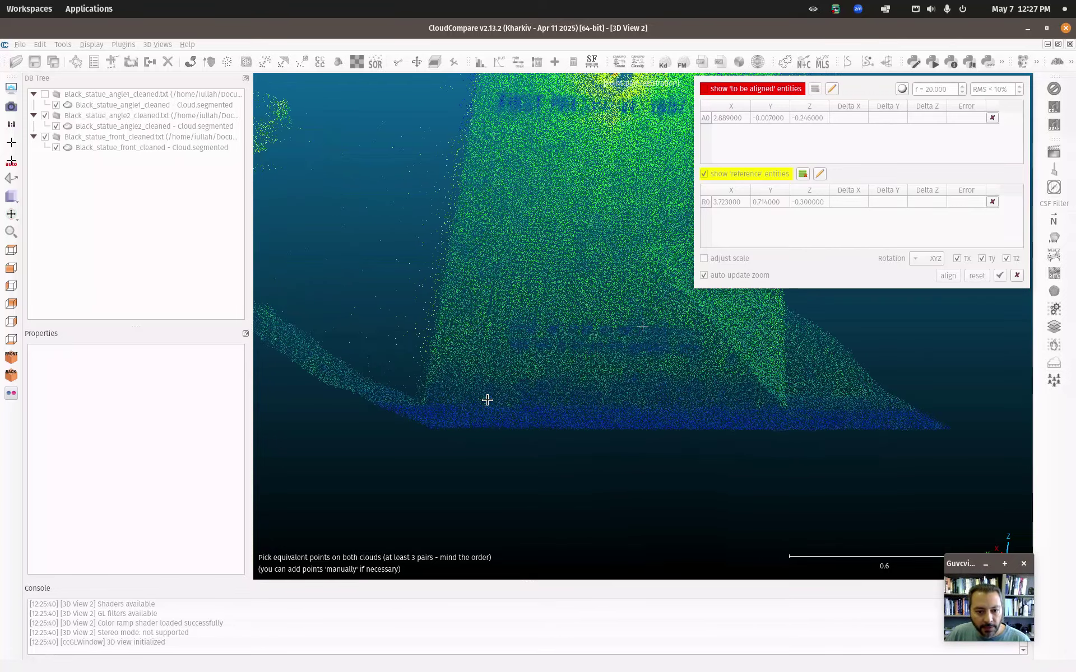
pyautogui.scroll(3, 468, 402)
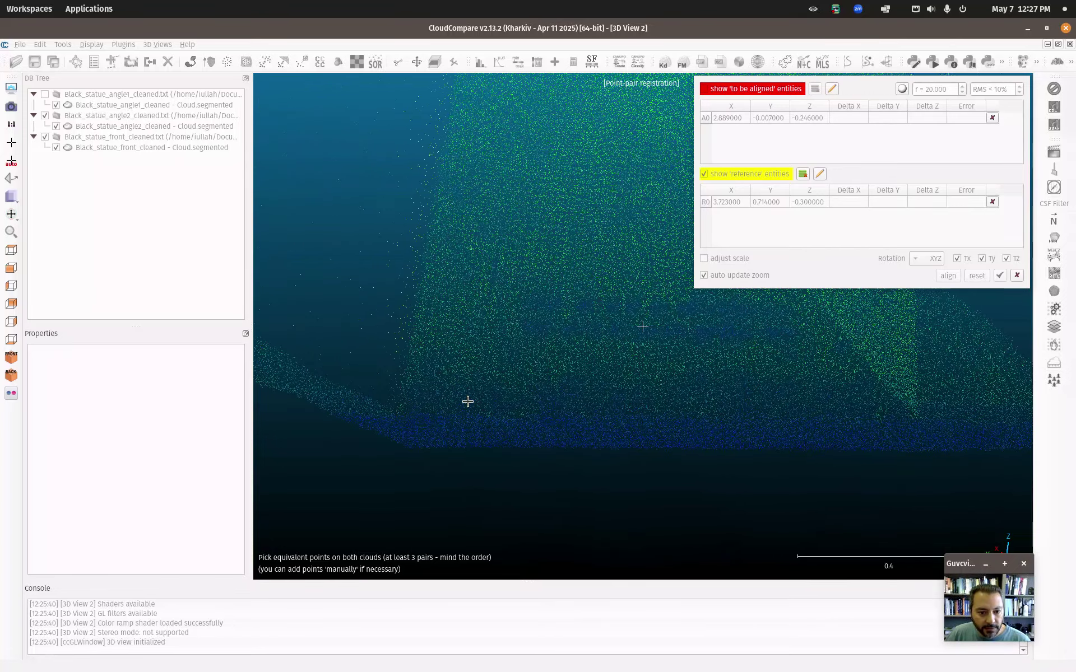
pyautogui.click(395, 413)
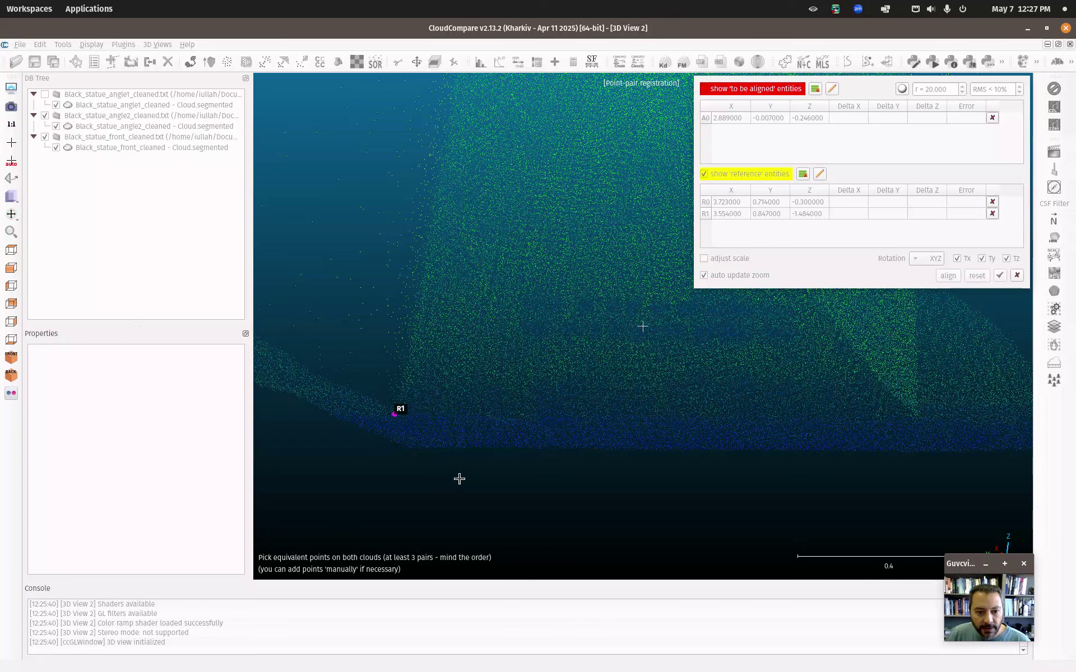
# Step: Show only the to-be-aligned cloud and pick the matching second point at the lower left corner of the pedestal's inscribed face
pyautogui.click(704, 88)
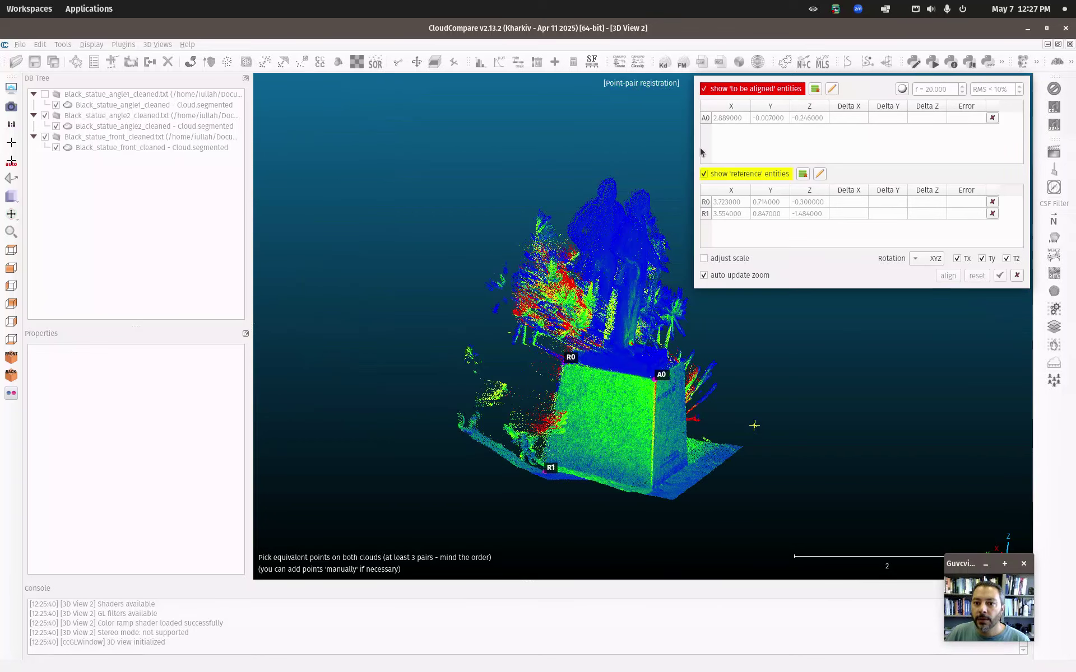
pyautogui.click(704, 175)
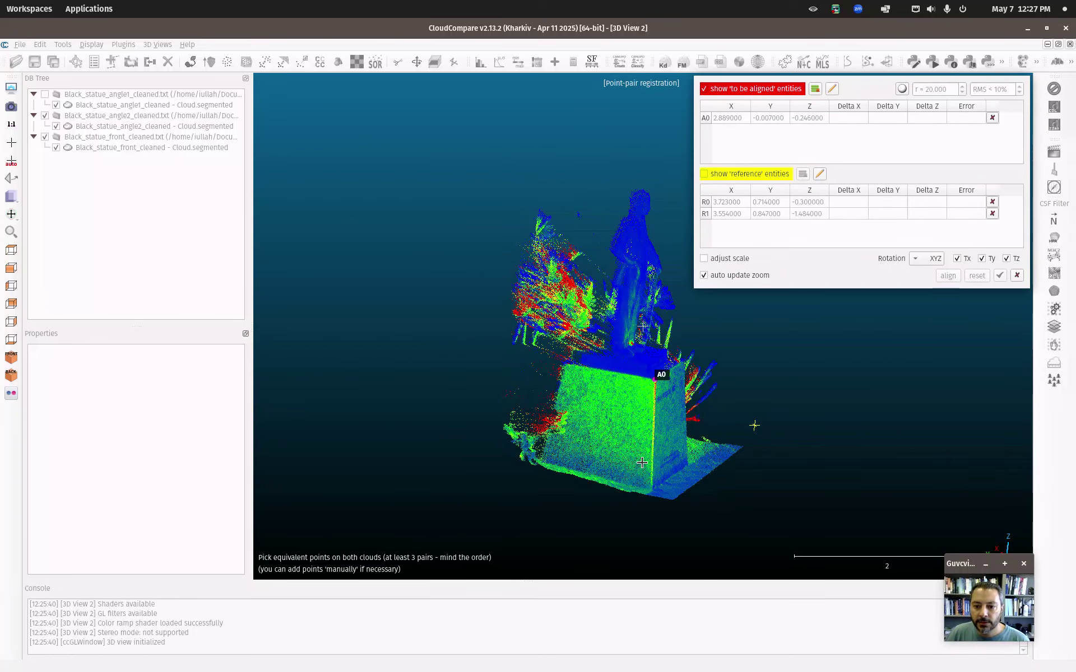
pyautogui.moveTo(639, 468); pyautogui.dragTo(603, 384)
pyautogui.scroll(8, 602, 384)
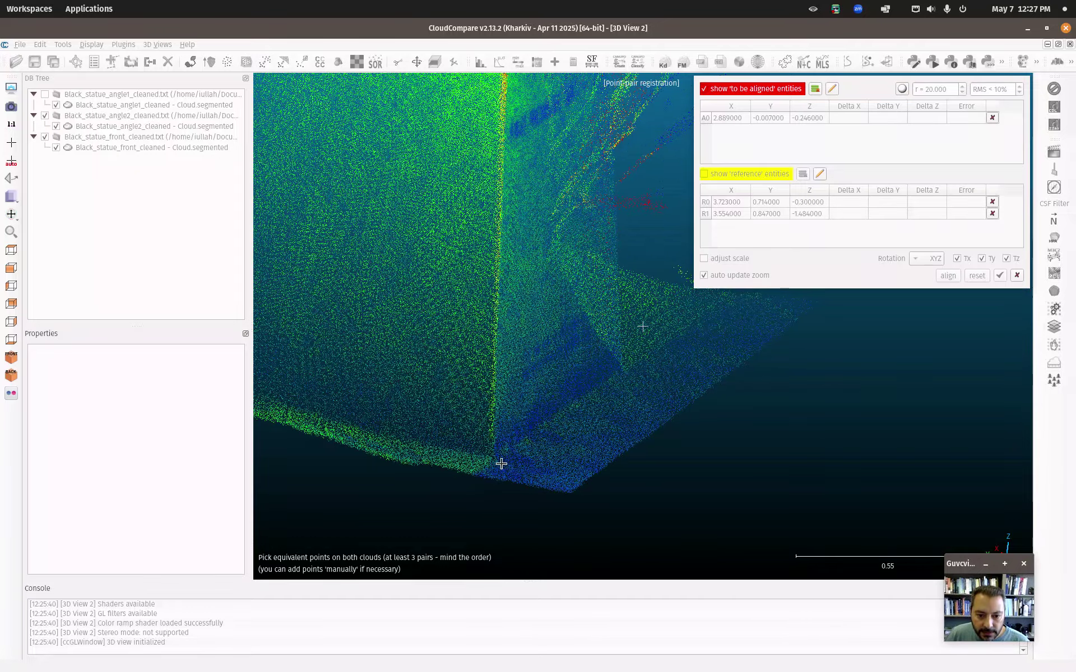
pyautogui.moveTo(536, 394)
pyautogui.mouseDown()
pyautogui.moveTo(474, 396)
pyautogui.moveTo(392, 289)
pyautogui.moveTo(482, 365)
pyautogui.moveTo(464, 409)
pyautogui.mouseUp()
pyautogui.scroll(2, 395, 468)
pyautogui.scroll(2, 338, 329)
pyautogui.moveTo(339, 329); pyautogui.dragTo(553, 276)
pyautogui.click(546, 429)
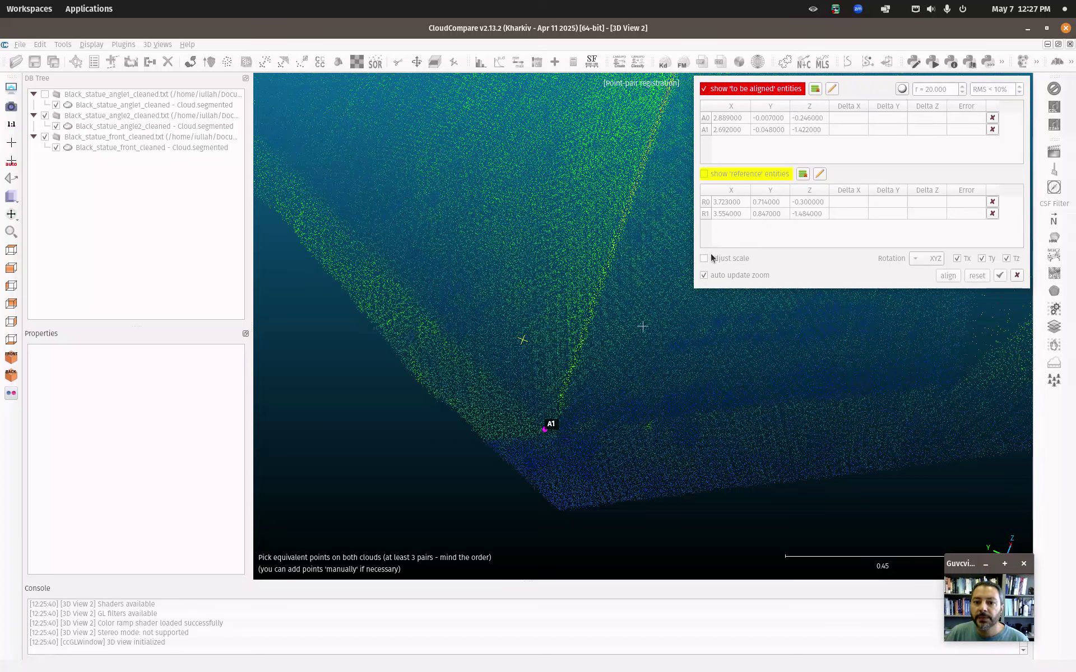
# Step: Show only the reference cloud and pick its third registration point at the upper right corner of the pedestal's inscribed face
pyautogui.click(704, 174)
pyautogui.click(703, 89)
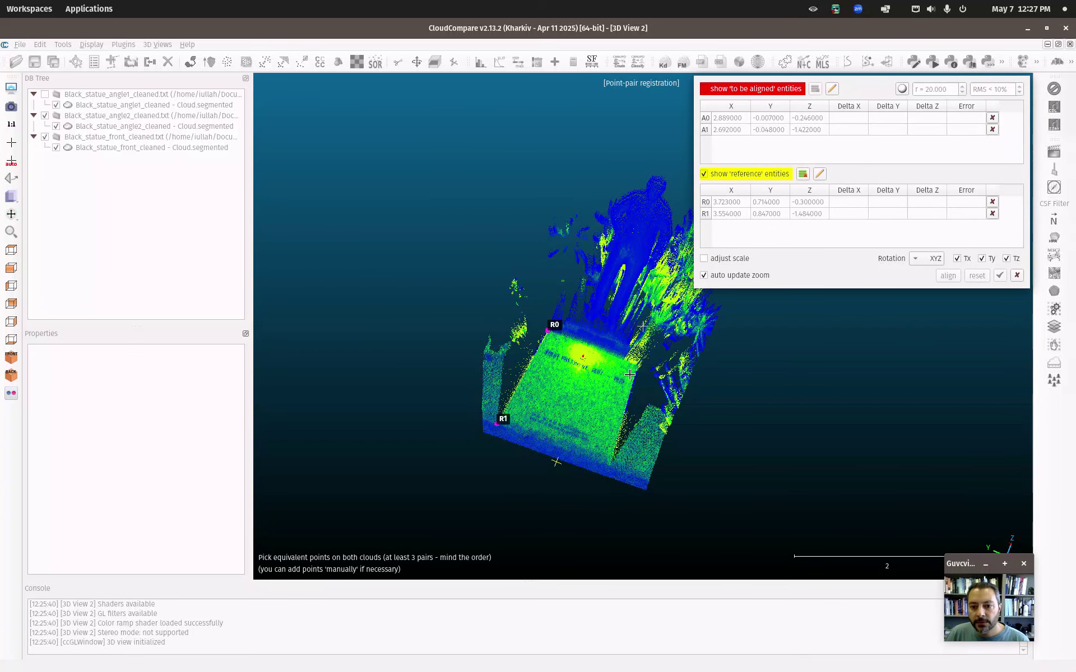
pyautogui.moveTo(631, 481); pyautogui.dragTo(634, 315)
pyautogui.moveTo(630, 180); pyautogui.dragTo(493, 171)
pyautogui.scroll(6, 526, 223)
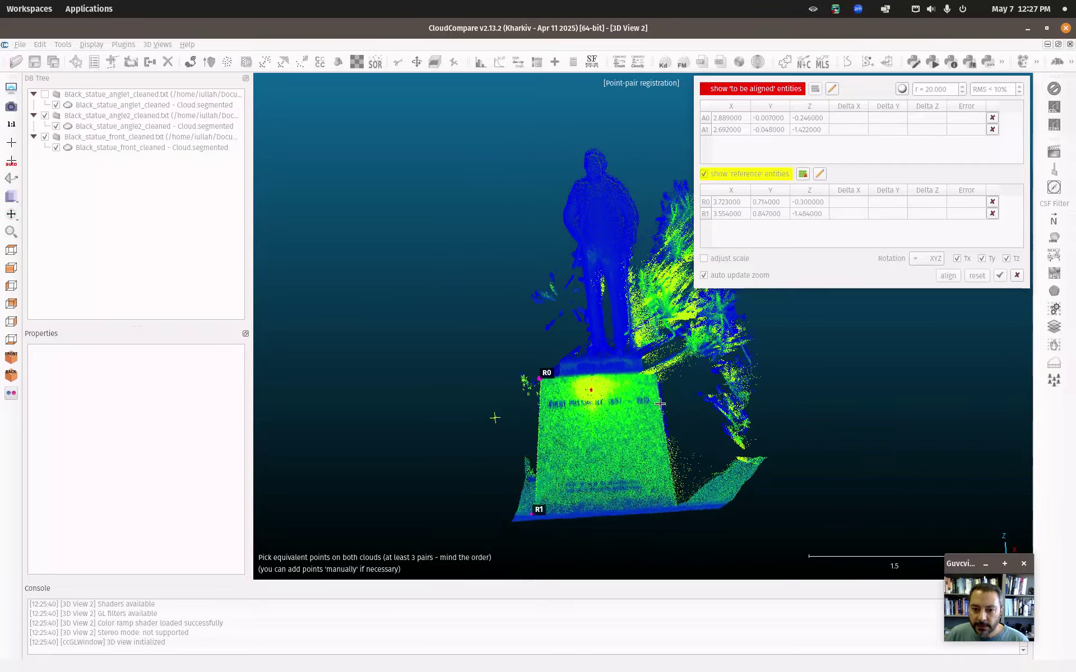
pyautogui.moveTo(662, 478); pyautogui.dragTo(620, 487)
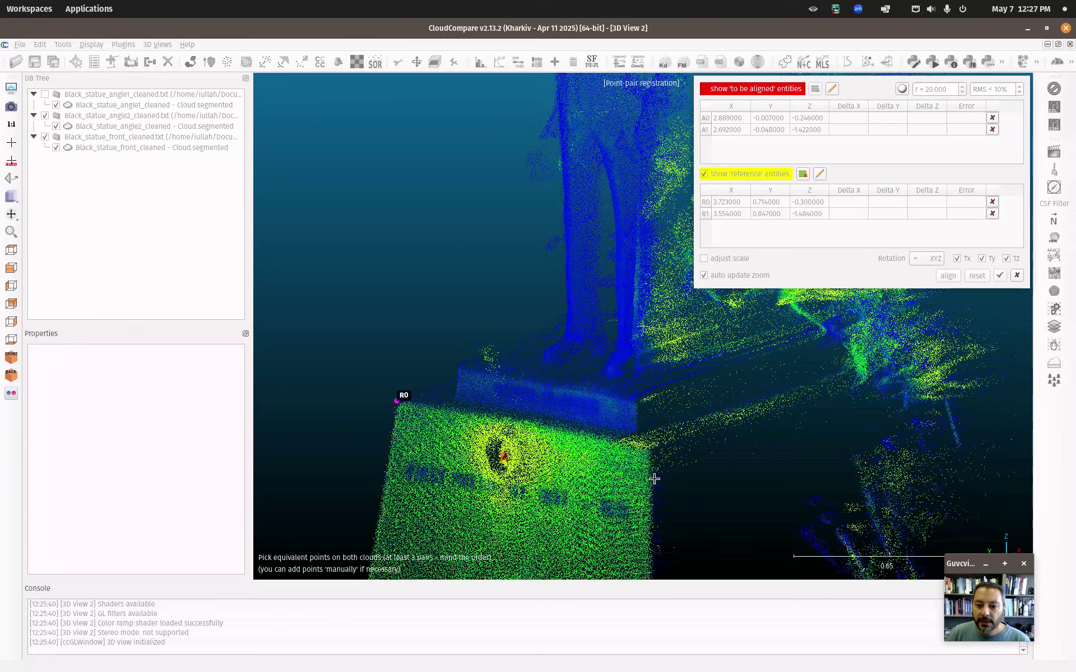
pyautogui.scroll(2, 653, 479)
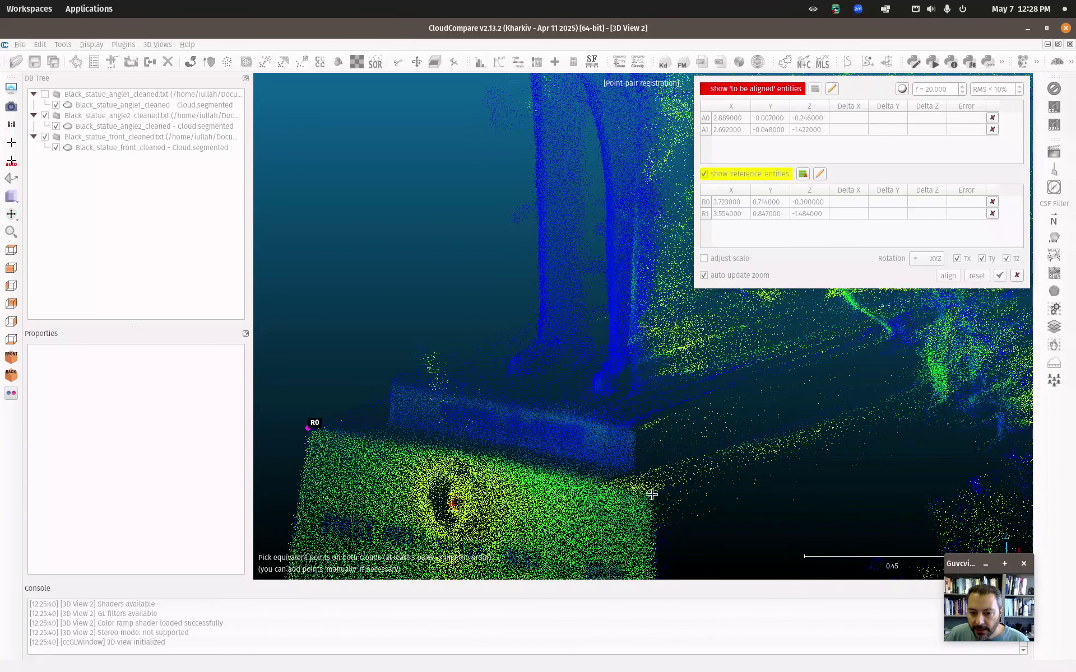
pyautogui.click(651, 493)
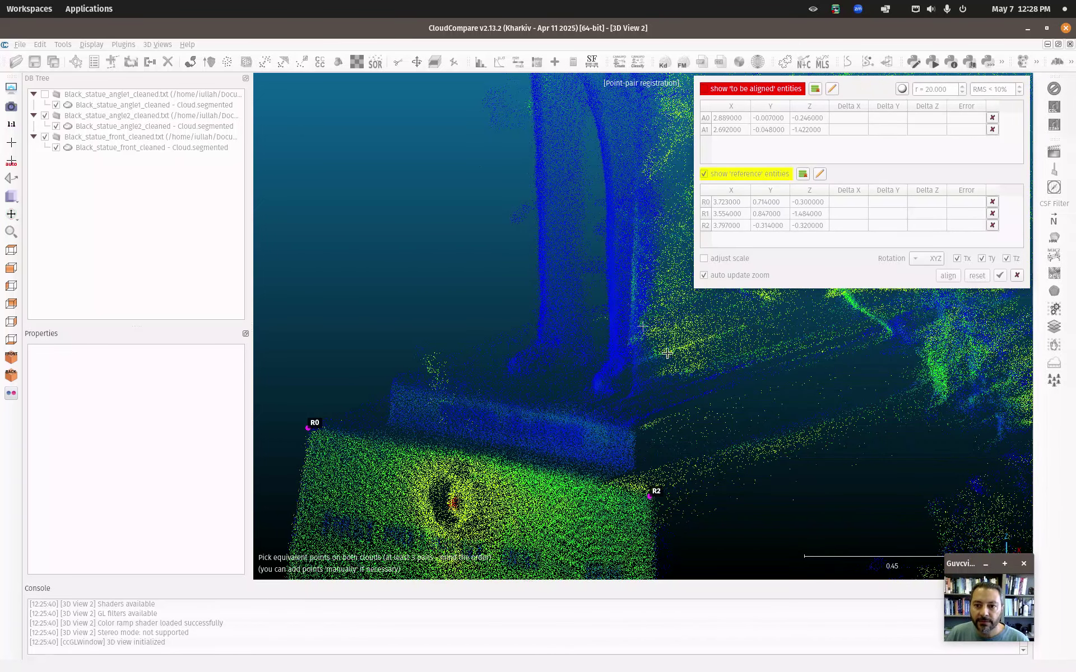
# Step: Pick the matching third point at the inscribed face's upper right corner with only the to-be-aligned cloud visible, and show the reference cloud again
pyautogui.click(704, 174)
pyautogui.click(704, 89)
pyautogui.scroll(5, 596, 482)
pyautogui.moveTo(596, 483); pyautogui.dragTo(783, 507)
pyautogui.scroll(4, 661, 471)
pyautogui.scroll(5, 661, 471)
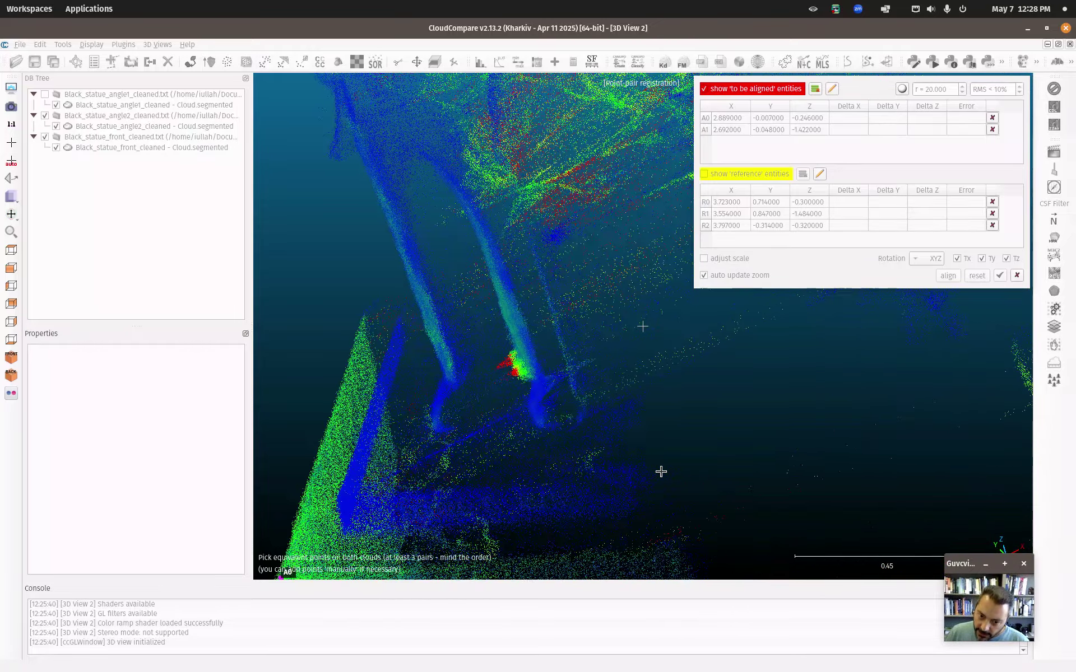
pyautogui.click(639, 223)
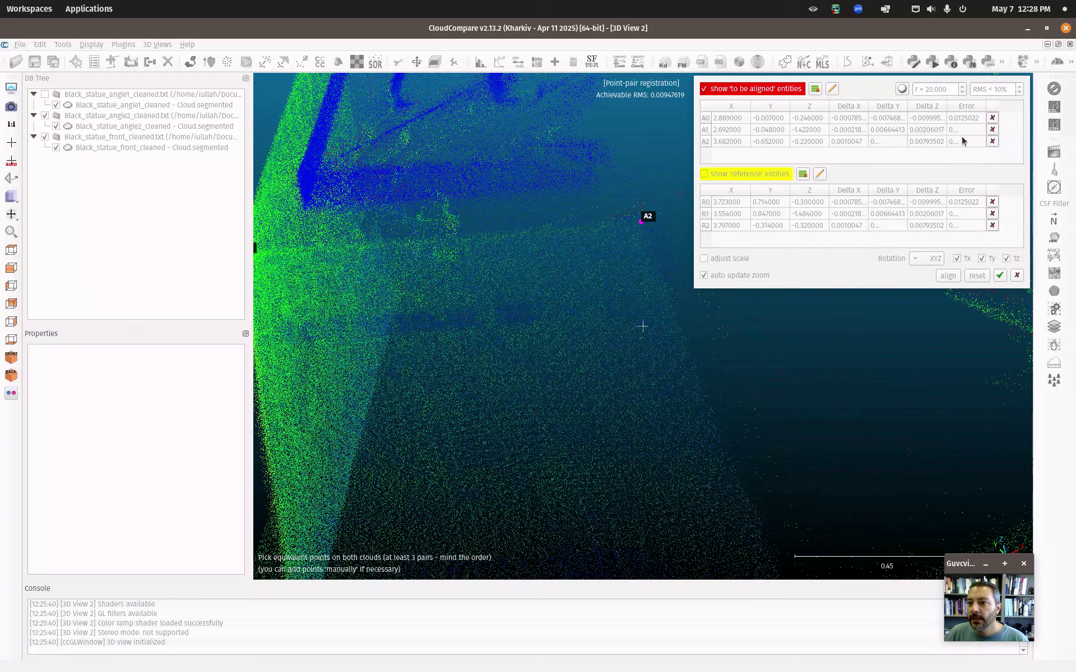
pyautogui.click(718, 171)
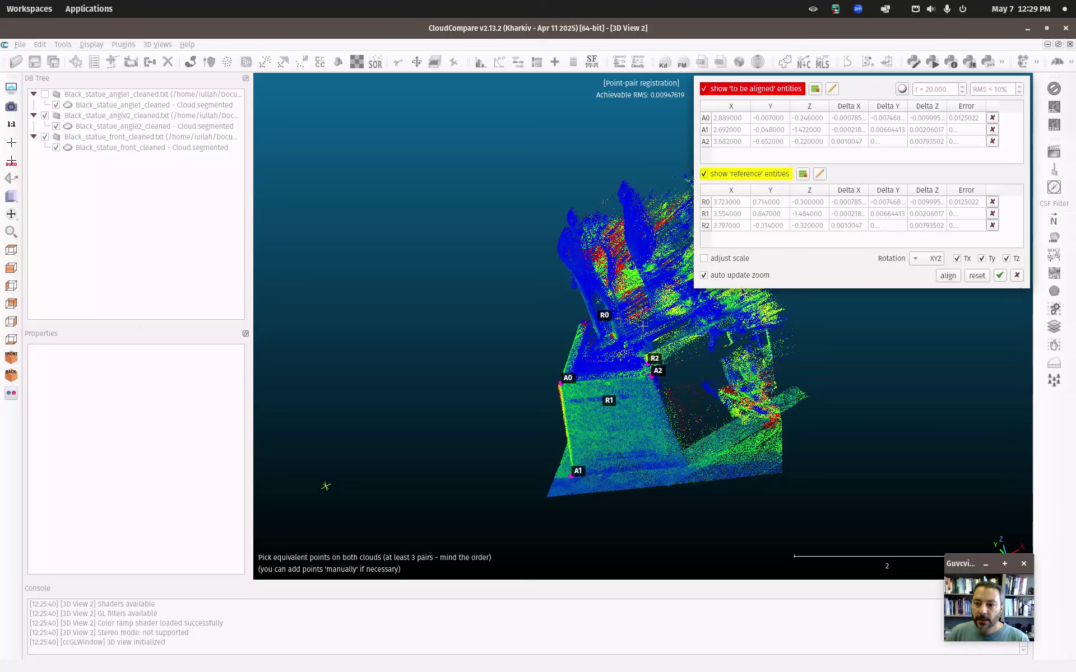
# Step: Align the angle 2 cloud to the front reference using the three picked point pairs, and accept the registration
pyautogui.click(947, 277)
pyautogui.moveTo(784, 415); pyautogui.dragTo(922, 304)
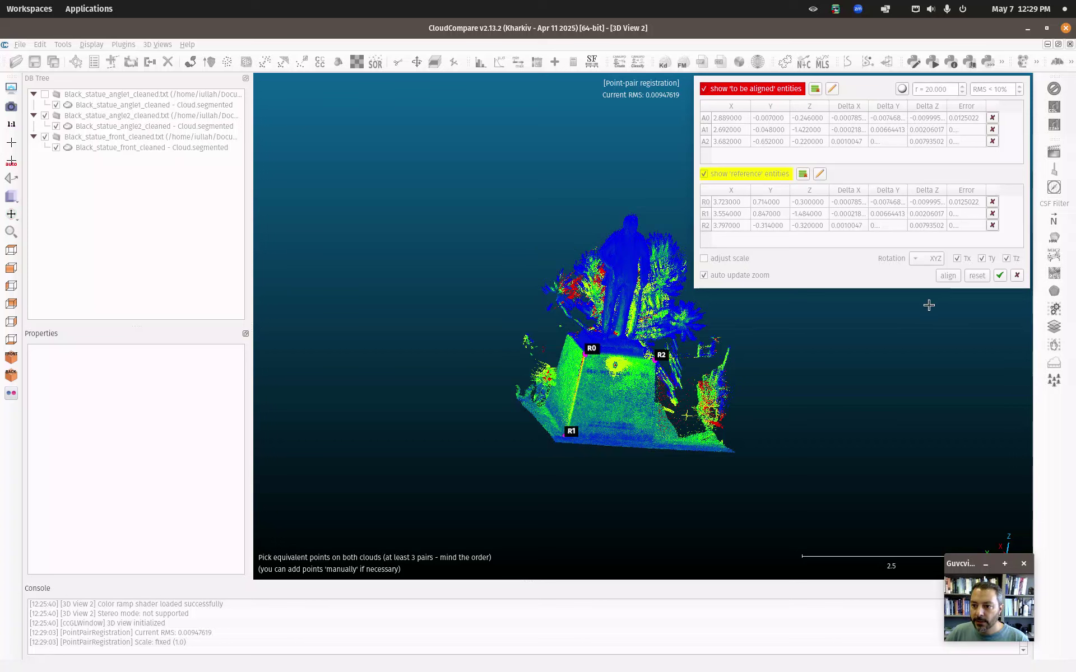
pyautogui.click(999, 275)
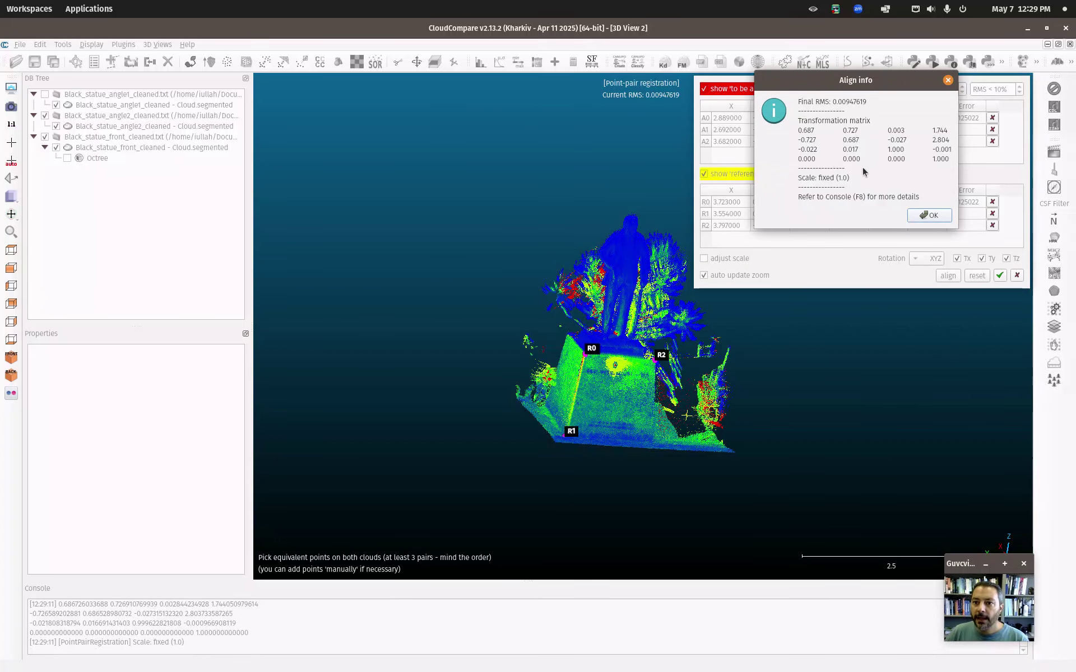
pyautogui.click(933, 219)
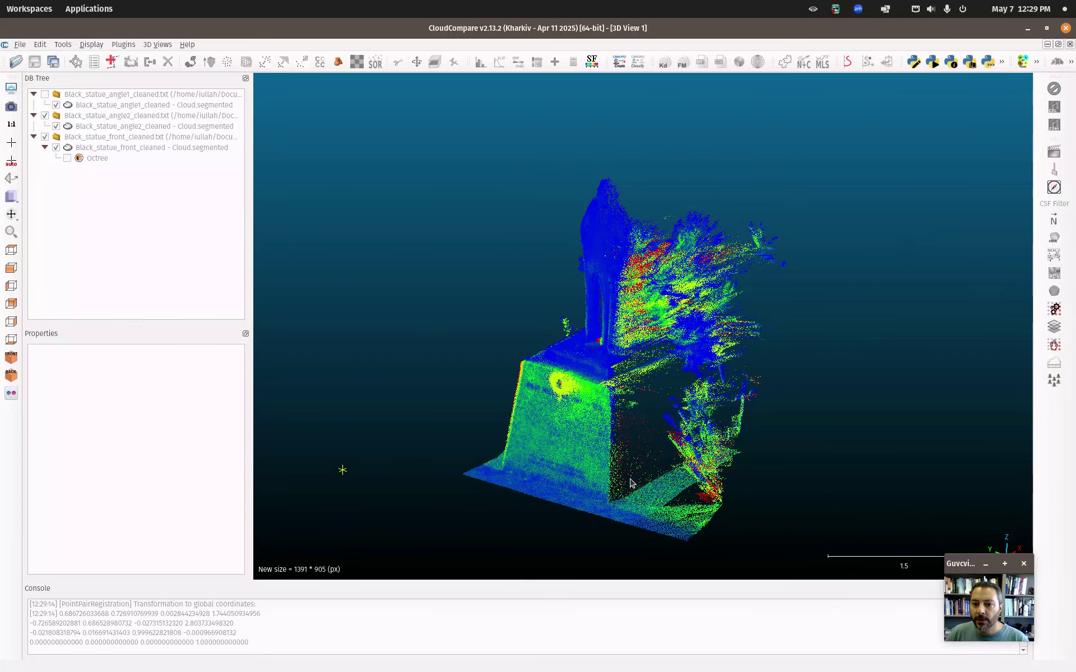
# Step: Hide the angle 2 cloud and start point-pair registration with the segmented angle 1 cloud as to-be-aligned and the segmented front cloud as reference
pyautogui.click(45, 115)
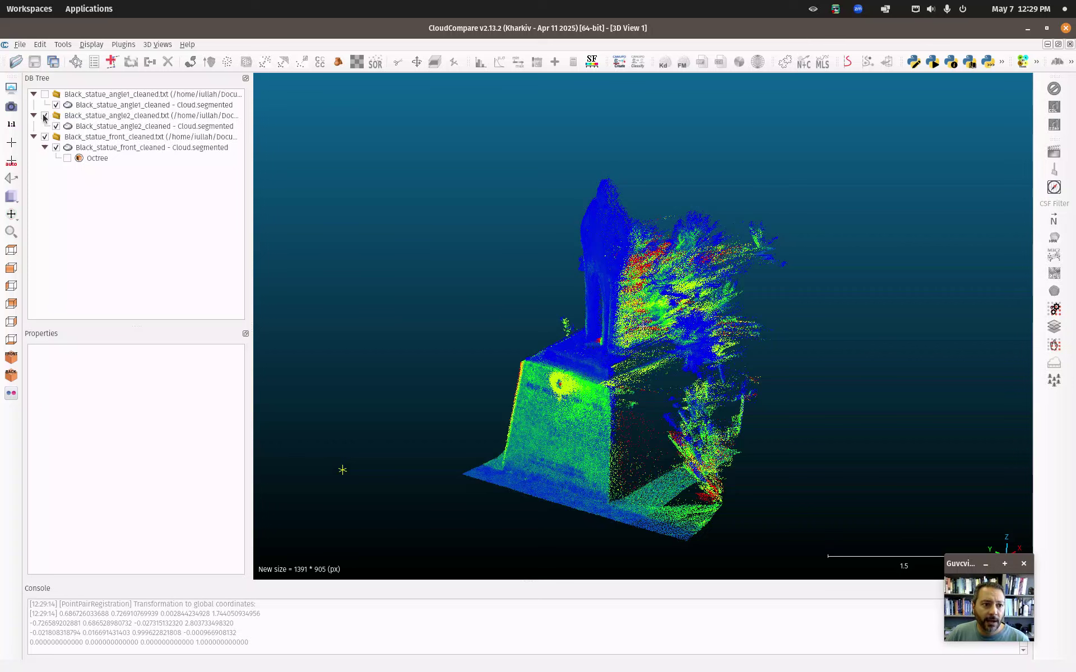
pyautogui.click(56, 94)
pyautogui.click(105, 148)
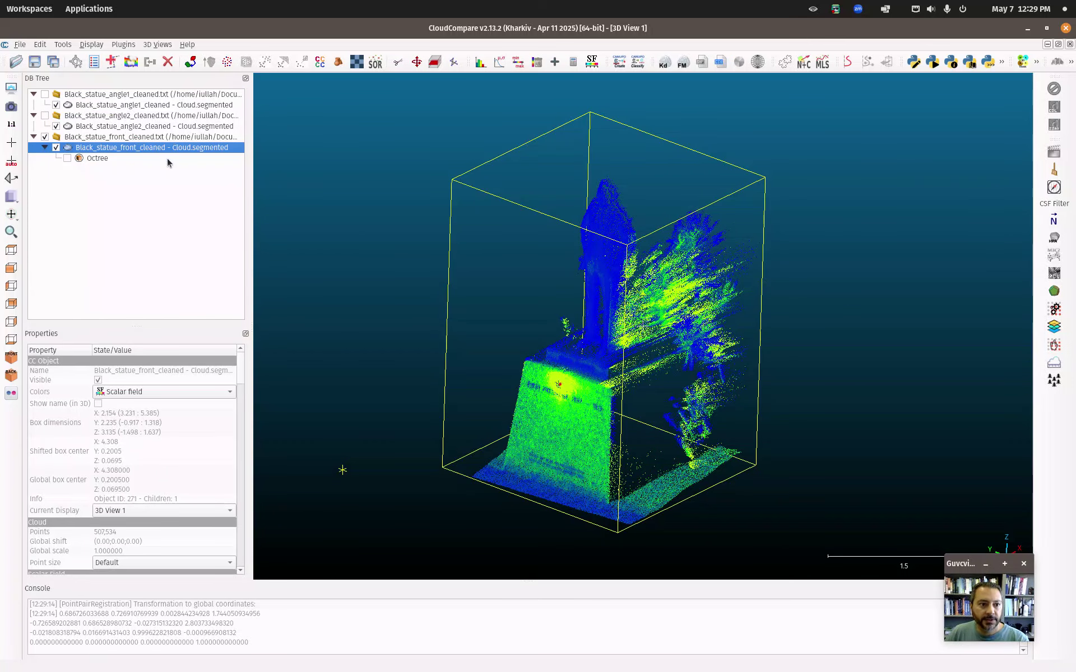
pyautogui.keyDown('ctrl'); pyautogui.click(144, 105); pyautogui.keyUp('ctrl')
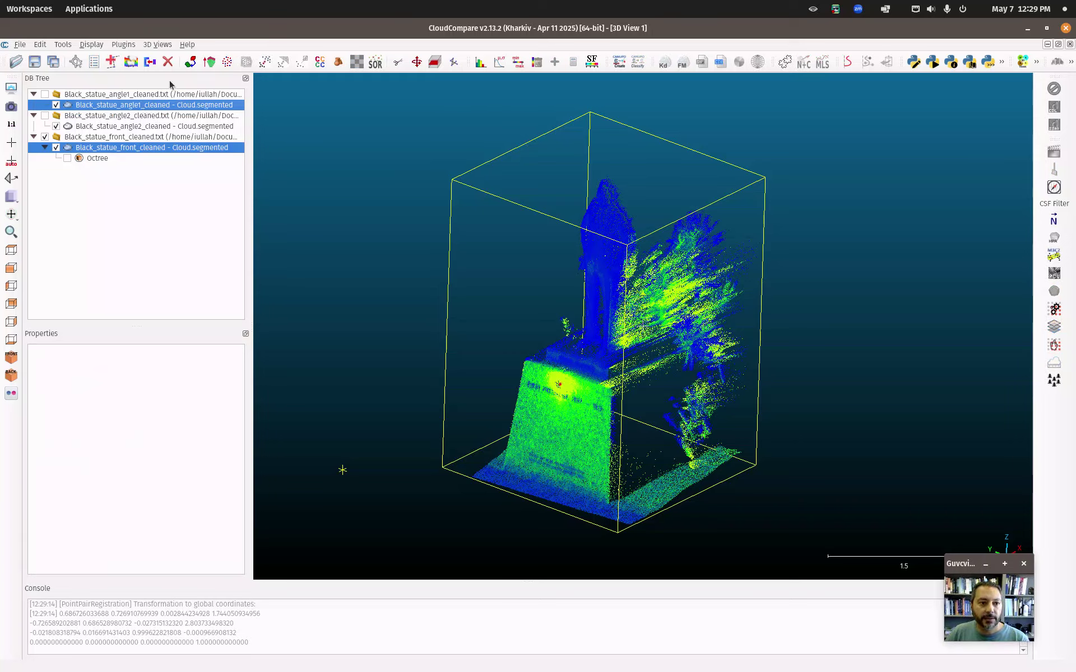
pyautogui.click(63, 44)
pyautogui.moveTo(101, 92)
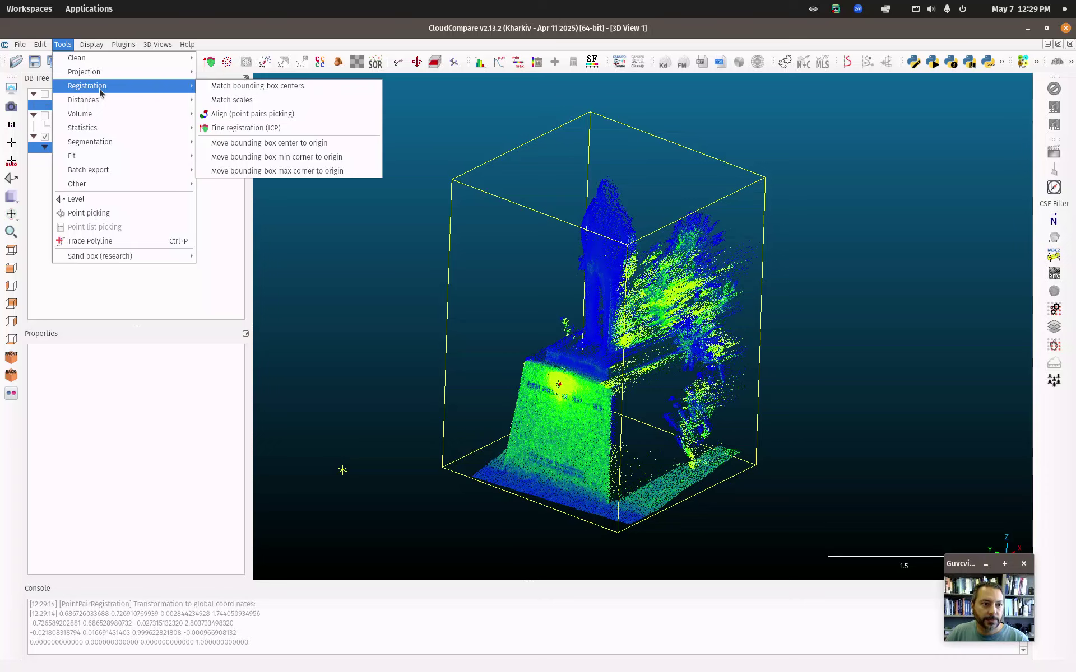
pyautogui.click(267, 116)
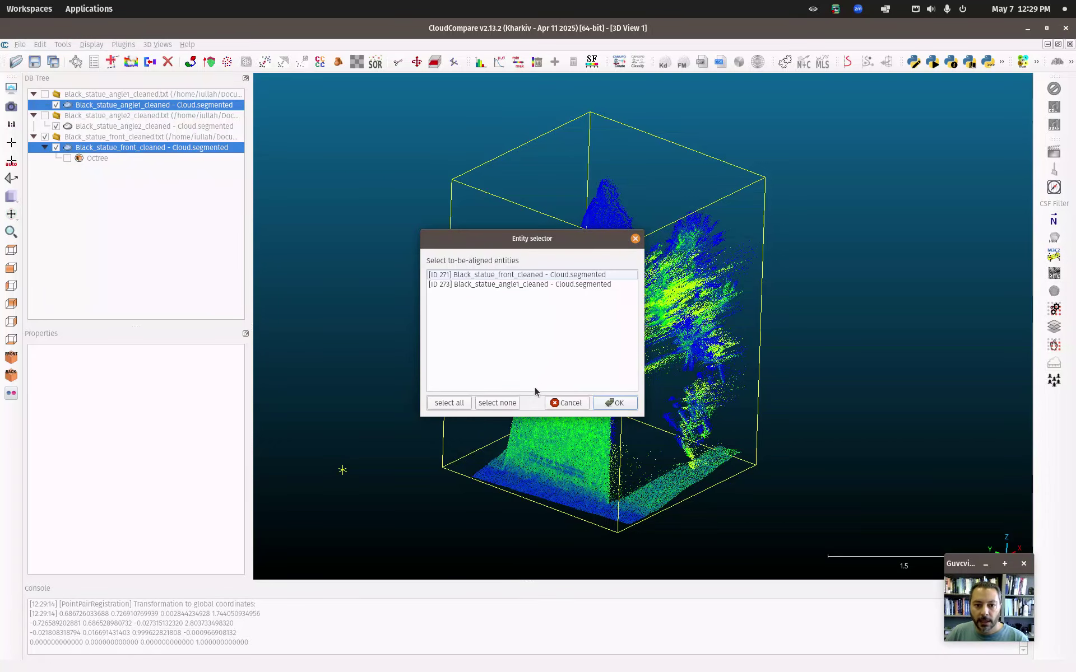
pyautogui.click(515, 285)
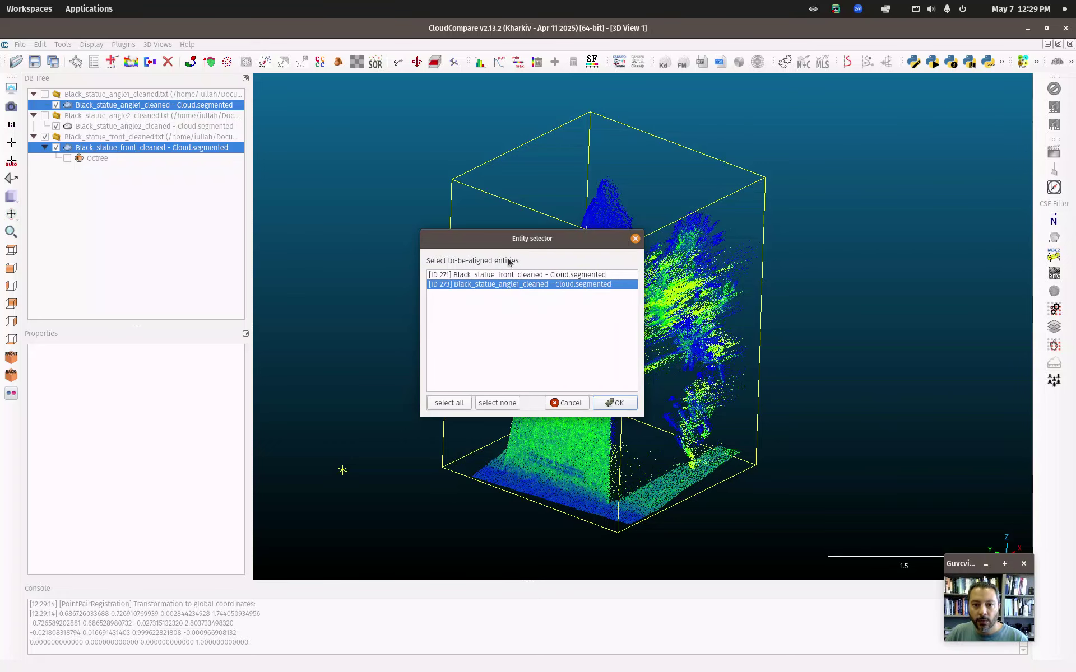
pyautogui.click(615, 404)
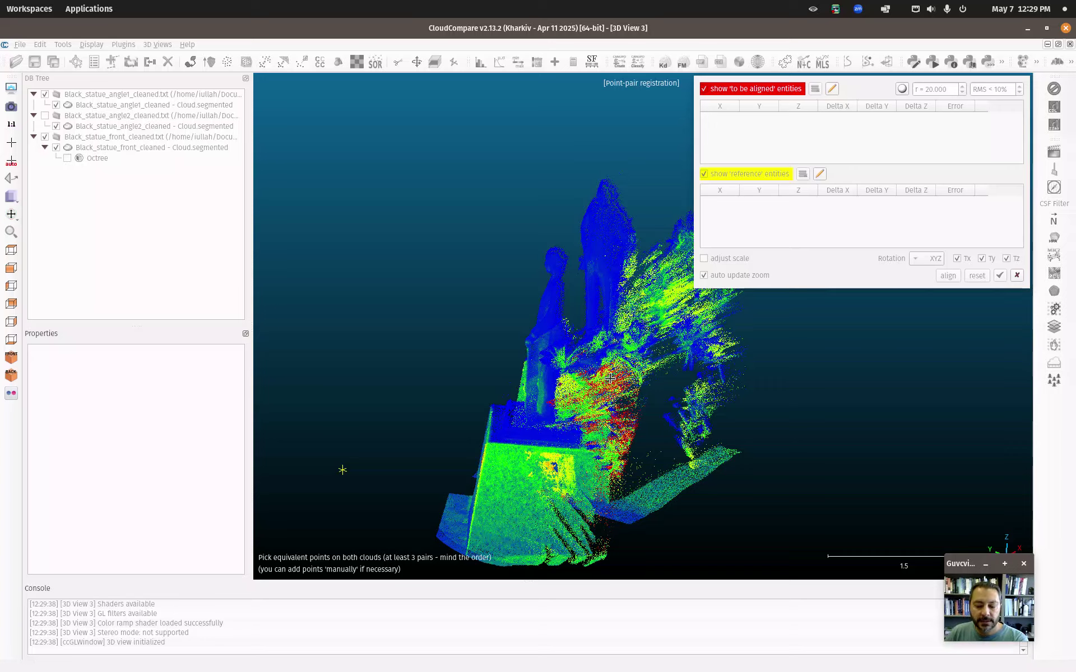
# Step: Inspect the angle 1 cloud alone, then show only the reference and pick its first point at the inscribed face's lower left corner
pyautogui.click(703, 173)
pyautogui.moveTo(622, 449); pyautogui.dragTo(880, 426)
pyautogui.moveTo(708, 471); pyautogui.dragTo(837, 455)
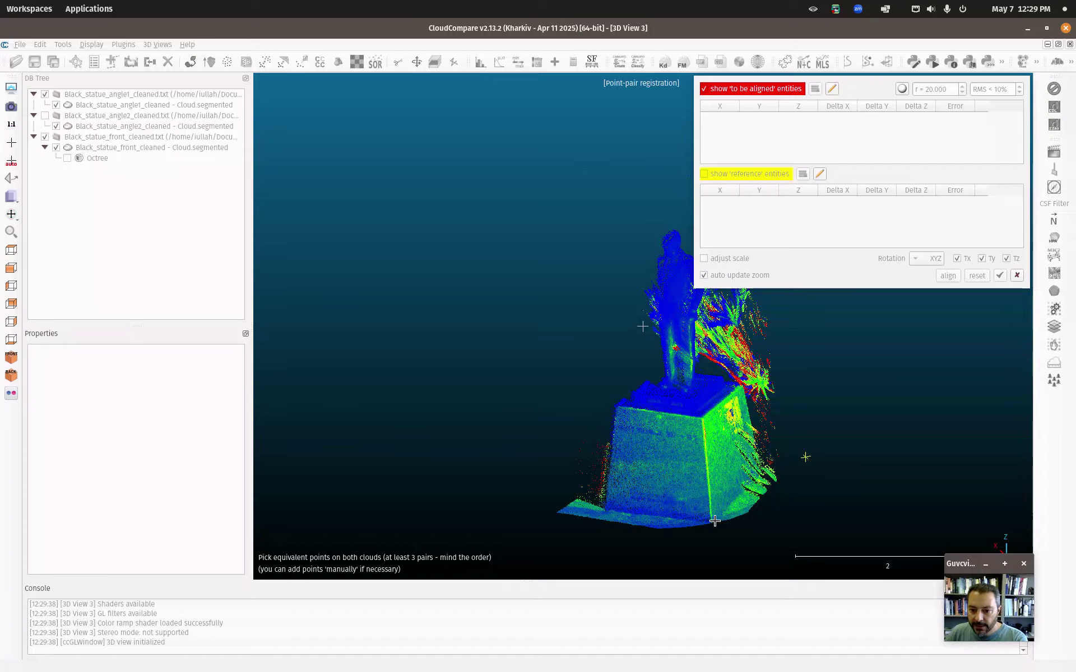
pyautogui.scroll(2, 712, 525)
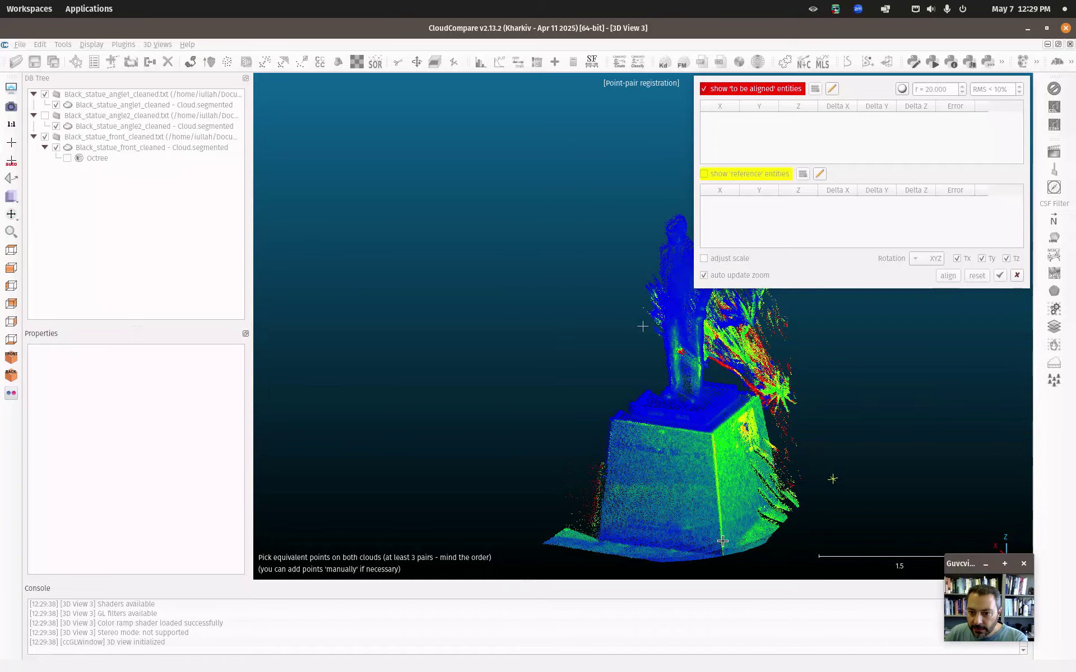
pyautogui.moveTo(716, 448); pyautogui.dragTo(672, 493)
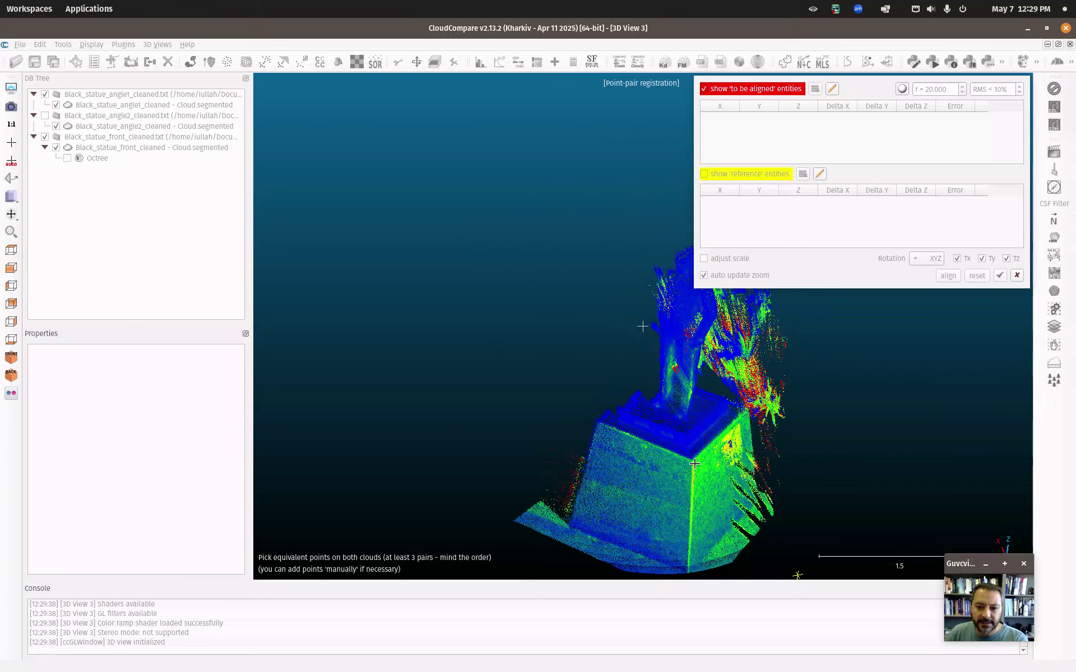
pyautogui.click(703, 174)
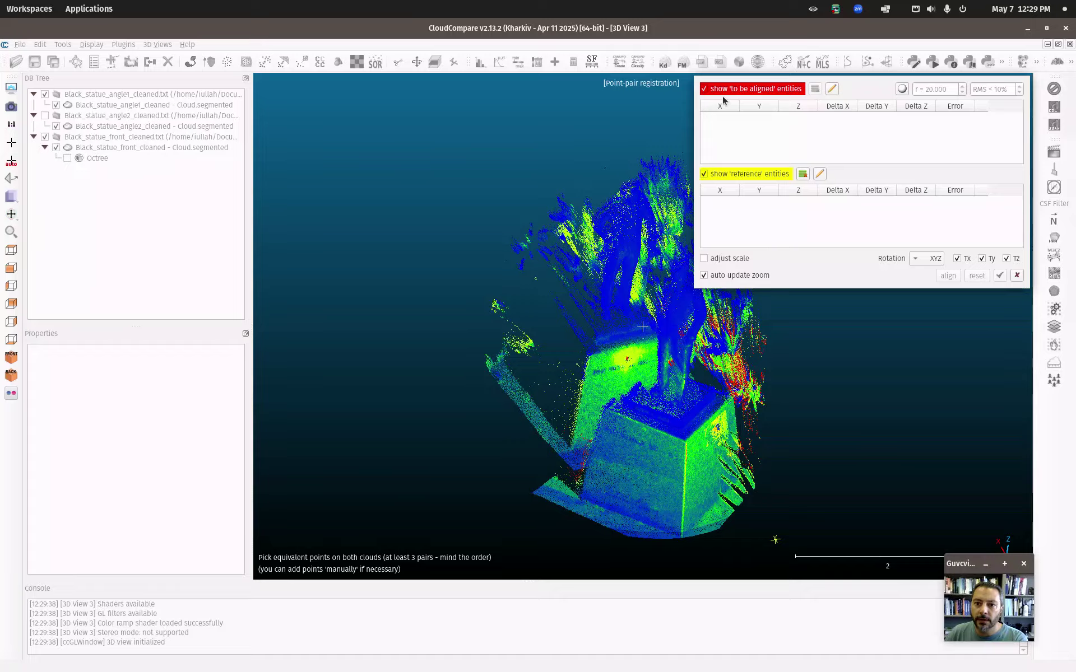
pyautogui.click(704, 89)
pyautogui.scroll(4, 575, 414)
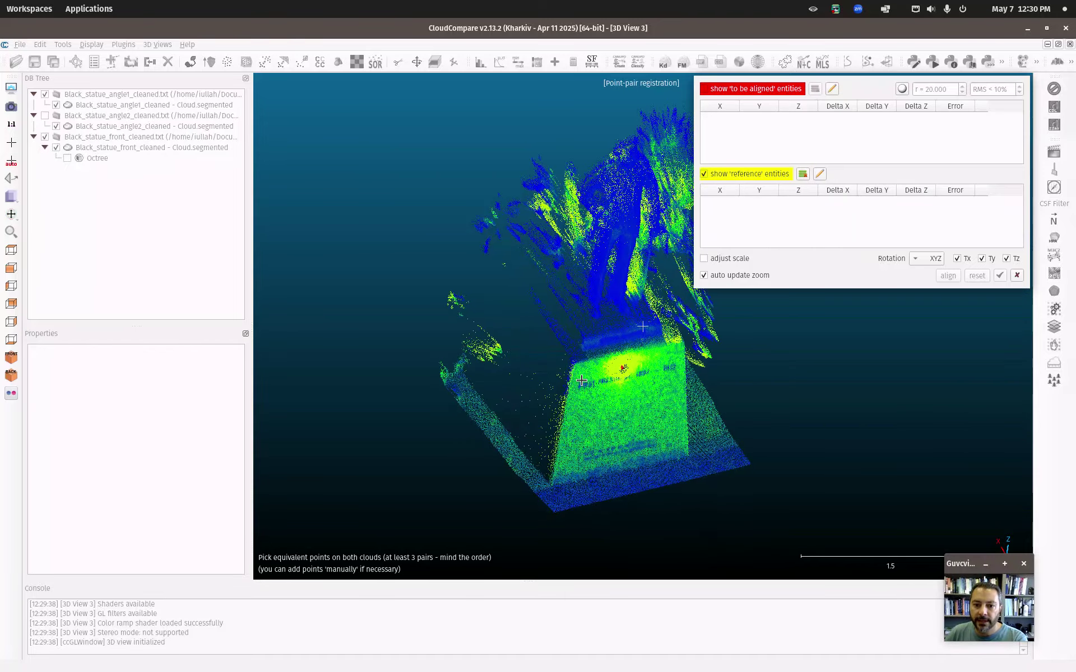
pyautogui.moveTo(563, 415); pyautogui.dragTo(785, 488)
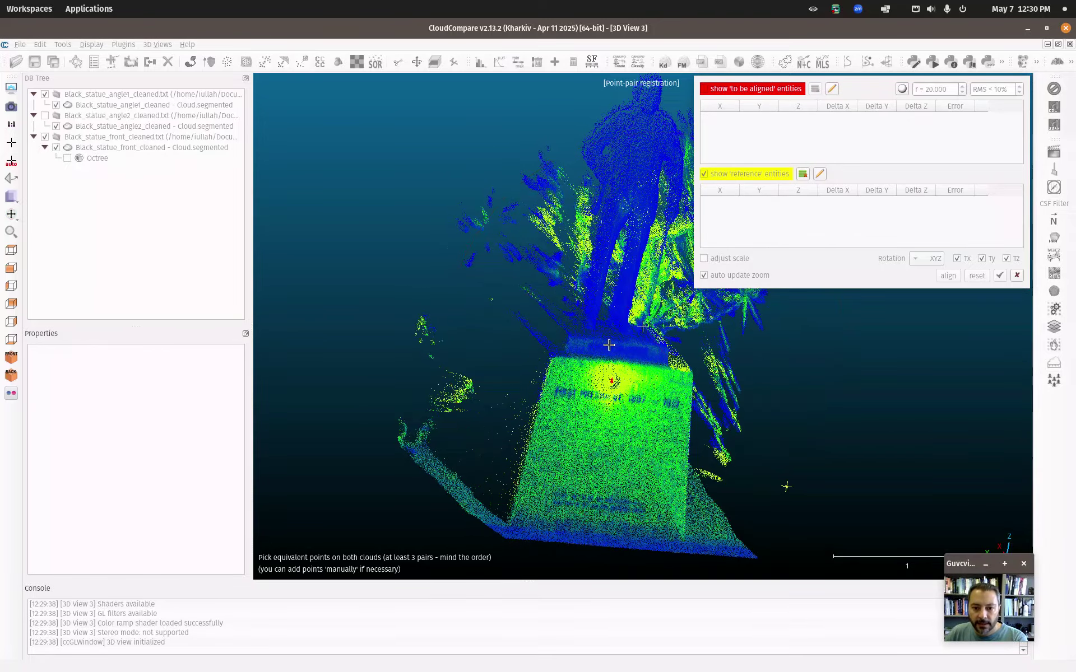
pyautogui.scroll(5, 557, 383)
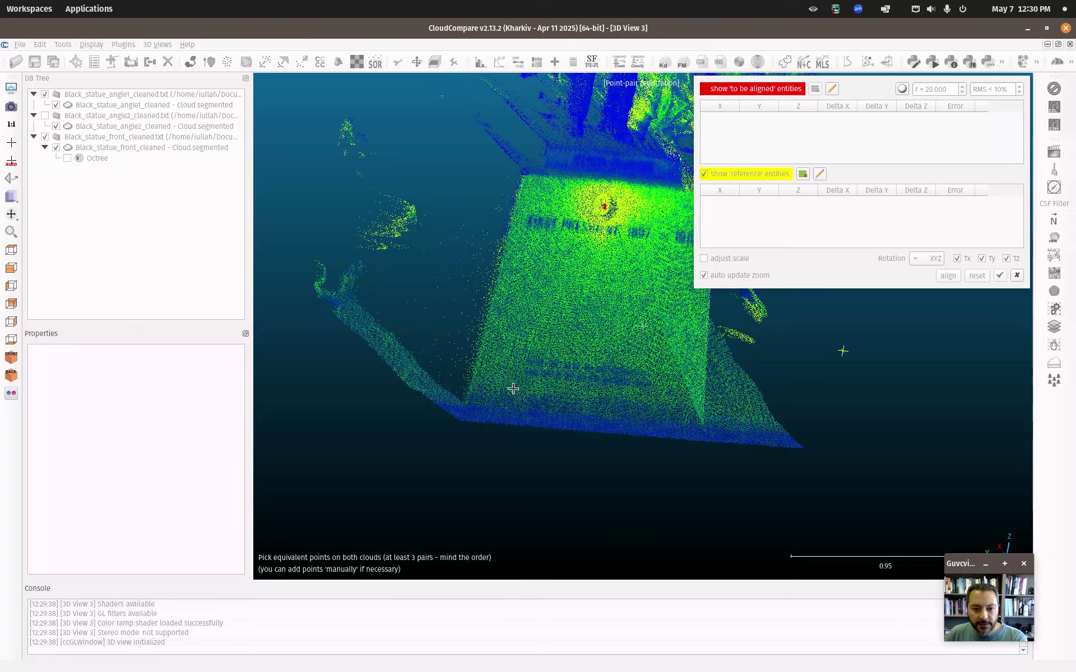
pyautogui.scroll(6, 365, 432)
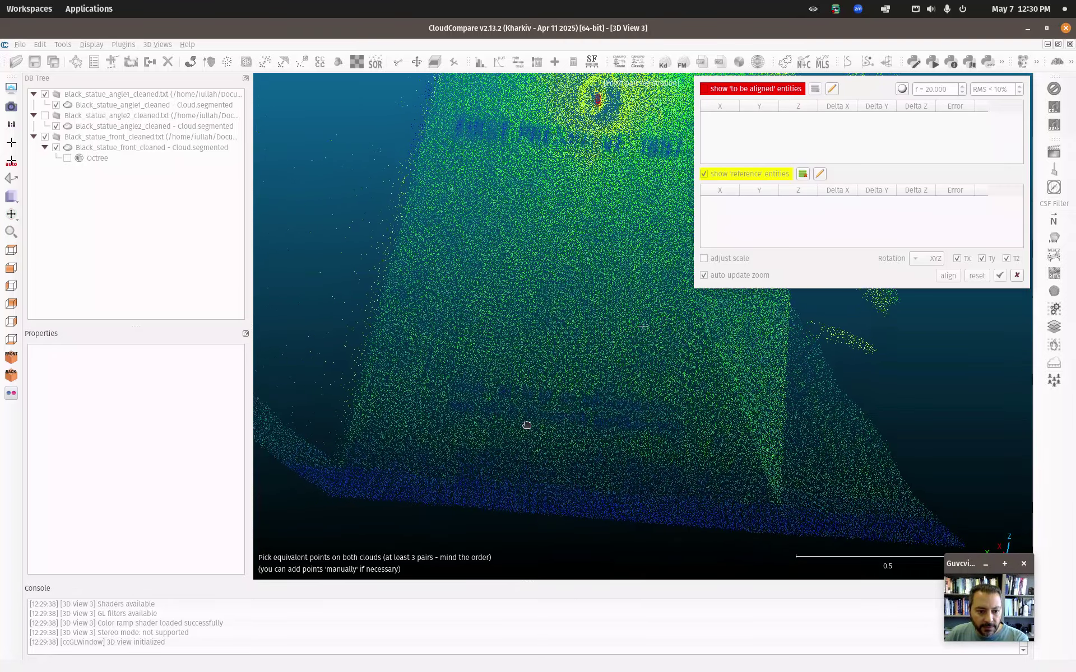
pyautogui.click(582, 458)
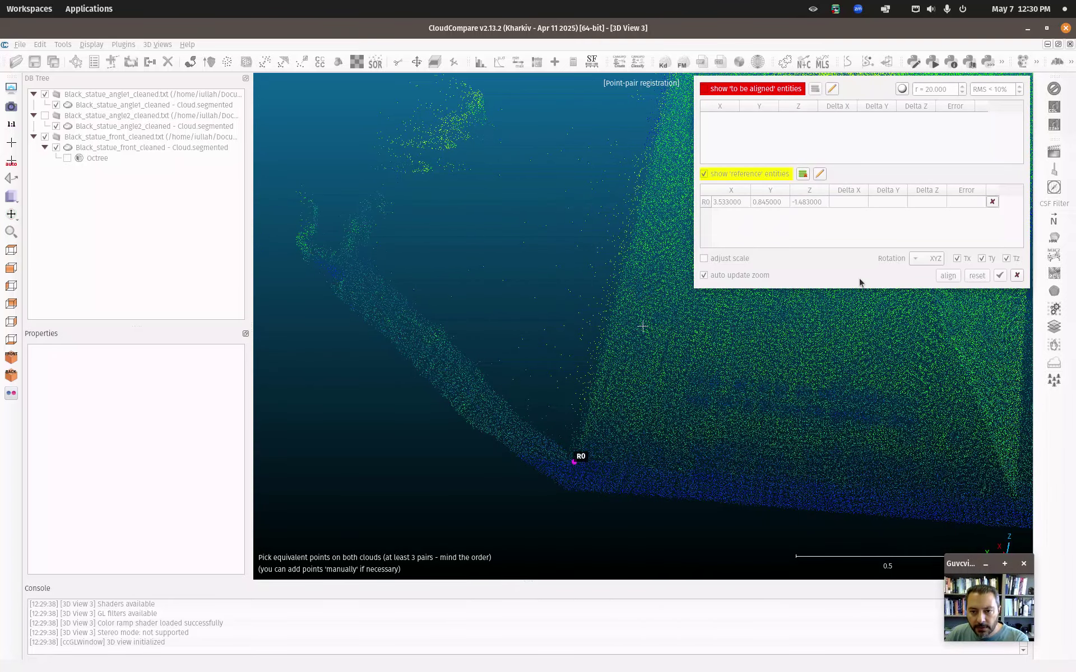
# Step: Show only the to-be-aligned cloud and pick the matching first point at the pedestal's lower left corner
pyautogui.click(703, 89)
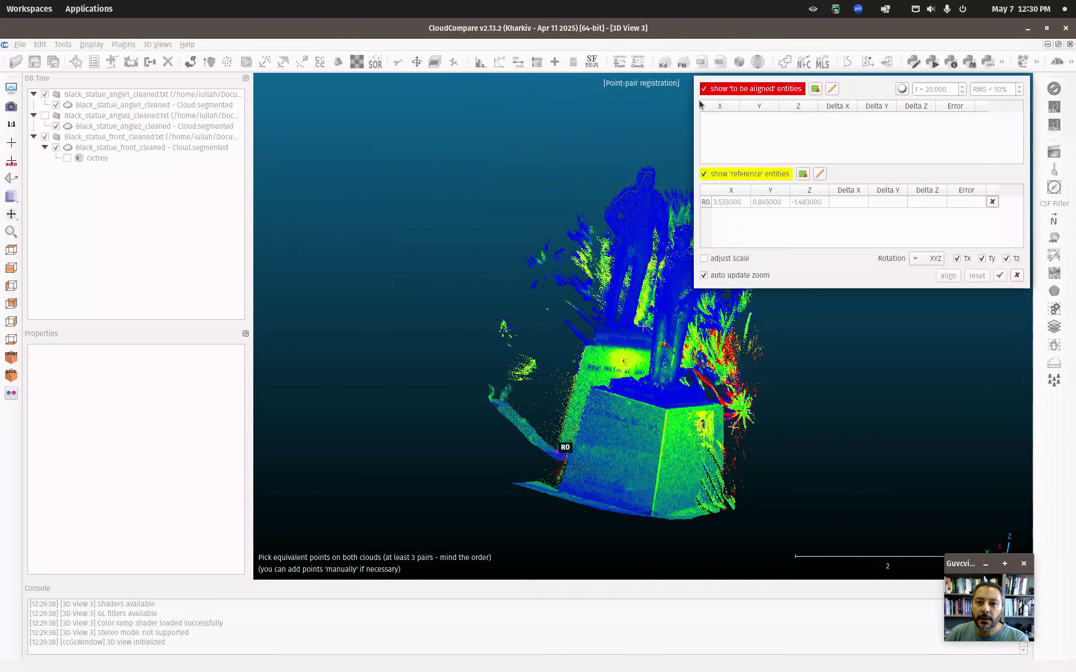
pyautogui.click(704, 174)
pyautogui.moveTo(613, 481); pyautogui.dragTo(824, 481)
pyautogui.scroll(5, 617, 516)
pyautogui.moveTo(742, 545); pyautogui.dragTo(563, 179, button='right')
pyautogui.scroll(4, 478, 389)
pyautogui.moveTo(480, 497); pyautogui.dragTo(711, 399, button='right')
pyautogui.moveTo(591, 465); pyautogui.dragTo(642, 534)
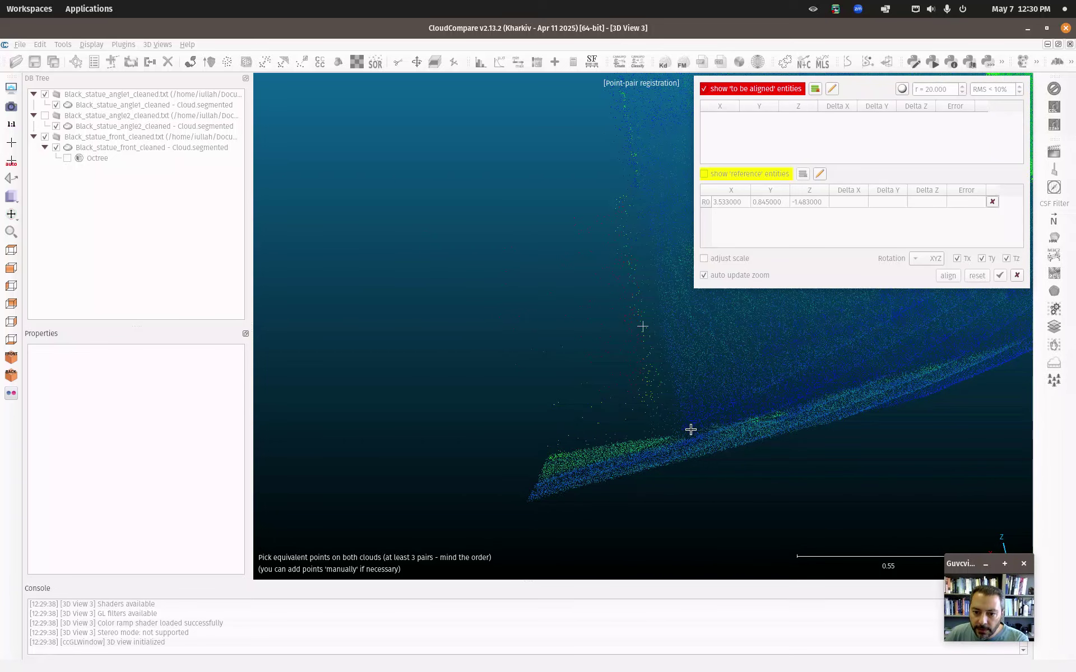
pyautogui.click(682, 429)
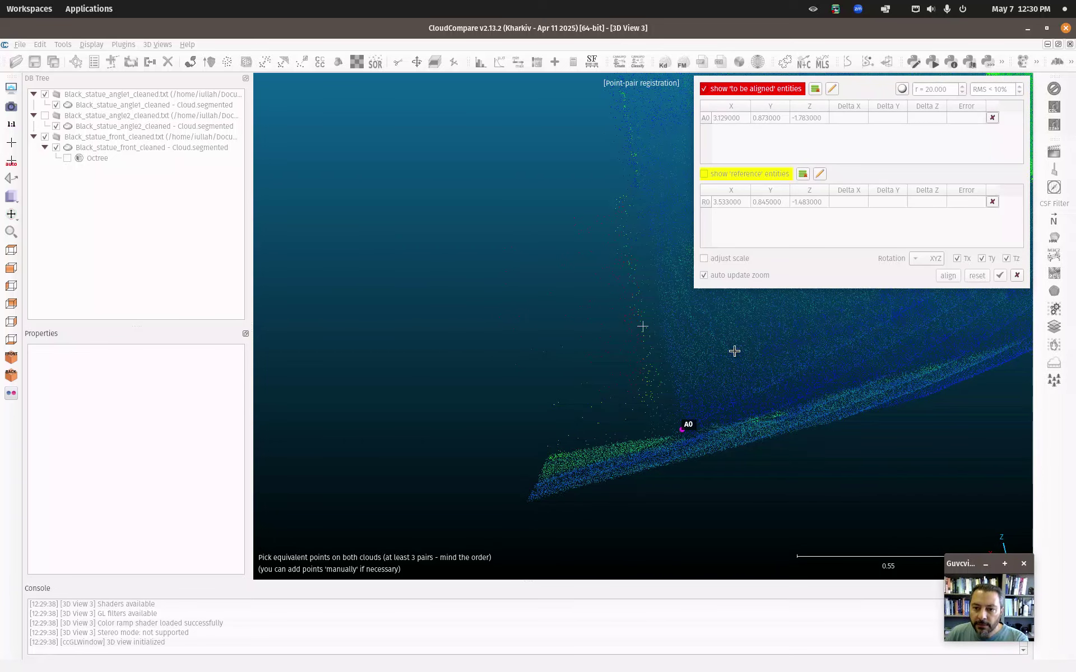
# Step: Pick the reference cloud's second point at the inscribed face's upper left corner while it is shown alone, and switch to only the to-be-aligned cloud
pyautogui.click(705, 174)
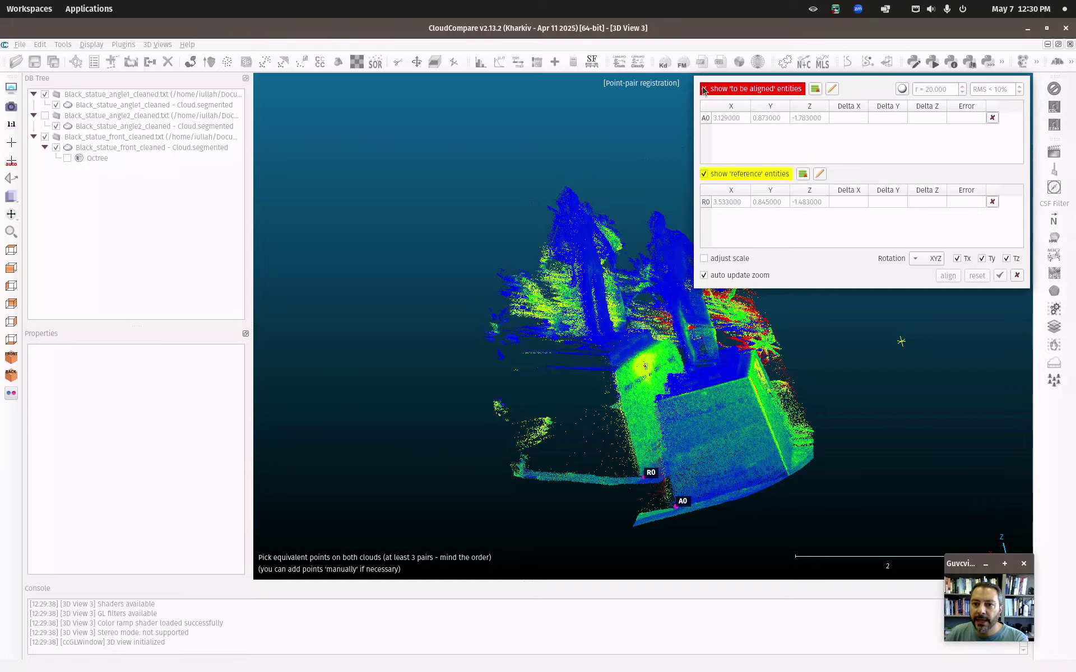
pyautogui.click(704, 89)
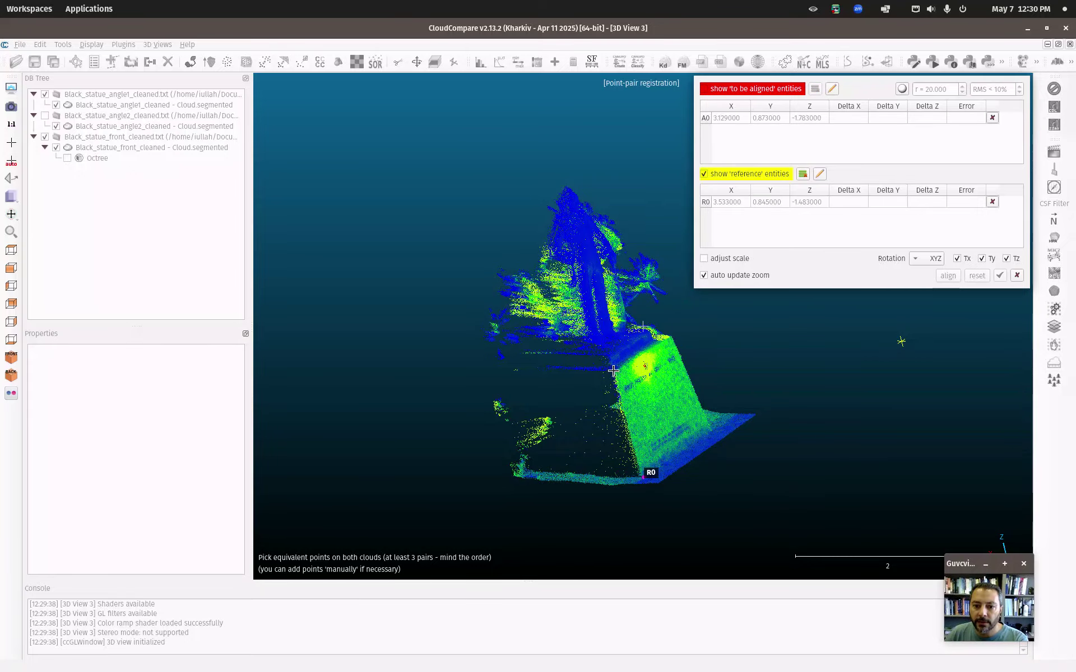
pyautogui.scroll(4, 595, 420)
pyautogui.scroll(3, 595, 420)
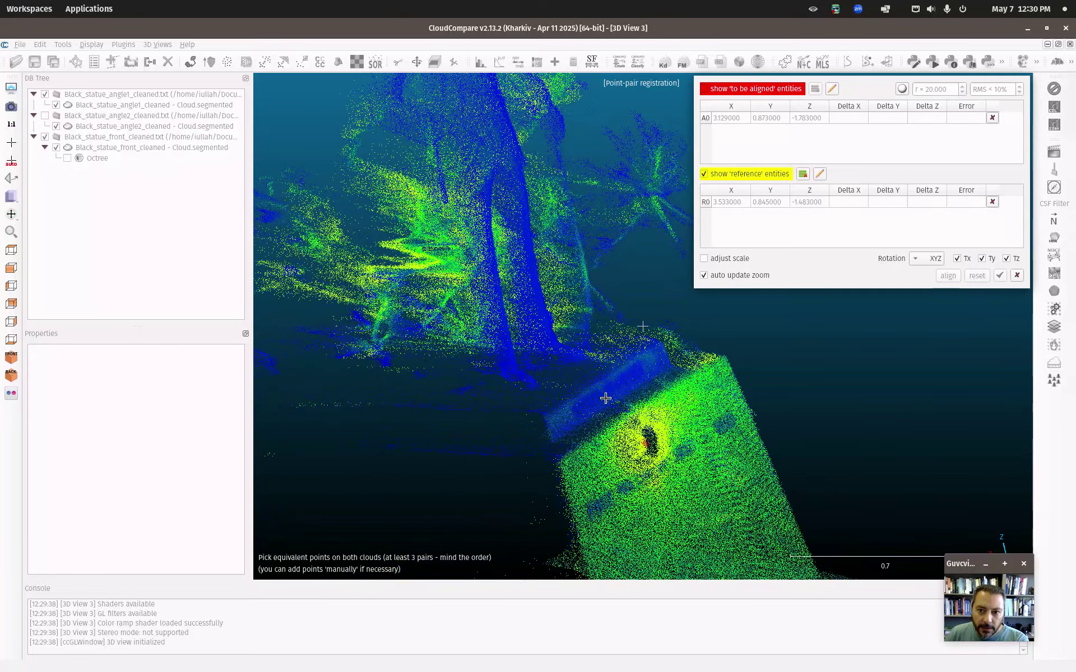
pyautogui.click(558, 460)
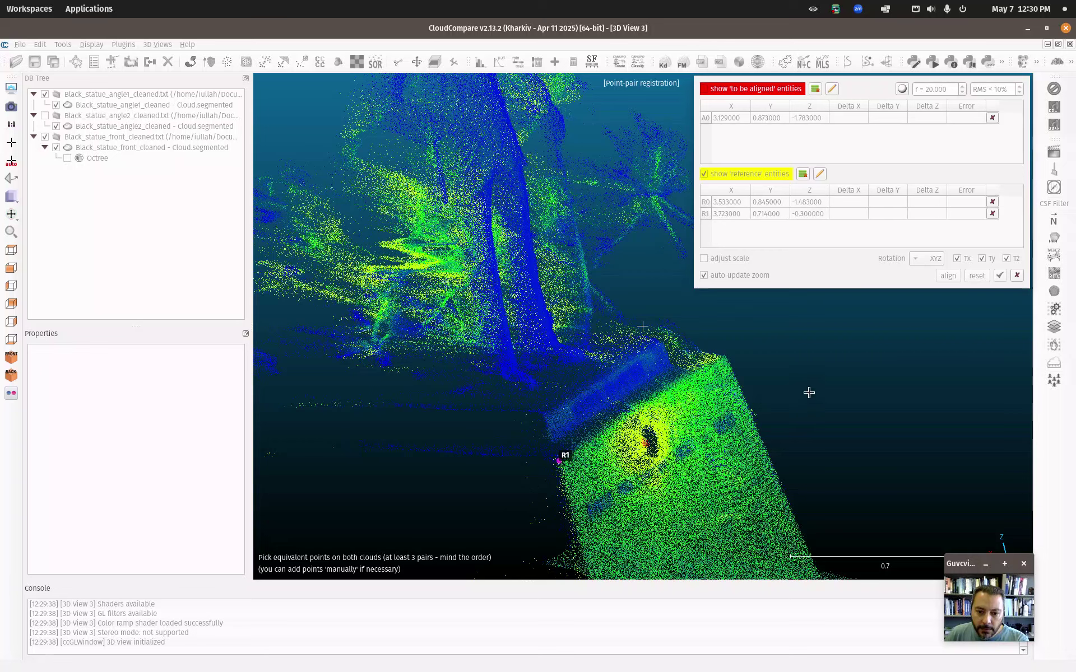
pyautogui.click(704, 89)
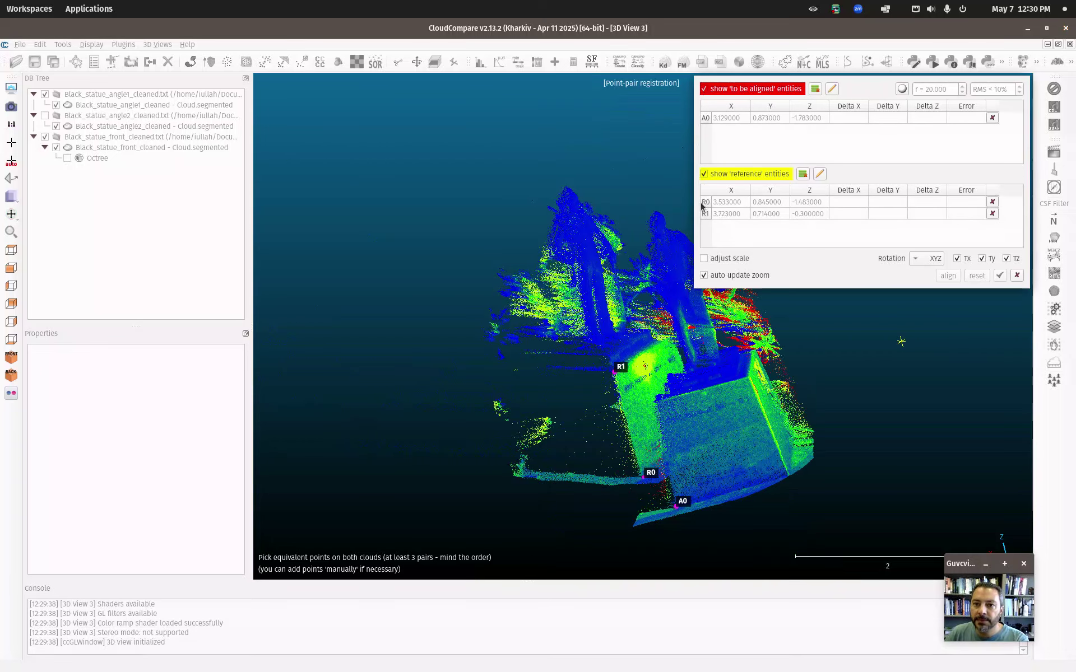
pyautogui.click(704, 174)
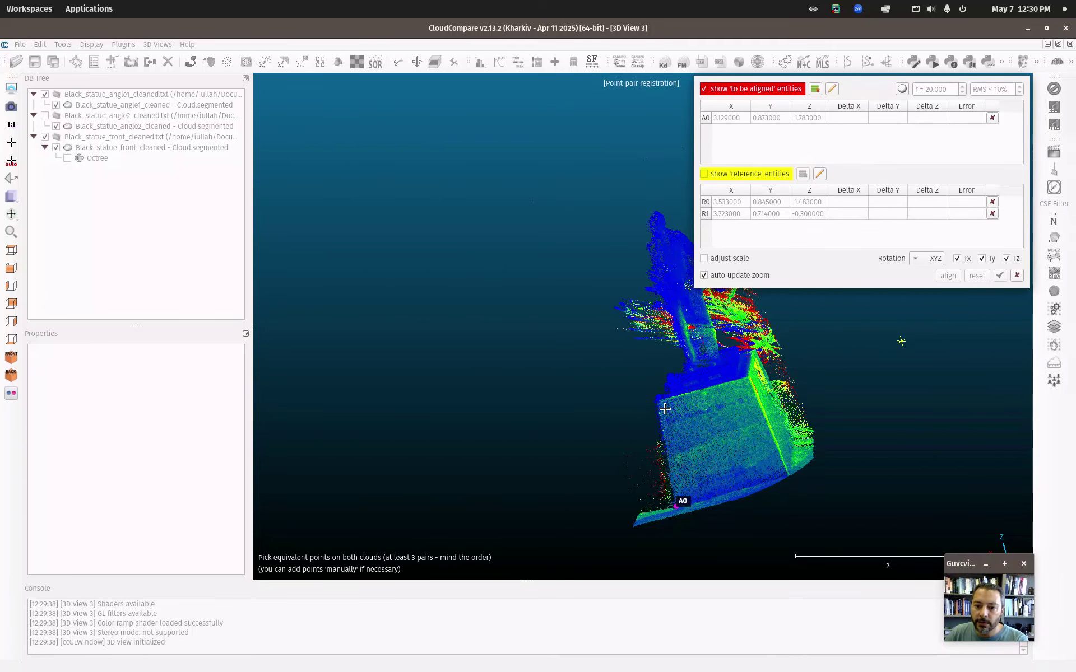
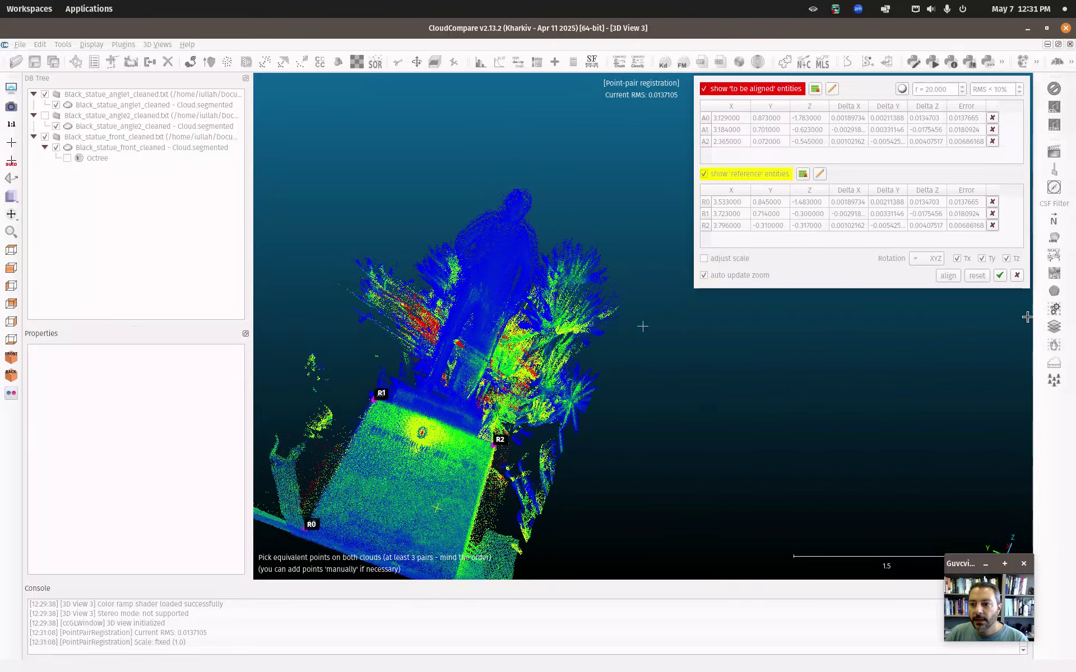
# Step: Accept the angle 1 registration, orbit to check the overlap with the front cloud, and show the angle 2 cloud again
pyautogui.click(1000, 276)
pyautogui.click(929, 215)
pyautogui.moveTo(688, 443)
pyautogui.mouseDown()
pyautogui.moveTo(698, 466)
pyautogui.moveTo(862, 446)
pyautogui.mouseUp()
pyautogui.moveTo(728, 422)
pyautogui.mouseDown()
pyautogui.moveTo(852, 451)
pyautogui.moveTo(859, 463)
pyautogui.mouseUp()
pyautogui.moveTo(691, 363)
pyautogui.mouseDown()
pyautogui.moveTo(879, 310)
pyautogui.moveTo(518, 368)
pyautogui.moveTo(571, 432)
pyautogui.moveTo(691, 412)
pyautogui.moveTo(509, 519)
pyautogui.moveTo(646, 359)
pyautogui.mouseUp()
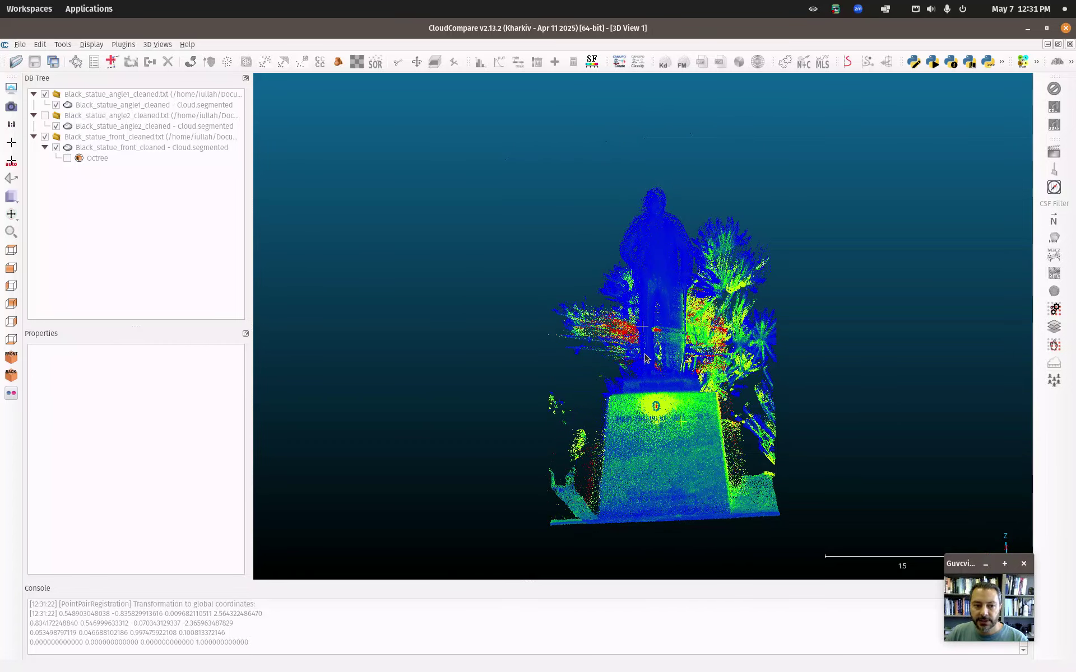
pyautogui.click(45, 116)
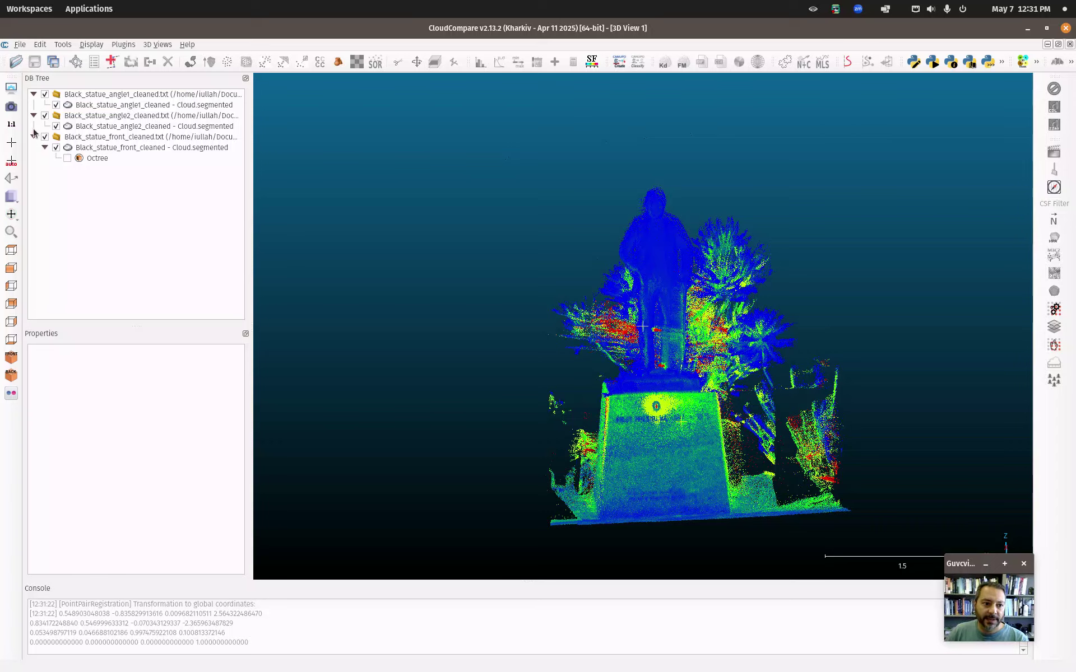
# Step: Run fine registration (ICP) of the segmented angle 2 cloud onto the front reference with RMS difference 1.0E-05 and 100% final overlap
pyautogui.click(161, 152)
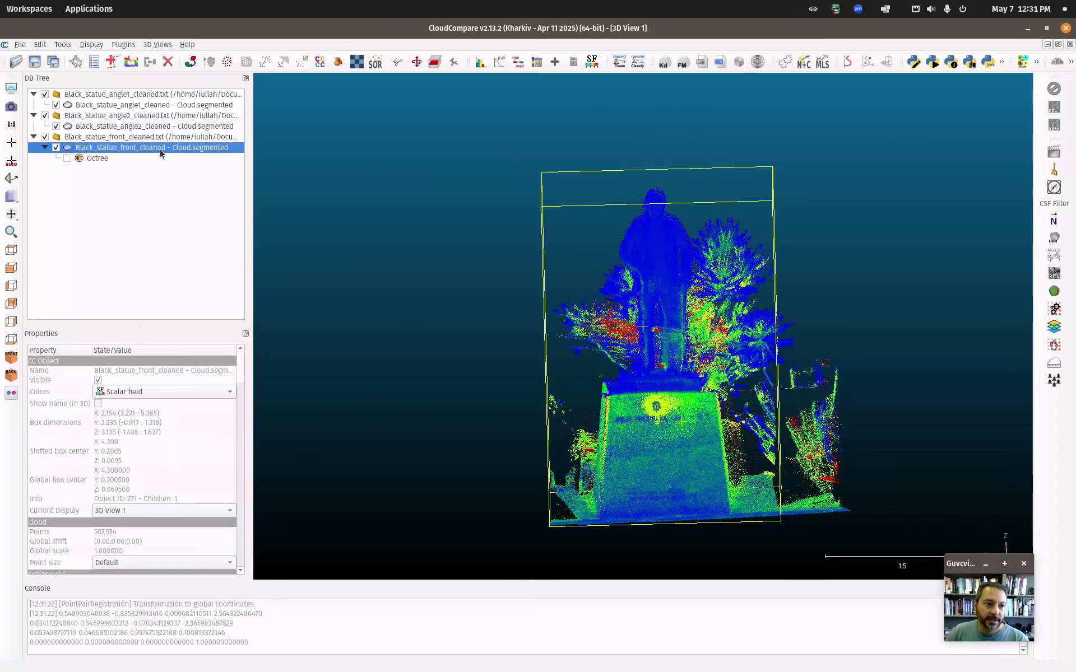
pyautogui.keyDown('ctrl'); pyautogui.click(135, 128); pyautogui.keyUp('ctrl')
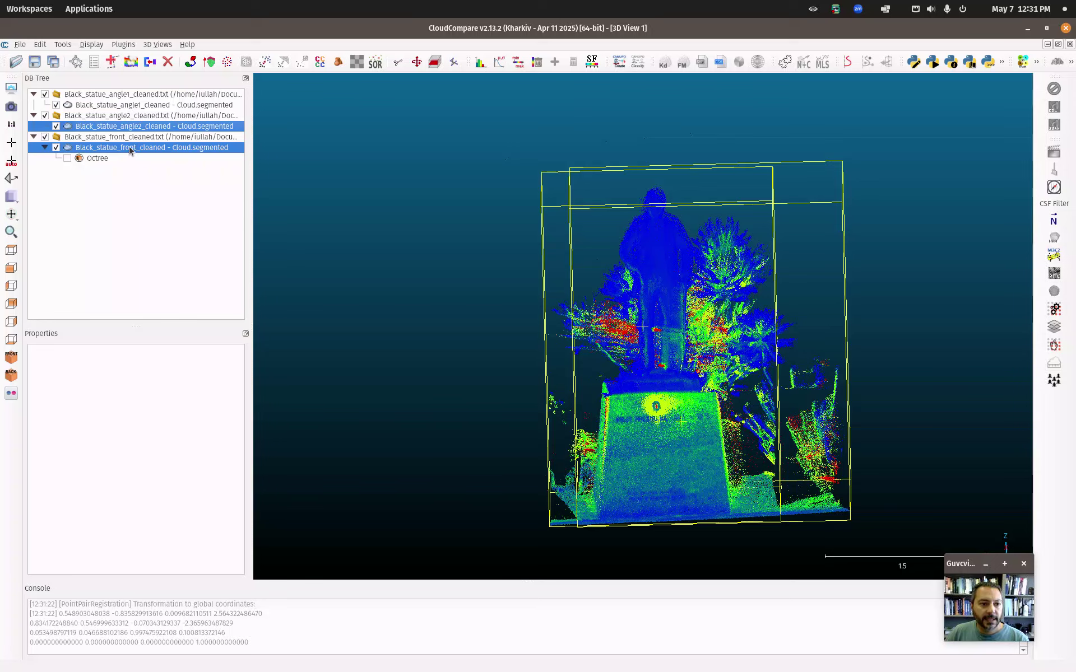
pyautogui.click(133, 115)
pyautogui.click(132, 128)
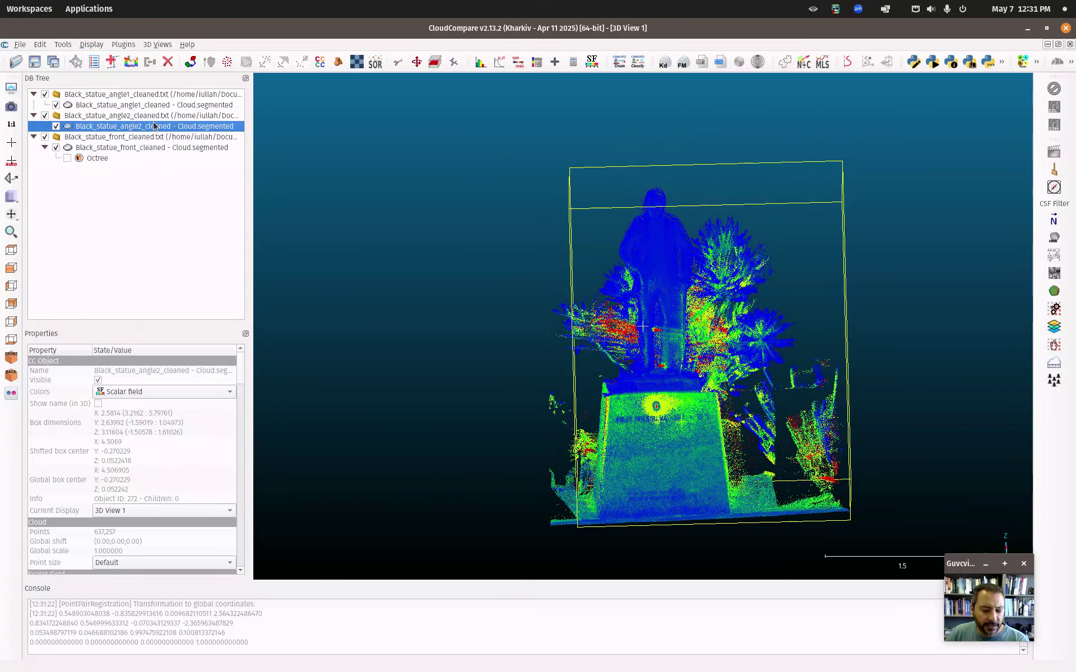
pyautogui.keyDown('ctrl'); pyautogui.click(127, 148); pyautogui.keyUp('ctrl')
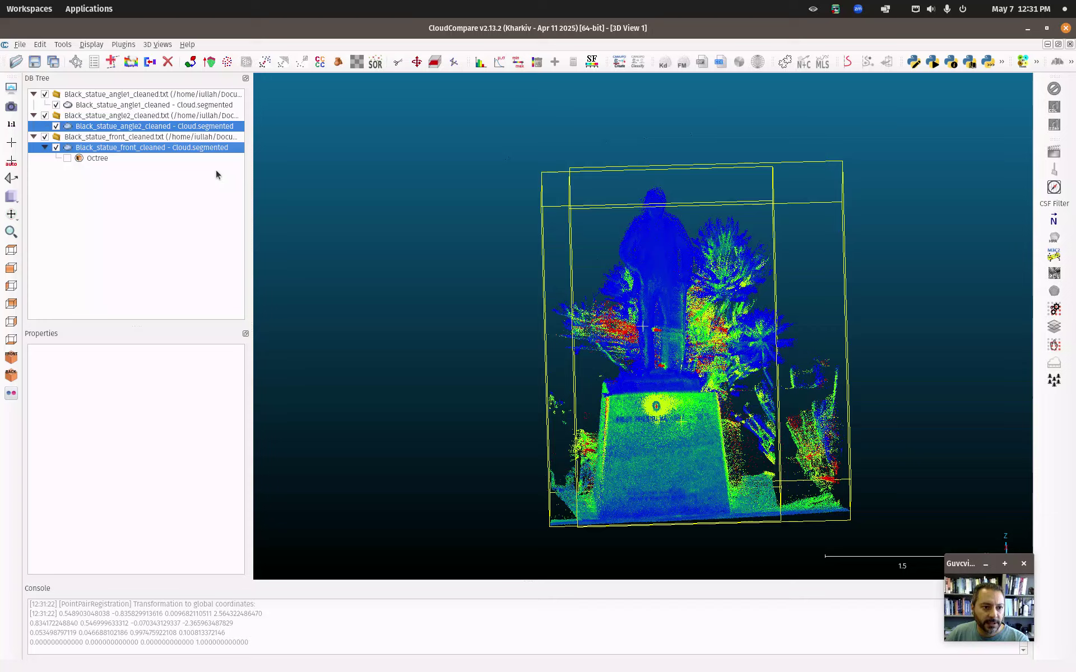
pyautogui.click(63, 44)
pyautogui.moveTo(140, 86)
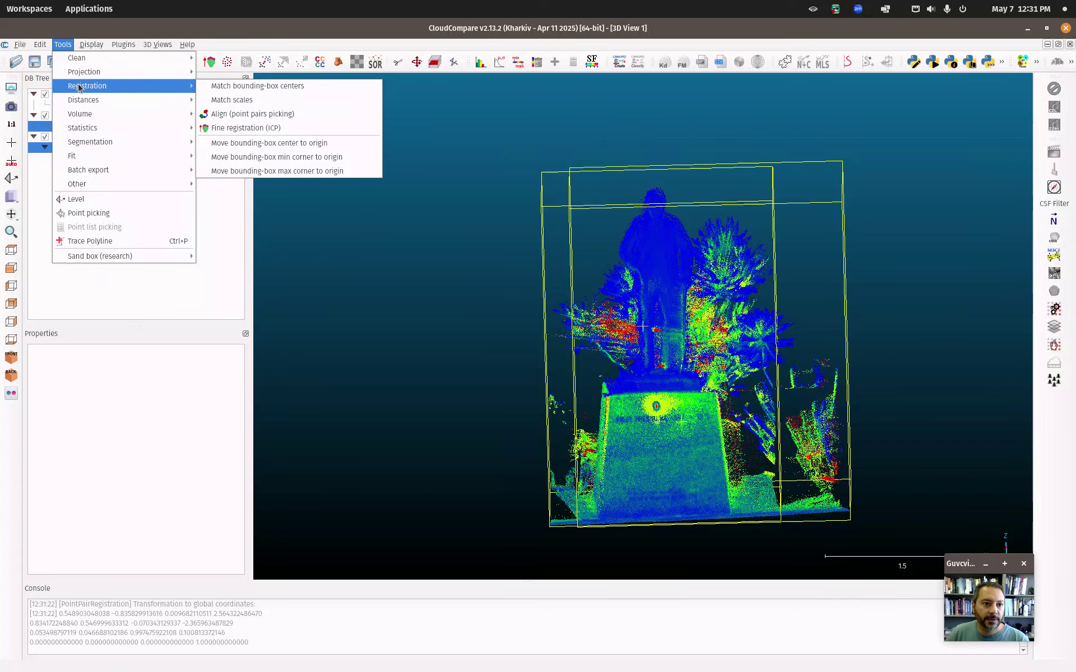
pyautogui.click(249, 126)
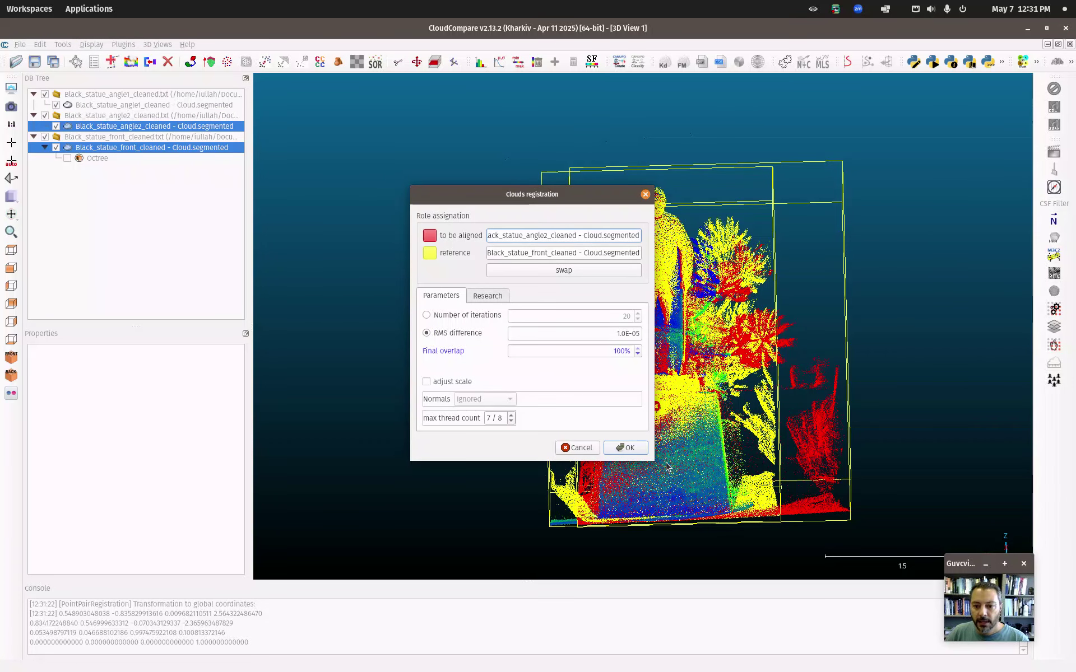
pyautogui.moveTo(654, 460); pyautogui.dragTo(729, 533)
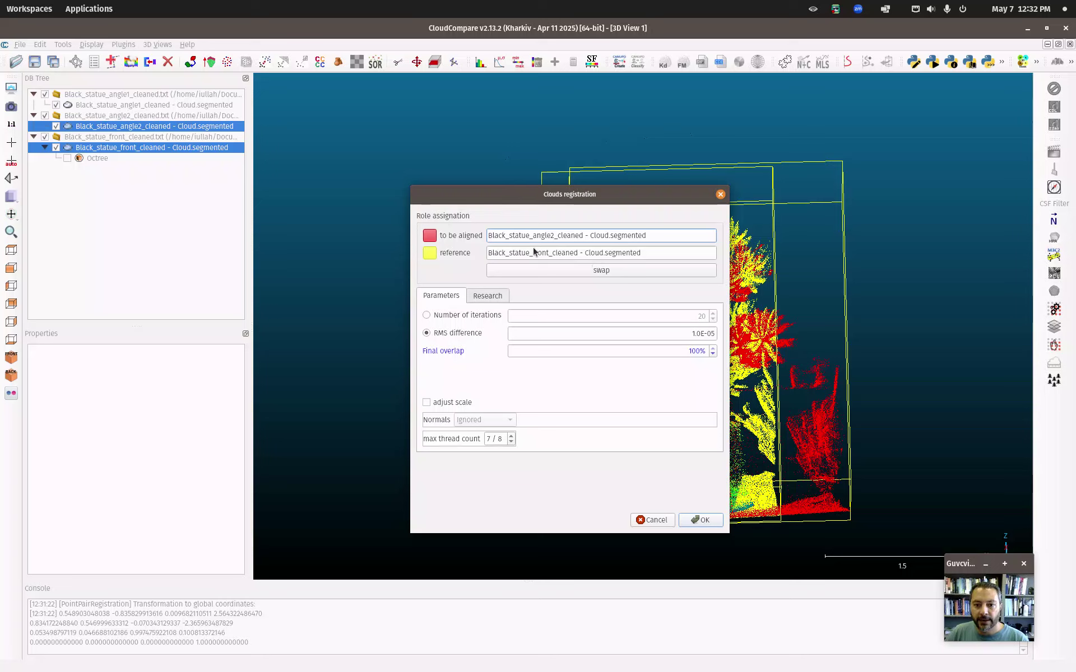
pyautogui.click(540, 270)
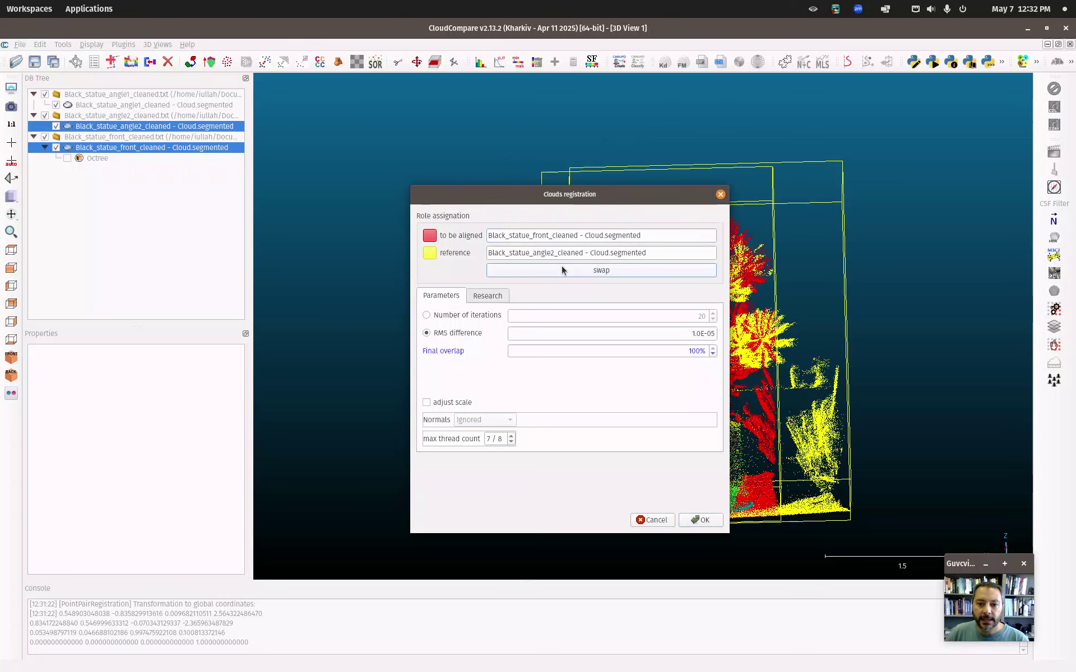
pyautogui.click(571, 274)
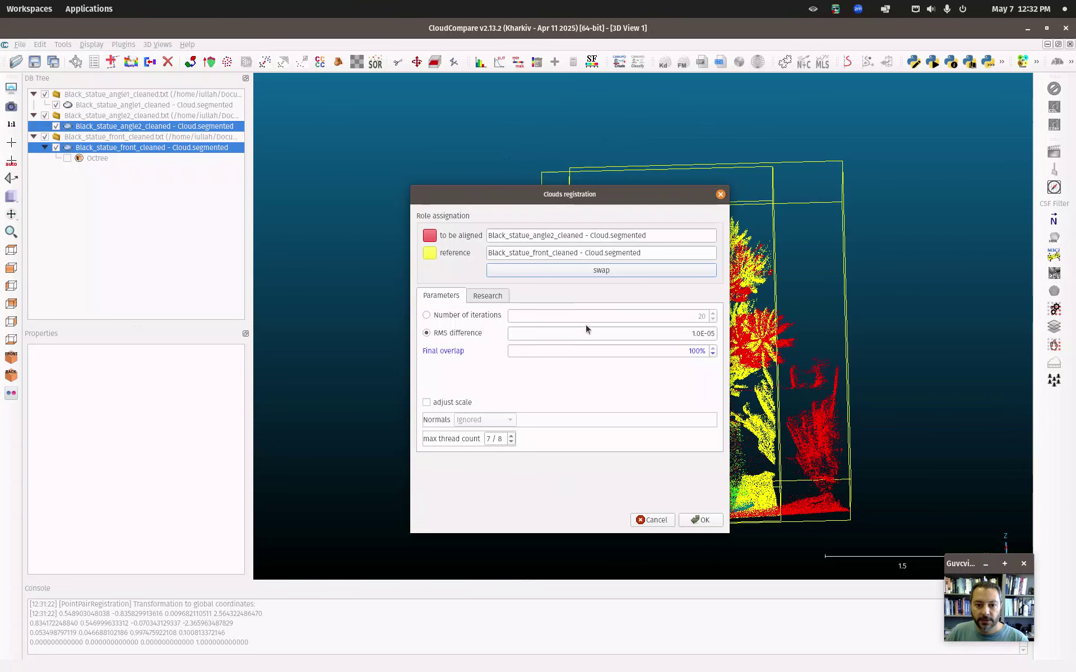
pyautogui.click(713, 524)
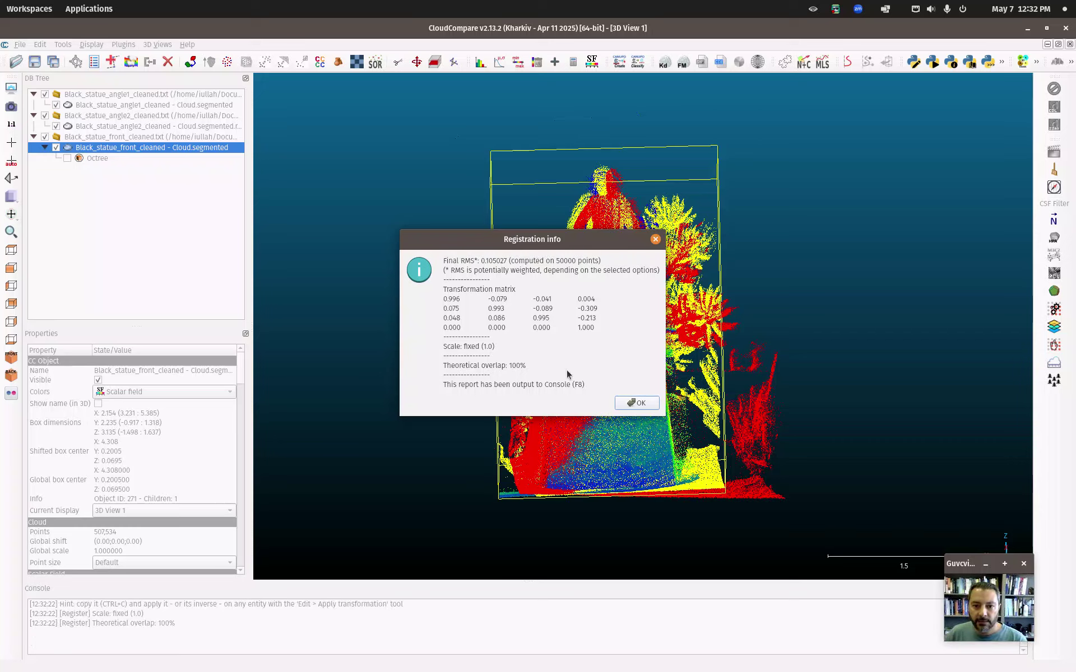
pyautogui.click(629, 403)
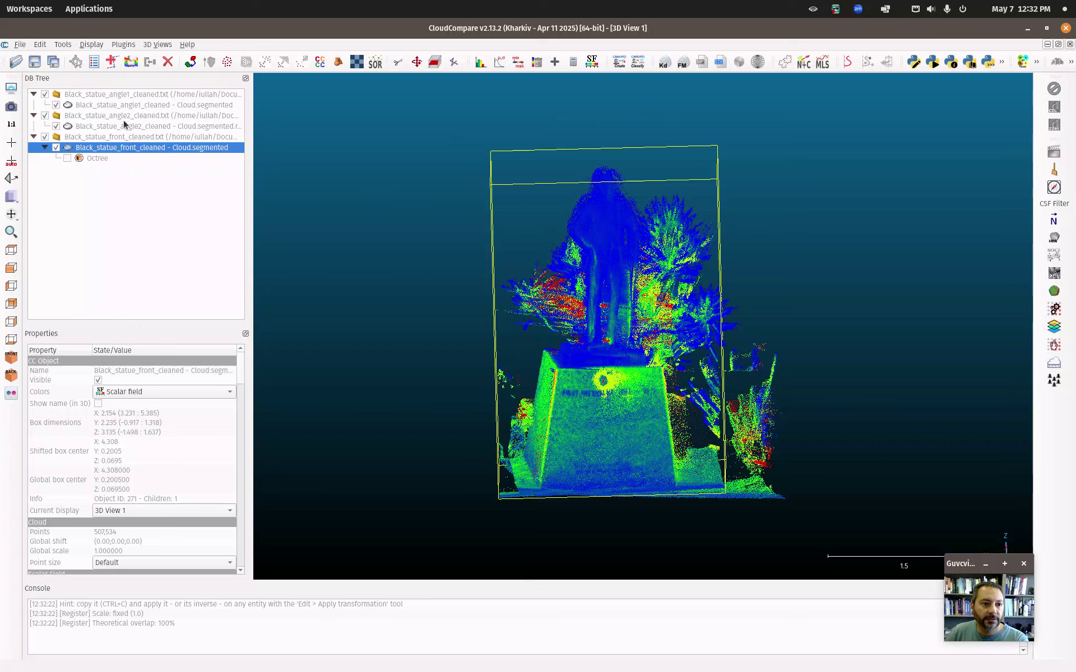
# Step: Compare the angle 1 and angle 2 clouds against the front cloud by toggling their visibility, leaving only angle 1 hidden
pyautogui.click(45, 94)
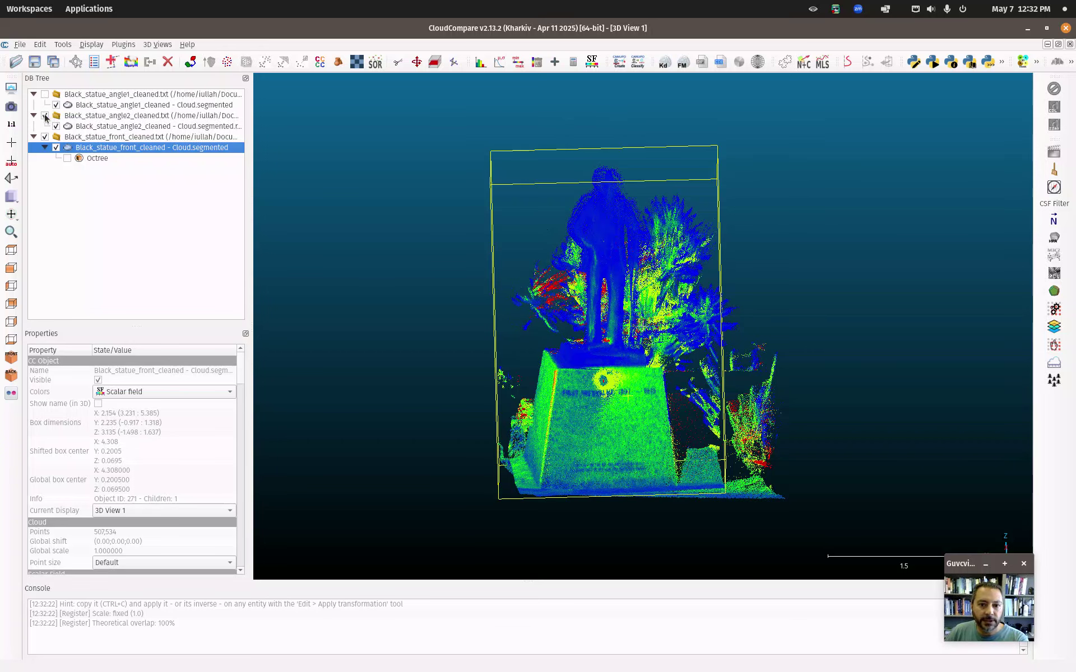
pyautogui.click(46, 115)
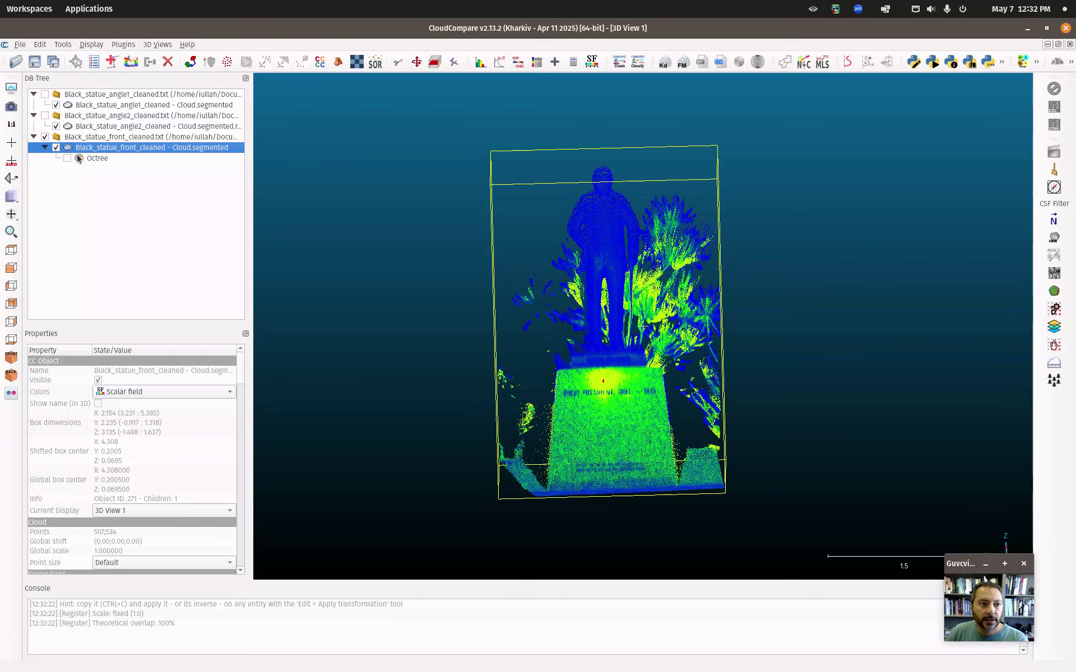
pyautogui.click(45, 94)
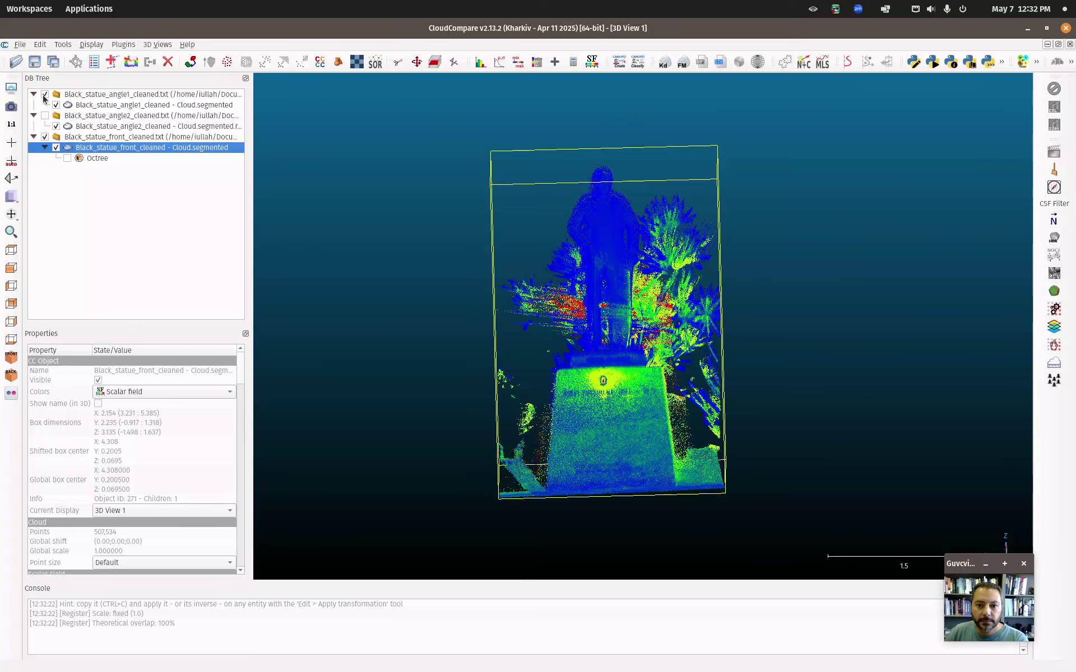
pyautogui.click(45, 95)
pyautogui.keyDown('ctrl'); pyautogui.click(116, 126); pyautogui.keyUp('ctrl')
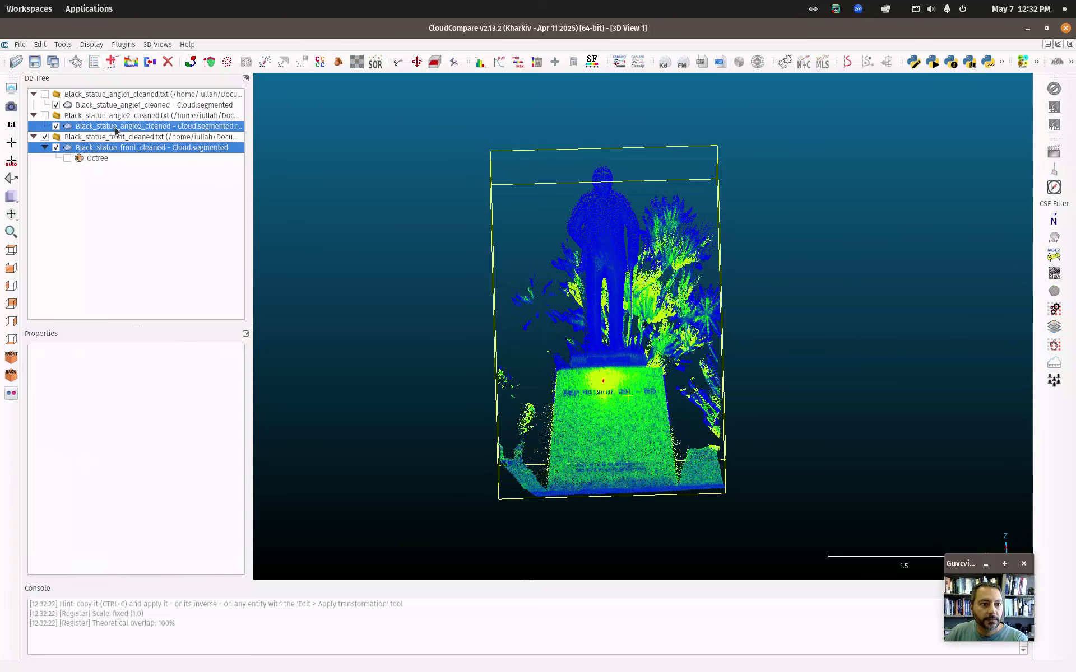
pyautogui.click(45, 116)
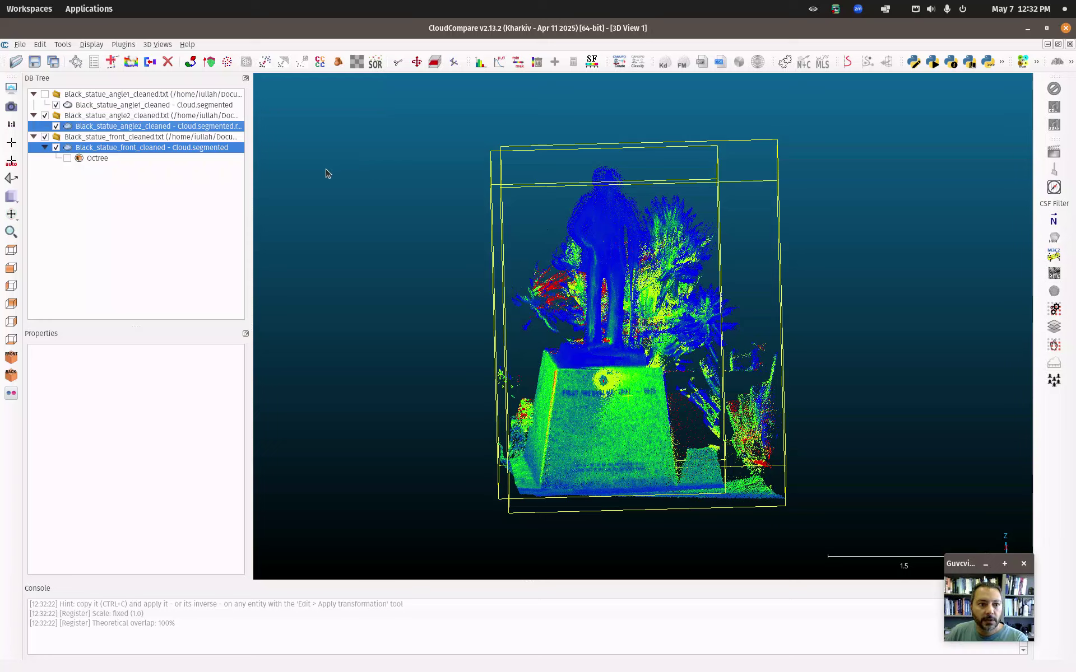
# Step: Rerun fine registration (ICP) of the registered angle 2 cloud onto the front reference with the final overlap set to 80%
pyautogui.click(98, 118)
pyautogui.click(99, 127)
pyautogui.keyDown('ctrl'); pyautogui.click(105, 148); pyautogui.keyUp('ctrl')
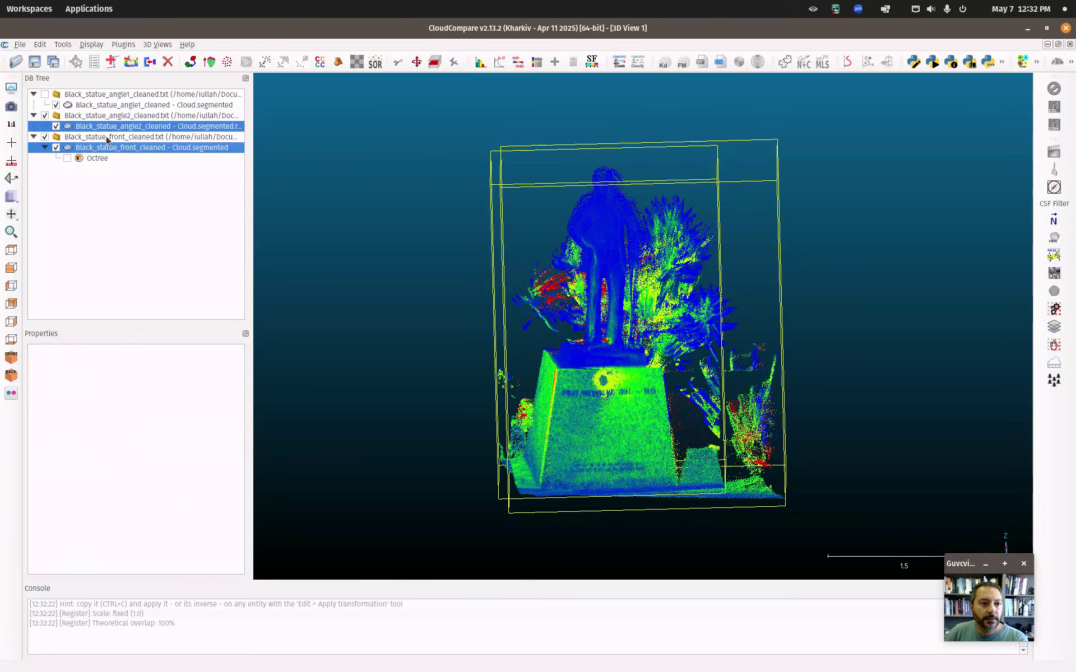
pyautogui.click(62, 44)
pyautogui.moveTo(83, 125)
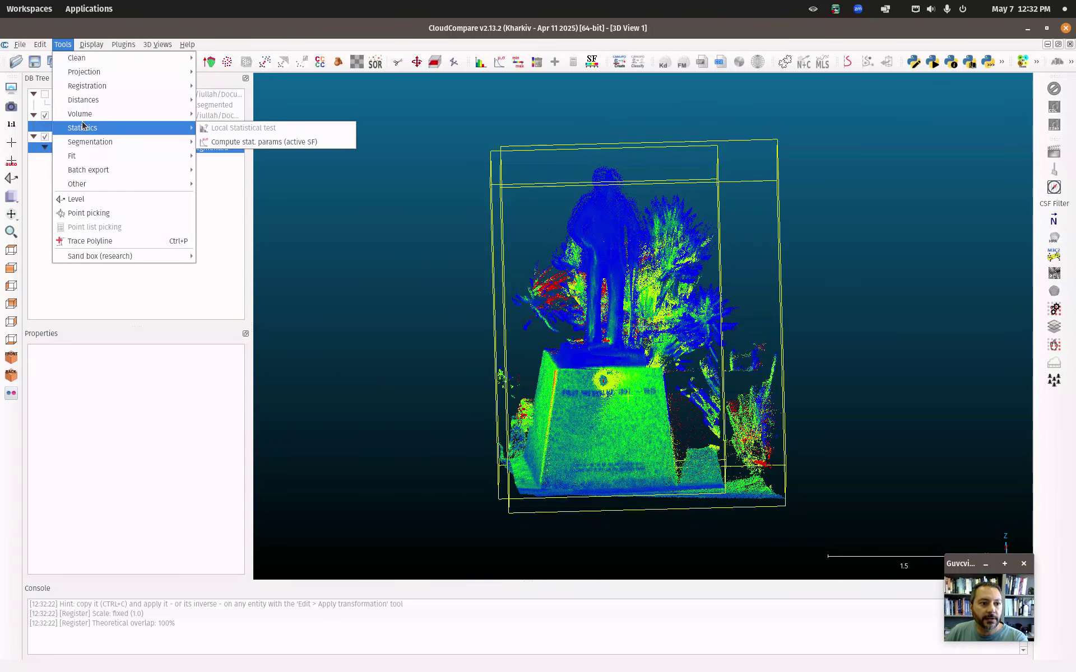
pyautogui.moveTo(96, 86)
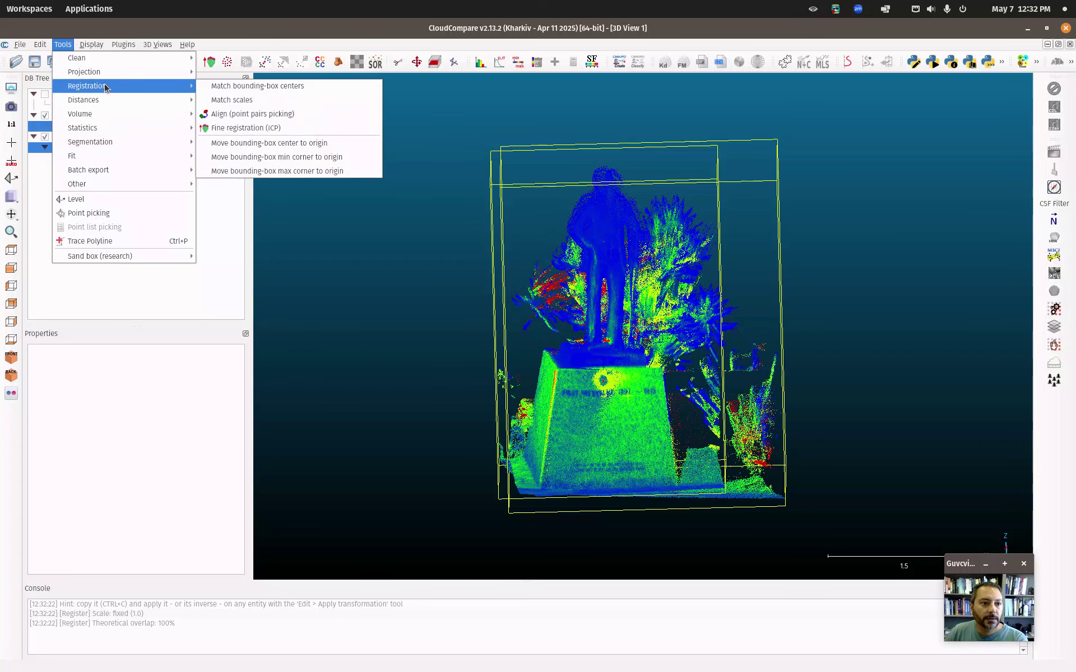
pyautogui.click(247, 128)
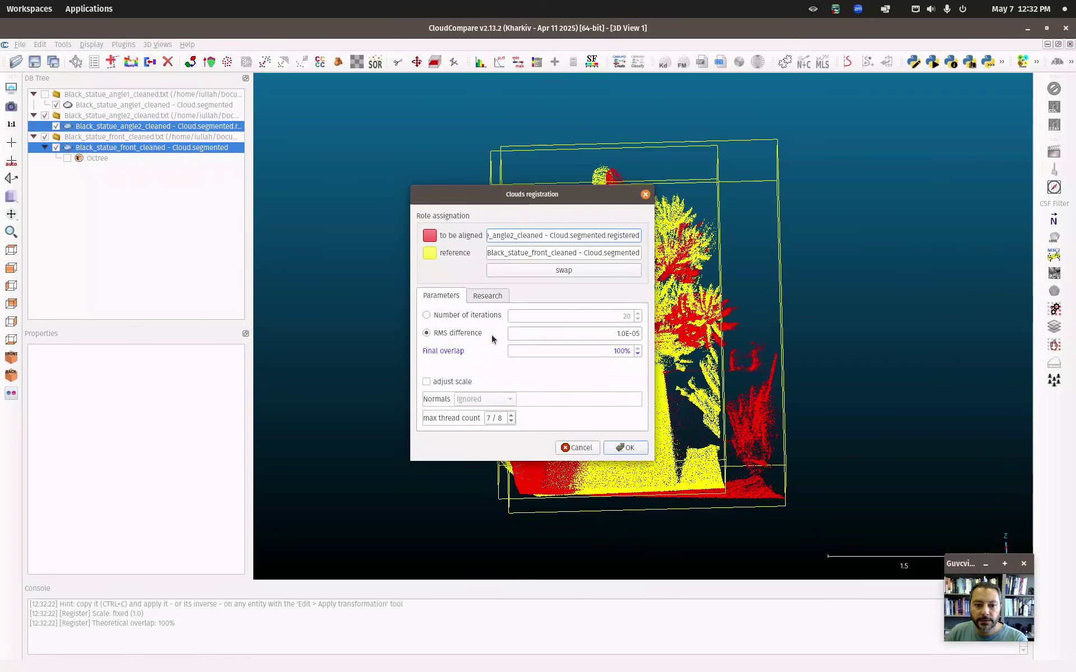
pyautogui.click(619, 354)
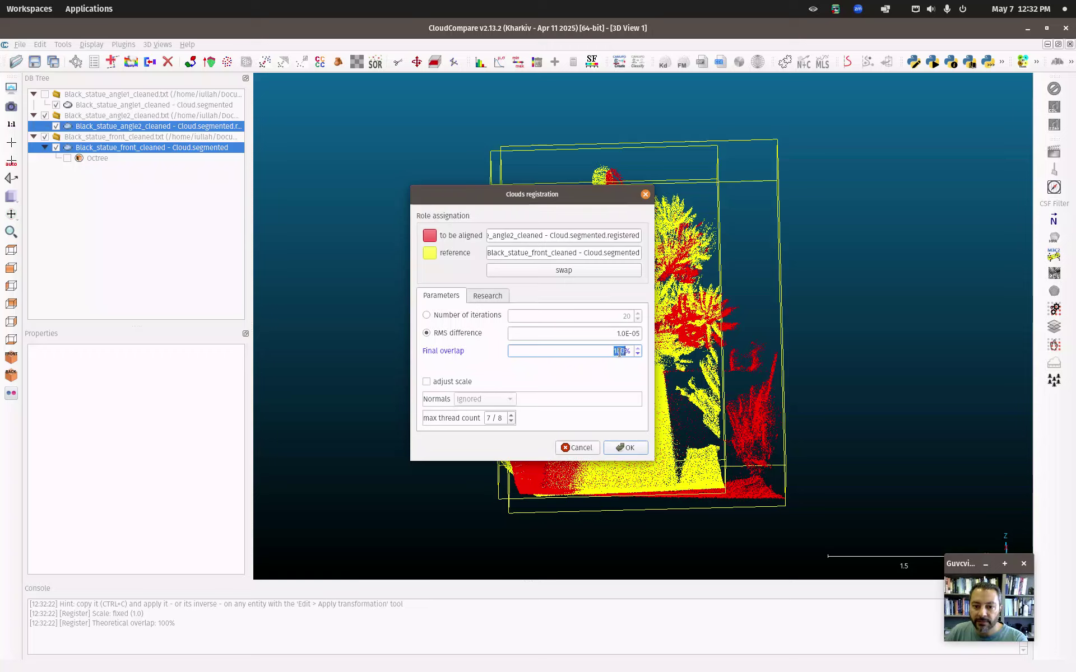
pyautogui.write('80')
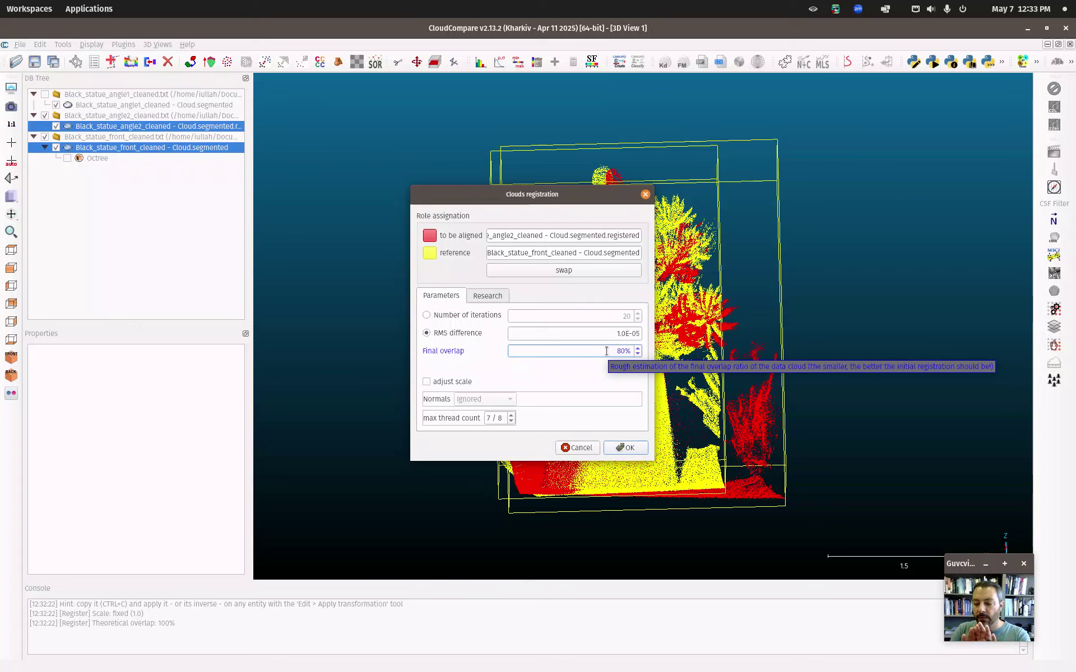
pyautogui.click(643, 450)
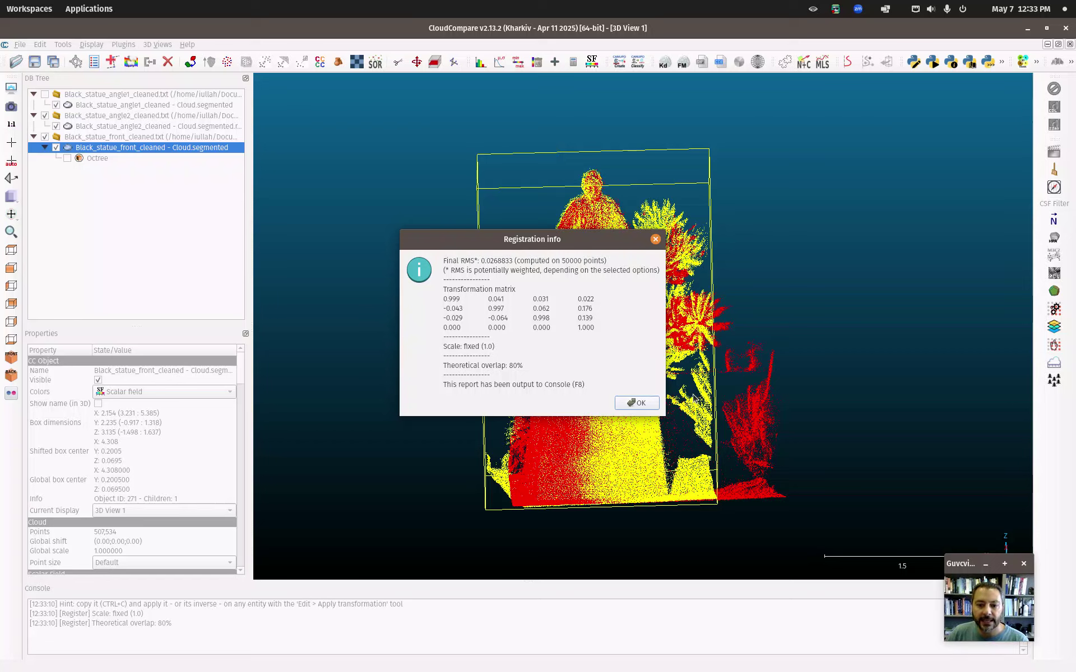
pyautogui.click(646, 406)
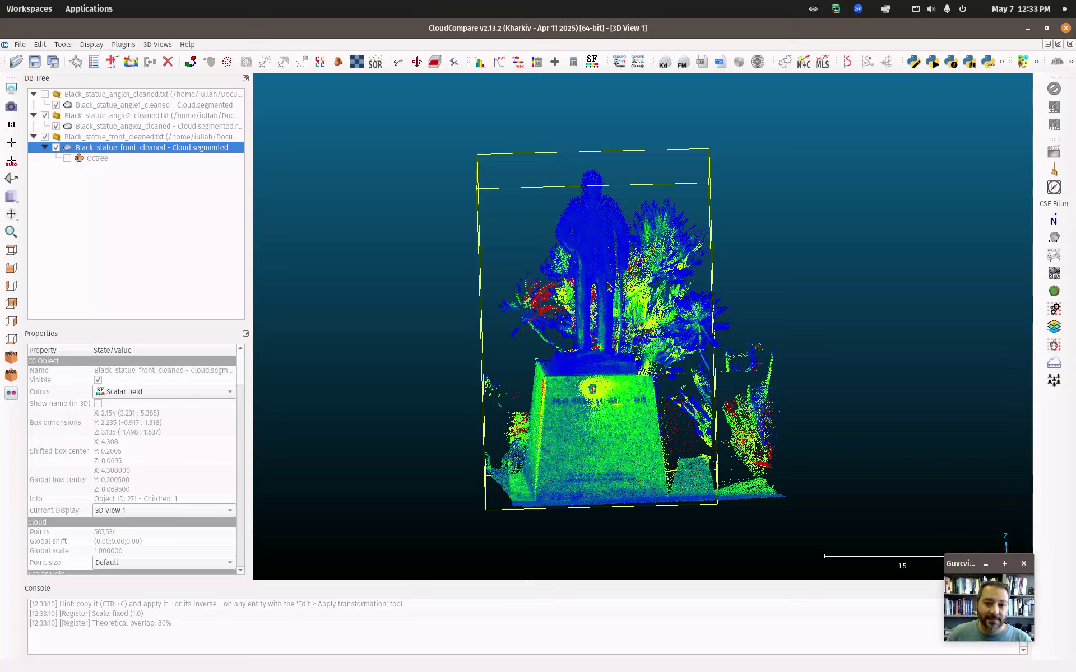
# Step: Run fine registration (ICP) of the angle 1 cloud onto the front reference at 80% final overlap and inspect the displayed clouds from above
pyautogui.click(154, 106)
pyautogui.keyDown('ctrl'); pyautogui.click(140, 148); pyautogui.keyUp('ctrl')
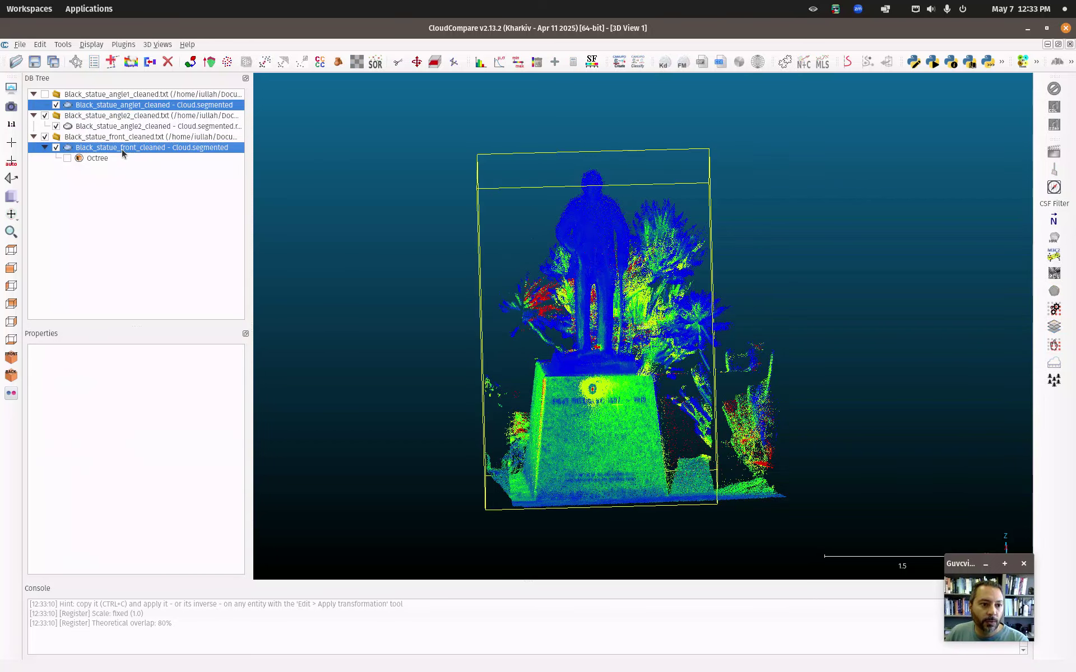
pyautogui.click(63, 45)
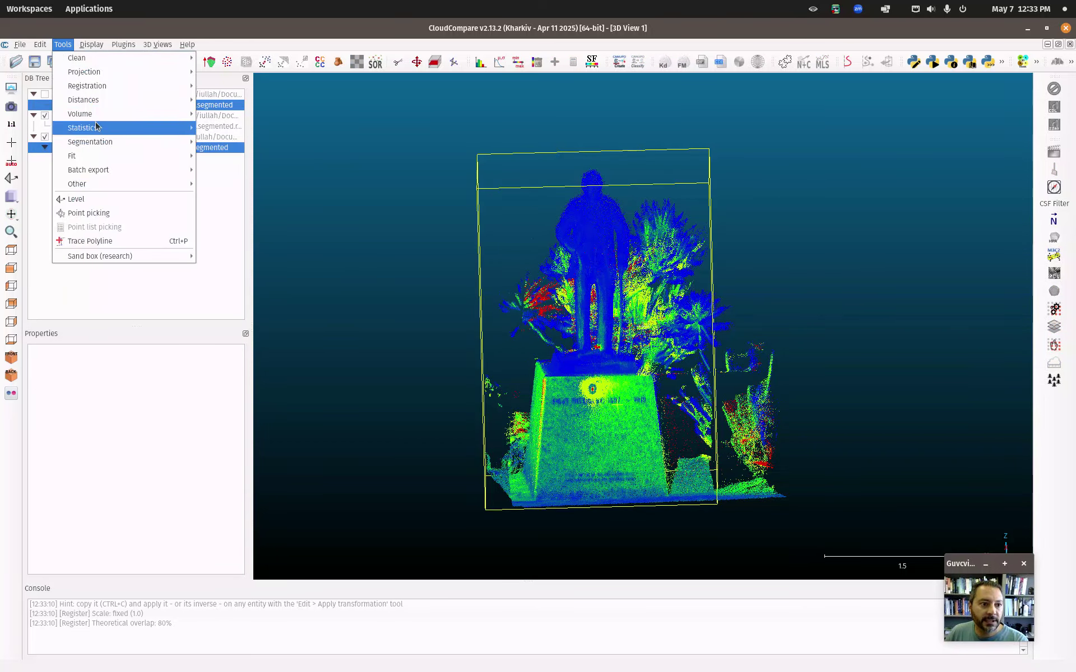
pyautogui.moveTo(112, 86)
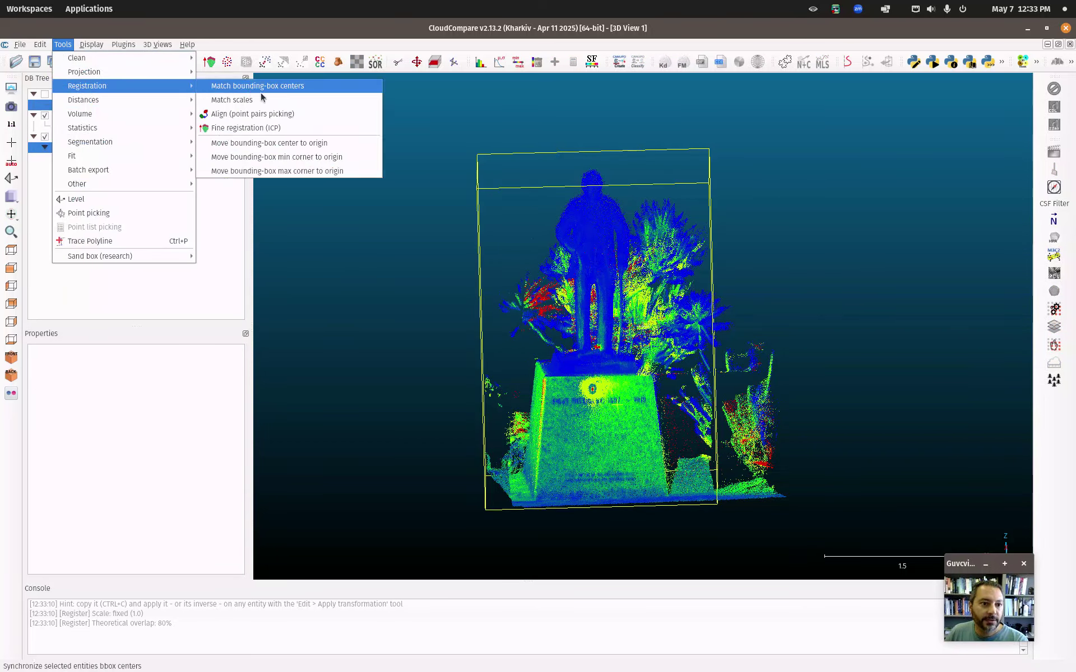
pyautogui.click(271, 128)
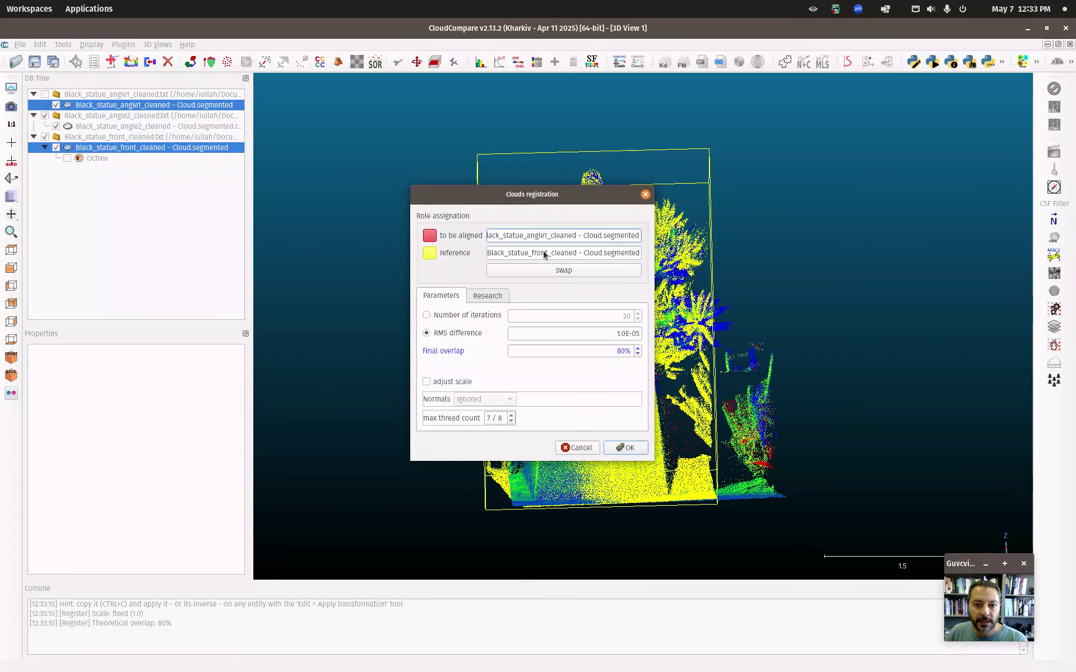
pyautogui.click(621, 351)
pyautogui.doubleClick(621, 351)
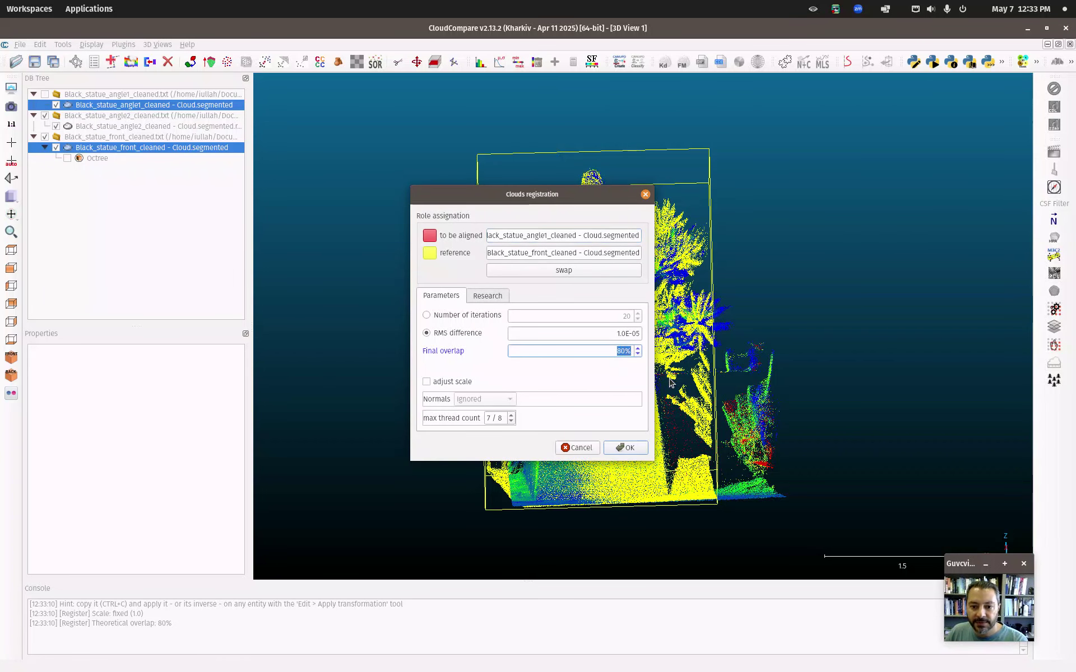
pyautogui.click(626, 450)
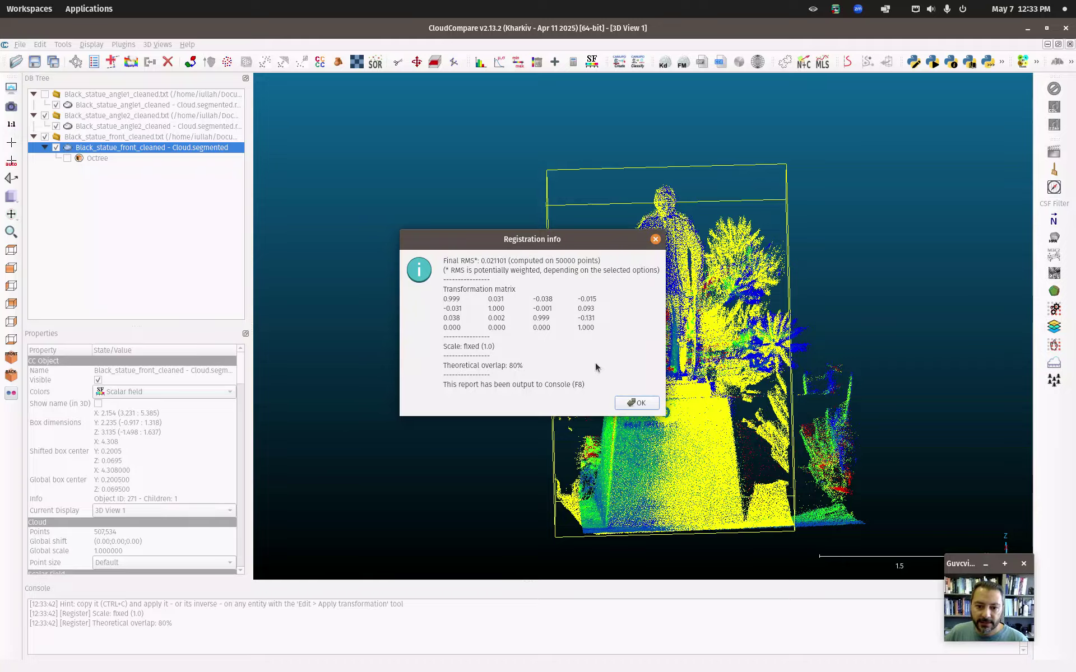
pyautogui.click(649, 404)
pyautogui.moveTo(656, 461); pyautogui.dragTo(669, 348)
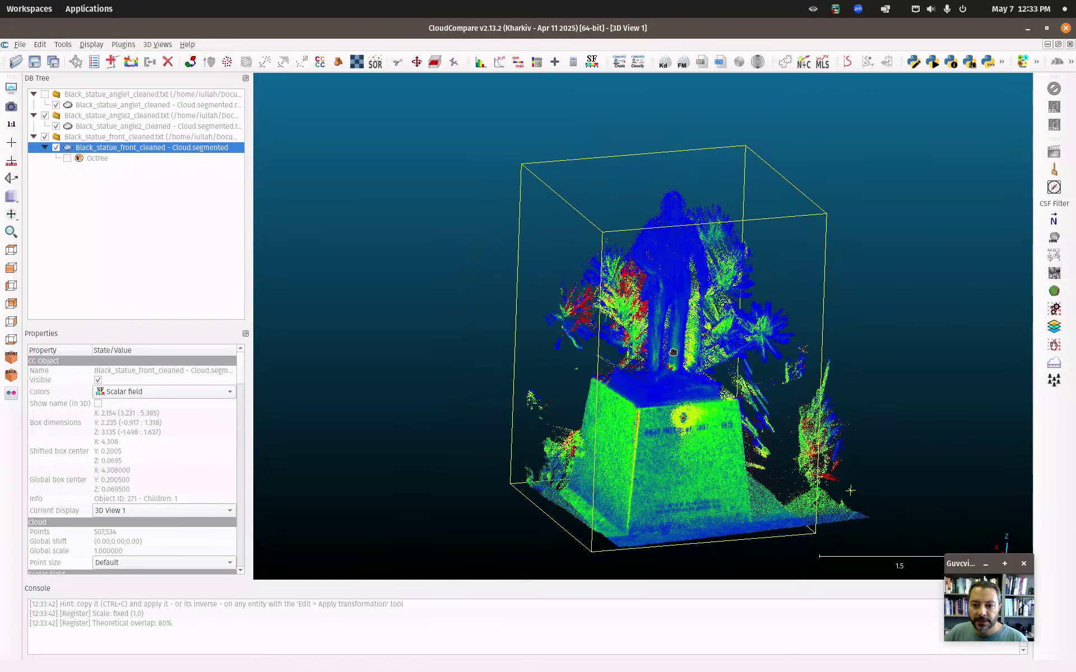
pyautogui.click(94, 209)
pyautogui.click(125, 148)
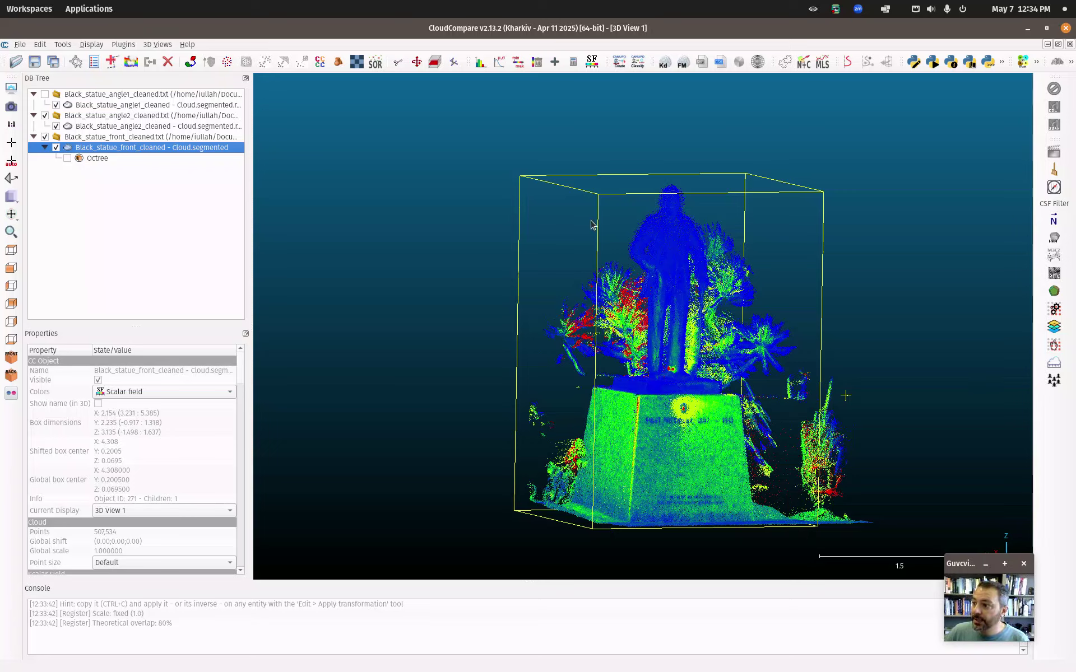
pyautogui.click(41, 45)
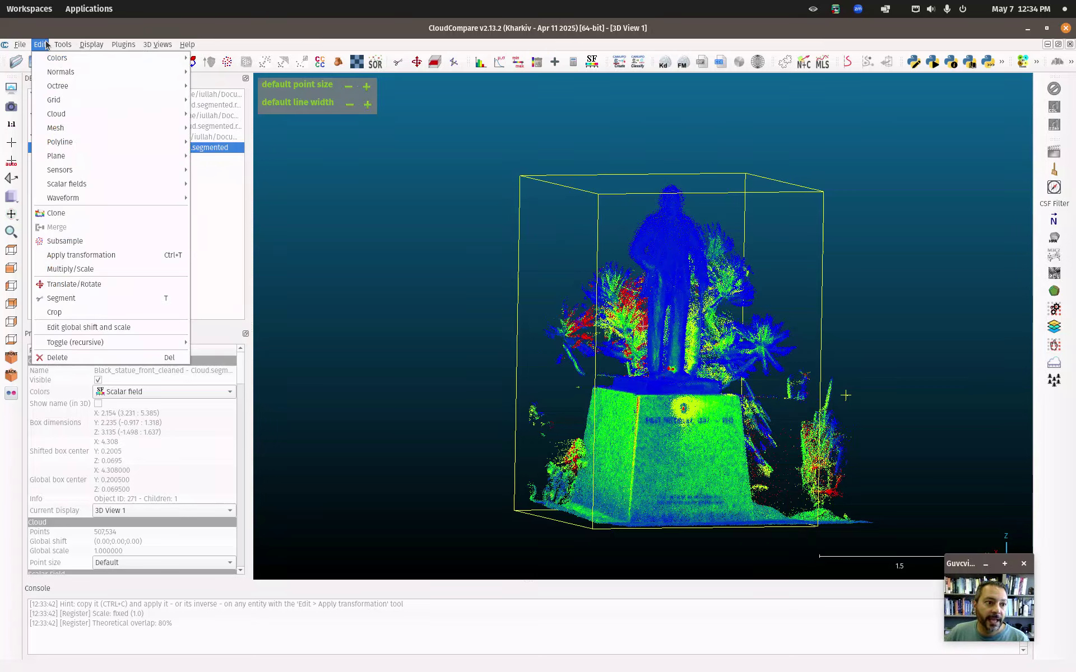
pyautogui.moveTo(84, 203)
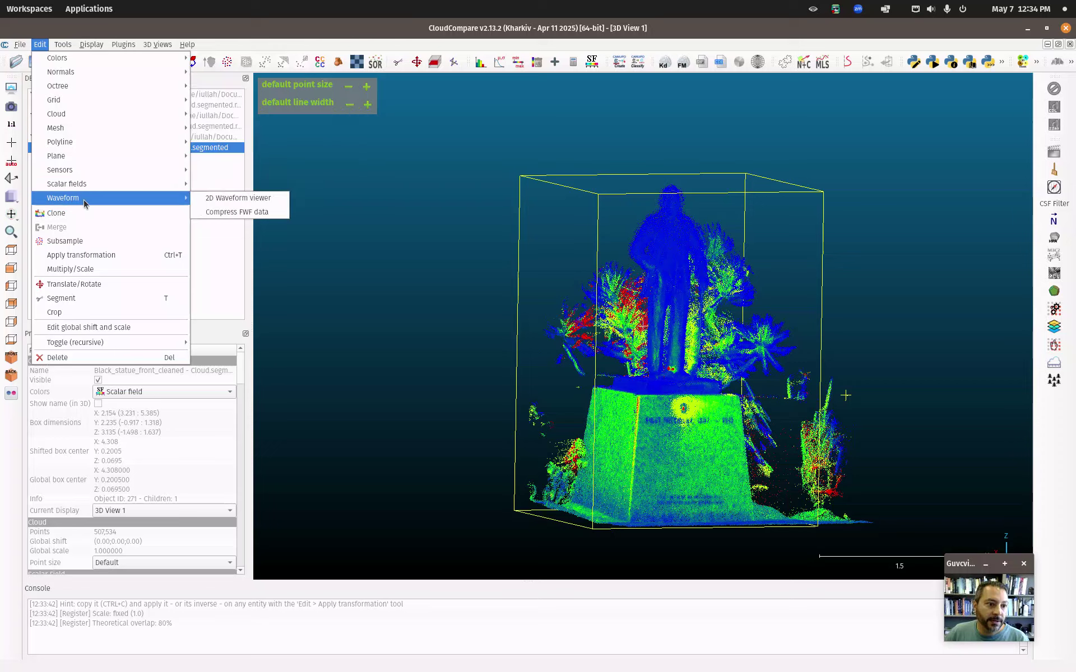
pyautogui.click(215, 129)
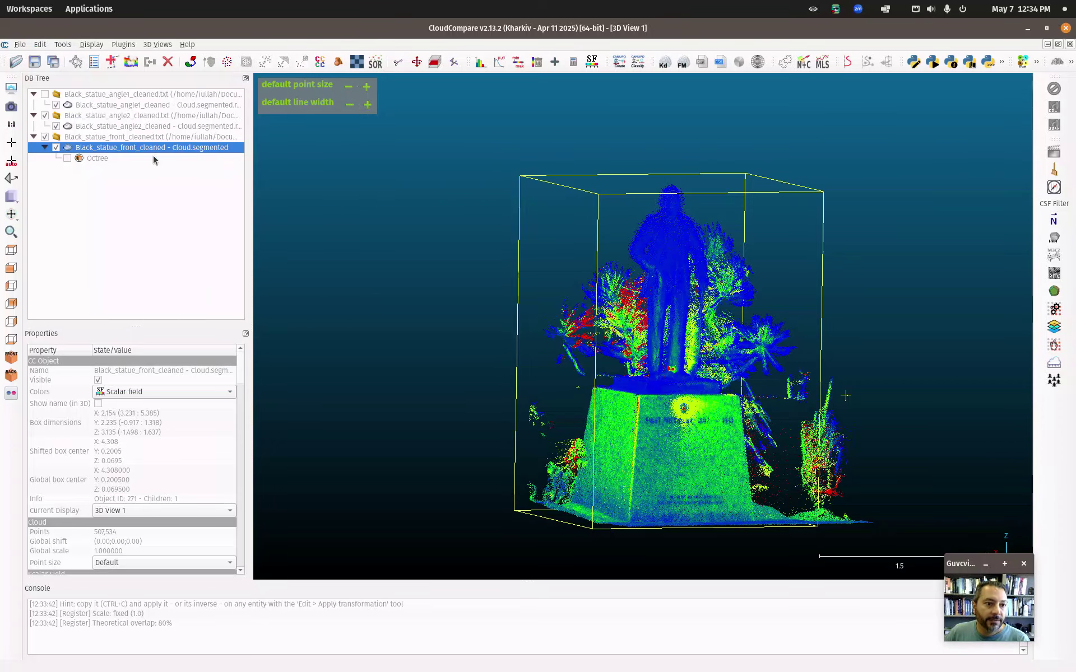
# Step: Merge the segmented front, angle 2 and angle 1 clouds into one, generating a scalar field with the original cloud index
pyautogui.click(144, 140)
pyautogui.click(146, 149)
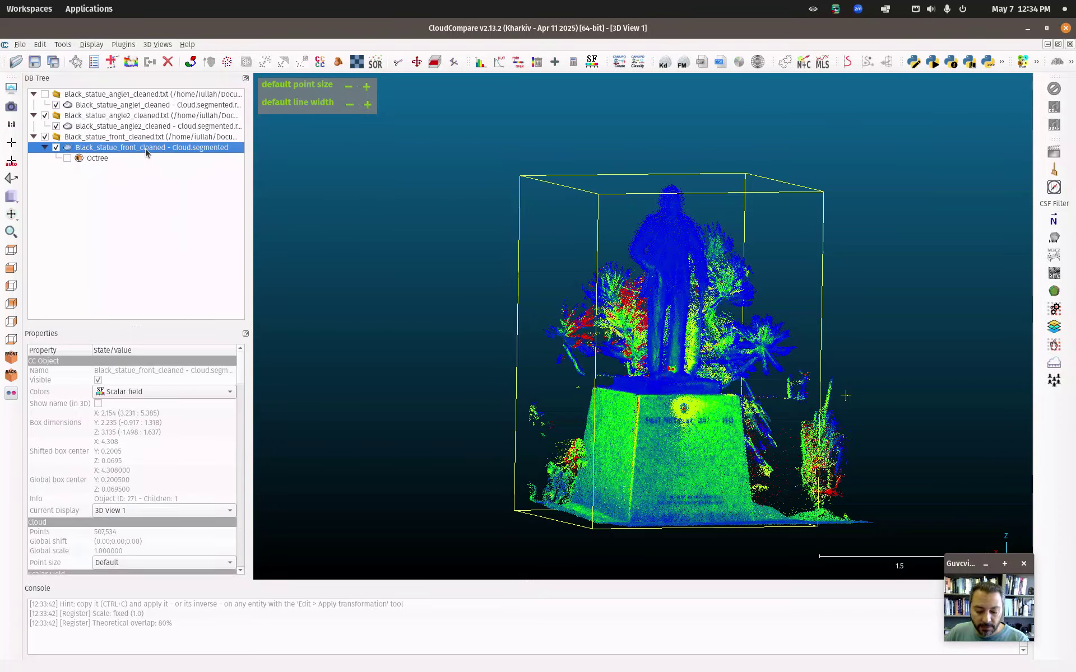
pyautogui.keyDown('ctrl'); pyautogui.click(141, 126); pyautogui.keyUp('ctrl')
pyautogui.keyDown('ctrl'); pyautogui.click(149, 106); pyautogui.keyUp('ctrl')
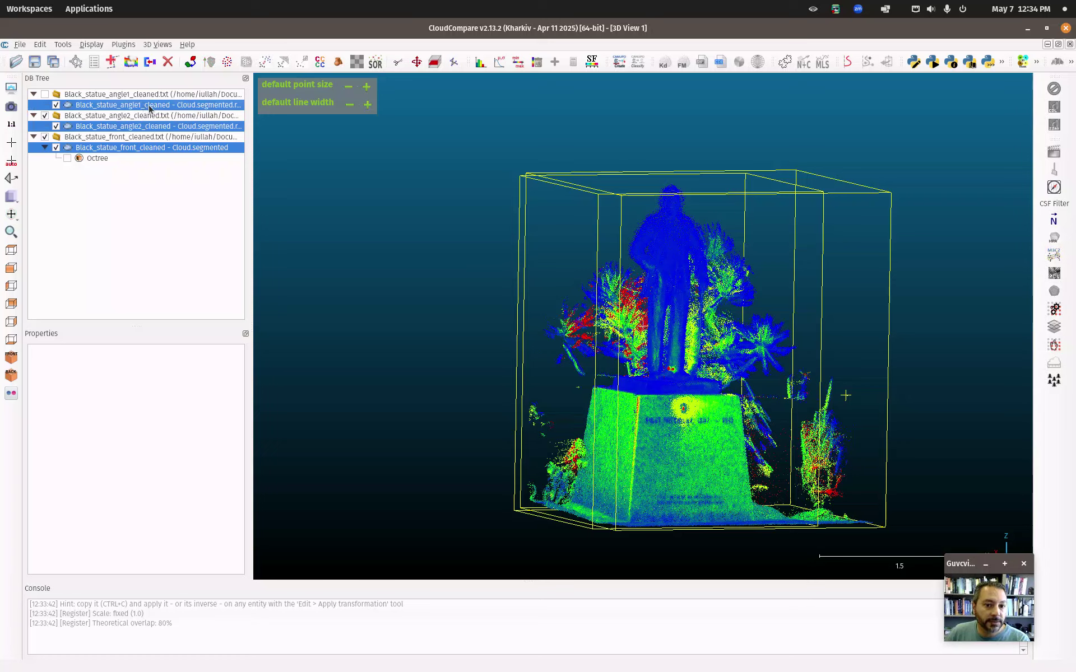
pyautogui.click(37, 45)
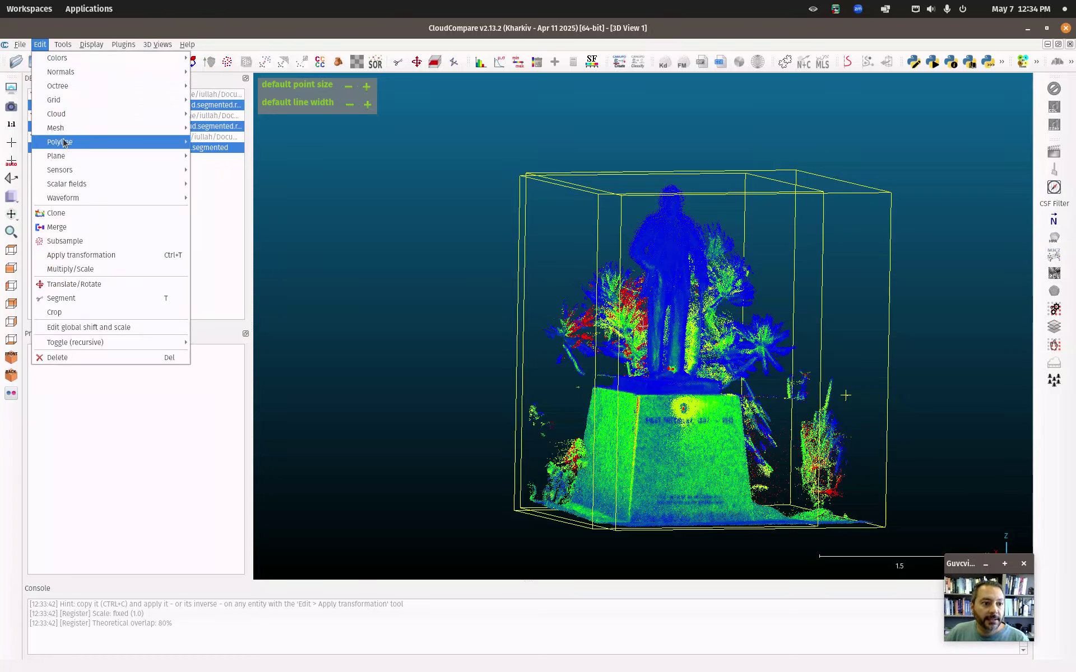
pyautogui.click(77, 227)
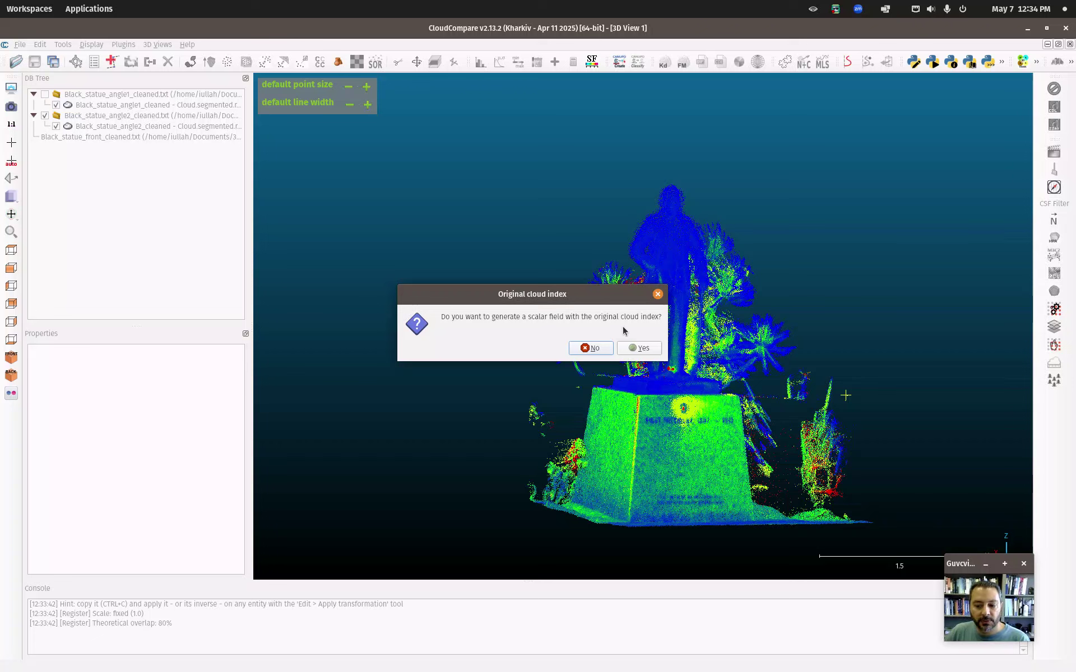
pyautogui.click(639, 348)
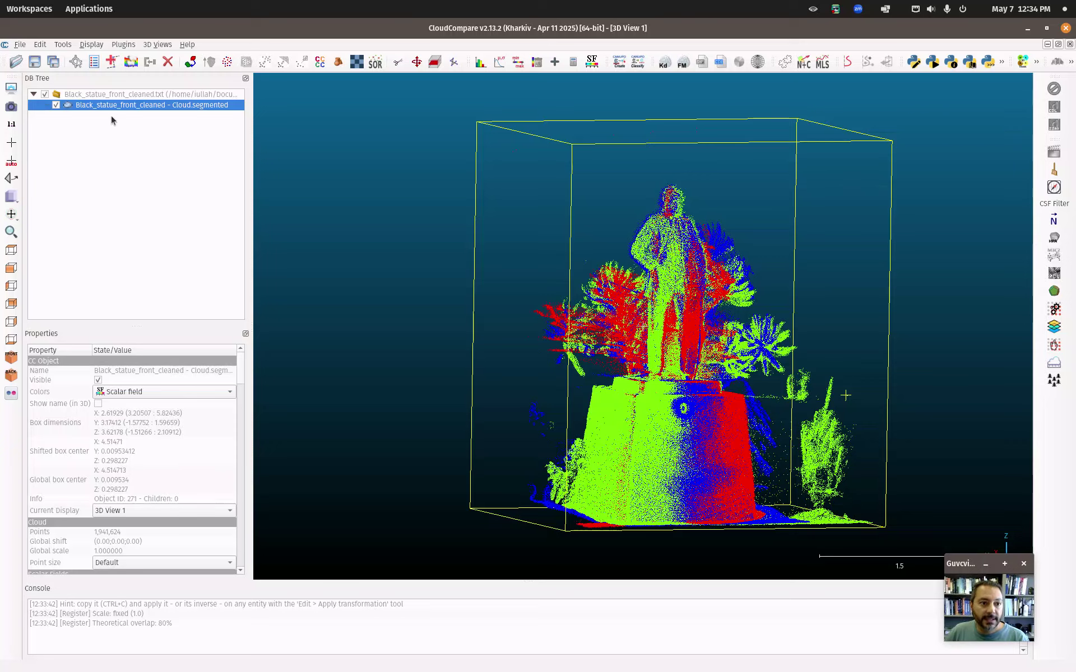
# Step: Save the merged cloud in the cleaned folder as a binary PLY mesh named merged_full_cloud
pyautogui.click(35, 62)
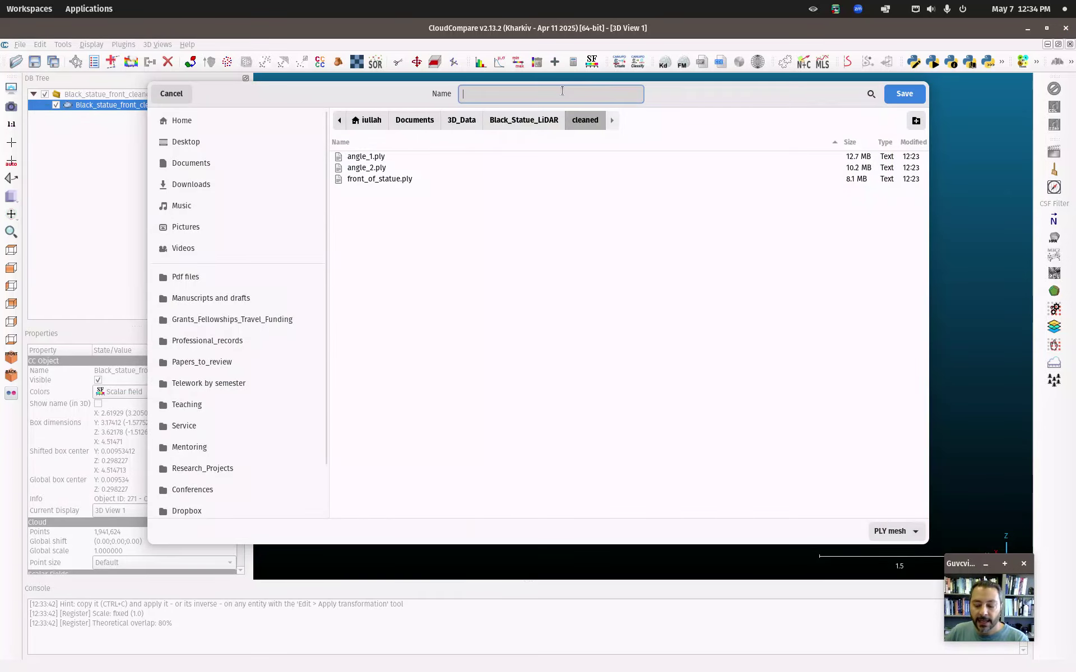
pyautogui.write('merged_full_cloud')
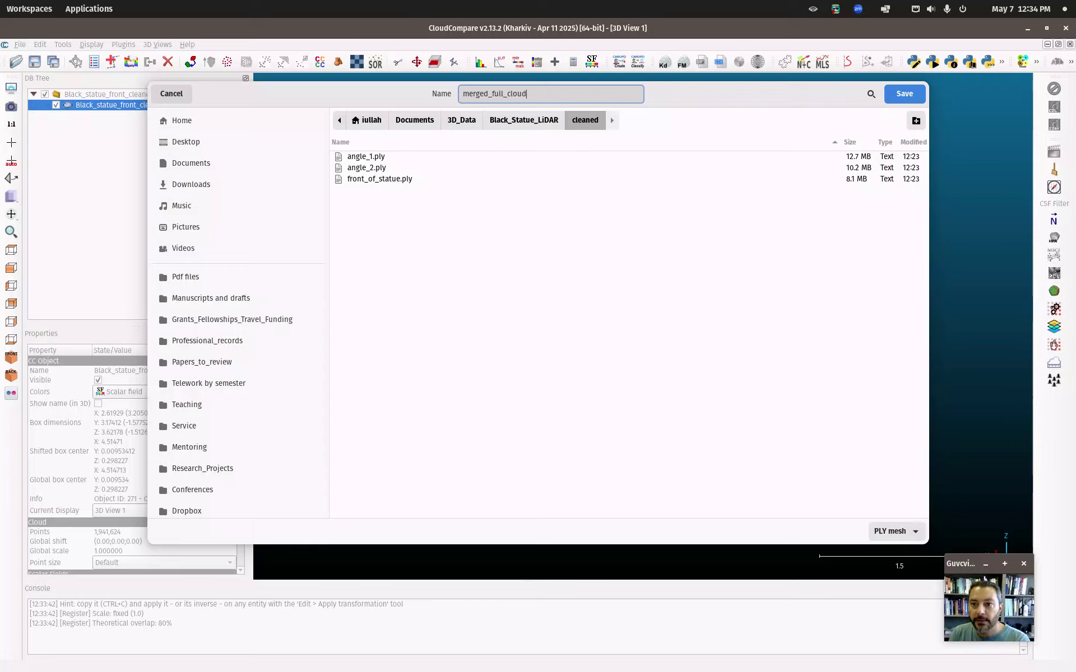
pyautogui.press('Return')
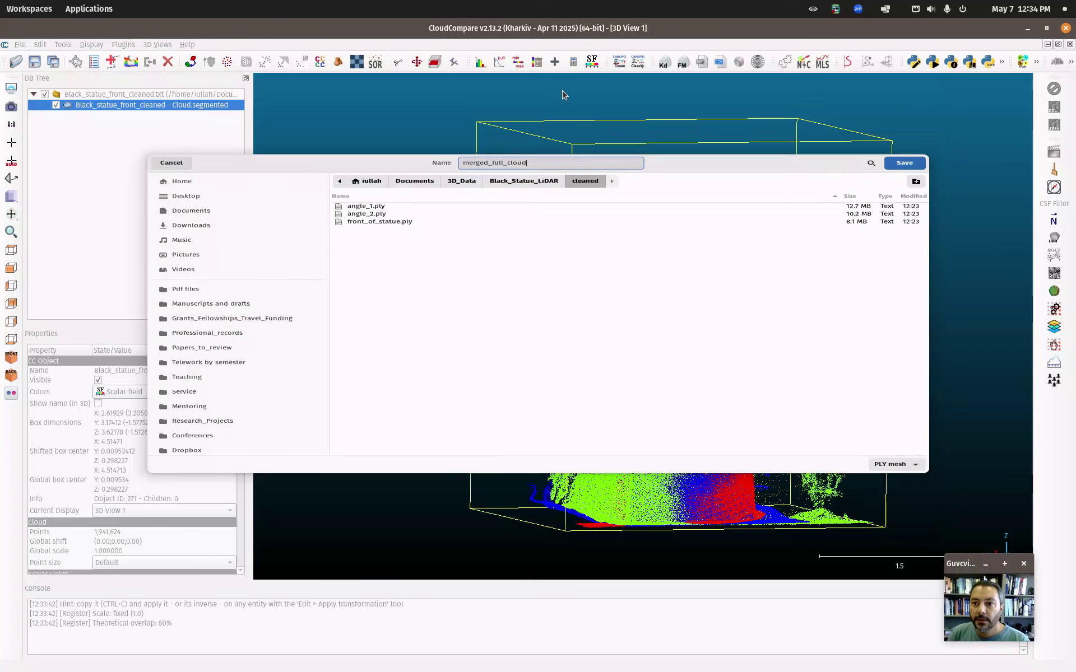
pyautogui.click(576, 328)
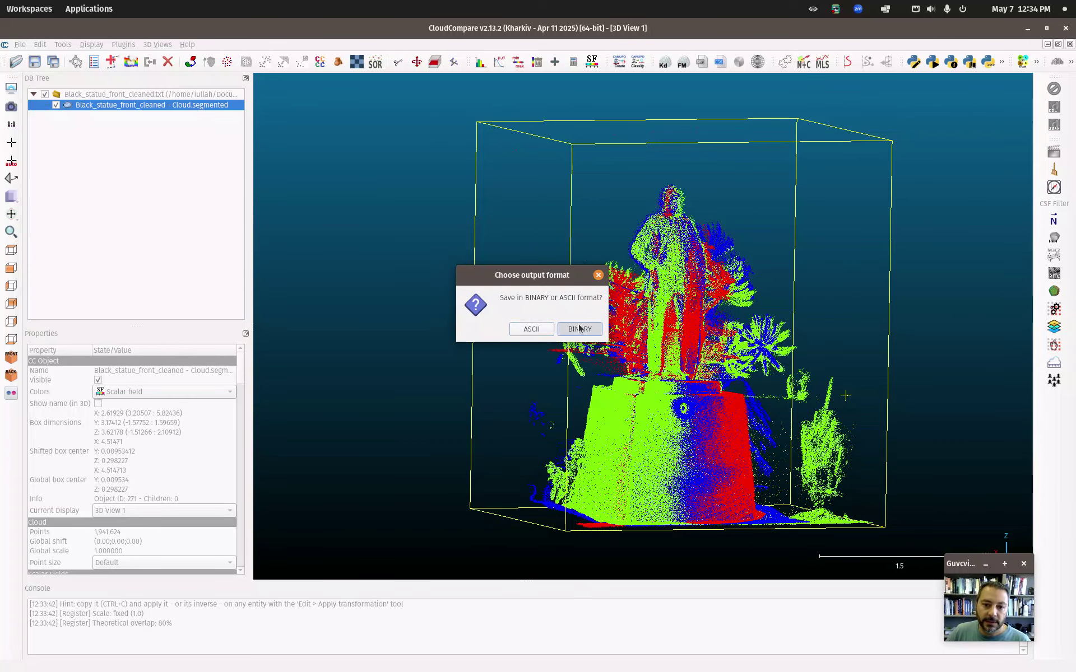
pyautogui.click(570, 325)
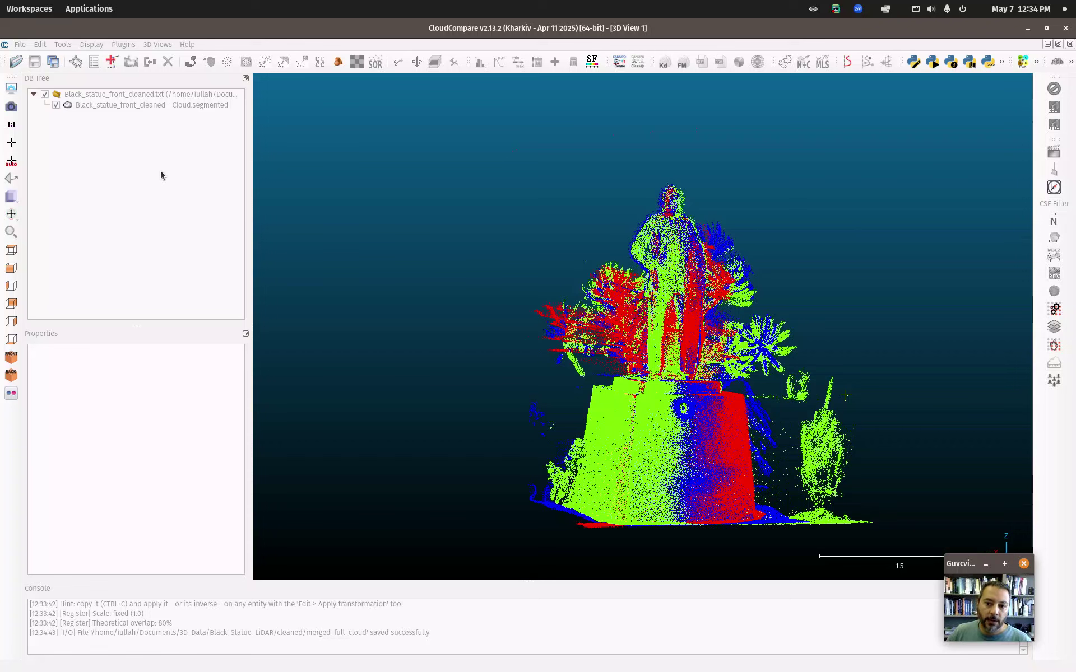
# Step: Inspect the merged cloud from several angles, trying None for its colors and returning to Scalar field
pyautogui.click(106, 105)
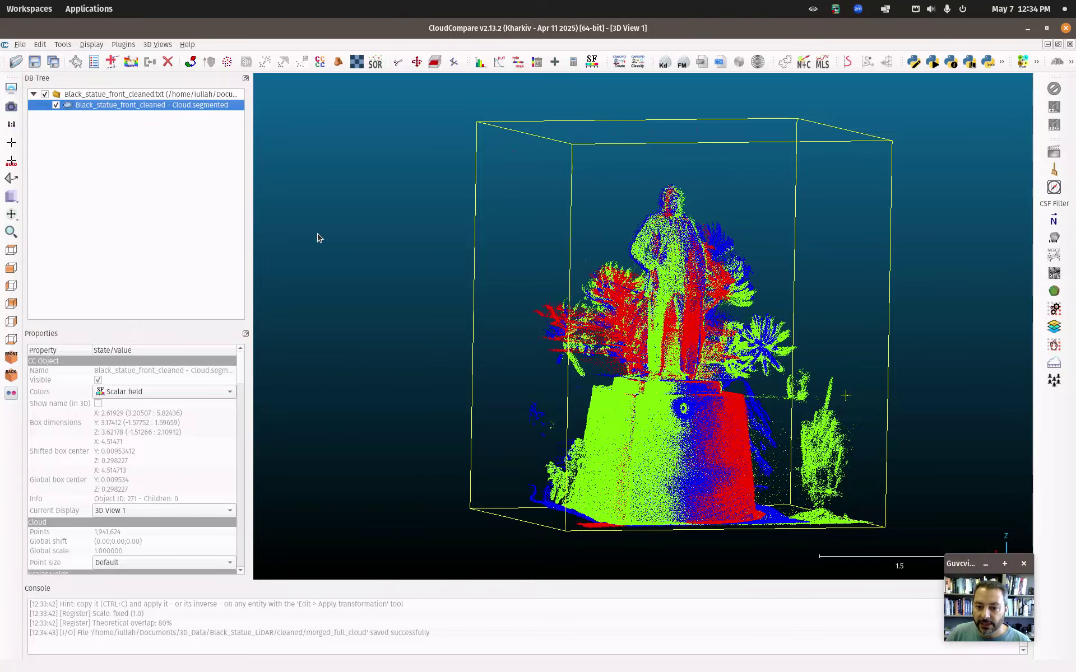
pyautogui.moveTo(645, 415); pyautogui.dragTo(572, 388)
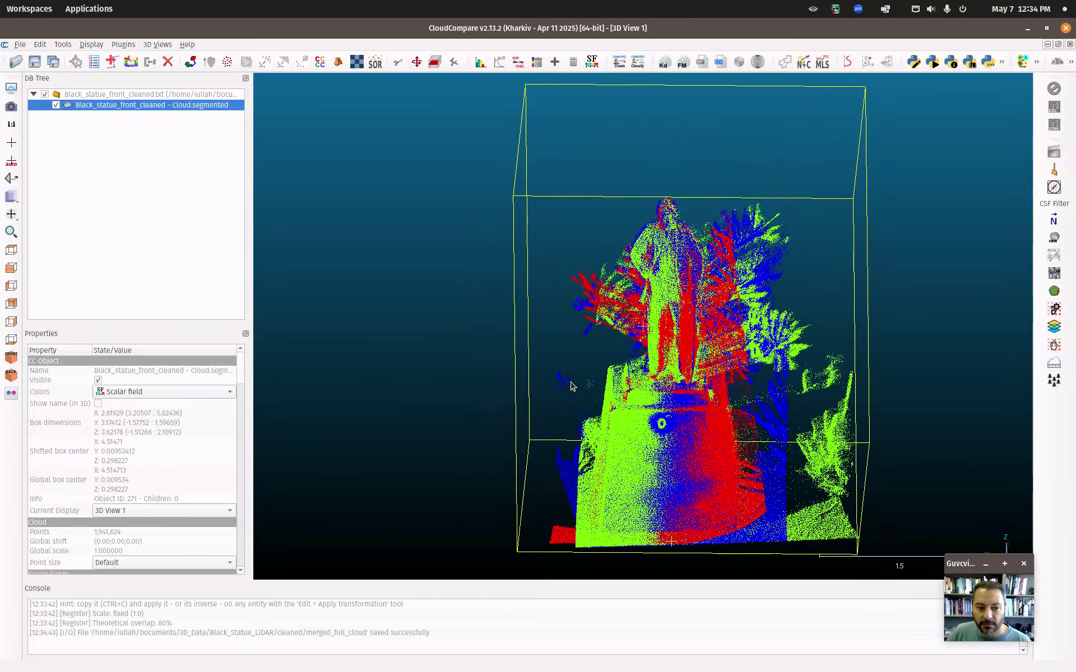
pyautogui.moveTo(598, 508); pyautogui.dragTo(652, 399)
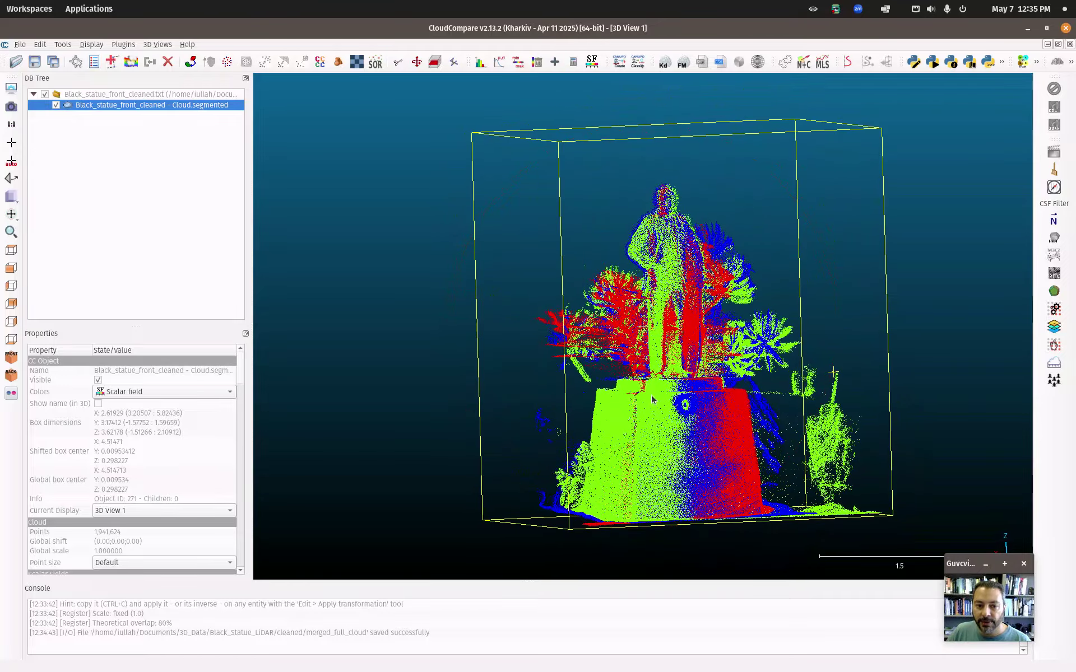
pyautogui.click(167, 394)
pyautogui.click(166, 394)
pyautogui.click(166, 391)
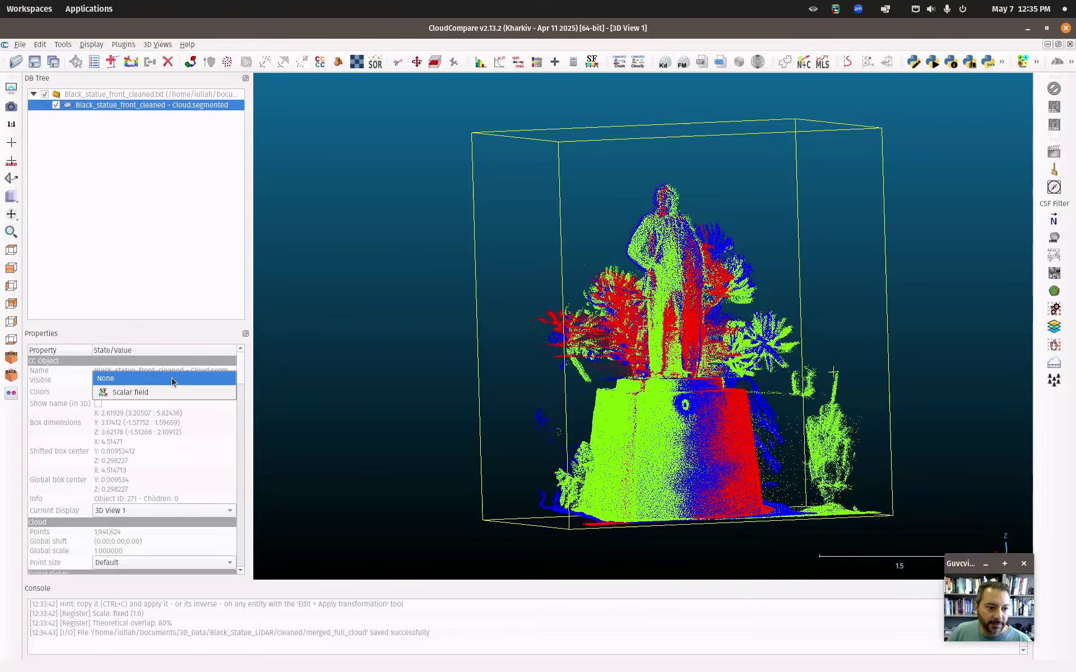
pyautogui.click(173, 376)
pyautogui.moveTo(588, 431); pyautogui.dragTo(406, 496)
pyautogui.click(119, 392)
pyautogui.click(124, 406)
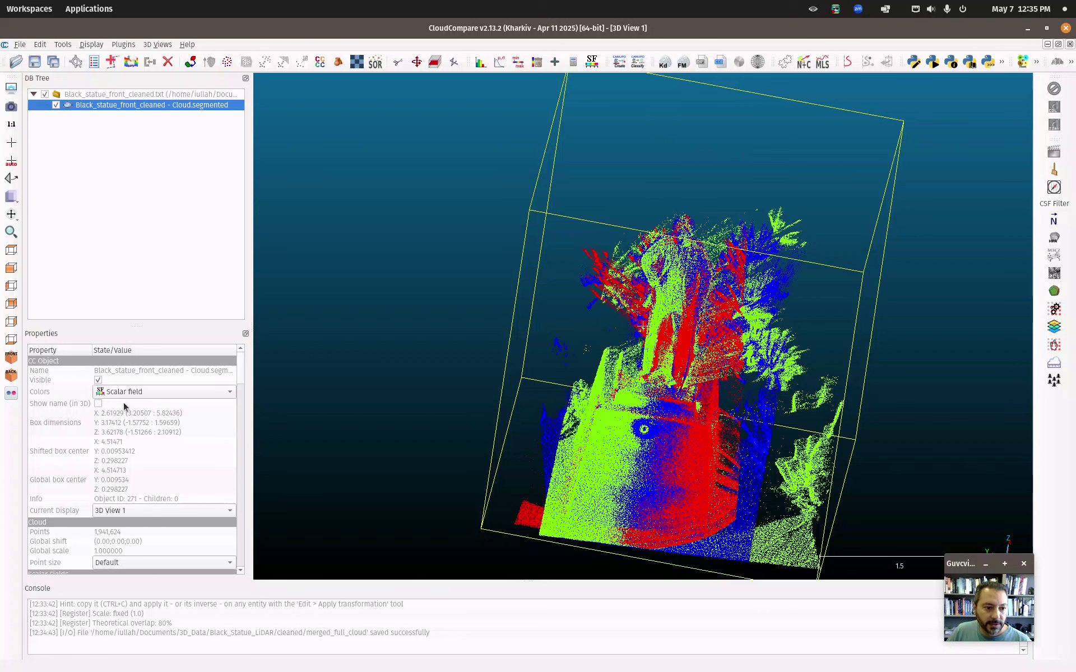
# Step: Set the merged cloud's active scalar field to Reflectivity and inspect it from the front
pyautogui.scroll(-5, 61, 476)
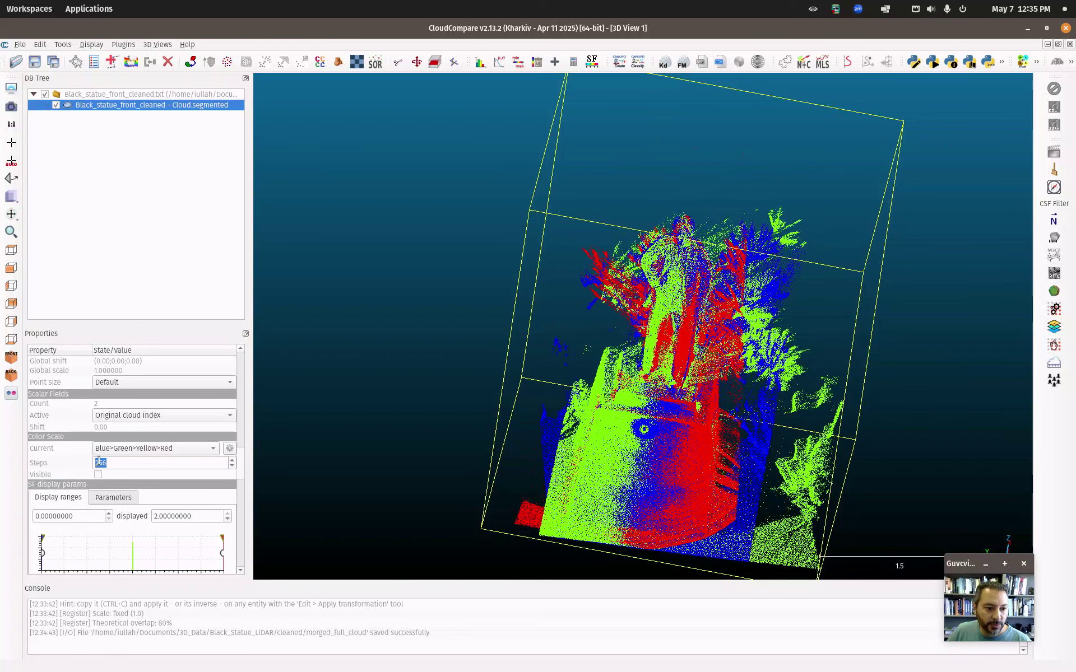
pyautogui.click(128, 416)
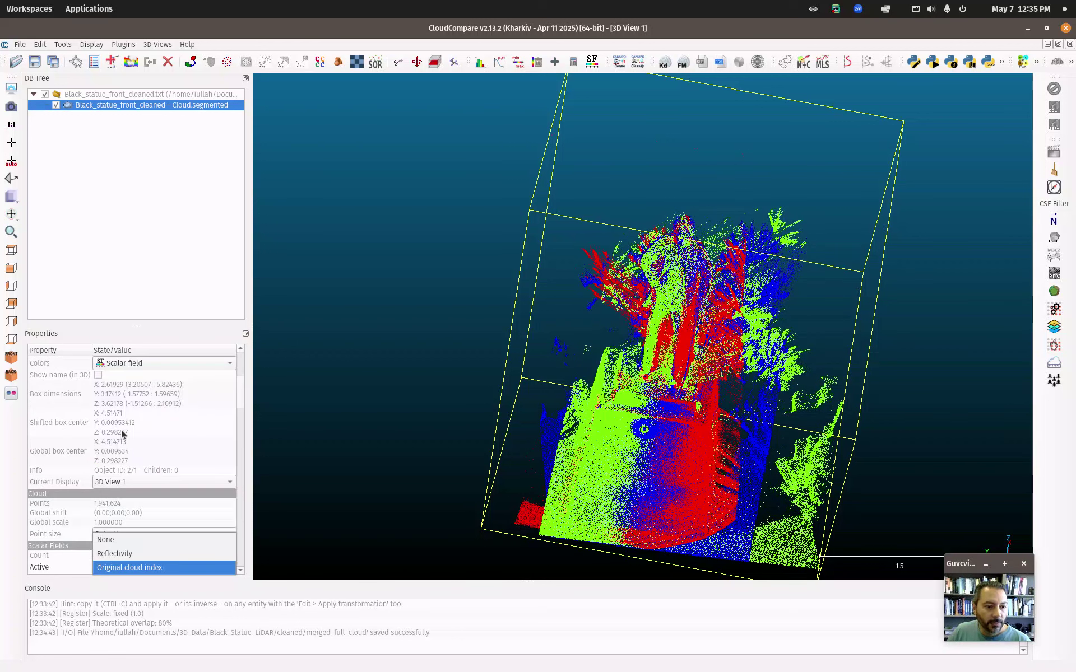
pyautogui.click(118, 553)
pyautogui.moveTo(602, 451); pyautogui.dragTo(638, 381)
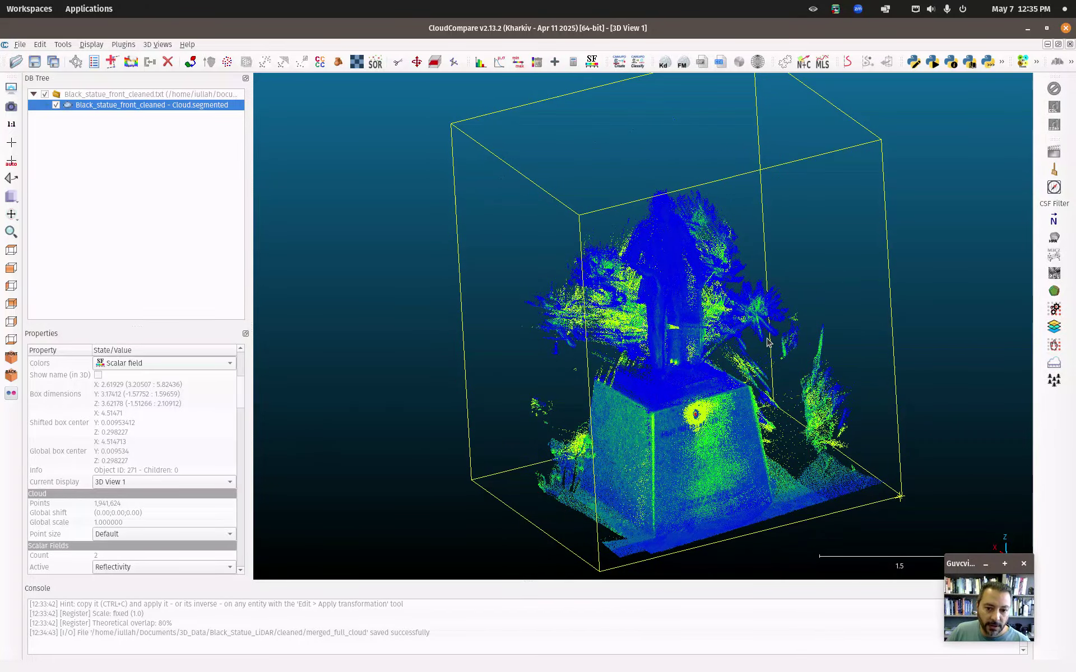
pyautogui.moveTo(694, 437); pyautogui.dragTo(729, 429)
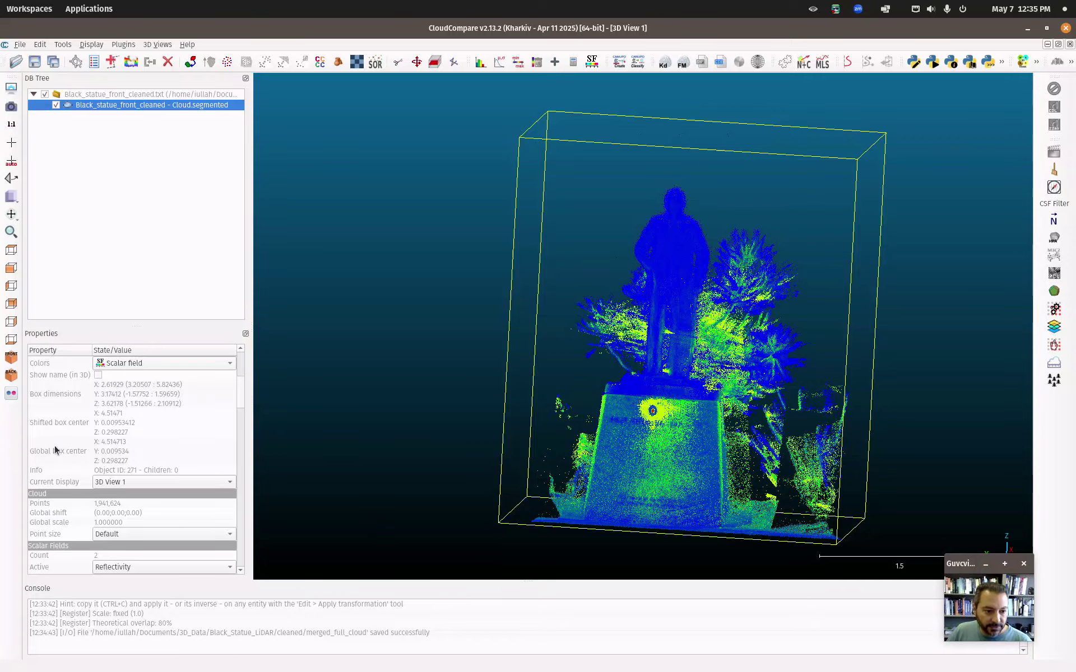
# Step: Set the merged cloud's point size to 2
pyautogui.scroll(-4, 69, 465)
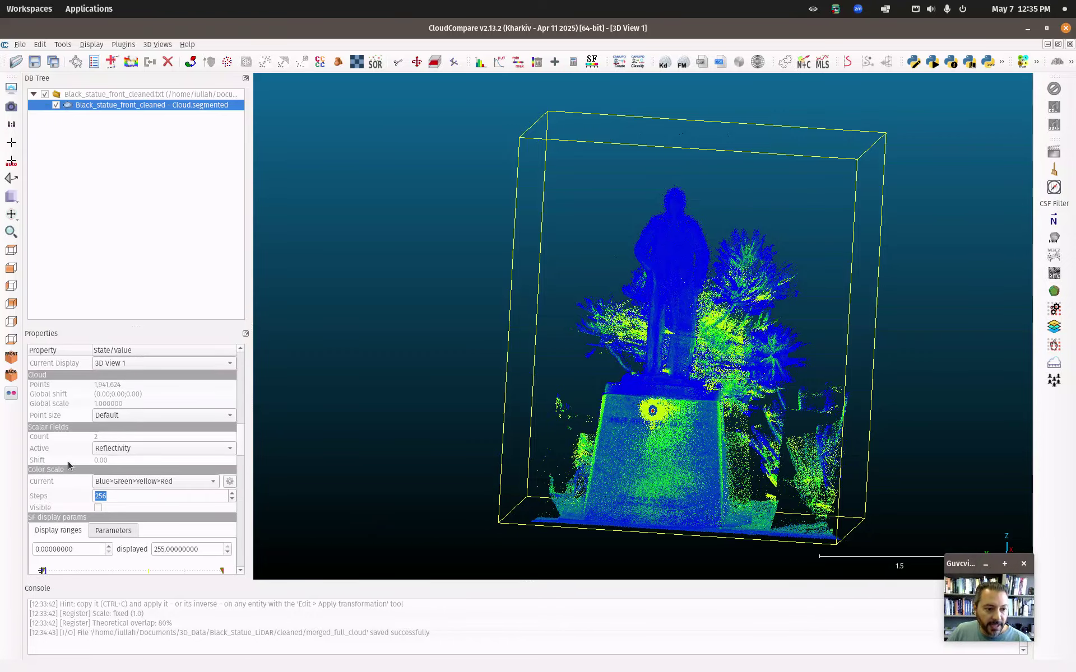
pyautogui.click(160, 416)
pyautogui.click(143, 444)
pyautogui.moveTo(700, 413); pyautogui.dragTo(811, 431)
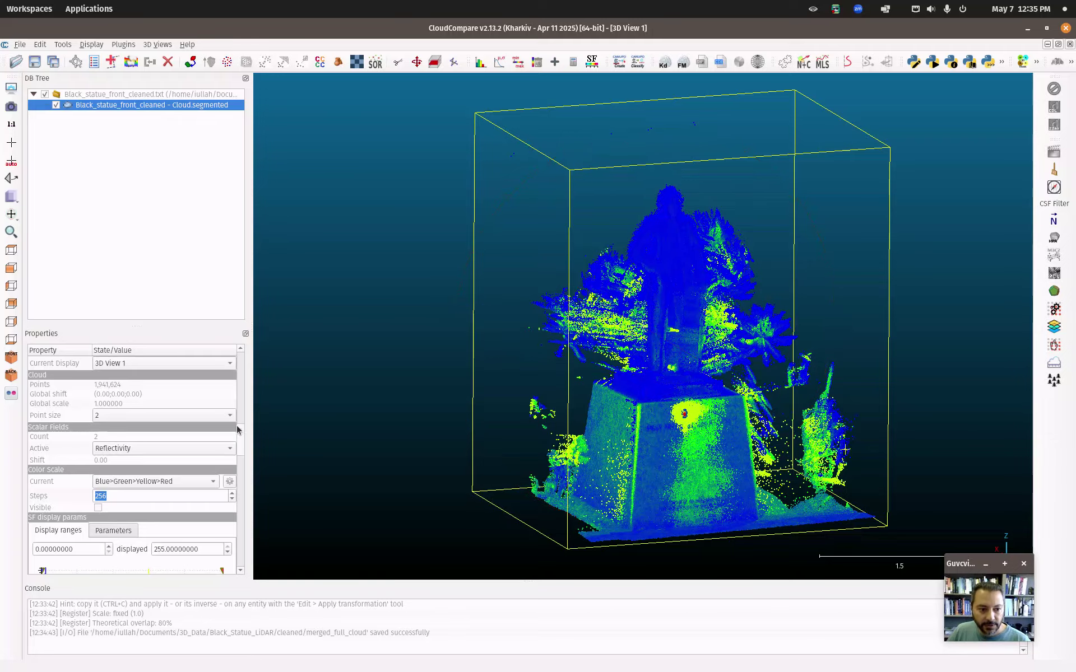
# Step: Try the Grey and Red>White color scales on the merged cloud's reflectivity
pyautogui.click(127, 482)
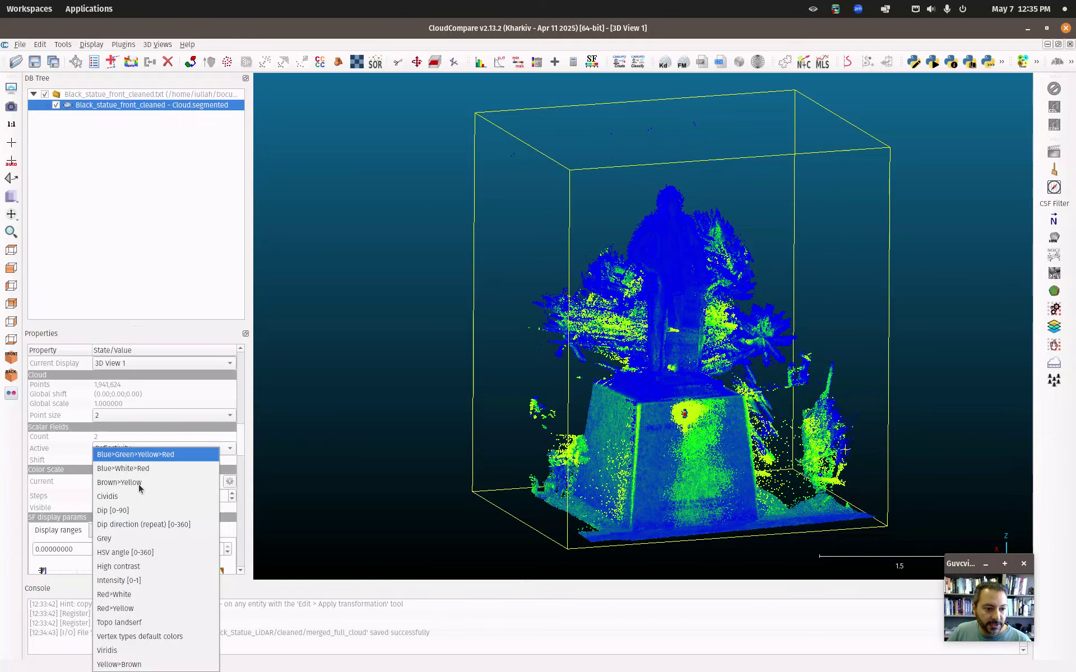
pyautogui.click(120, 538)
pyautogui.moveTo(670, 507); pyautogui.dragTo(616, 466)
pyautogui.click(135, 483)
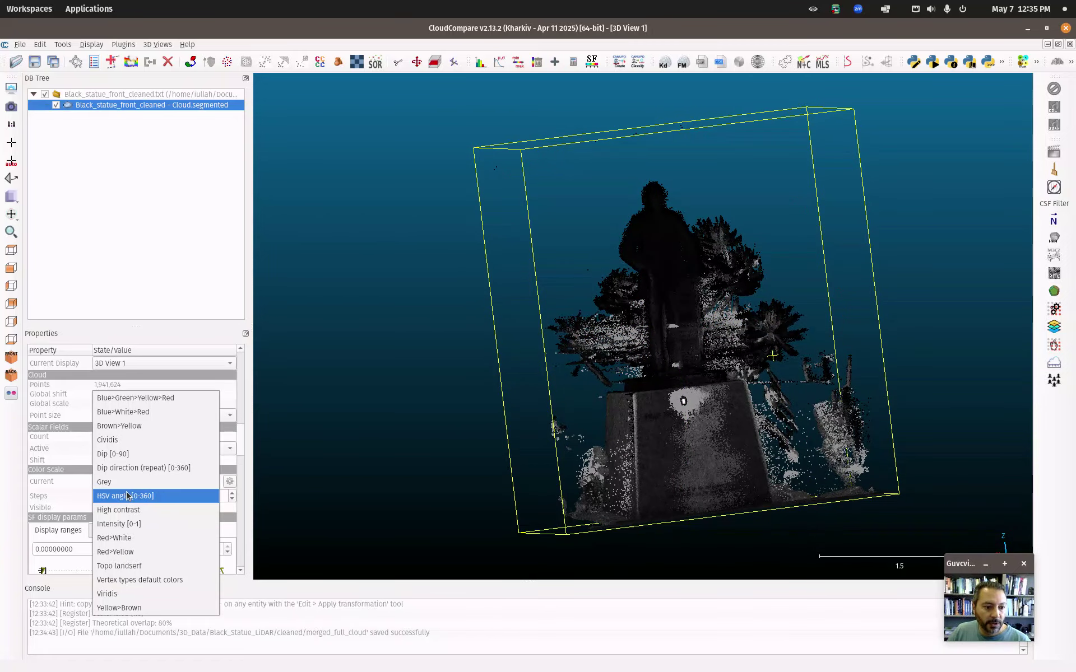
pyautogui.click(122, 538)
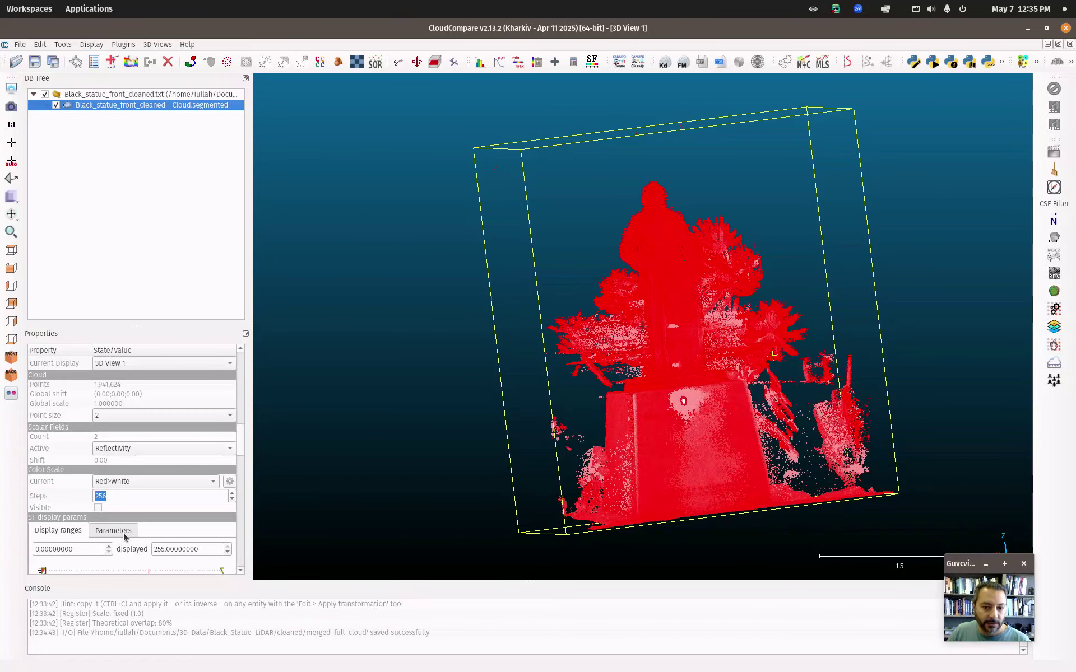
pyautogui.moveTo(547, 501); pyautogui.dragTo(448, 521)
# Step: Try the Yellow>Brown color scale on the merged cloud and return to Blue>Green>Yellow>Red
pyautogui.click(154, 481)
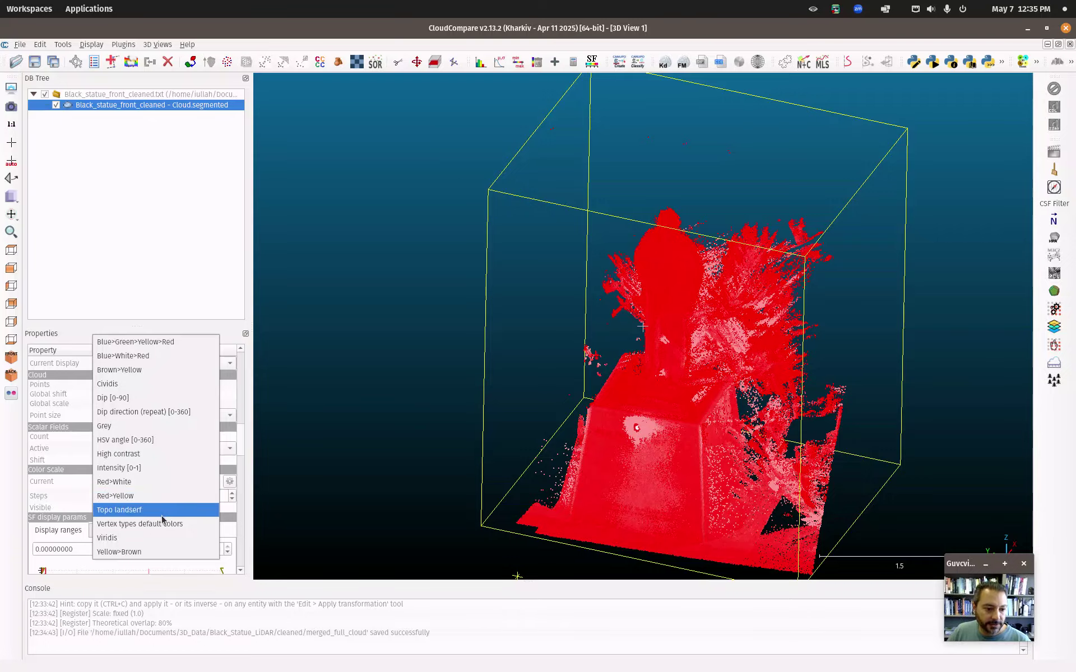
pyautogui.click(129, 538)
pyautogui.click(133, 482)
pyautogui.click(132, 562)
pyautogui.moveTo(396, 488); pyautogui.dragTo(518, 429)
pyautogui.click(124, 482)
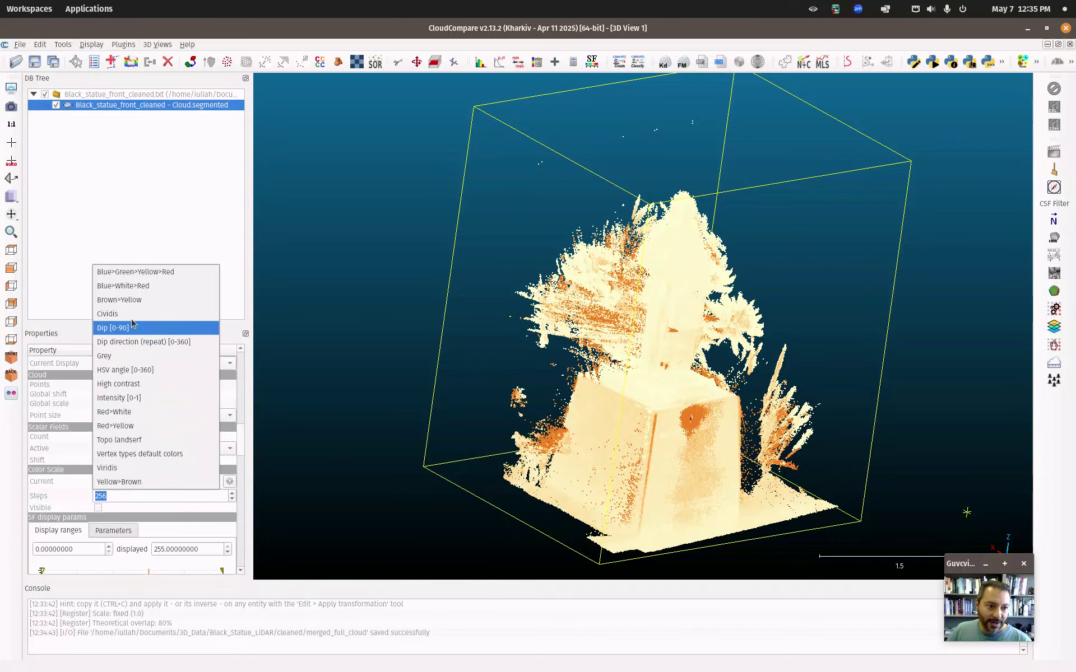
pyautogui.click(151, 272)
pyautogui.moveTo(632, 426); pyautogui.dragTo(264, 409)
# Step: Show the histogram of the merged cloud's Reflectivity values, examine the distribution and close it
pyautogui.scroll(-2, 68, 480)
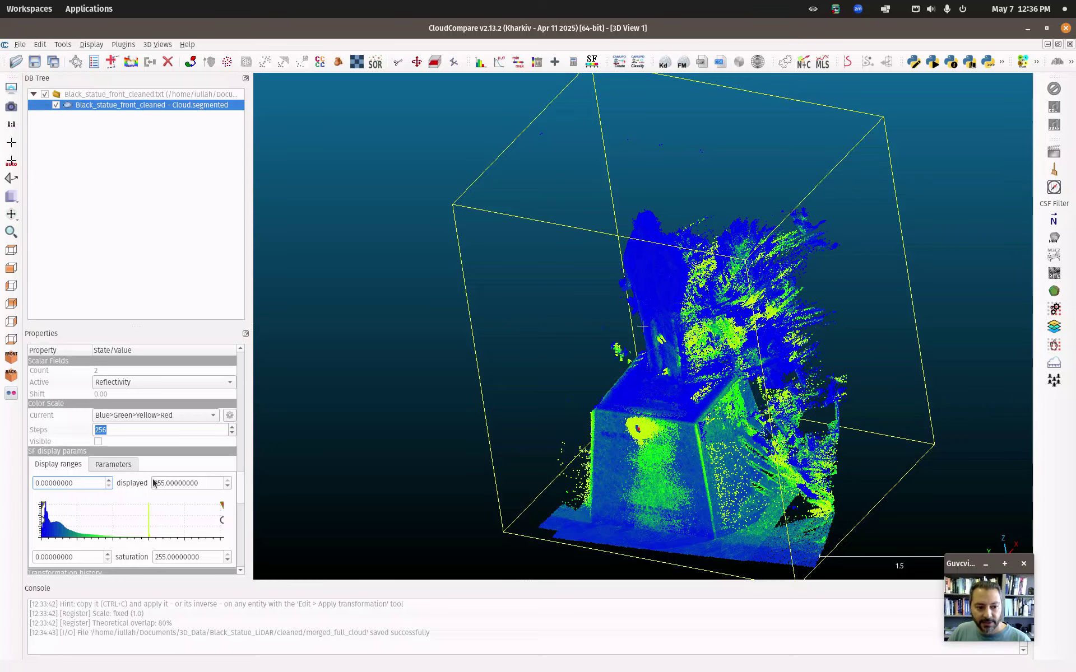
pyautogui.moveTo(668, 432); pyautogui.dragTo(421, 337)
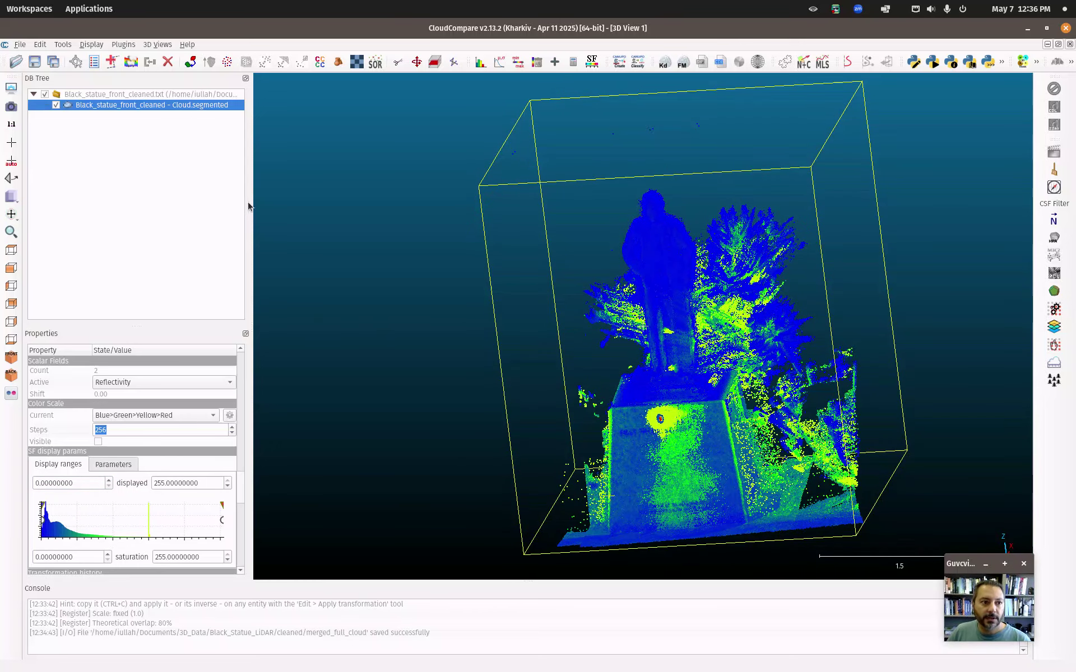
pyautogui.click(62, 45)
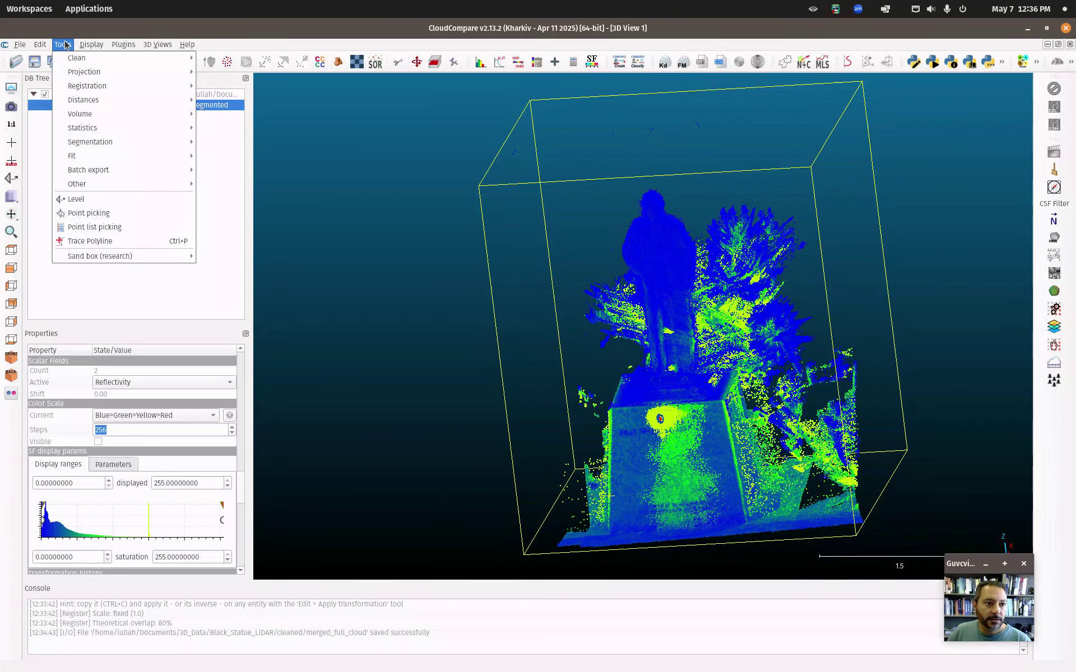
pyautogui.moveTo(42, 49)
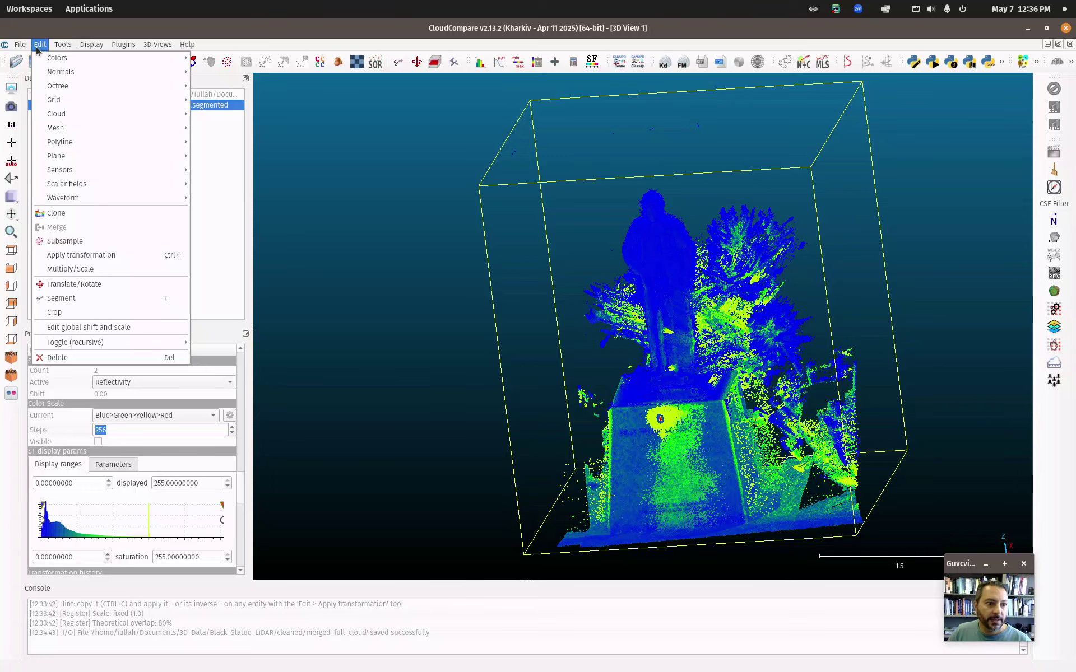
pyautogui.moveTo(102, 184)
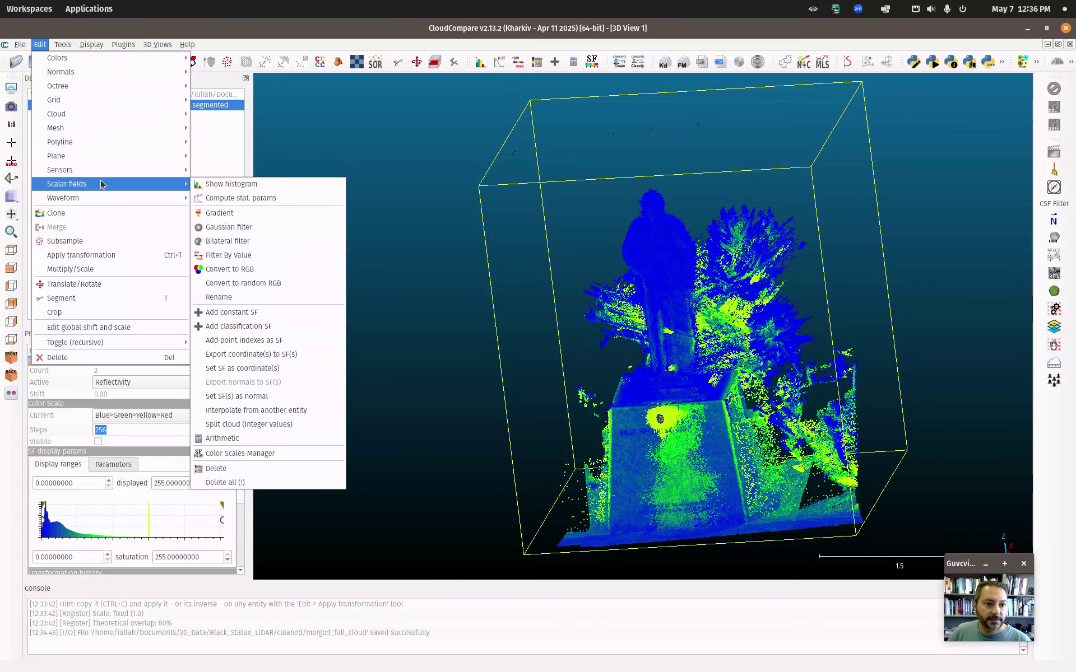
pyautogui.click(234, 185)
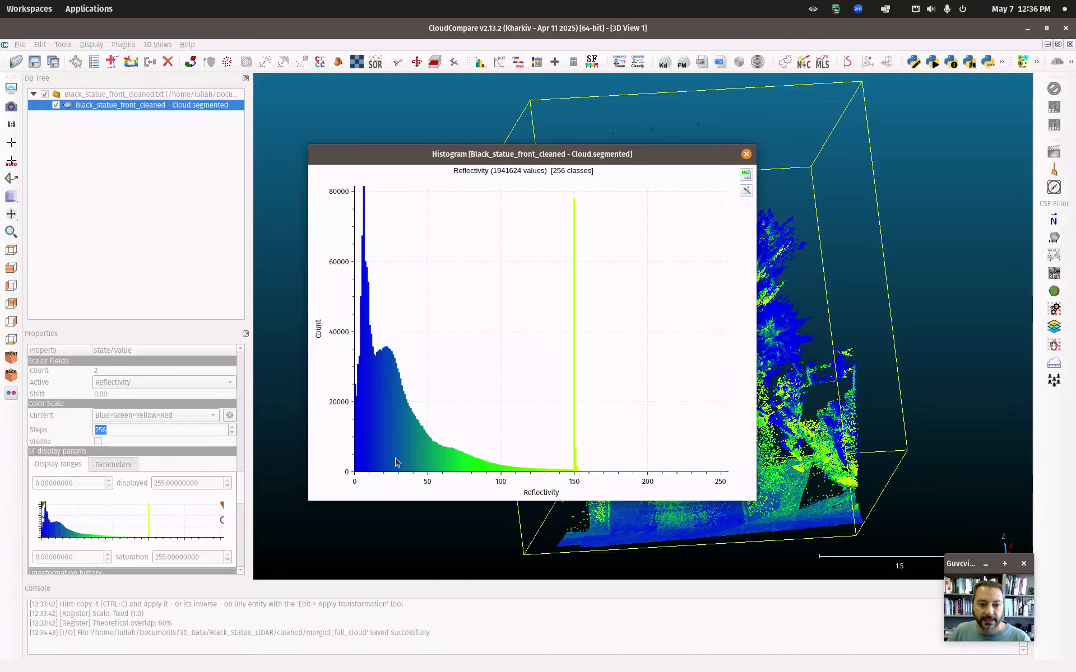
pyautogui.click(746, 154)
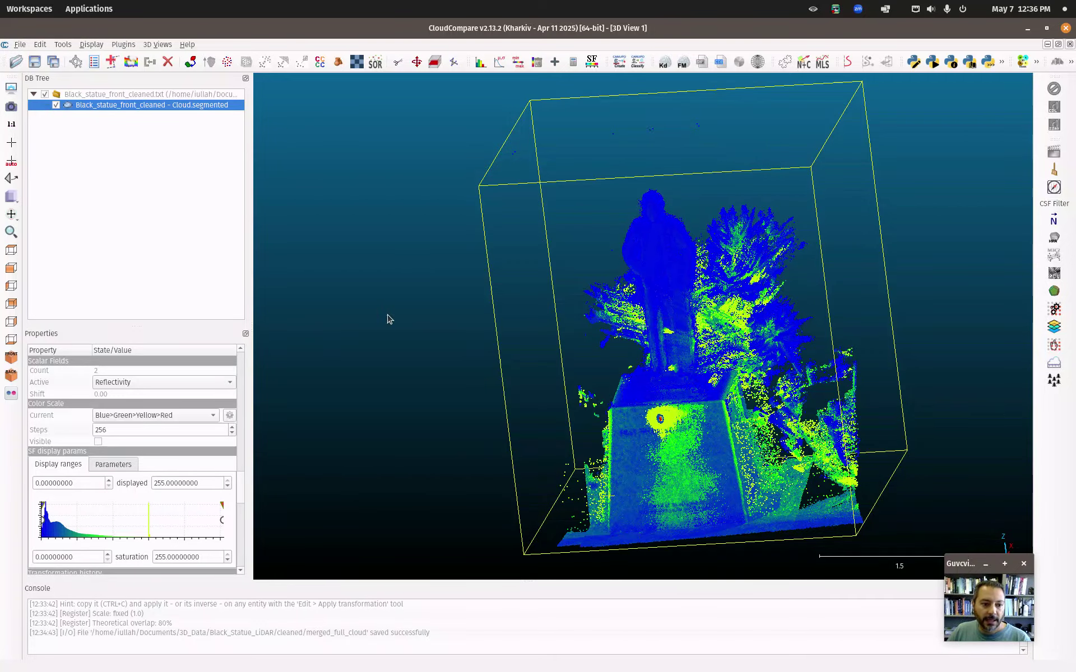
pyautogui.moveTo(548, 424); pyautogui.dragTo(788, 315)
pyautogui.moveTo(585, 218); pyautogui.dragTo(672, 342)
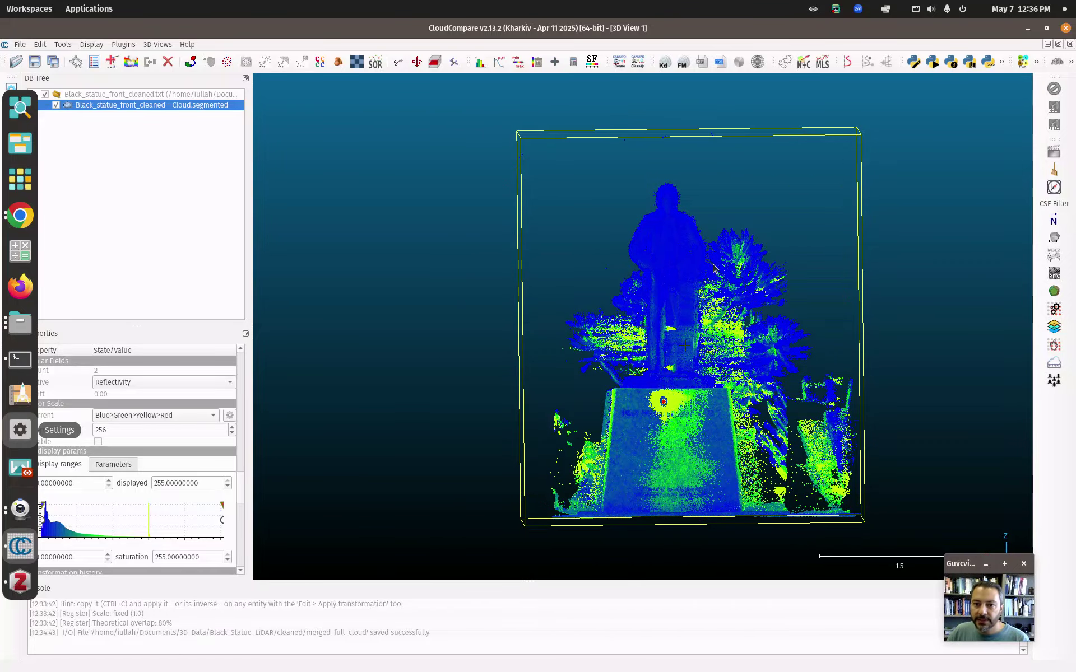
pyautogui.moveTo(266, 86)
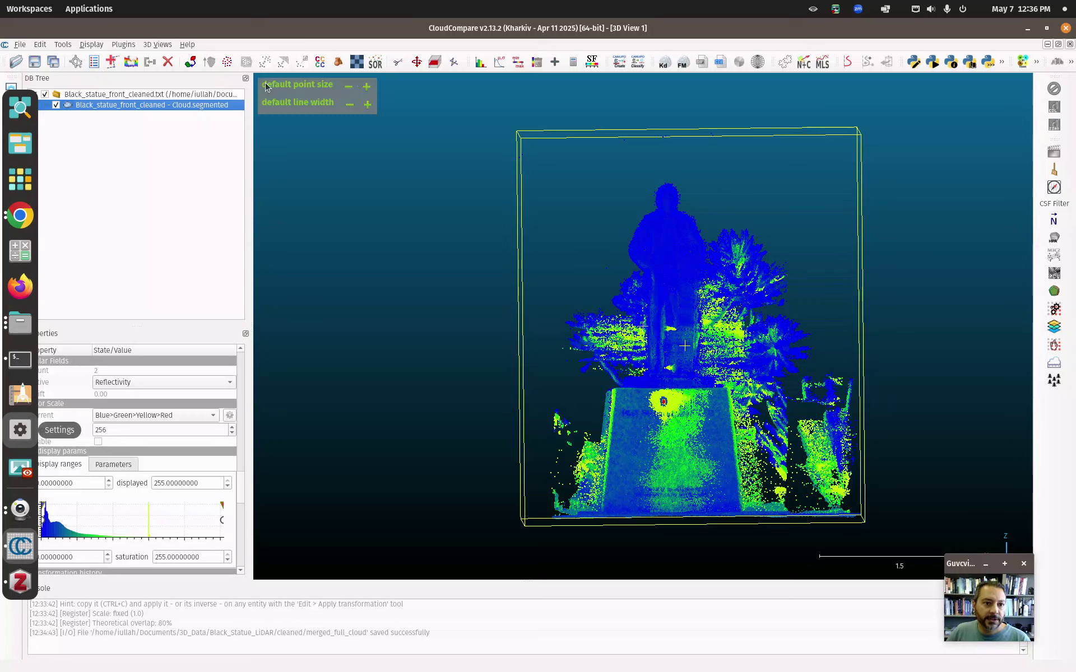
# Step: Segment the vegetation to the right of the statue and pedestal out of the merged cloud with a polygon in the front view
pyautogui.click(398, 62)
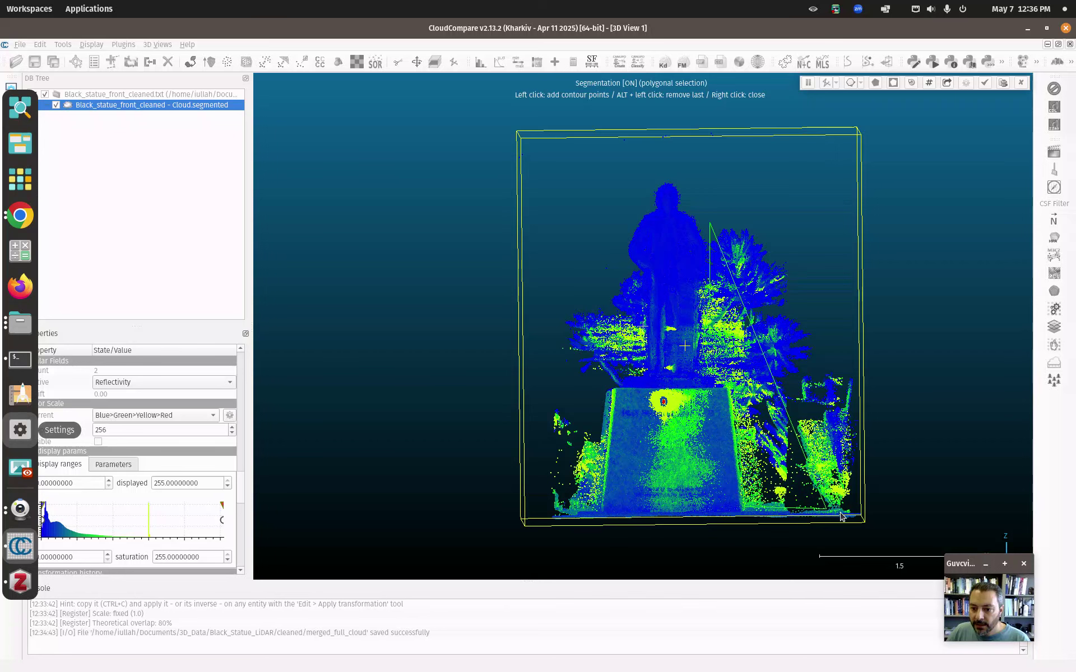
pyautogui.click(874, 511)
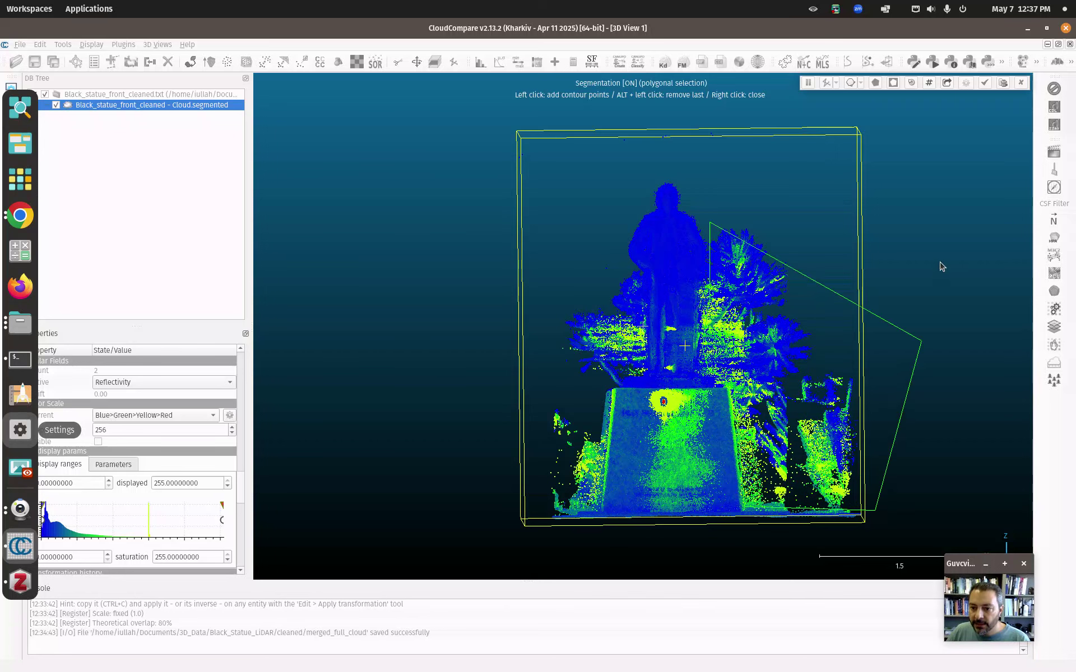
pyautogui.rightClick(940, 152)
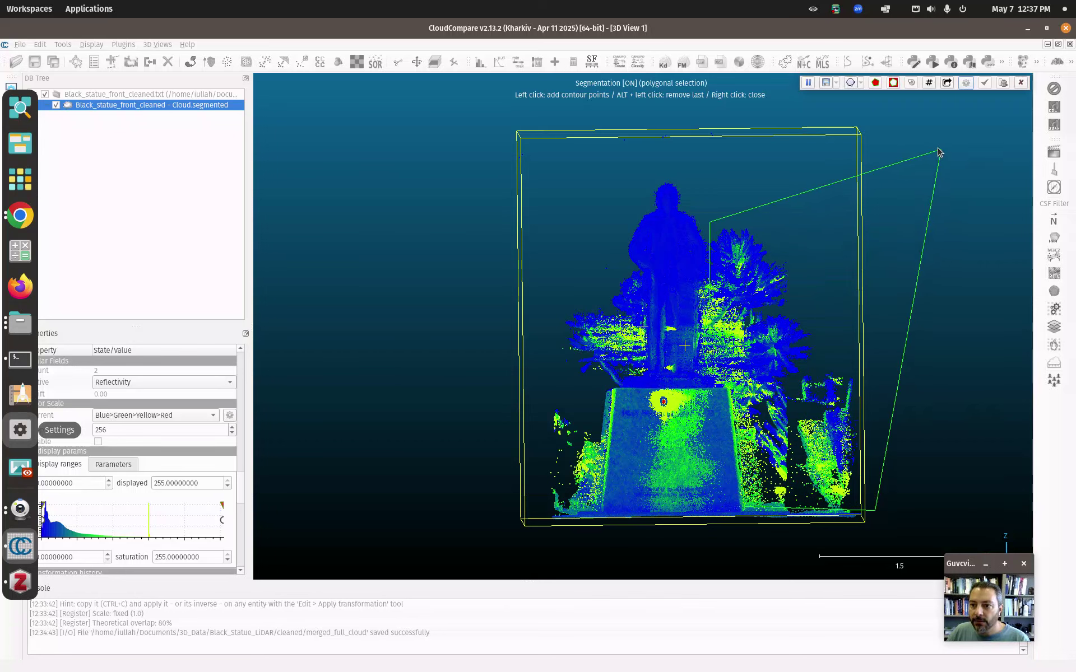
pyautogui.click(876, 83)
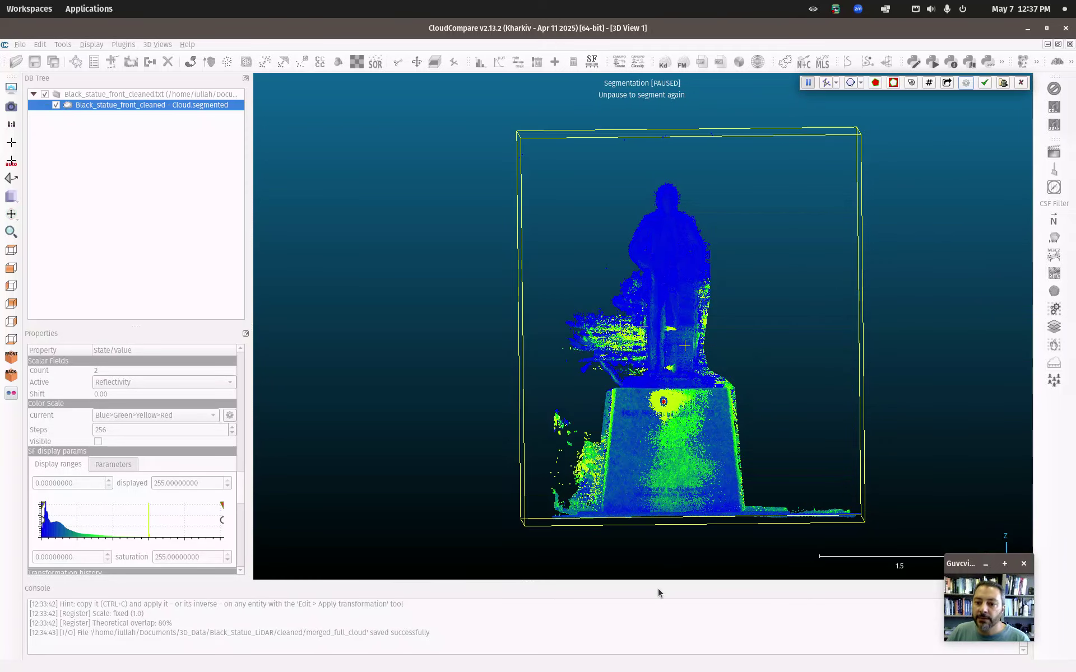
pyautogui.click(984, 83)
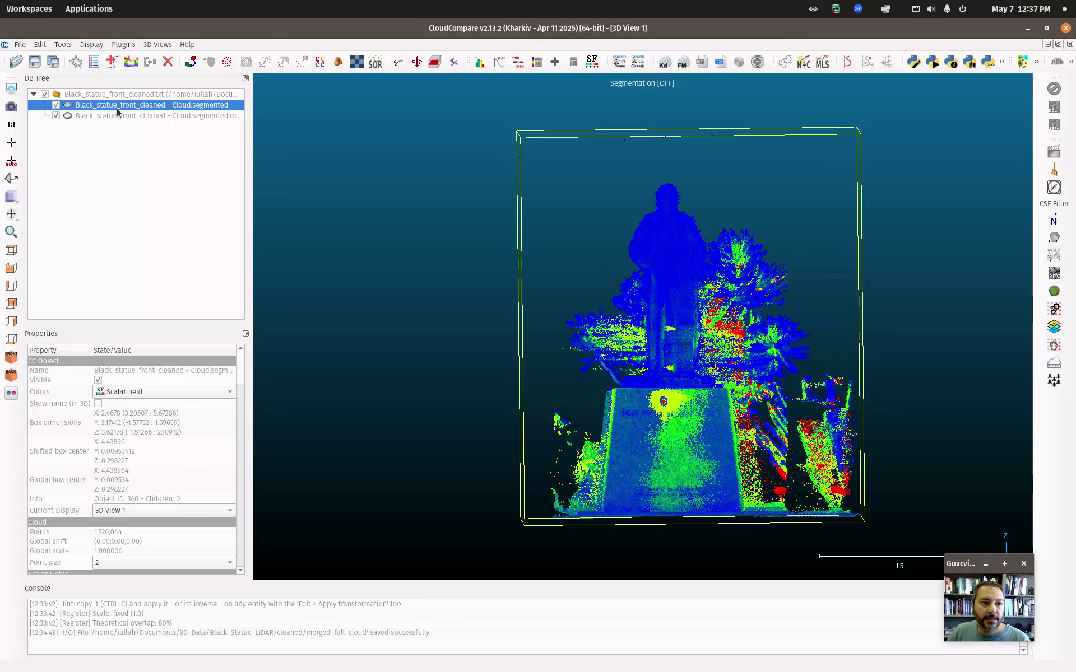
# Step: Check the segmented vegetation part by toggling its visibility, and delete it
pyautogui.click(56, 116)
pyautogui.click(56, 116)
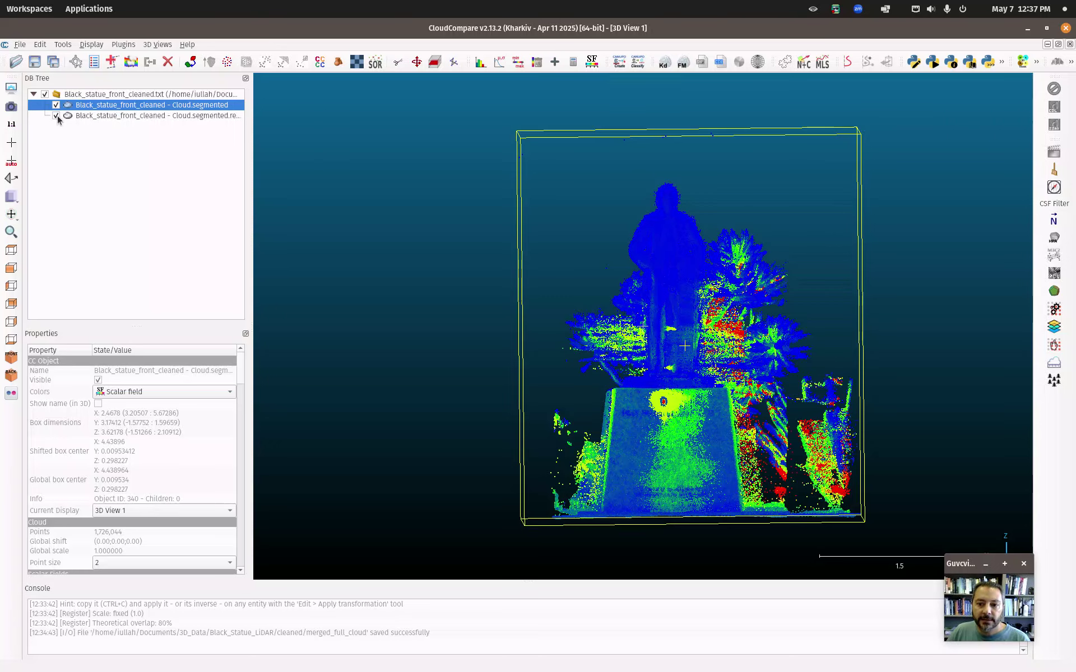
pyautogui.rightClick(87, 117)
pyautogui.click(144, 219)
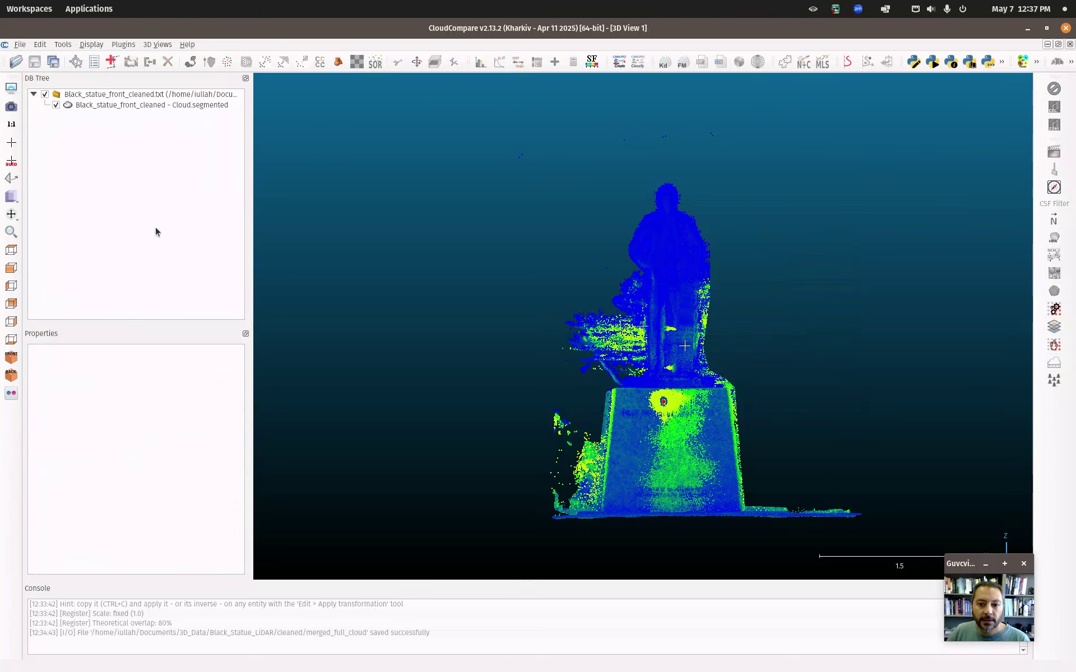
# Step: Segment the vegetation to the left of the statue and pedestal out of the cloud with a polygon, keeping the points outside it
pyautogui.moveTo(631, 412); pyautogui.dragTo(664, 187)
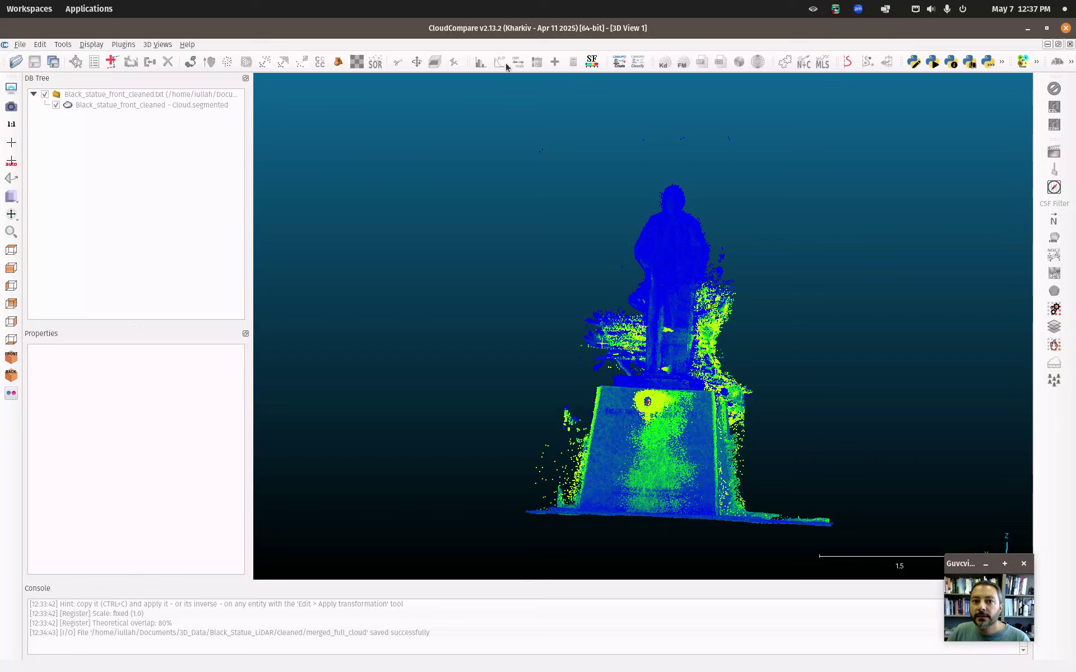
pyautogui.click(130, 105)
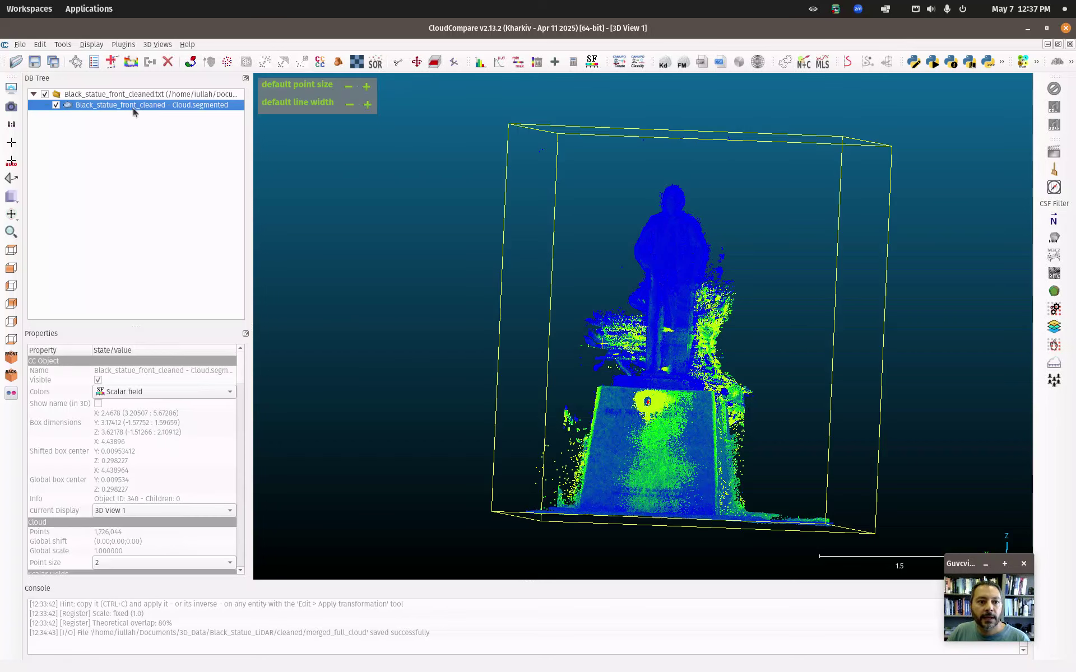
pyautogui.click(397, 62)
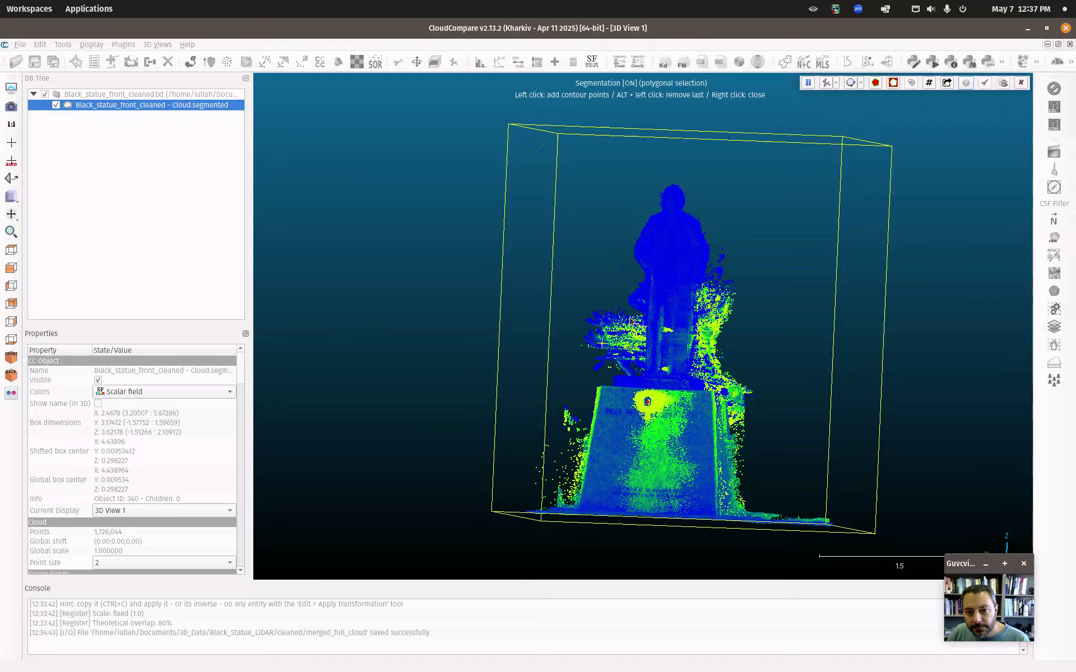
pyautogui.click(808, 82)
pyautogui.moveTo(846, 303); pyautogui.dragTo(664, 289)
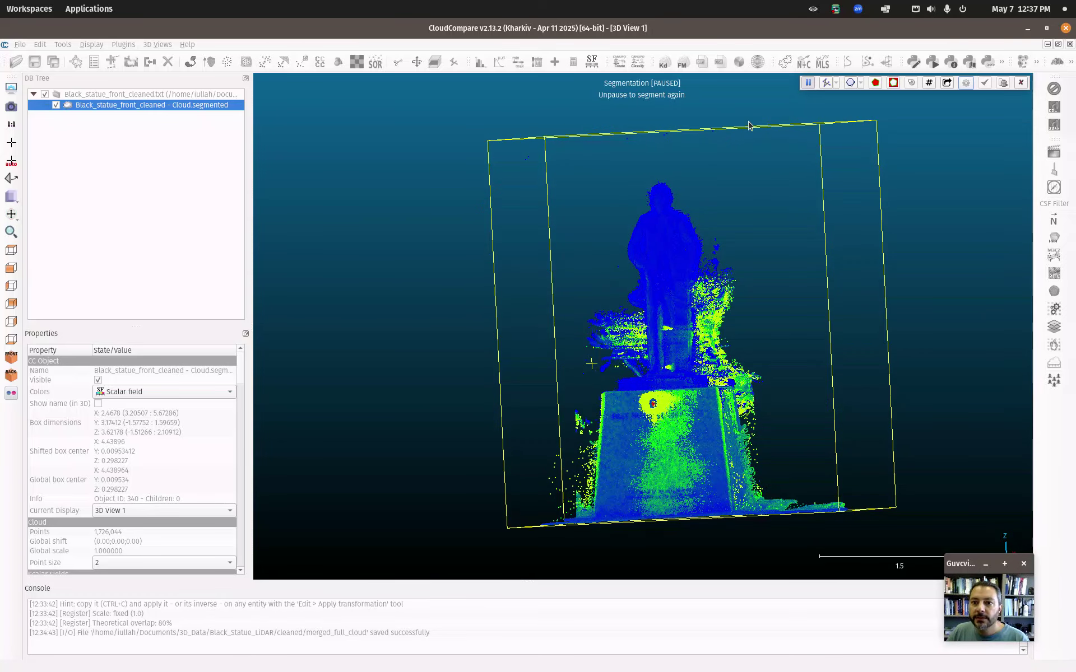
pyautogui.click(808, 83)
pyautogui.click(601, 391)
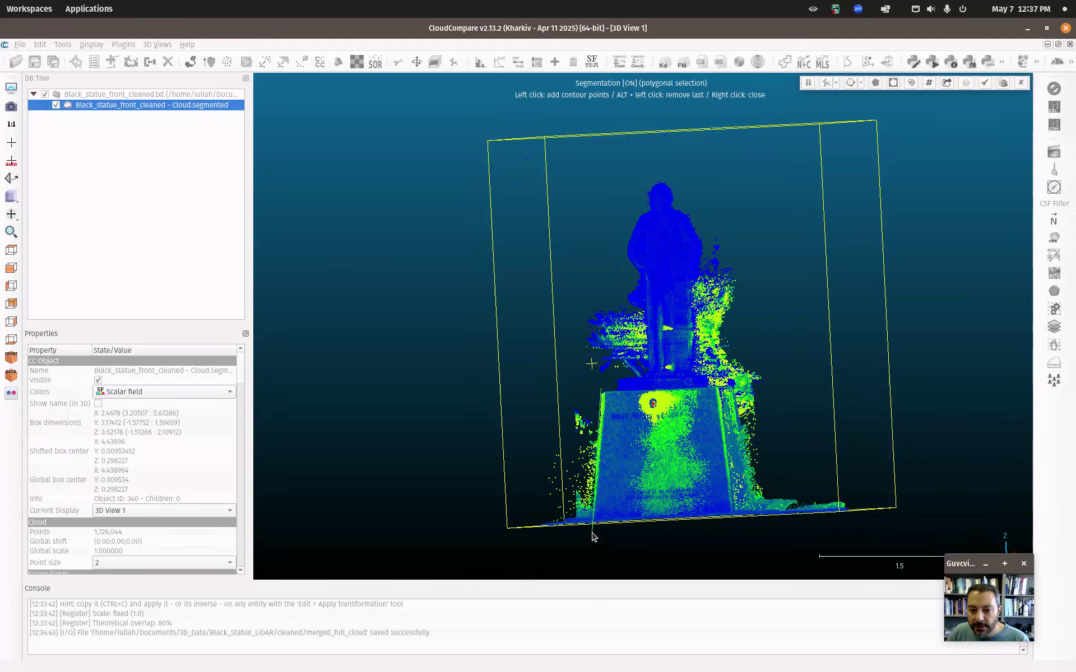
pyautogui.click(521, 524)
pyautogui.click(476, 374)
pyautogui.click(541, 254)
pyautogui.click(615, 275)
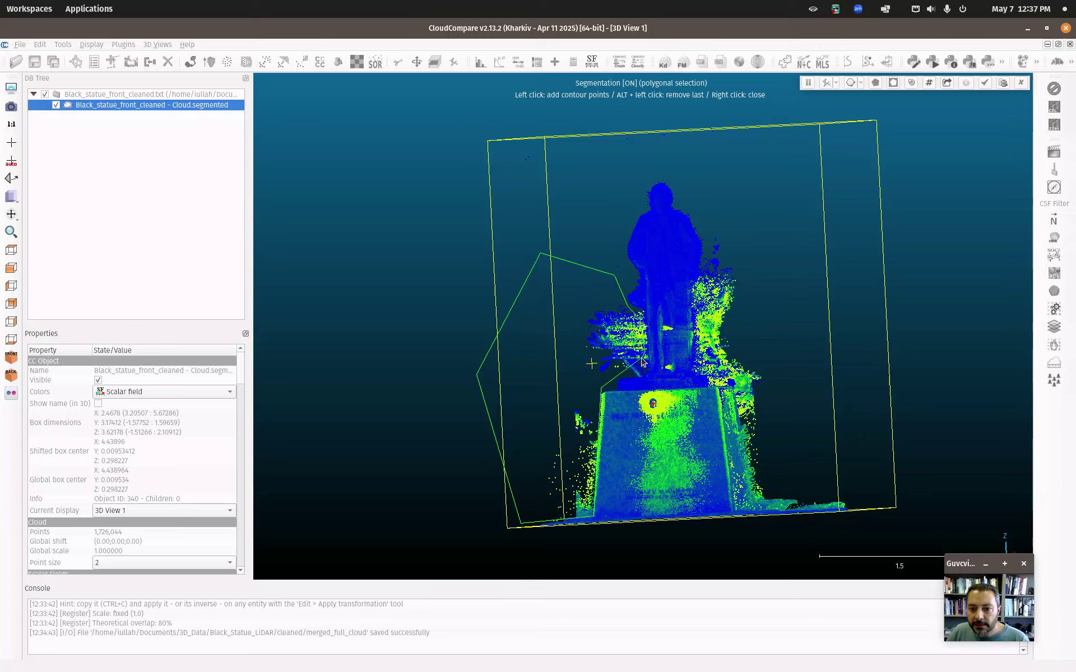
pyautogui.rightClick(601, 389)
pyautogui.click(893, 83)
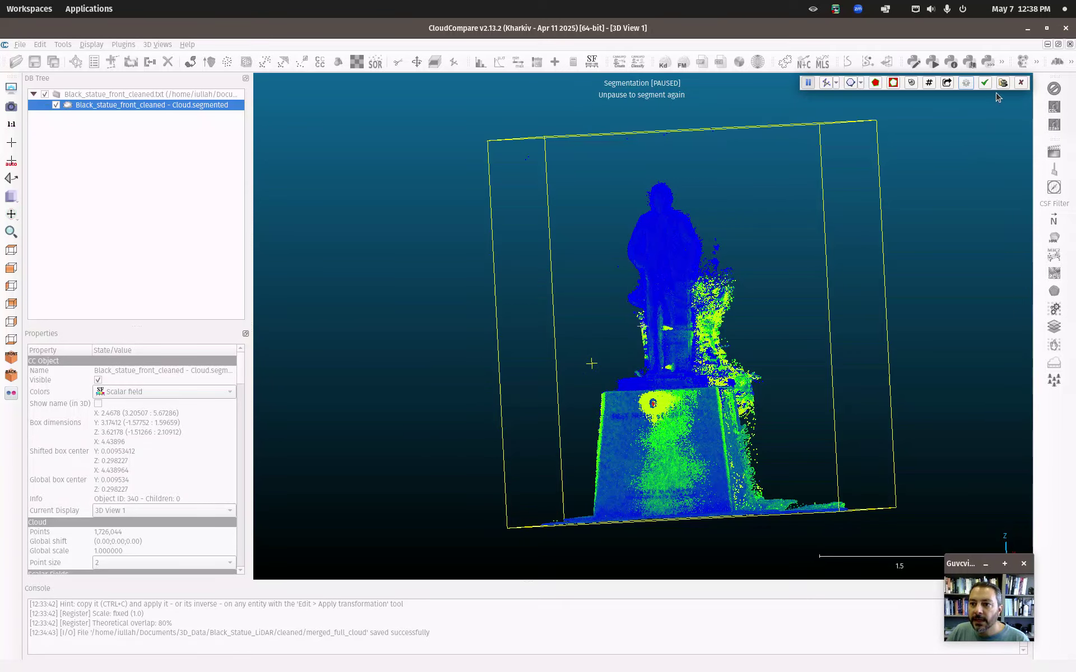
pyautogui.click(985, 83)
# Step: Toggle the visibility of the cut-off vegetation left of the statue to check it, and delete that part
pyautogui.click(92, 116)
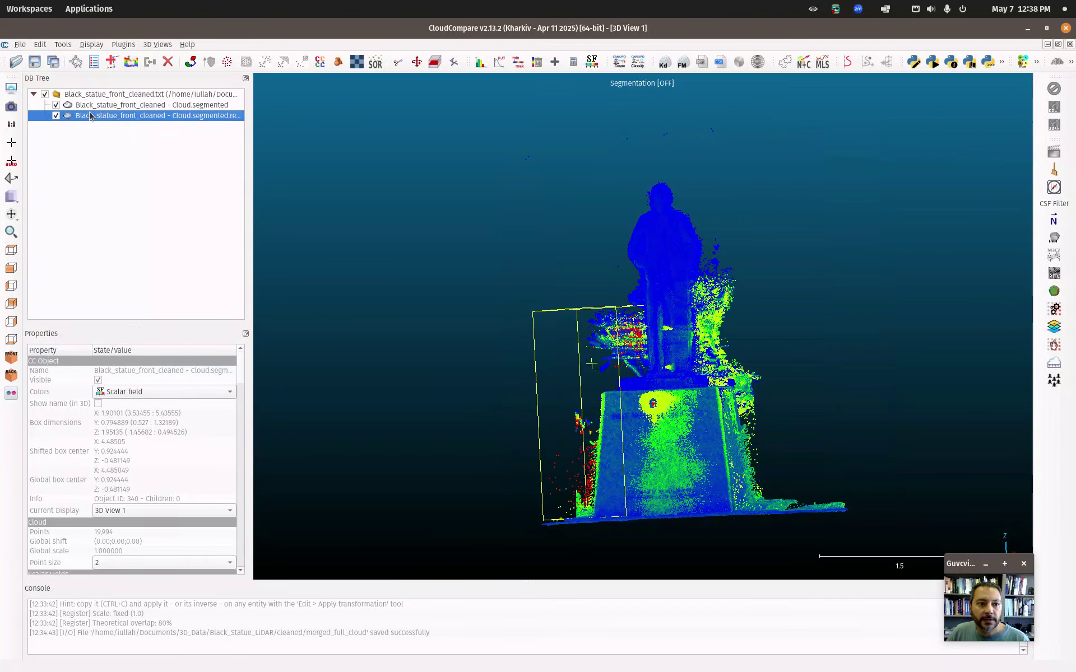
pyautogui.click(56, 116)
pyautogui.click(56, 116)
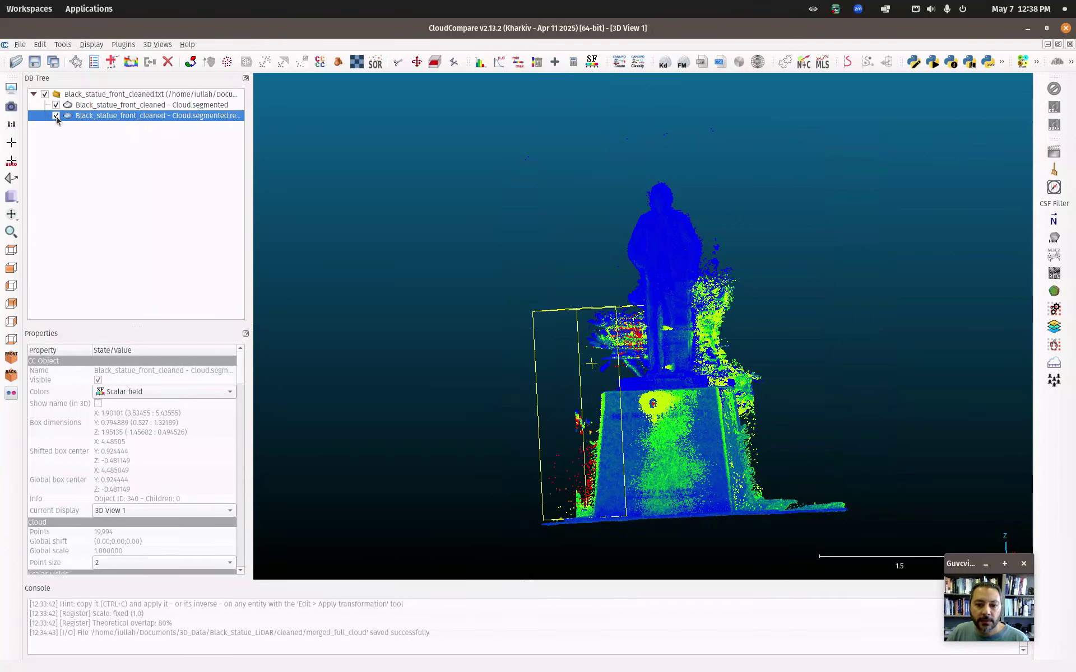
pyautogui.rightClick(101, 117)
pyautogui.click(120, 220)
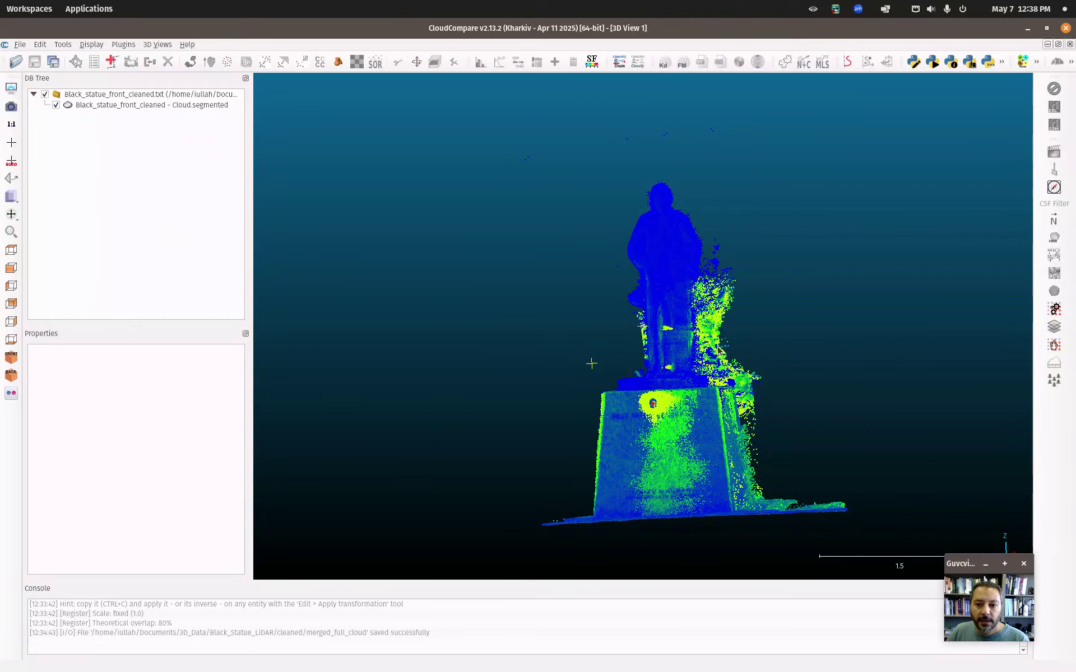
# Step: Segment the vegetation behind the statue and pedestal out of the cloud with a polygon in a side view, keeping the points outside it
pyautogui.moveTo(688, 384); pyautogui.dragTo(468, 293)
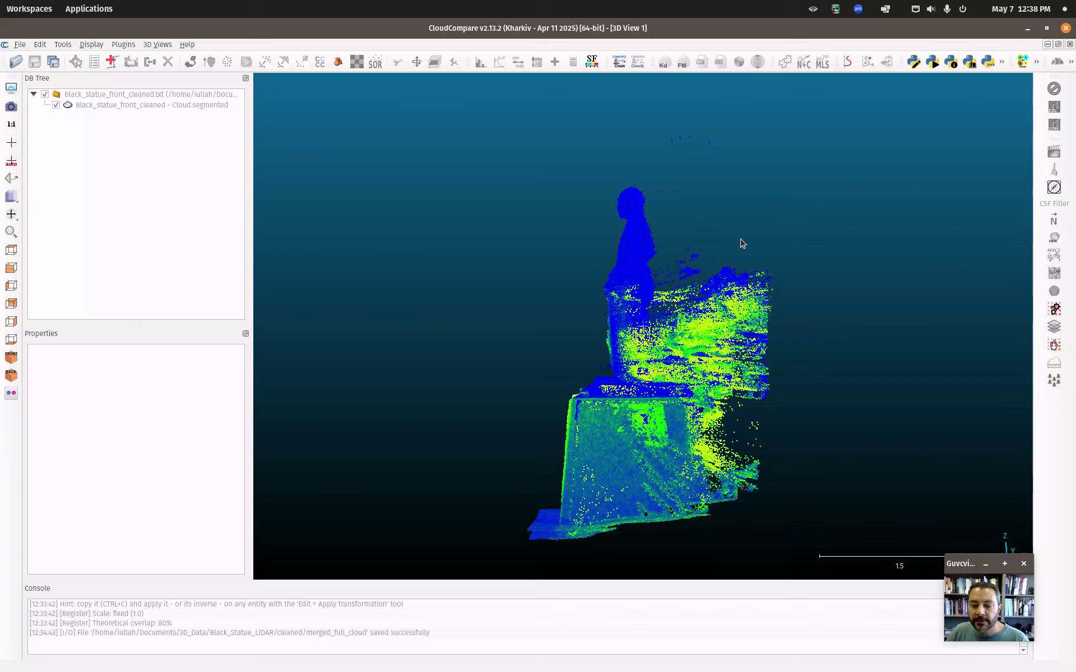
pyautogui.click(206, 105)
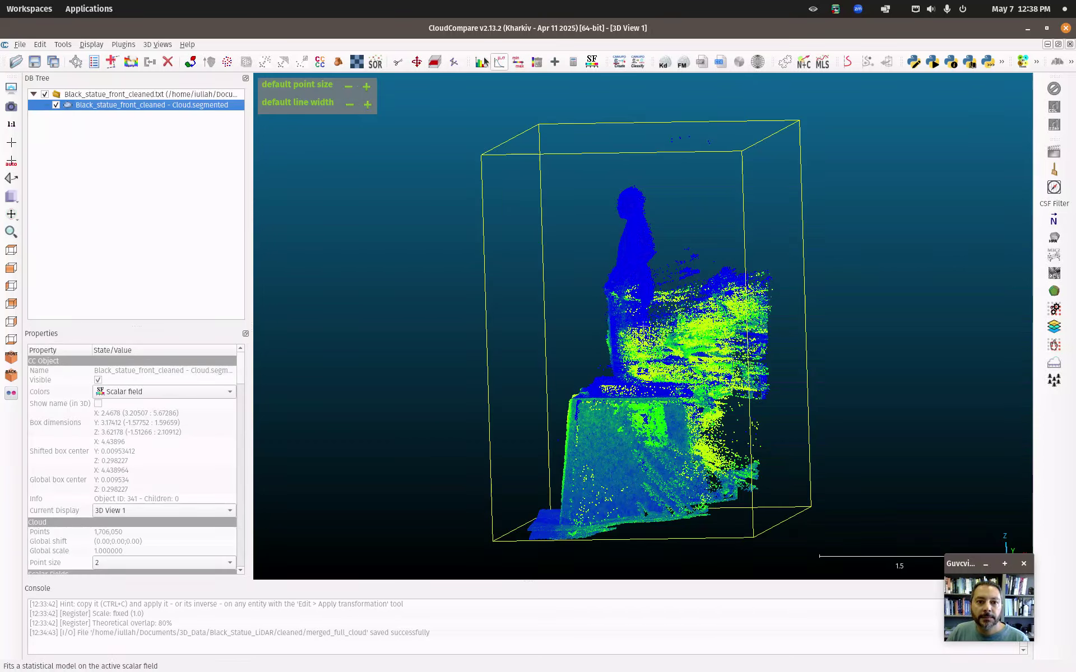
pyautogui.click(398, 61)
pyautogui.click(658, 264)
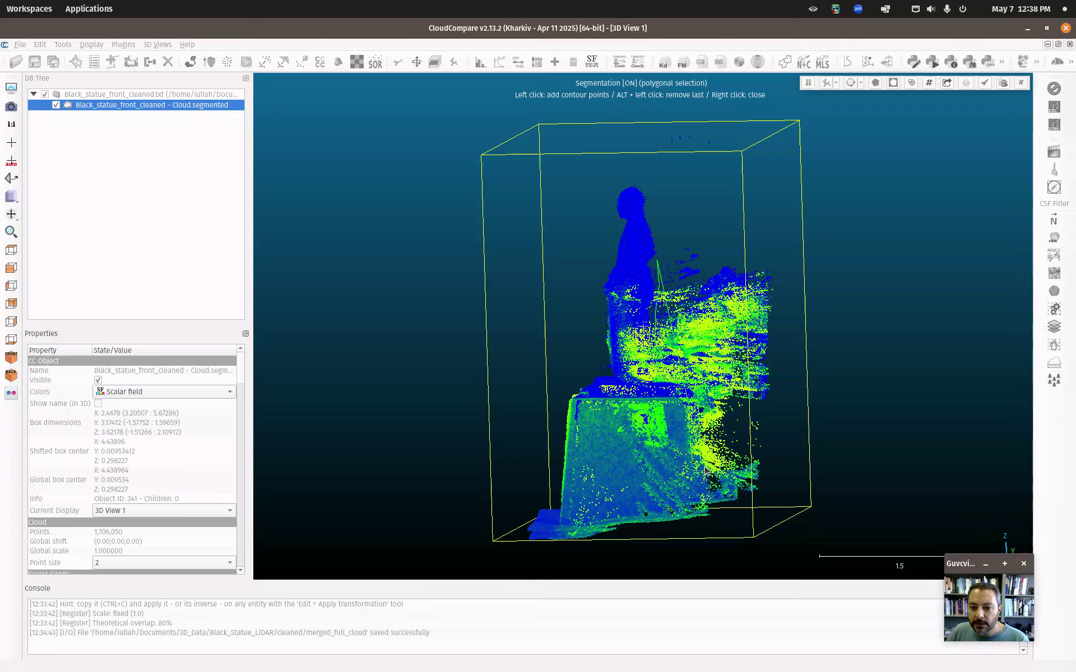
pyautogui.click(719, 514)
pyautogui.click(827, 498)
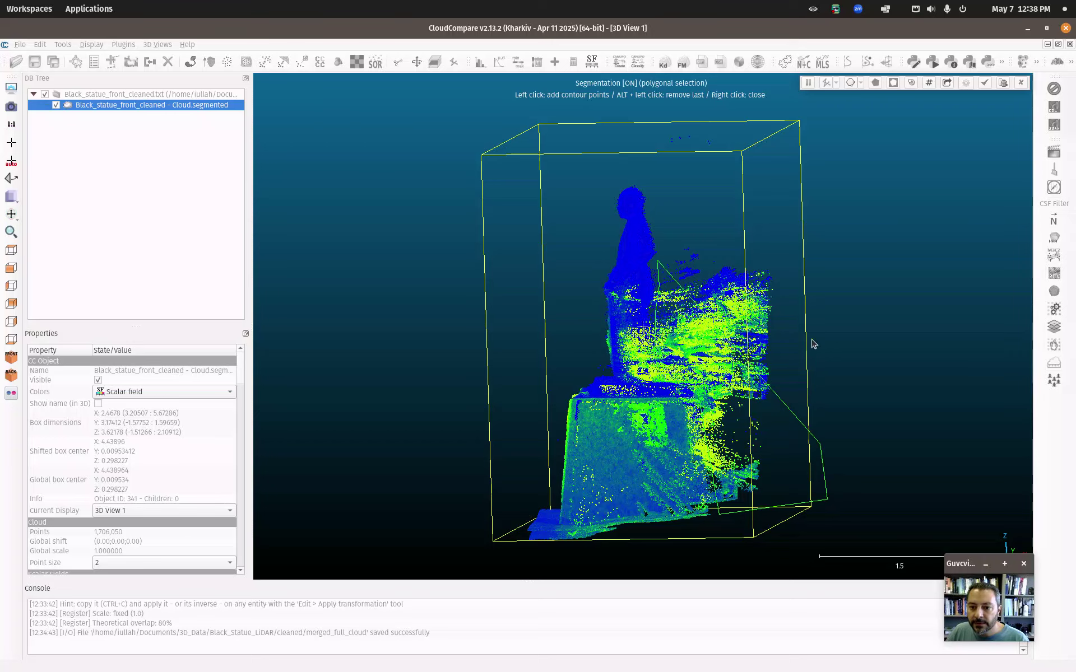
pyautogui.rightClick(766, 144)
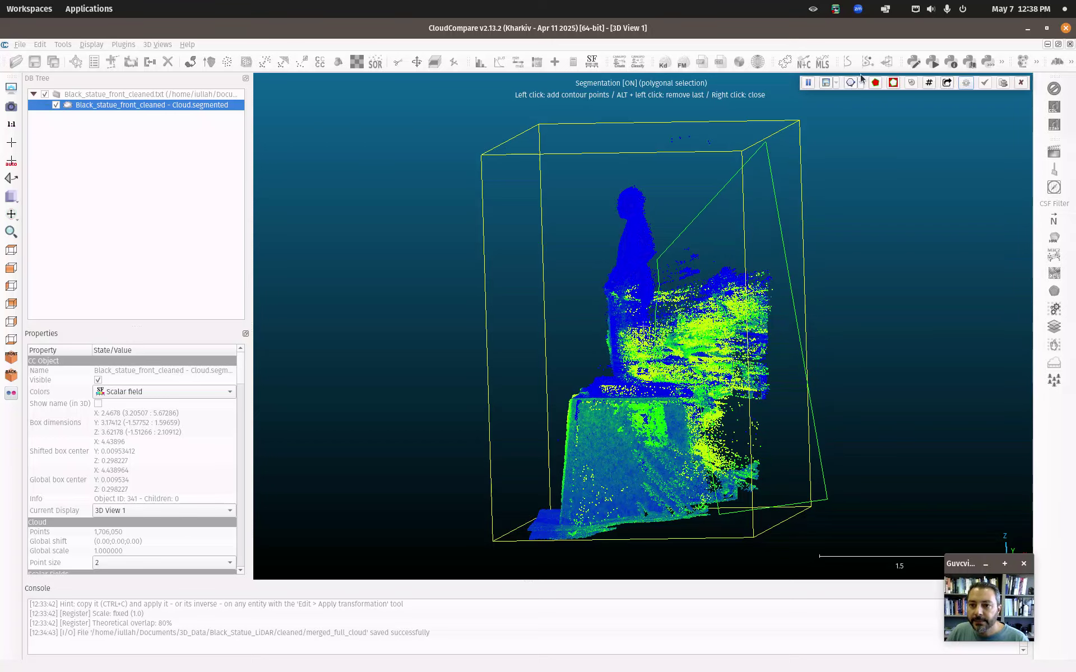
pyautogui.click(893, 84)
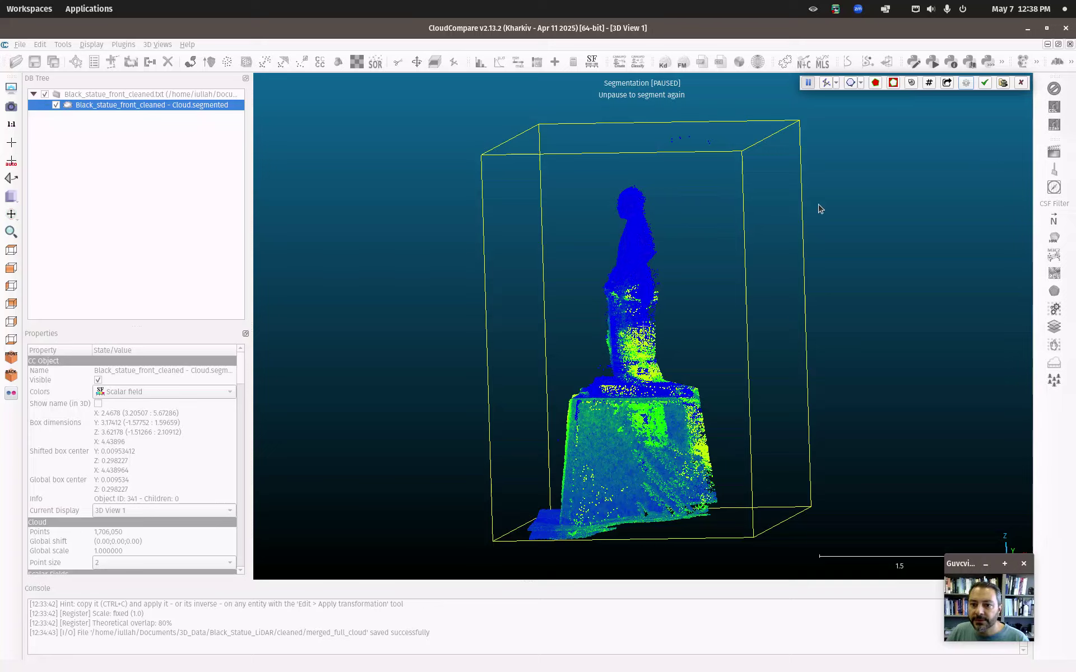
pyautogui.click(985, 83)
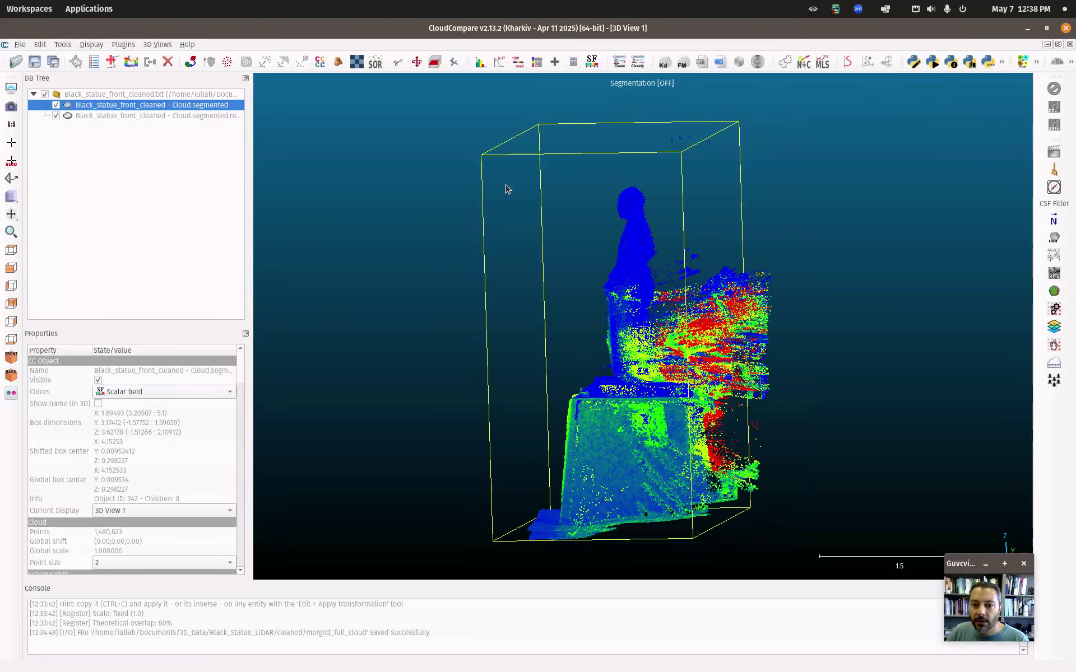
# Step: Delete the segmented vegetation part behind the statue
pyautogui.click(100, 116)
pyautogui.rightClick(100, 116)
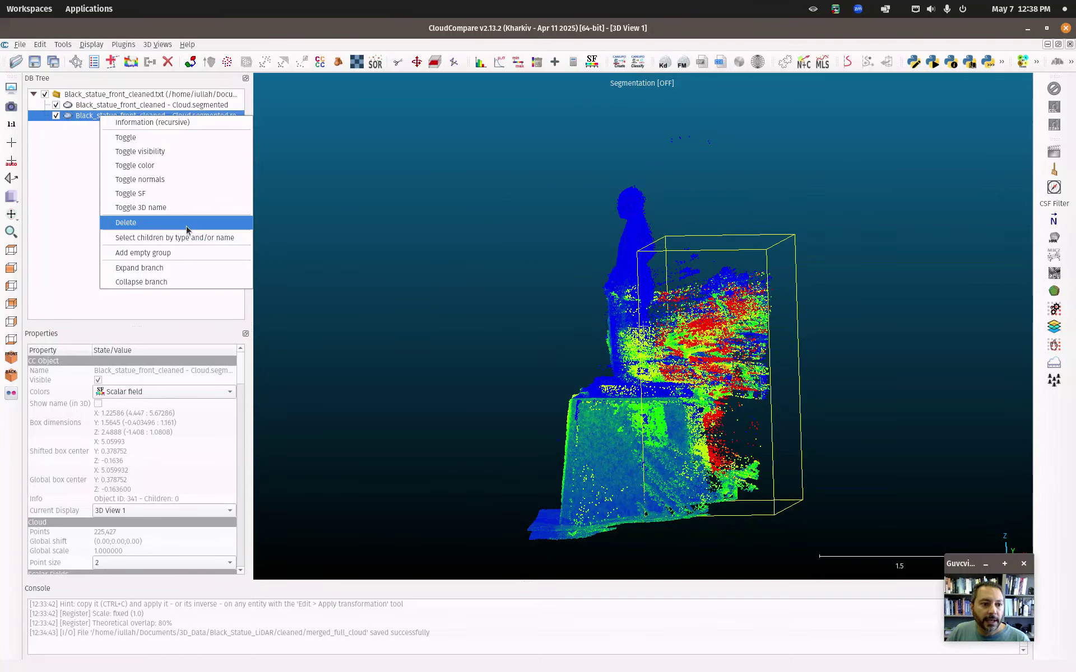
pyautogui.click(168, 222)
# Step: Set the rotation center on a point of the pedestal top near the statue's feet, seen from behind
pyautogui.moveTo(591, 286); pyautogui.dragTo(283, 386)
pyautogui.moveTo(493, 350); pyautogui.dragTo(331, 331)
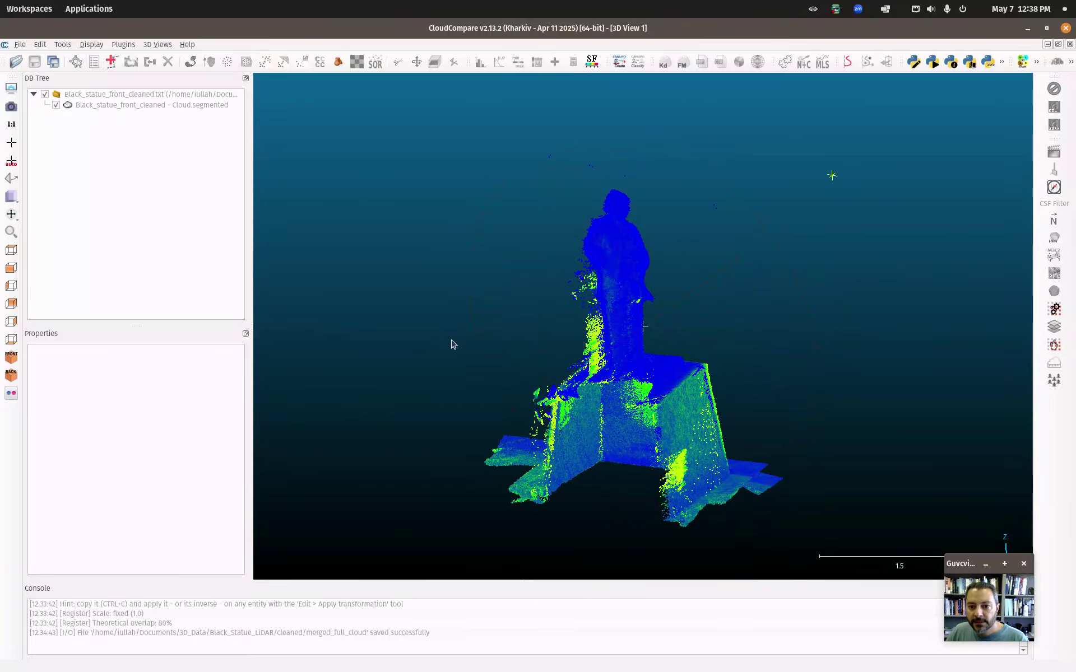
pyautogui.scroll(4, 581, 363)
pyautogui.scroll(8, 581, 363)
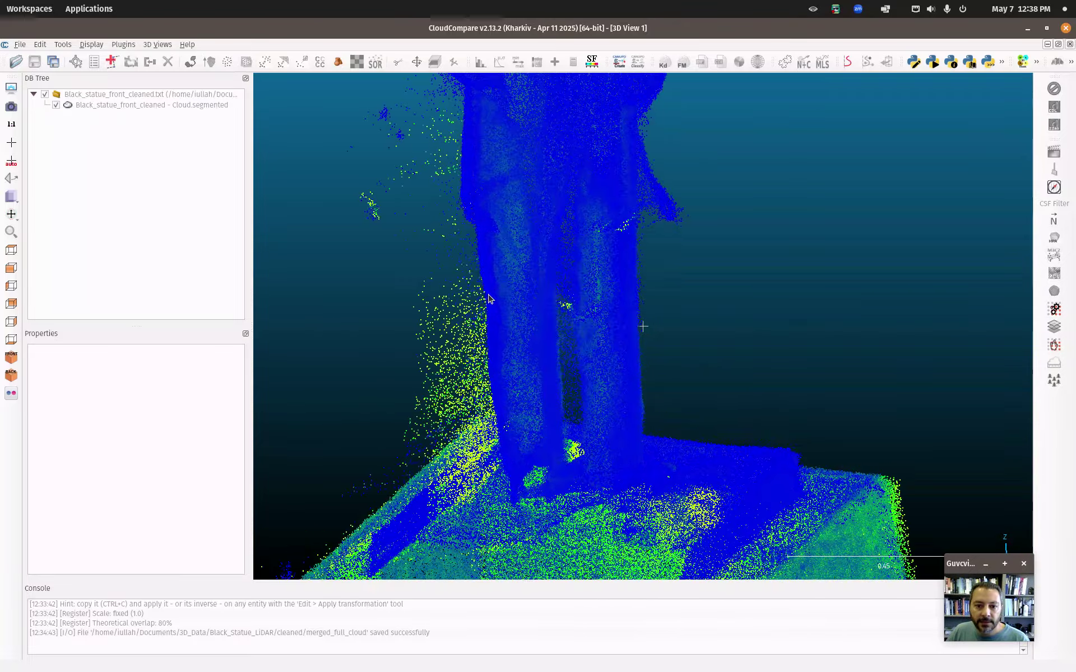
pyautogui.moveTo(491, 308); pyautogui.dragTo(594, 251)
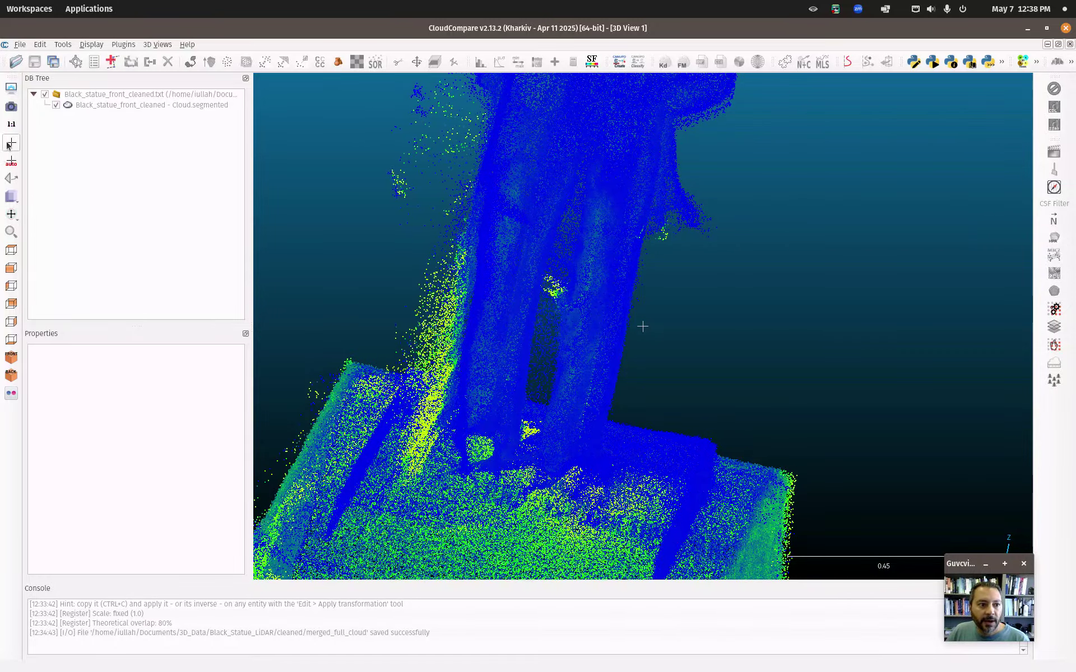
pyautogui.click(12, 144)
pyautogui.click(539, 468)
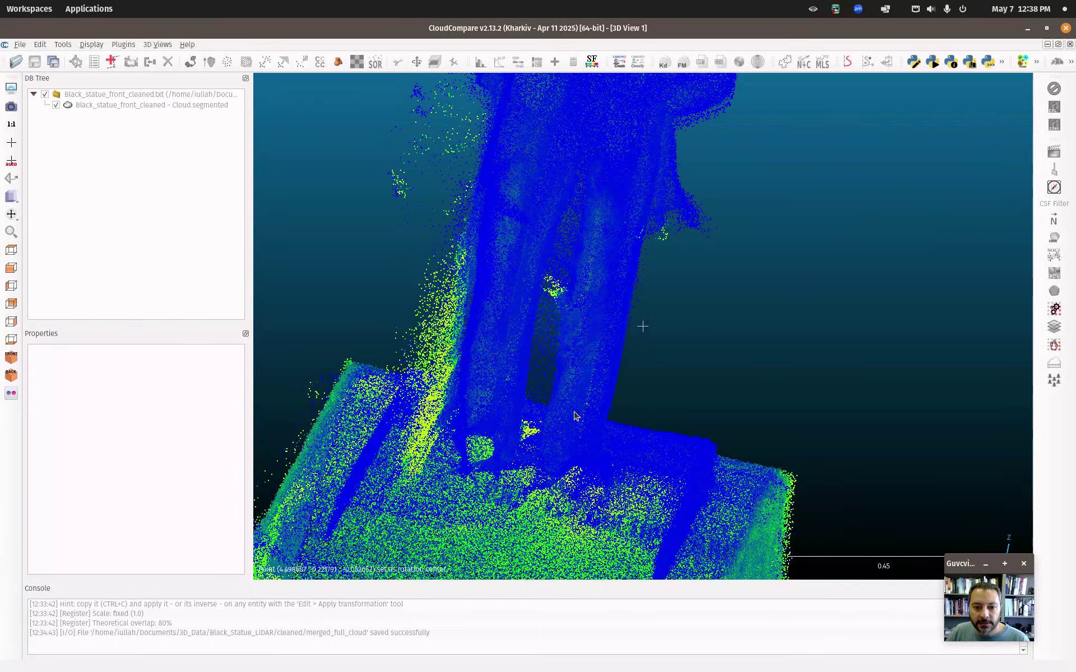
# Step: Segment away the stray points beside the statue's leg above the pedestal, keeping the points outside the polygon and deleting the hidden ones
pyautogui.moveTo(505, 195); pyautogui.dragTo(575, 121)
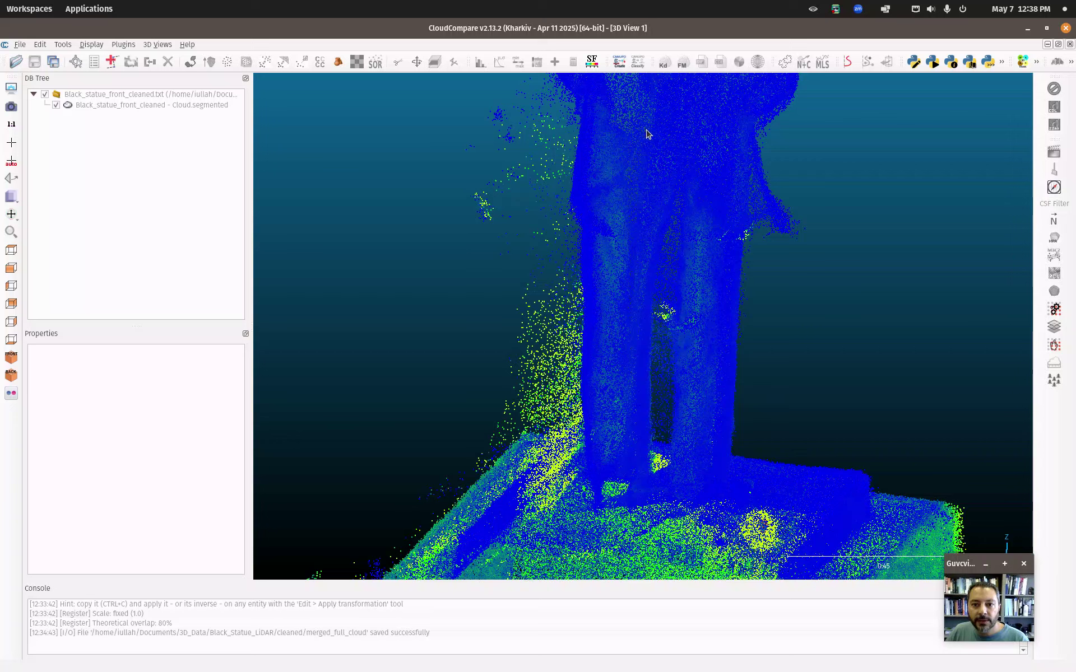
pyautogui.moveTo(647, 134); pyautogui.dragTo(660, 195, button='right')
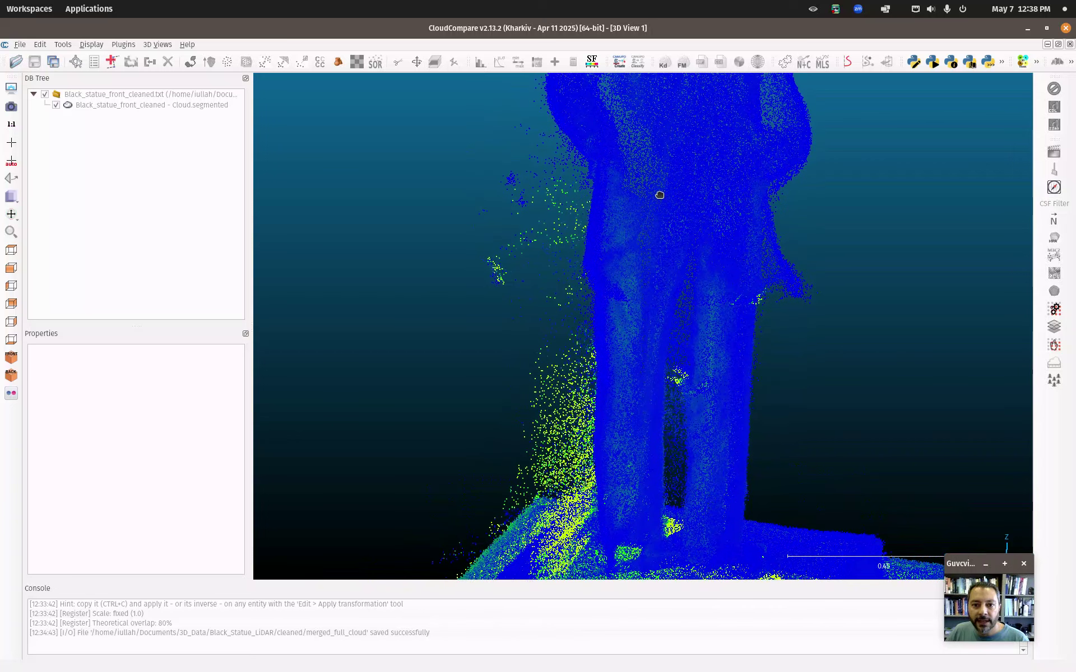
pyautogui.click(155, 105)
pyautogui.click(403, 64)
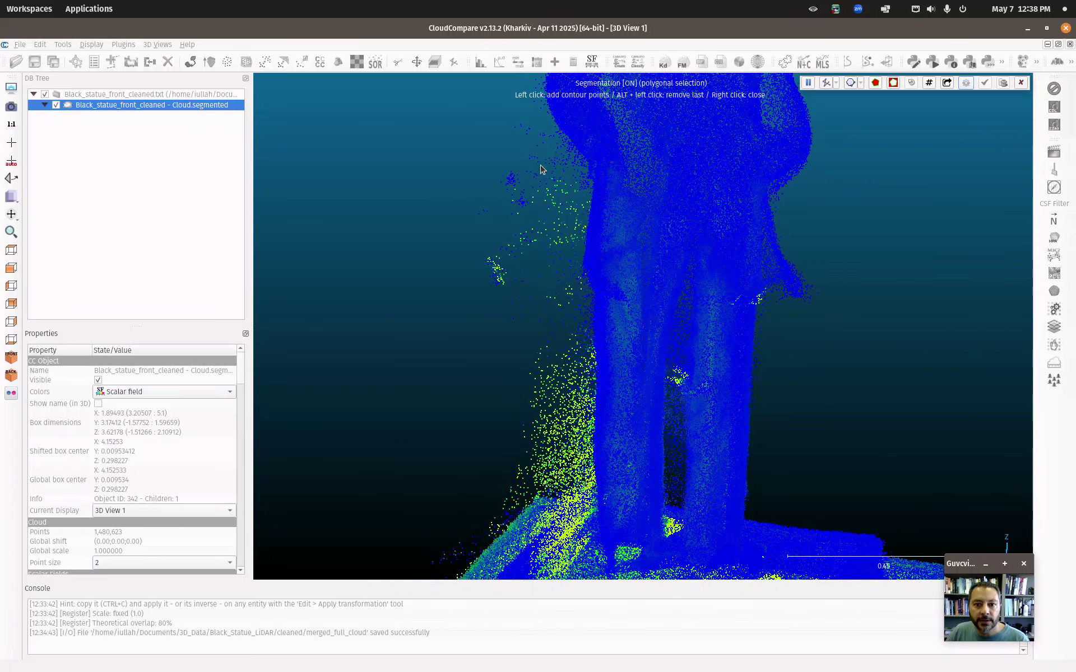
pyautogui.click(531, 84)
pyautogui.click(579, 177)
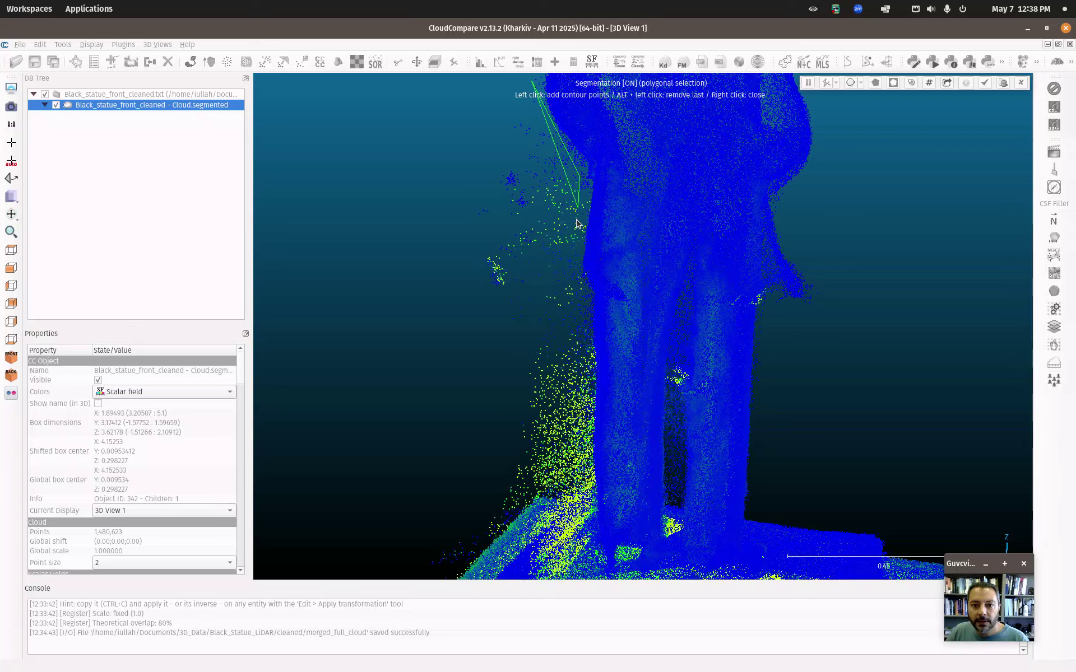
pyautogui.click(579, 297)
pyautogui.click(588, 324)
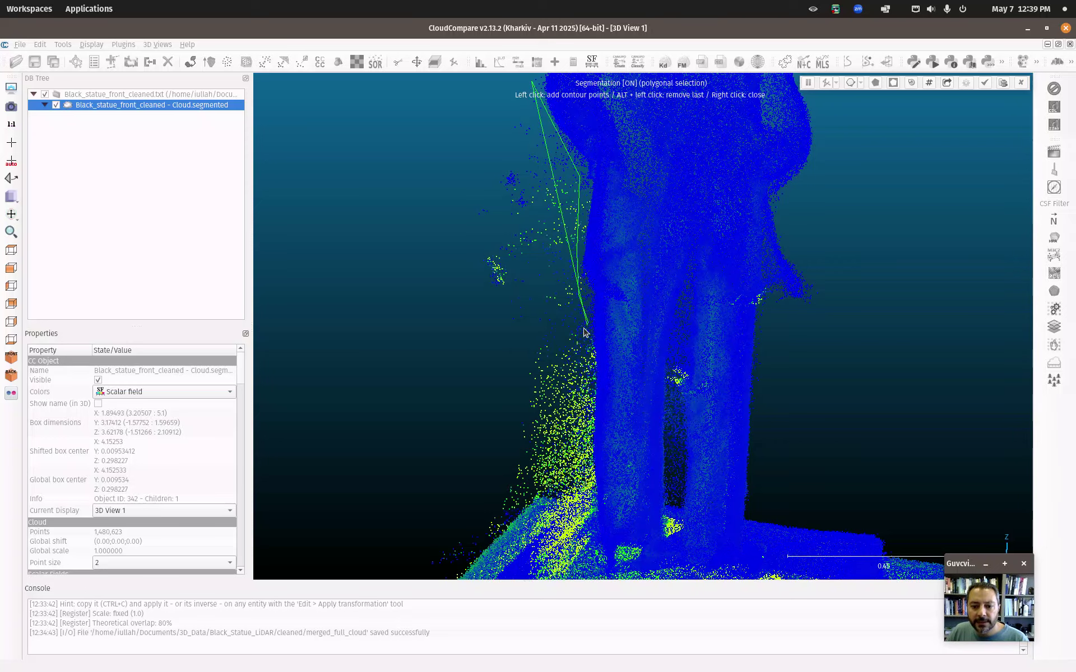
pyautogui.click(592, 490)
pyautogui.click(512, 489)
pyautogui.click(449, 574)
pyautogui.click(408, 571)
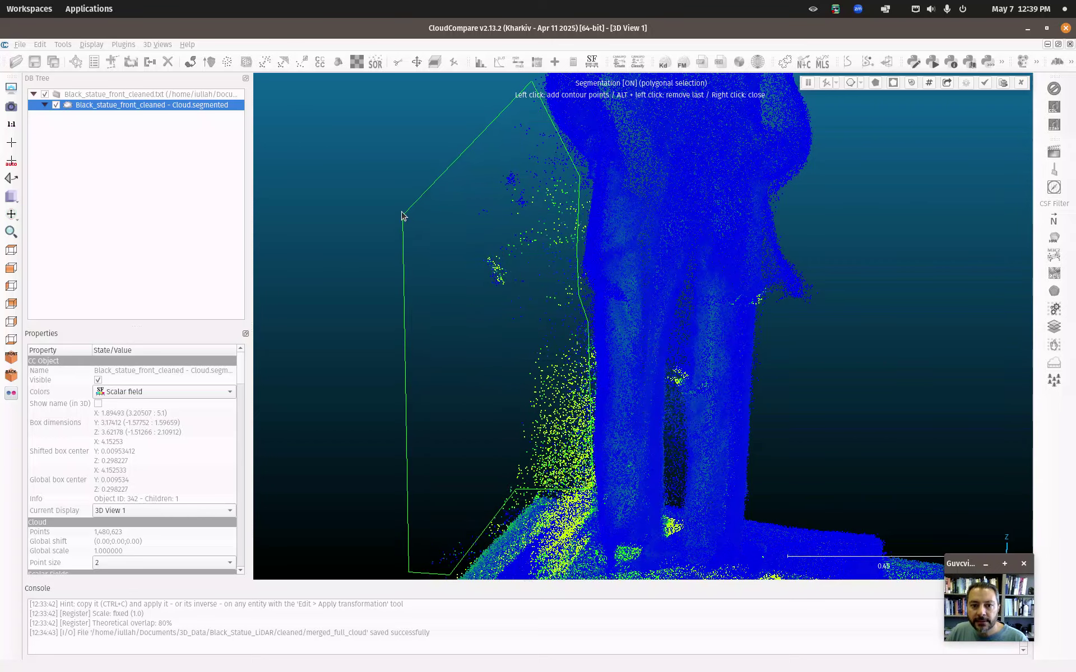
pyautogui.rightClick(419, 150)
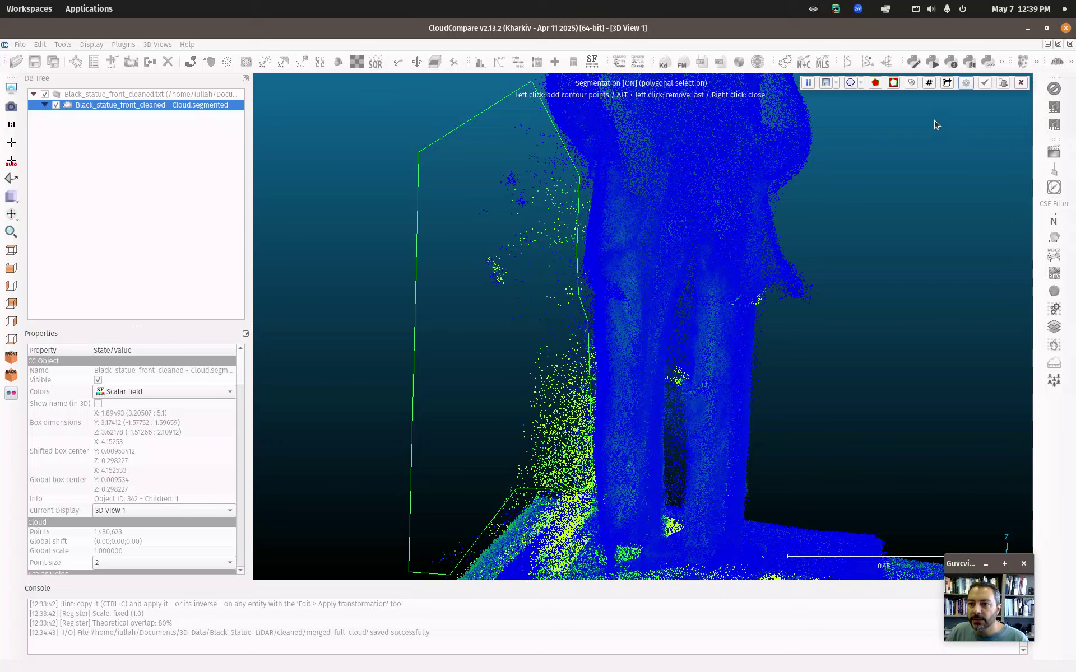
pyautogui.click(893, 83)
pyautogui.click(1004, 82)
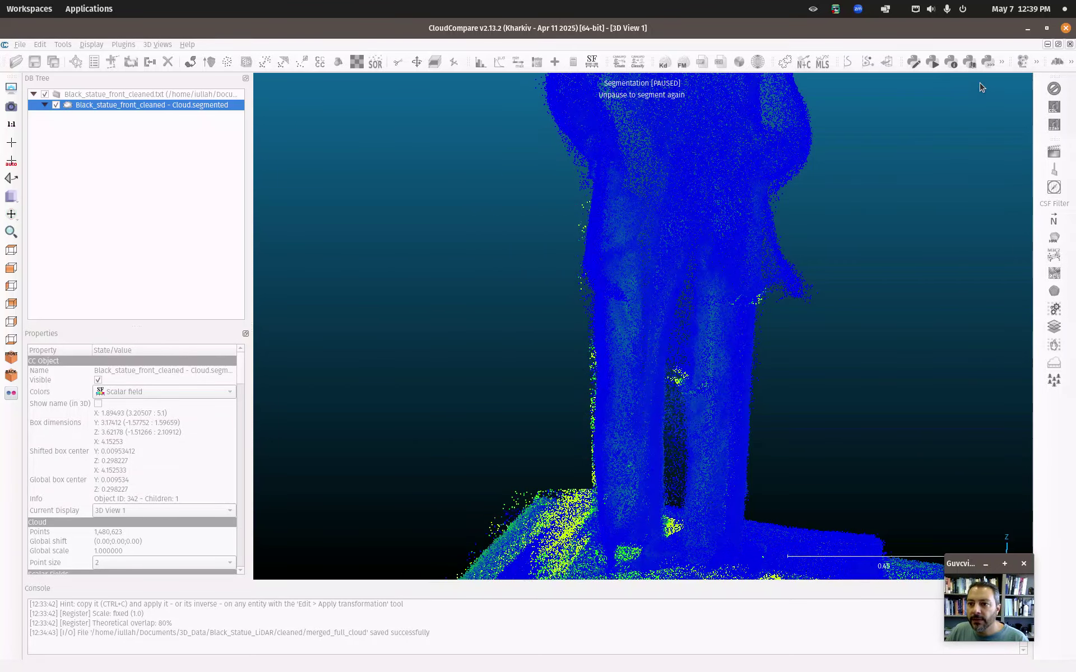
# Step: Check the stray points in the remaining segment by toggling its visibility, and delete that segment
pyautogui.click(63, 116)
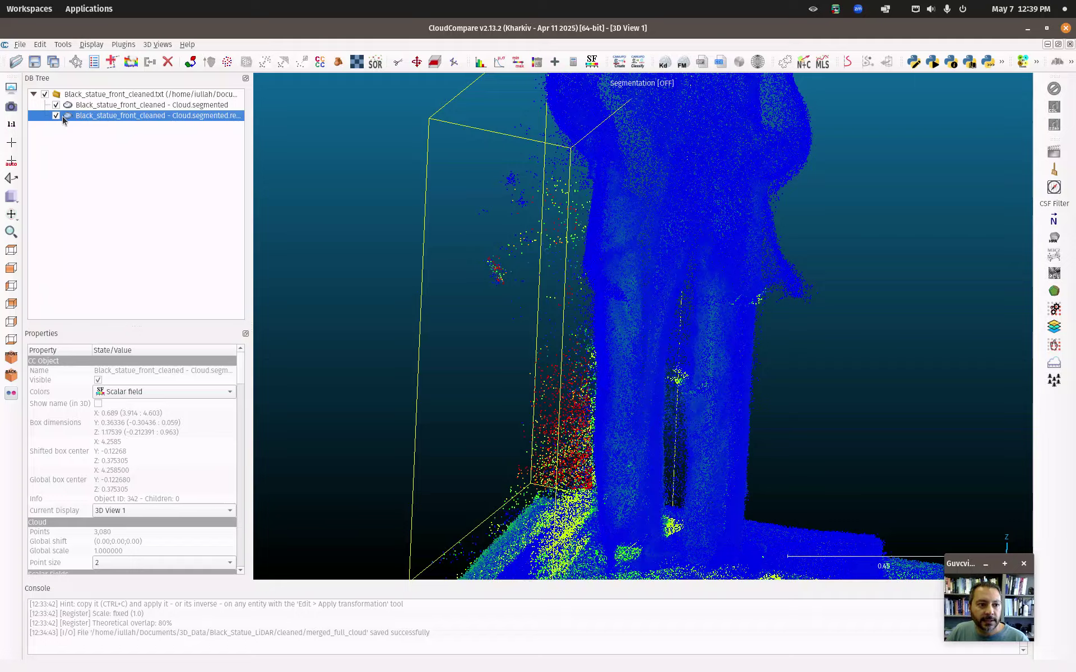
pyautogui.click(56, 116)
pyautogui.click(56, 116)
pyautogui.rightClick(91, 117)
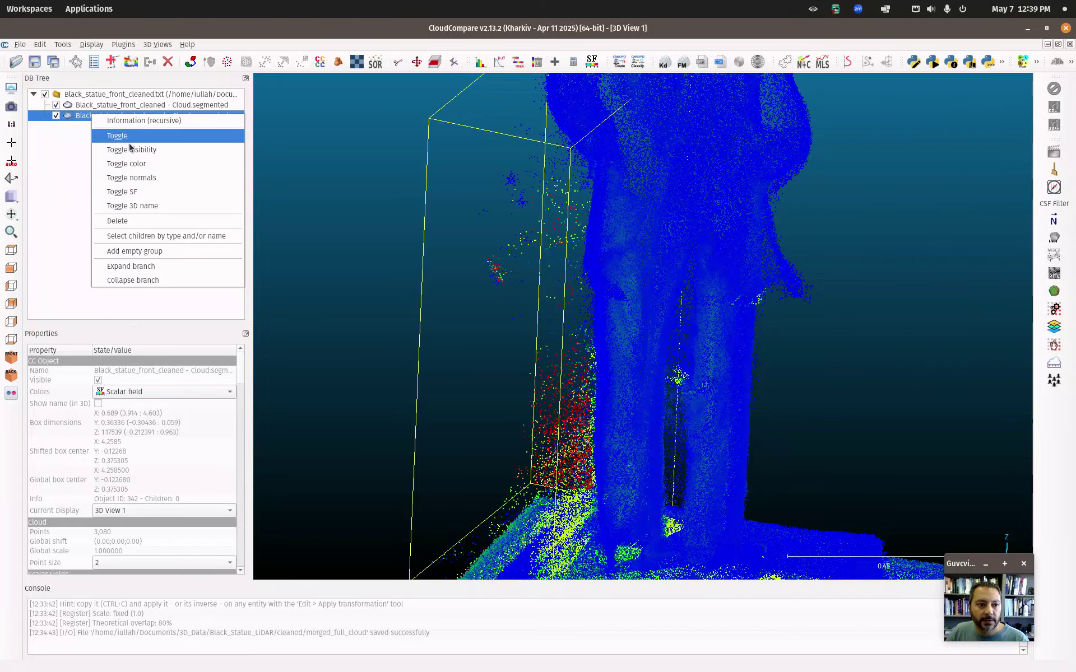
pyautogui.click(117, 221)
# Step: Save the segmented statue cloud as a binary PLY file named merged_full_cloud_cleaned_1.ply in the cleaned folder
pyautogui.moveTo(644, 336); pyautogui.dragTo(580, 493)
pyautogui.moveTo(646, 357)
pyautogui.mouseDown()
pyautogui.moveTo(773, 413)
pyautogui.moveTo(754, 437)
pyautogui.moveTo(629, 370)
pyautogui.mouseUp()
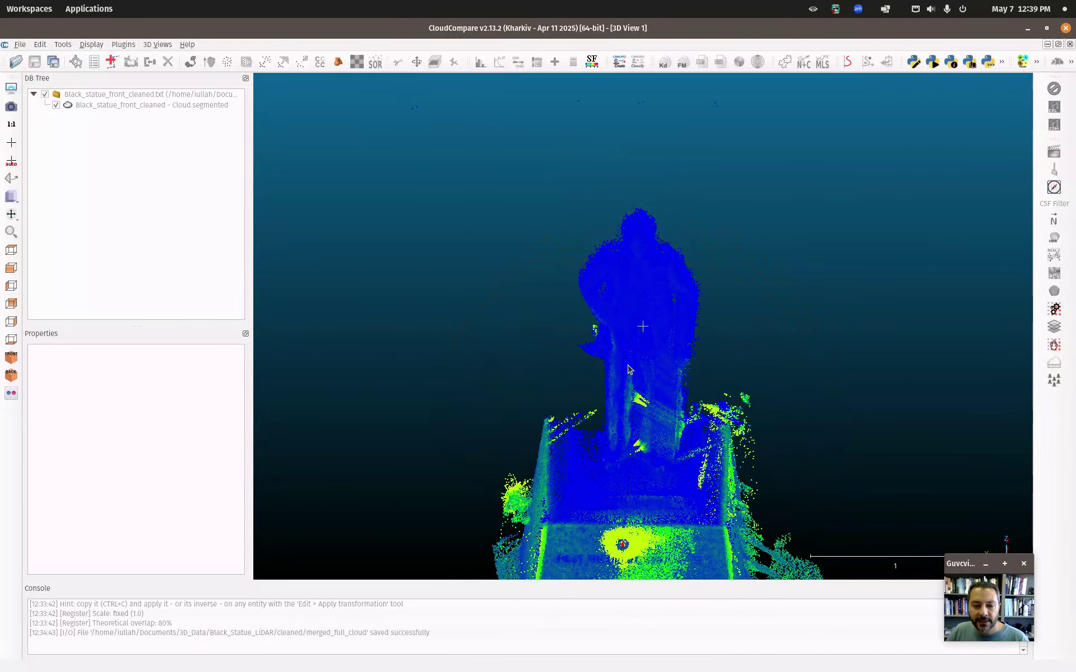
pyautogui.click(140, 106)
pyautogui.moveTo(627, 446); pyautogui.dragTo(651, 336)
pyautogui.click(34, 61)
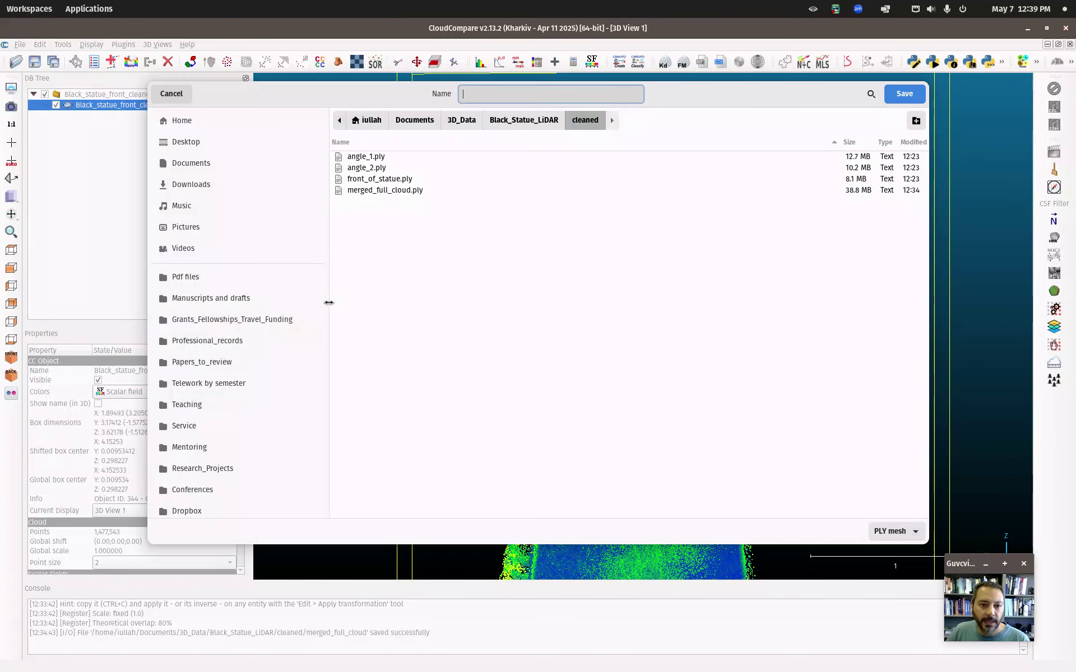
pyautogui.click(363, 190)
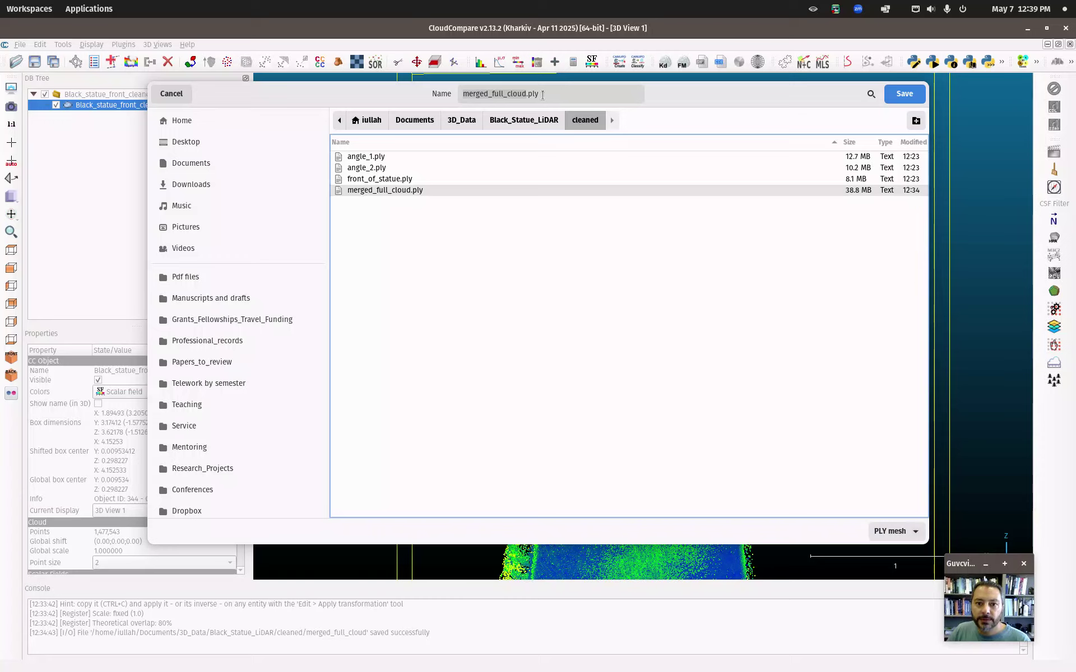
pyautogui.click(524, 93)
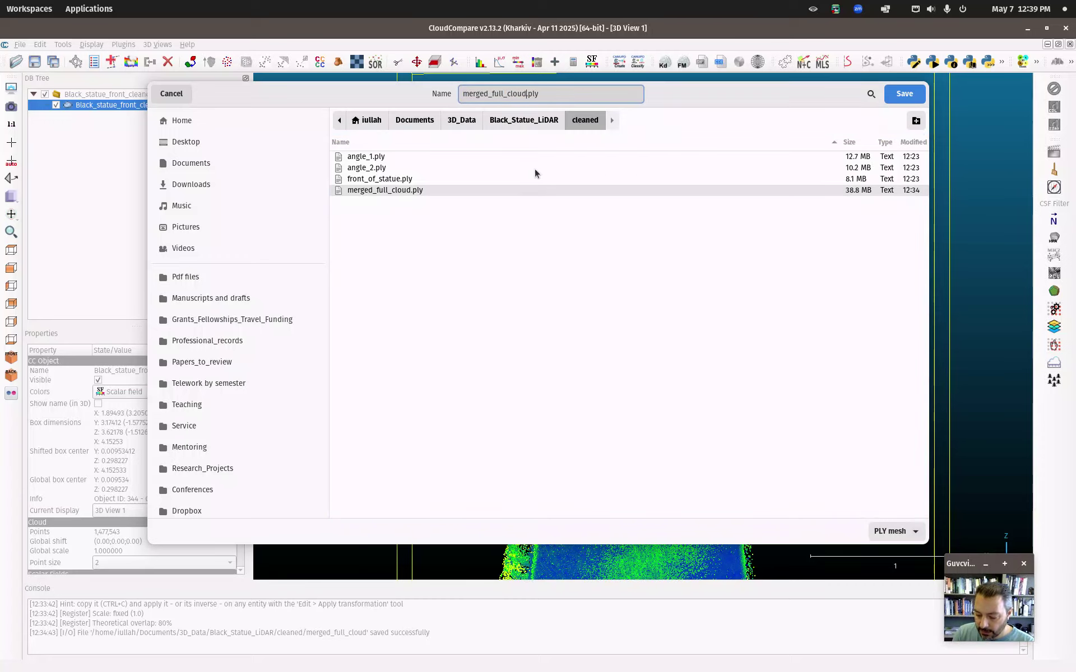
pyautogui.write('_cleaned_1')
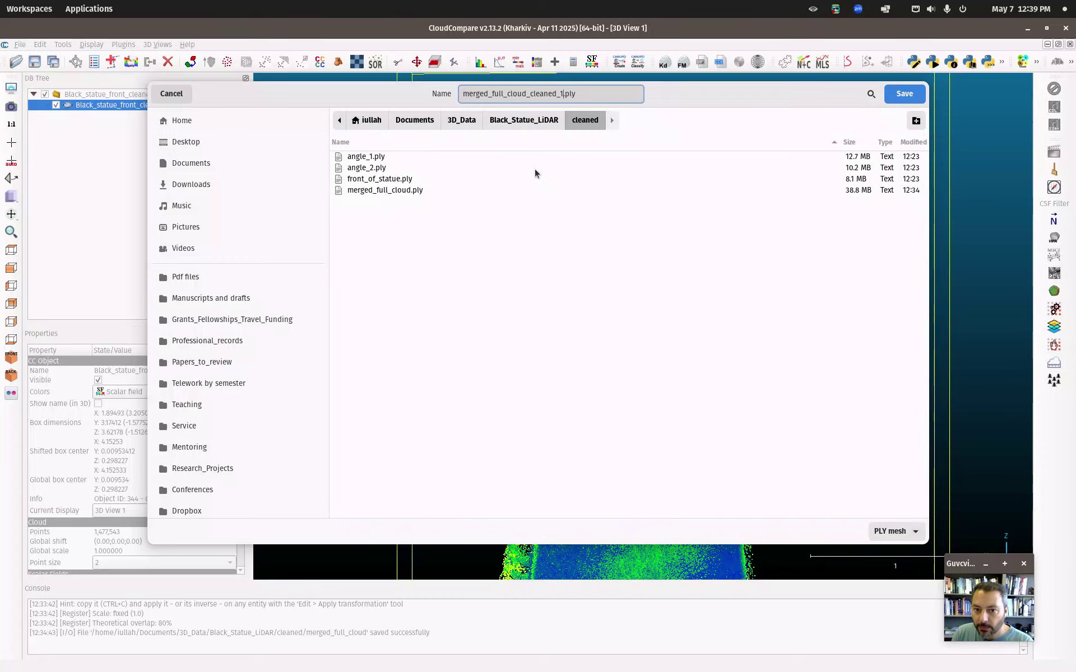
pyautogui.press('Return')
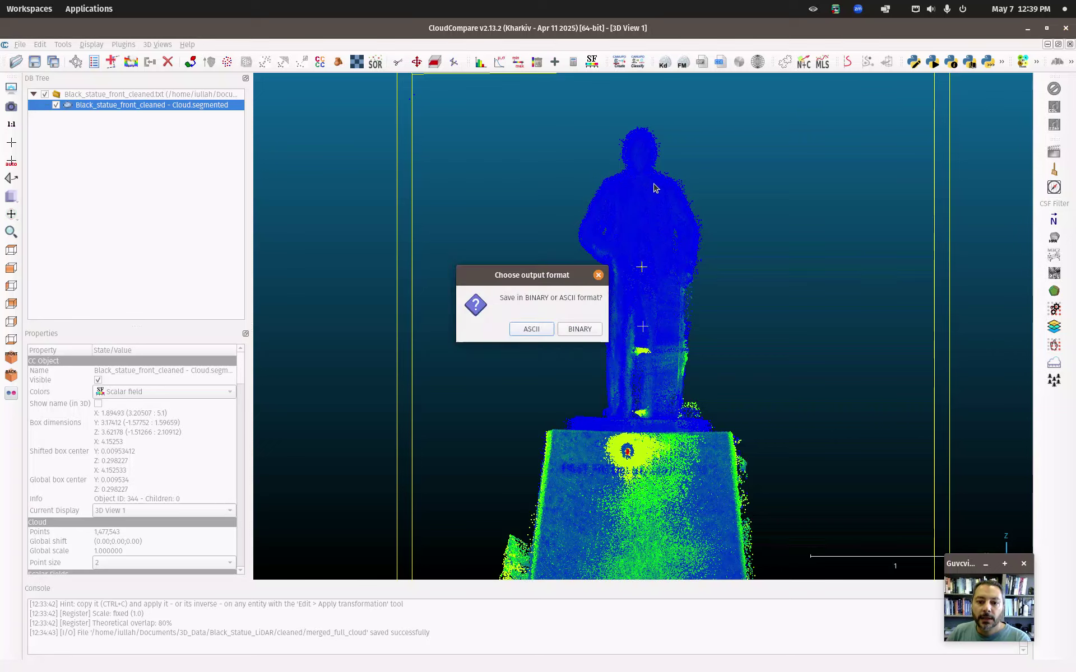
pyautogui.click(590, 330)
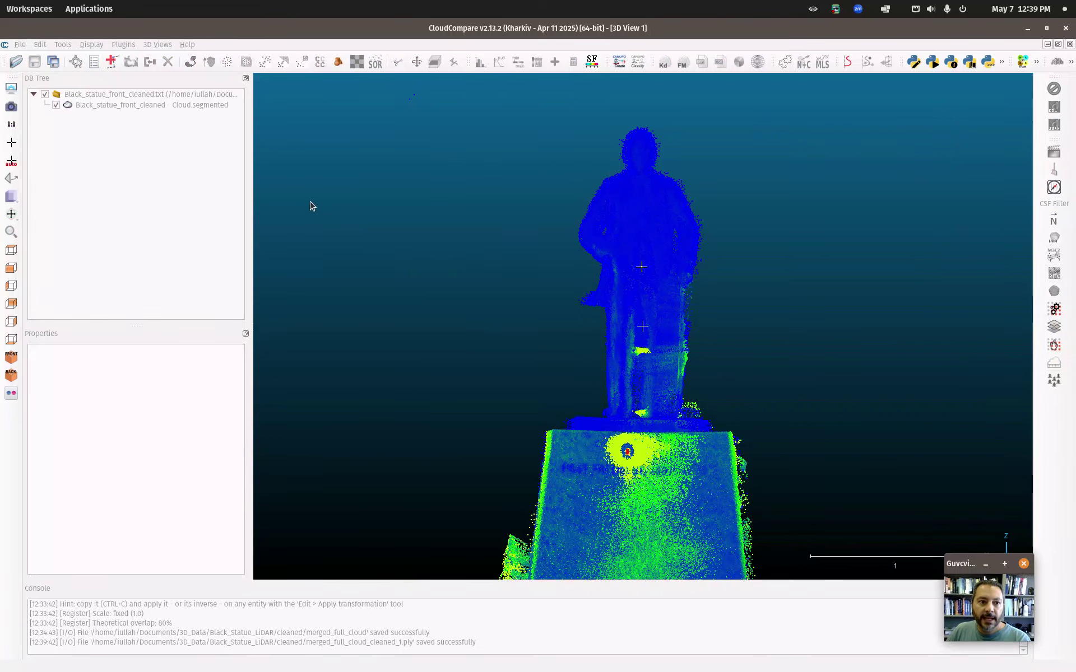
# Step: Run a cleaning filter on the segmented statue cloud to produce a filtered copy
pyautogui.click(149, 106)
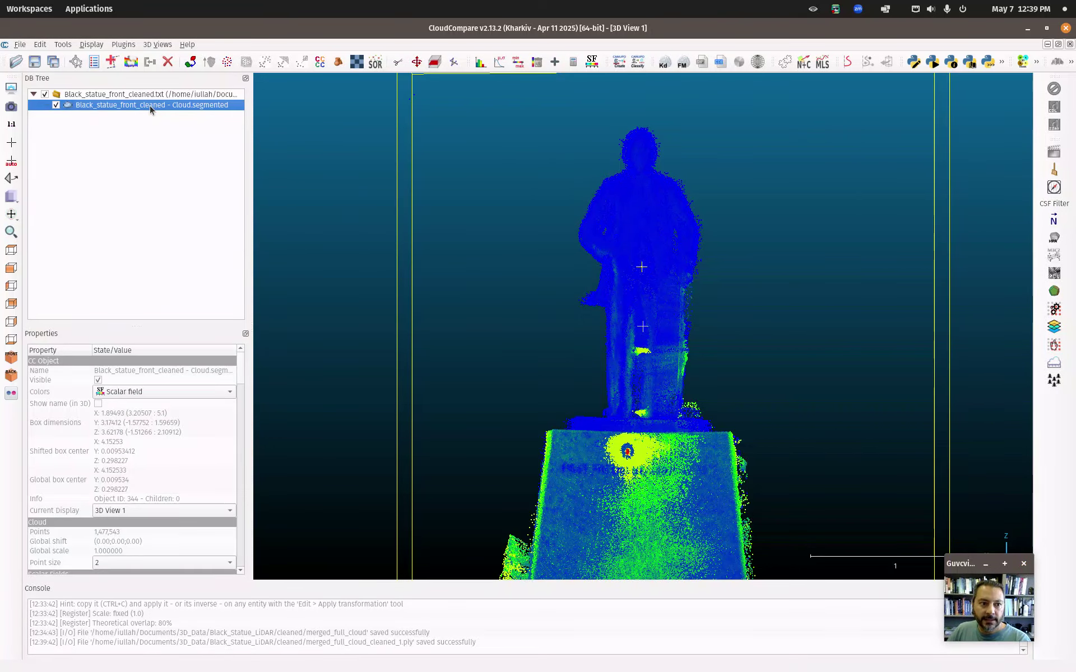
pyautogui.moveTo(642, 267); pyautogui.dragTo(710, 535)
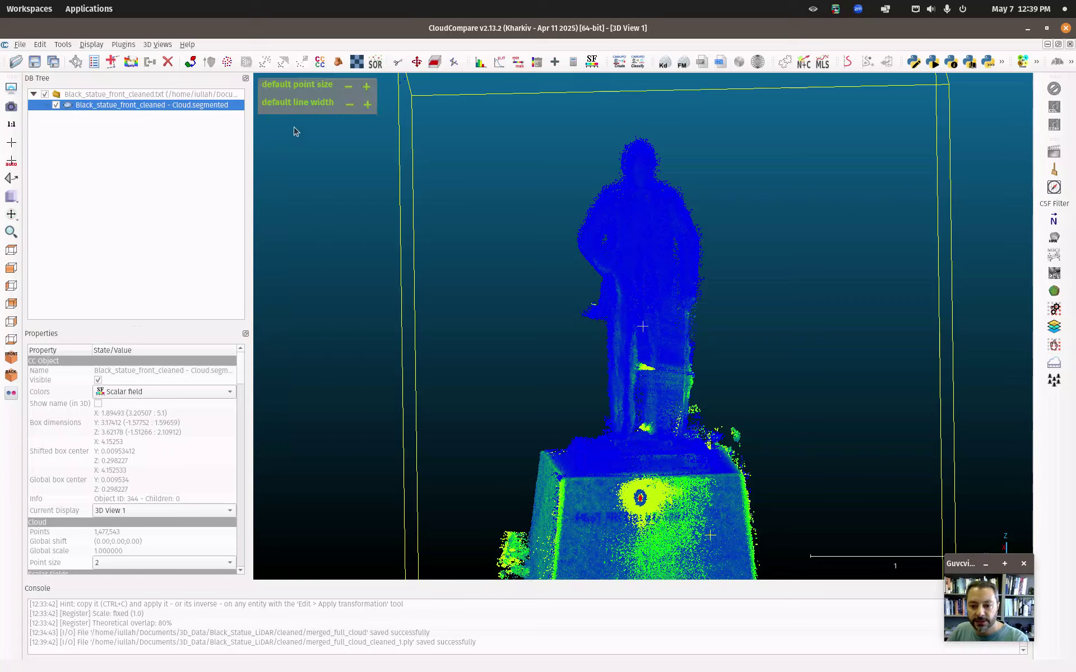
pyautogui.click(40, 44)
pyautogui.moveTo(62, 46)
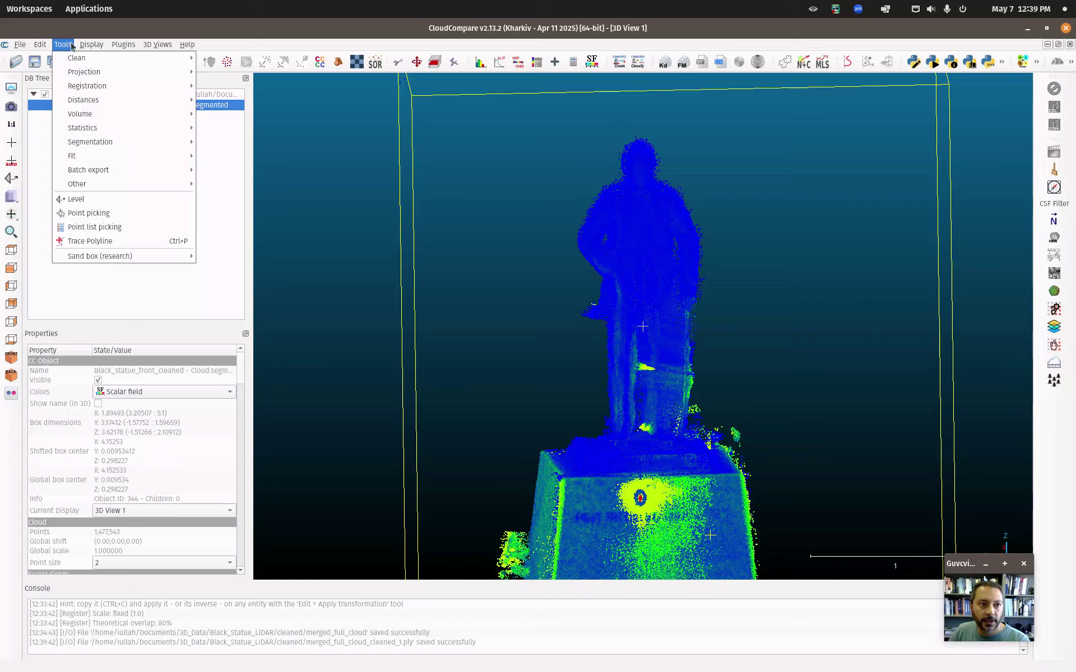
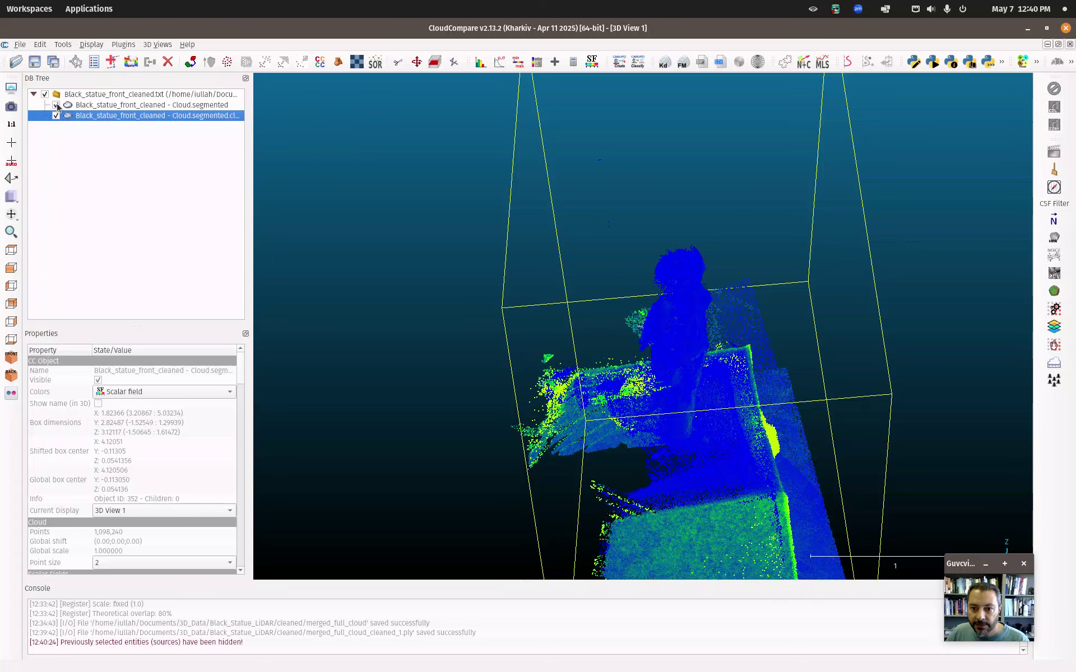
# Step: Compare the filtered copy with the original segmented cloud by toggling the original's visibility and inspecting the legs up close
pyautogui.click(57, 106)
pyautogui.click(57, 106)
pyautogui.click(56, 105)
pyautogui.click(57, 105)
pyautogui.click(57, 105)
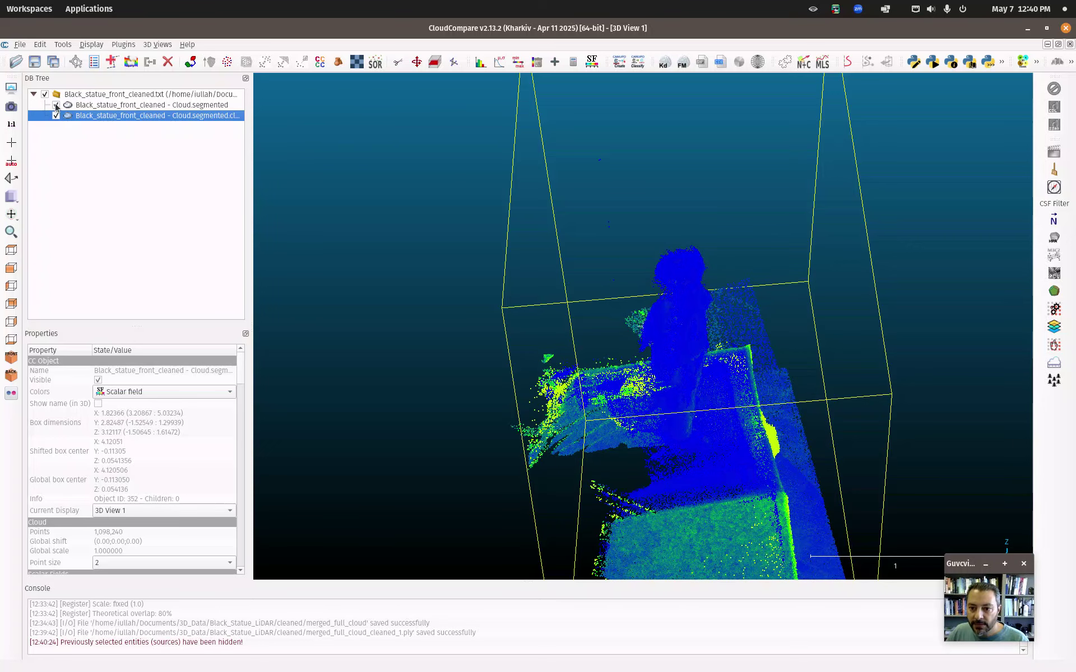
pyautogui.click(57, 106)
pyautogui.moveTo(588, 381)
pyautogui.mouseDown()
pyautogui.moveTo(550, 359)
pyautogui.moveTo(651, 433)
pyautogui.moveTo(687, 403)
pyautogui.moveTo(654, 411)
pyautogui.moveTo(594, 399)
pyautogui.mouseUp()
pyautogui.scroll(15, 687, 403)
# Step: Show only the original segmented cloud and apply the noise filter to it with a sphere radius of 0.005
pyautogui.click(90, 106)
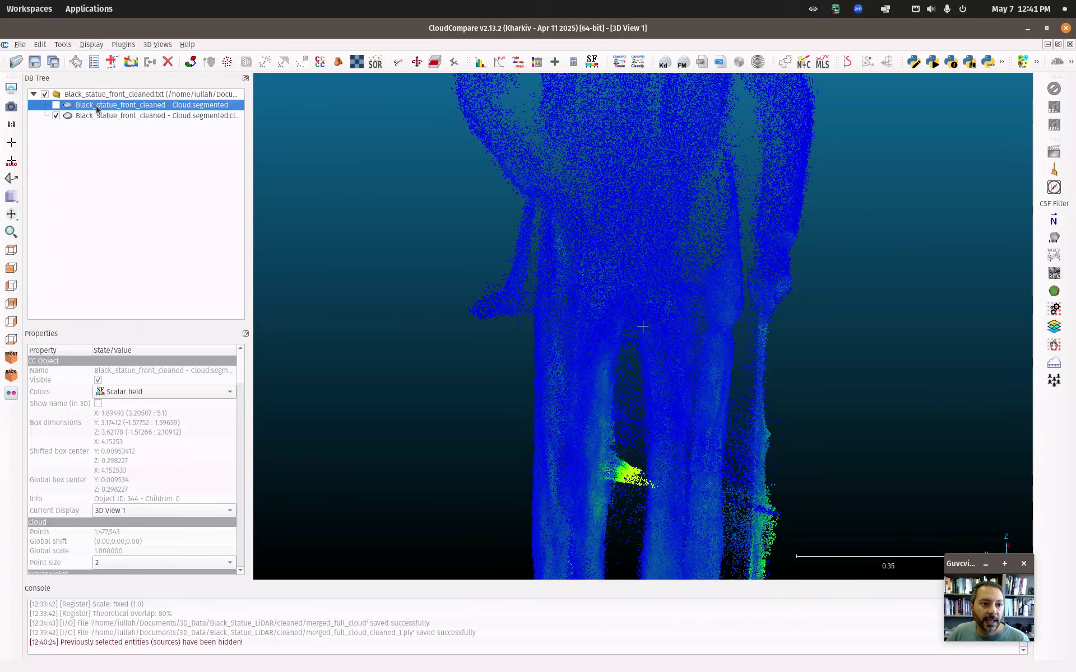
pyautogui.click(56, 115)
pyautogui.click(56, 105)
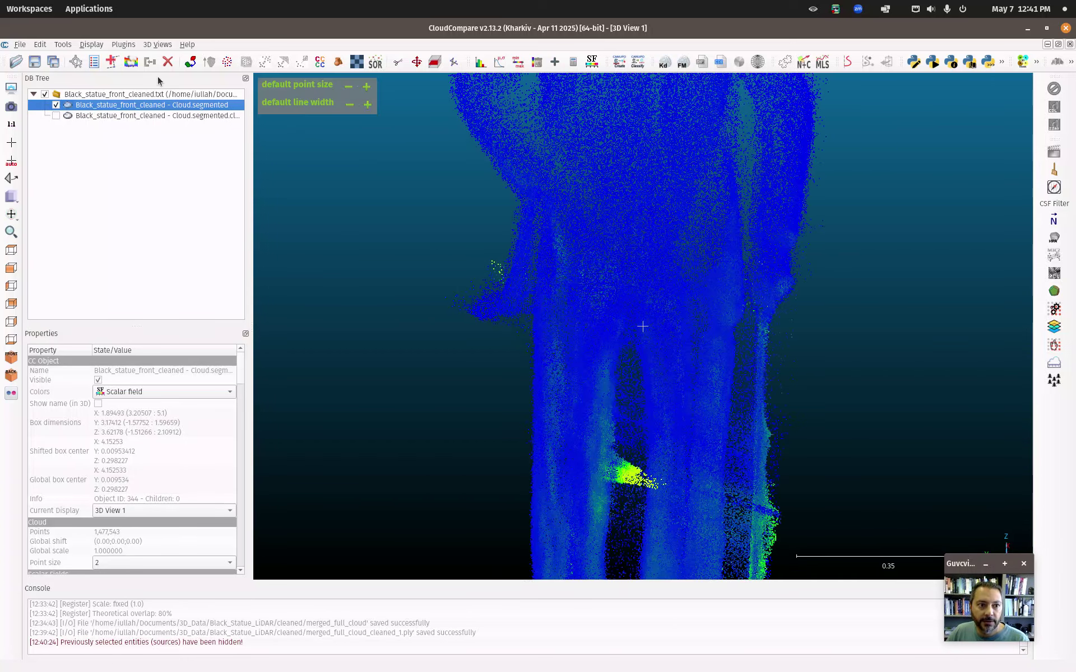
pyautogui.click(71, 45)
pyautogui.moveTo(74, 57)
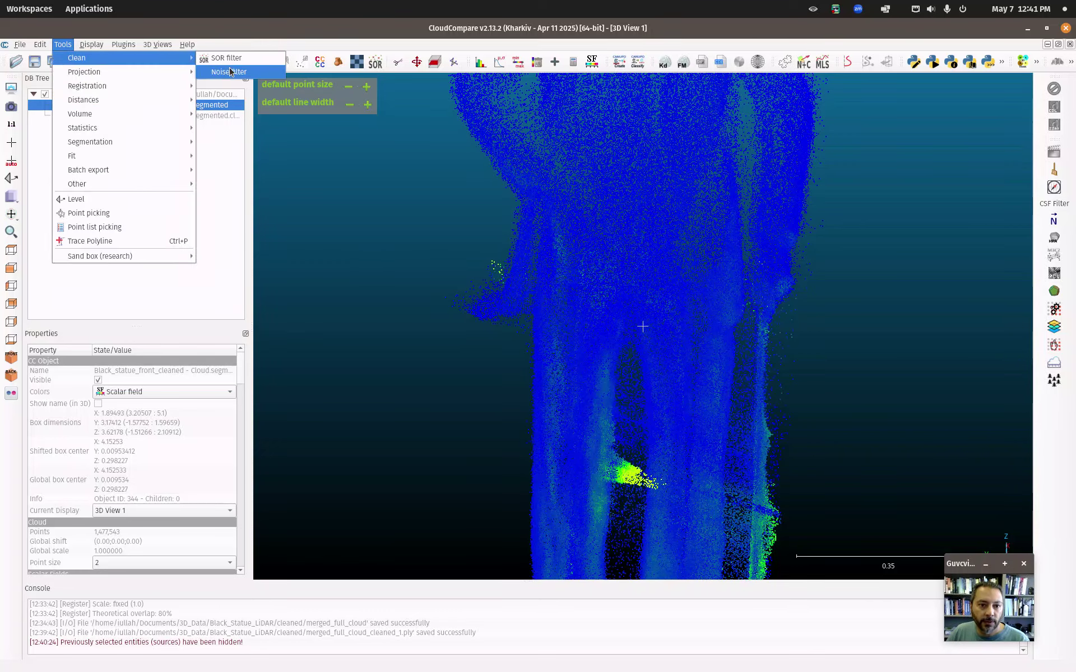
pyautogui.click(231, 72)
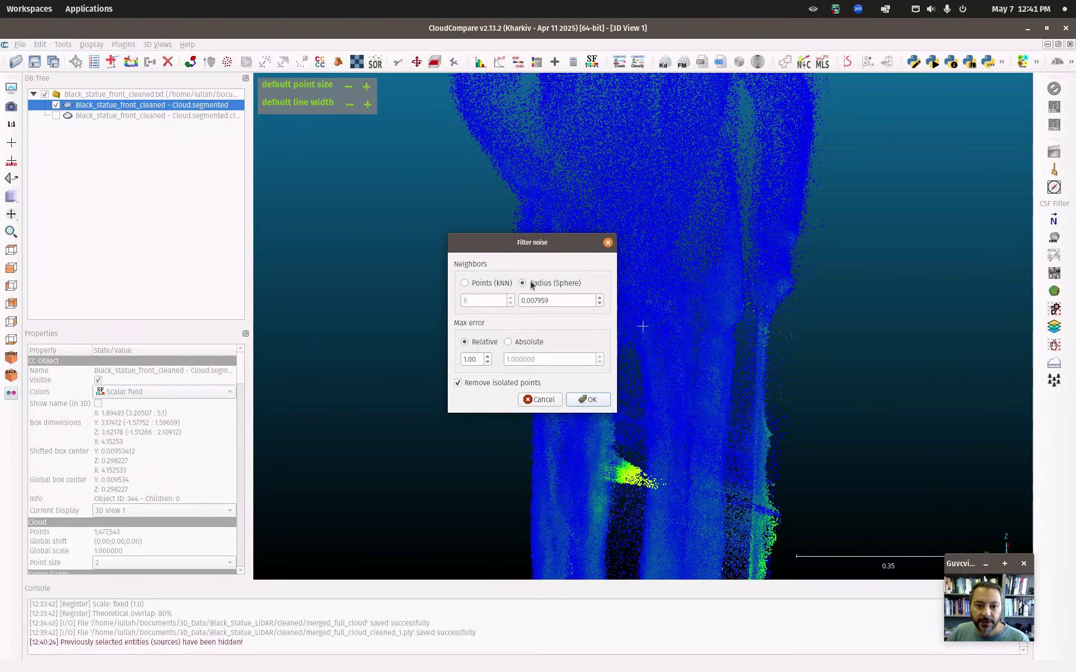
pyautogui.moveTo(534, 300); pyautogui.dragTo(566, 307)
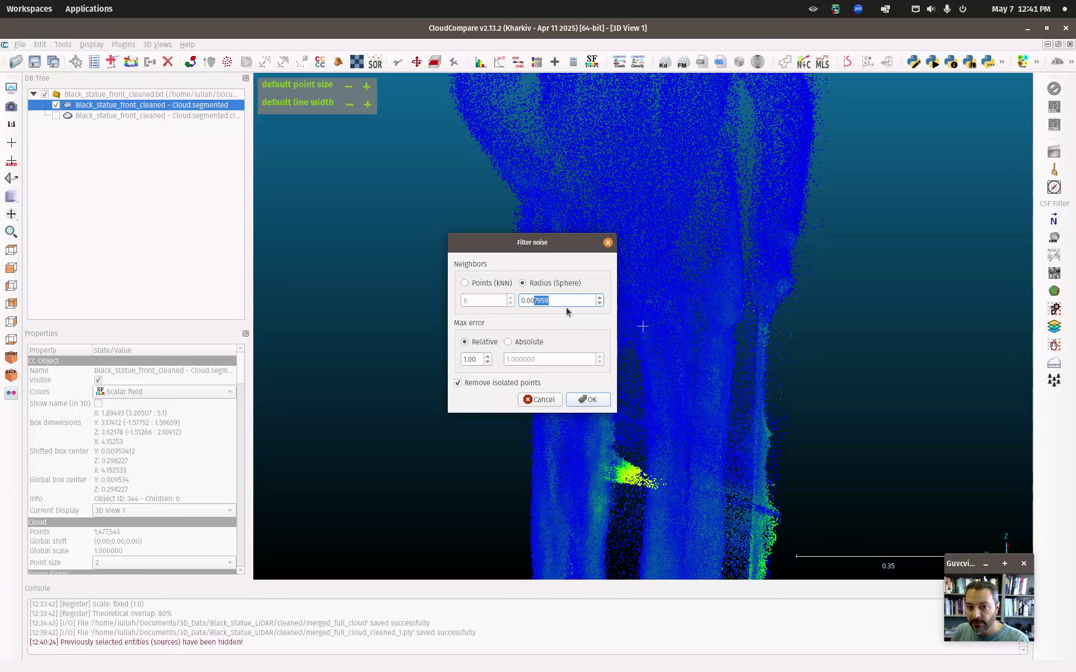
pyautogui.write('5')
pyautogui.click(587, 400)
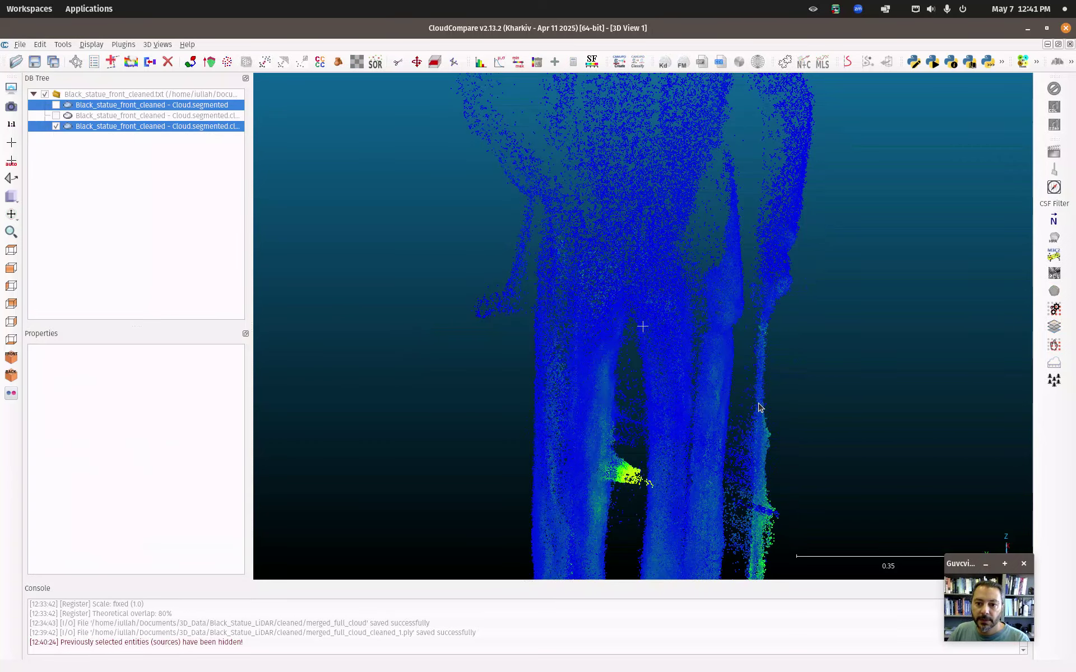
# Step: Show only the original segmented cloud again and apply the noise filter with a sphere radius of 0.01
pyautogui.moveTo(672, 372); pyautogui.dragTo(678, 474)
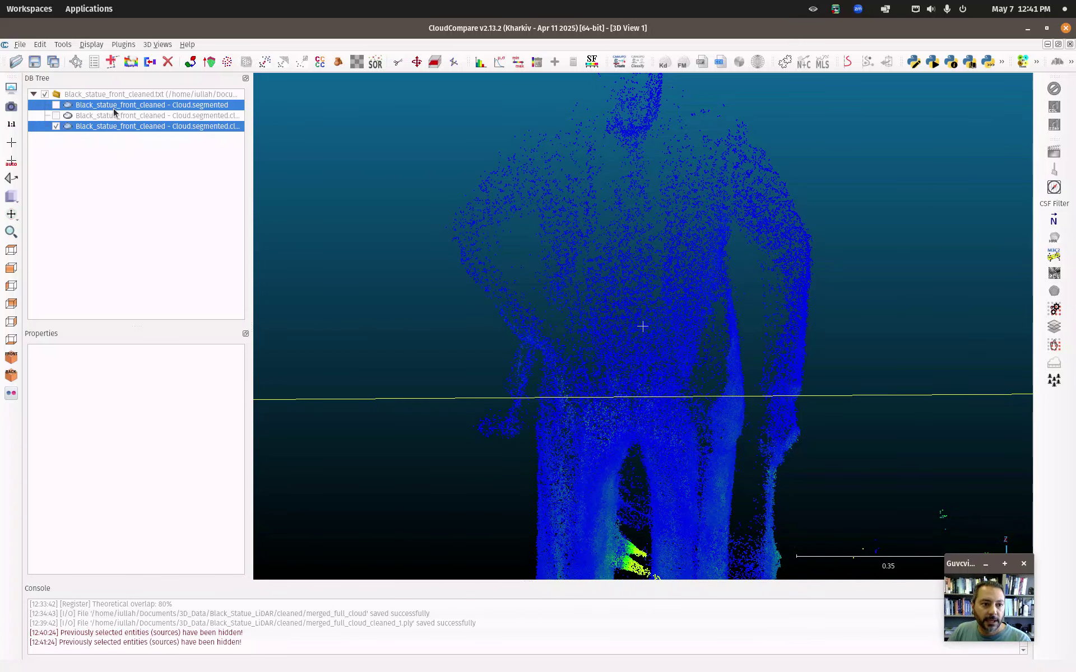
pyautogui.click(114, 108)
pyautogui.click(56, 105)
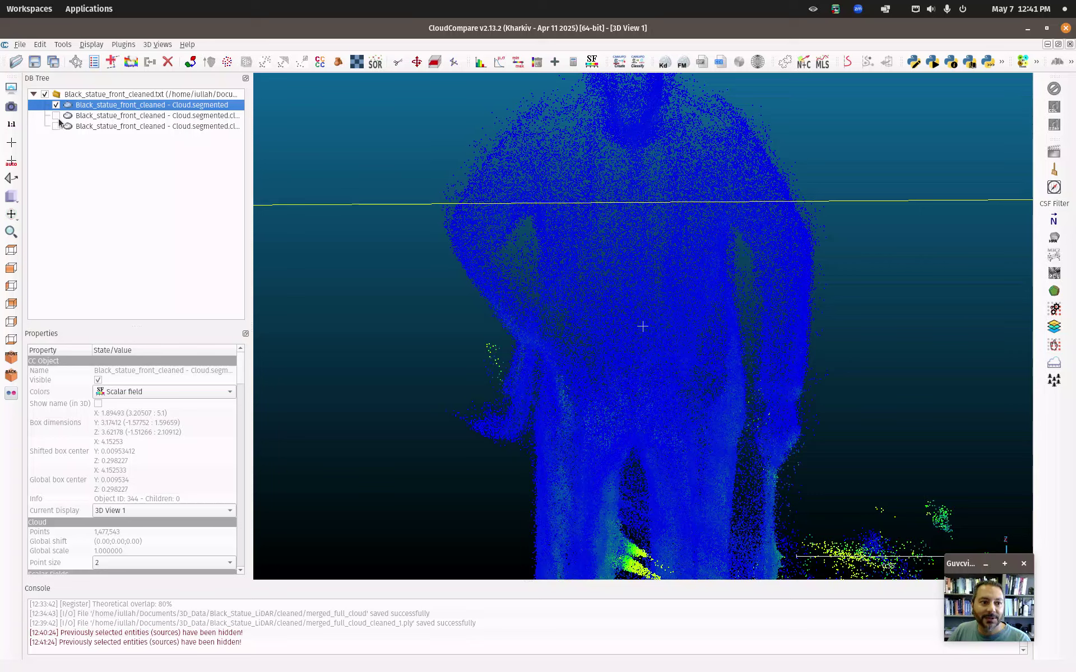
pyautogui.click(63, 45)
pyautogui.moveTo(88, 73)
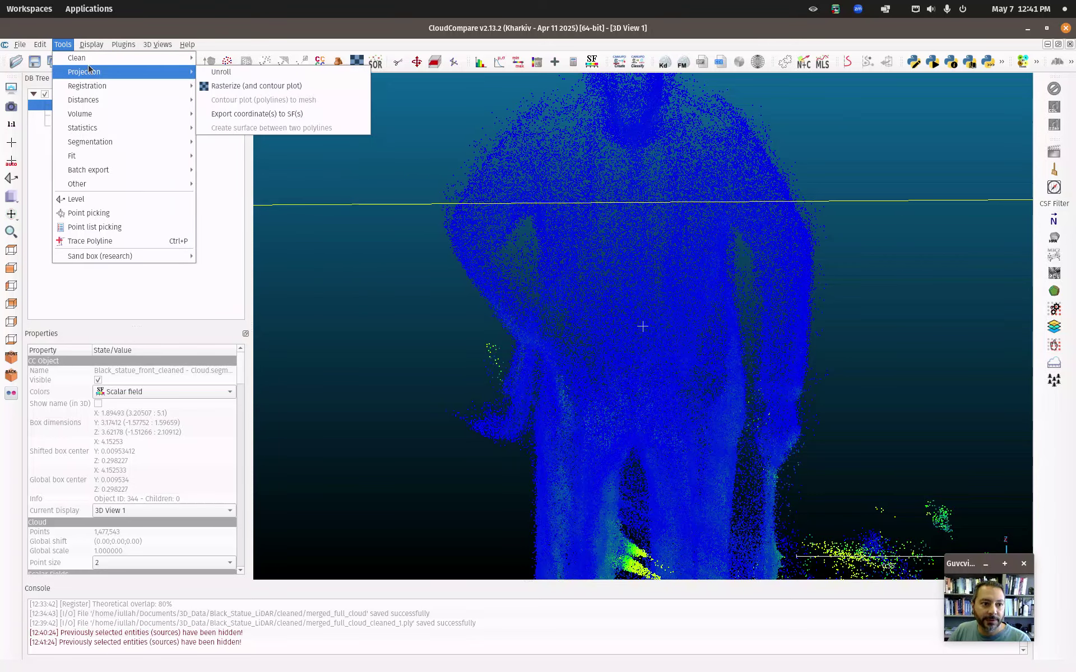
pyautogui.click(224, 71)
pyautogui.moveTo(558, 301); pyautogui.dragTo(534, 302)
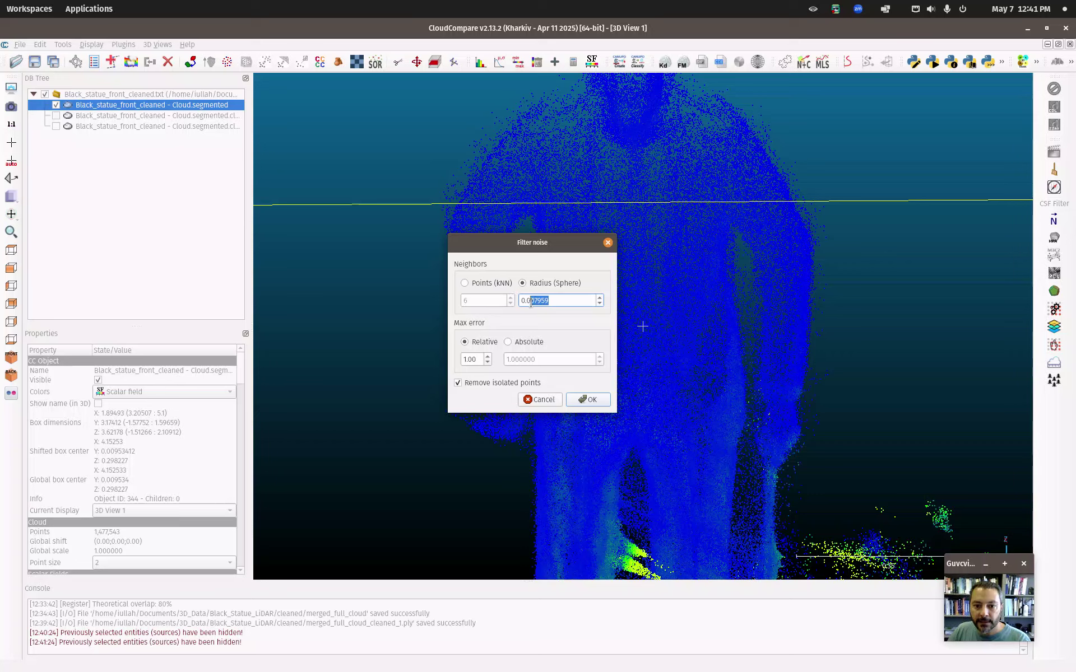
pyautogui.write('1')
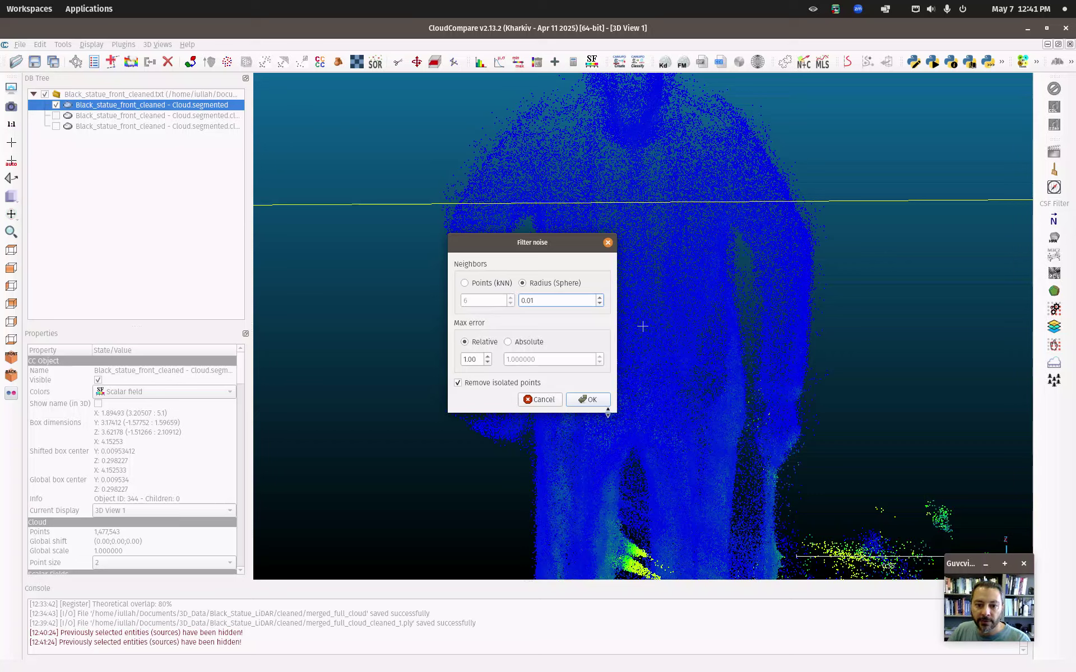
pyautogui.click(591, 400)
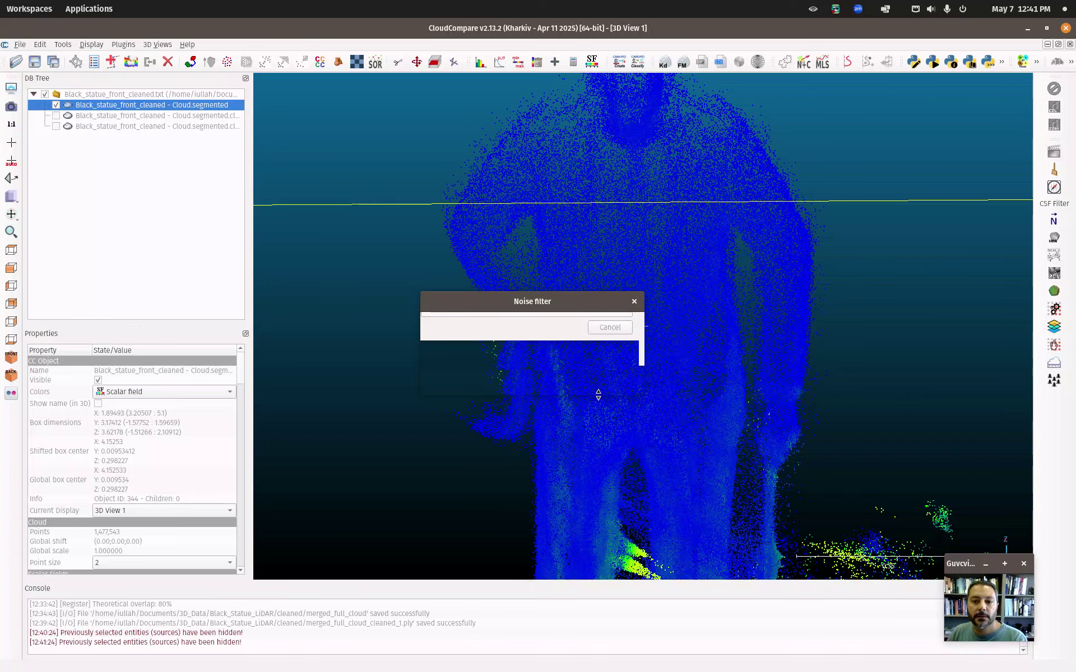
# Step: Compare the 0.01 radius result with the original cloud by toggling the original's visibility, examining the upper body and legs
pyautogui.moveTo(598, 402); pyautogui.dragTo(615, 495)
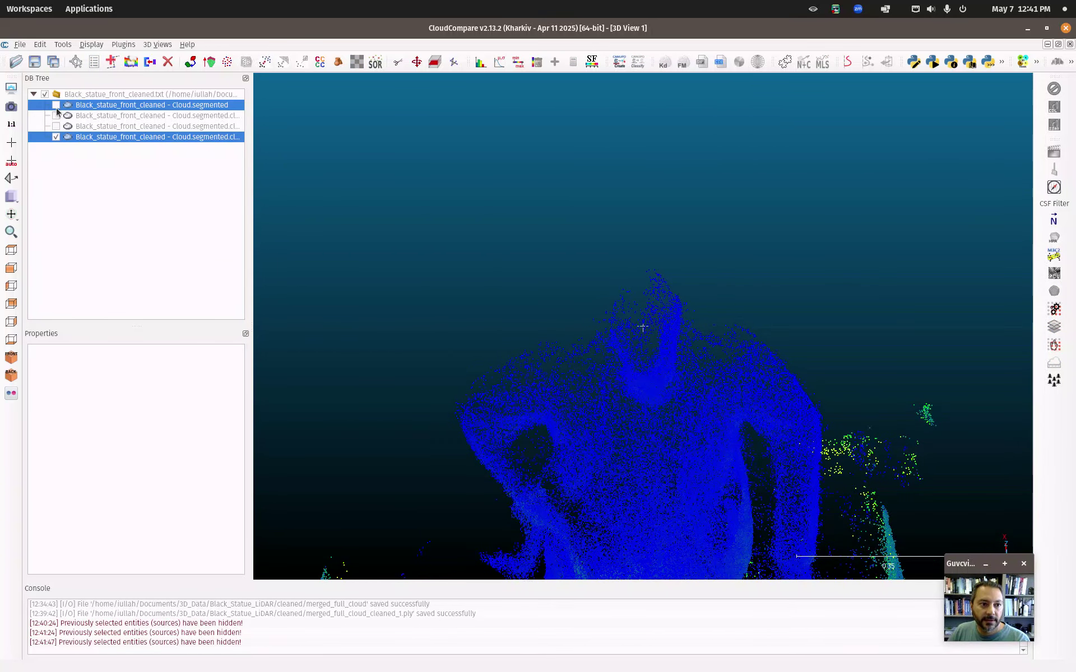
pyautogui.click(56, 105)
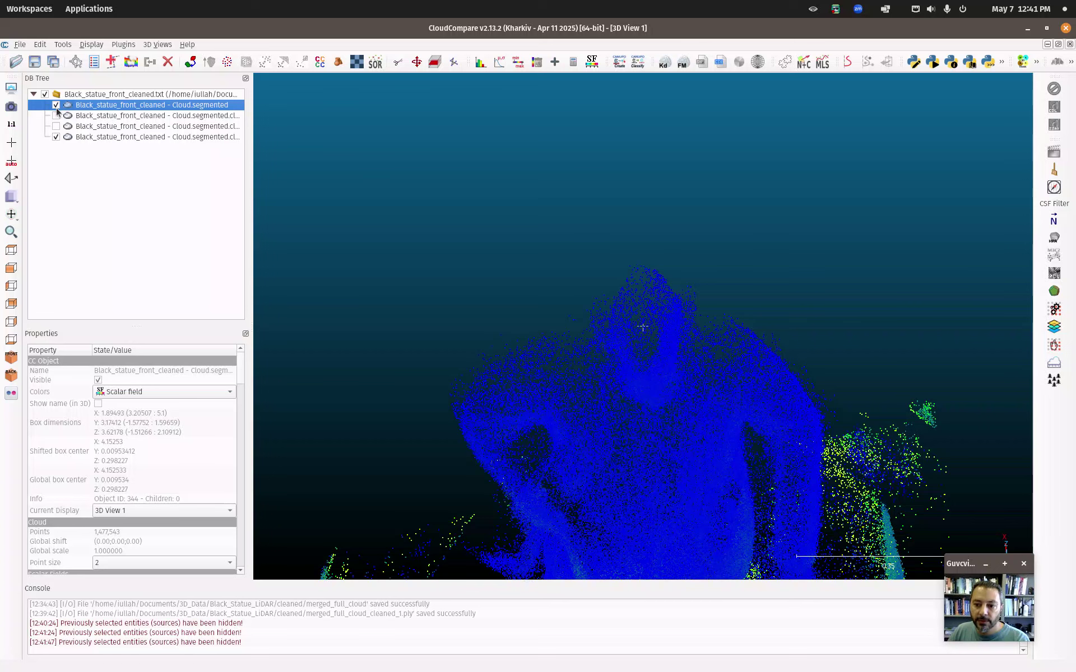
pyautogui.click(56, 106)
pyautogui.click(56, 106)
pyautogui.click(56, 106)
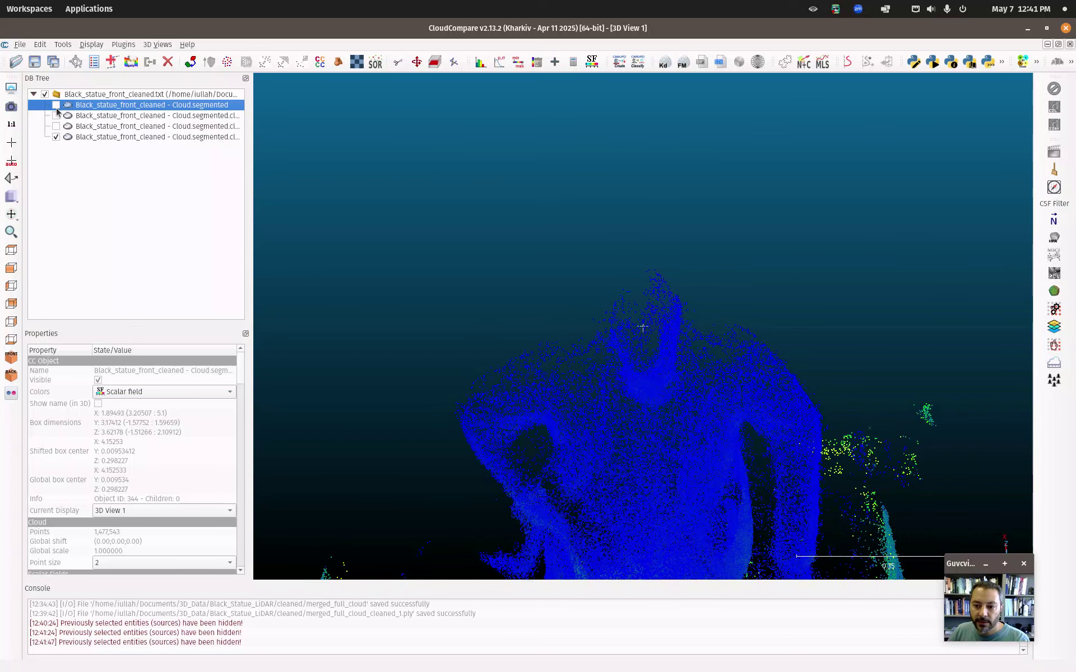
pyautogui.click(56, 106)
pyautogui.click(56, 106)
pyautogui.click(56, 105)
pyautogui.click(56, 106)
pyautogui.moveTo(566, 412); pyautogui.dragTo(483, 331)
pyautogui.moveTo(642, 399); pyautogui.dragTo(789, 358)
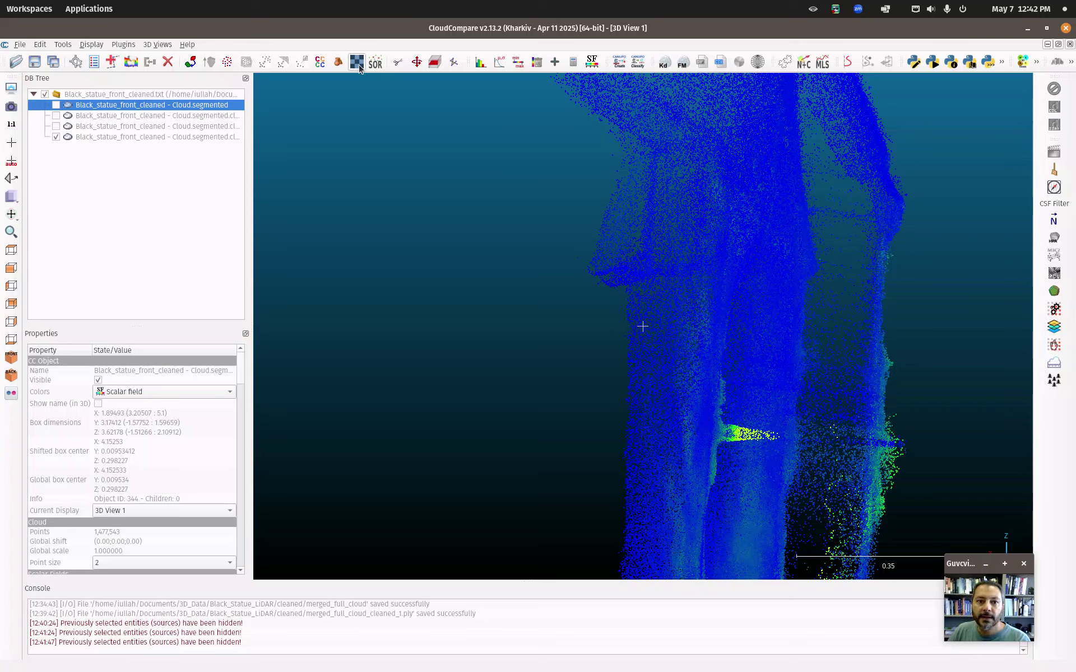
# Step: Outline the stray points in the gap between the body and the thin vertical strip of the 0.01-filtered cloud and segment them out
pyautogui.click(117, 138)
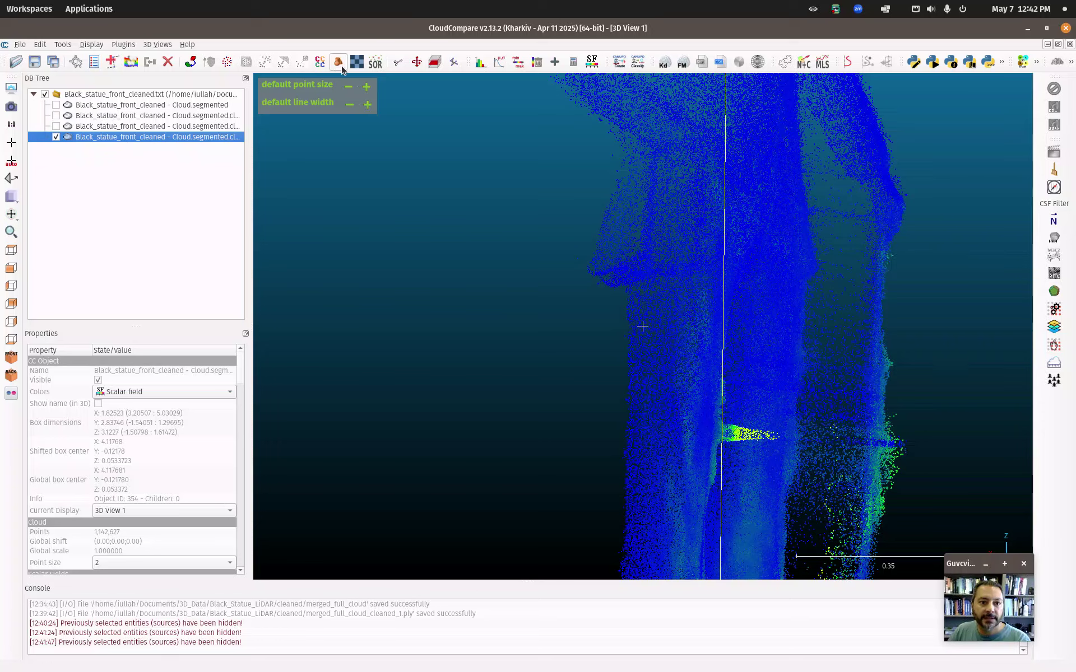
pyautogui.click(398, 62)
pyautogui.click(806, 109)
pyautogui.click(859, 193)
pyautogui.click(873, 235)
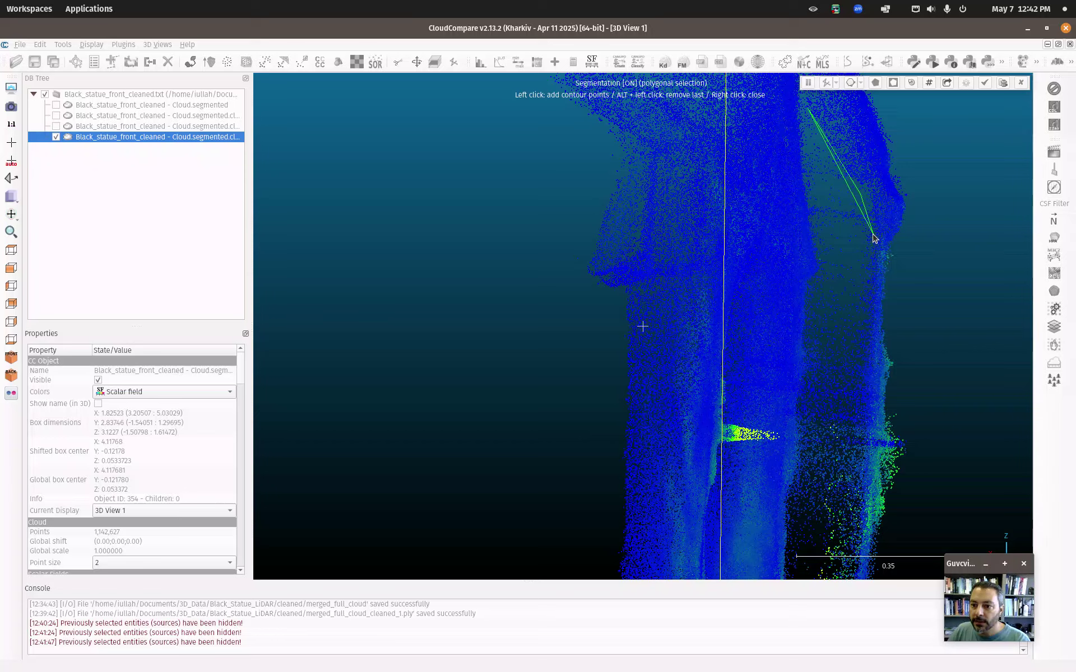
pyautogui.click(851, 558)
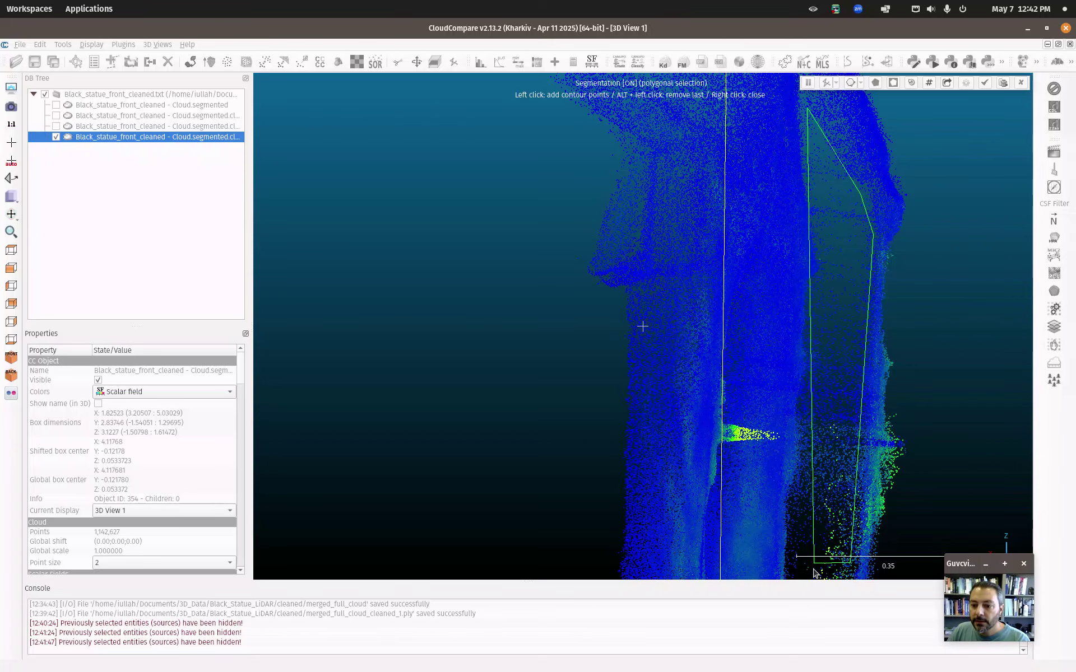
pyautogui.click(805, 575)
pyautogui.click(791, 553)
pyautogui.click(811, 433)
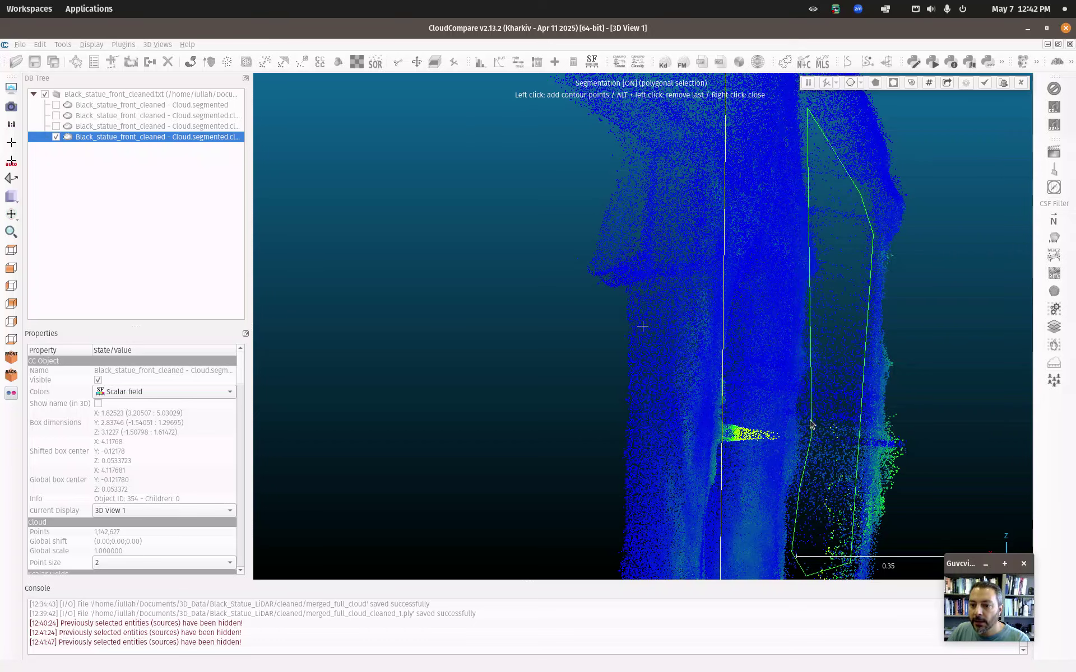
pyautogui.click(815, 286)
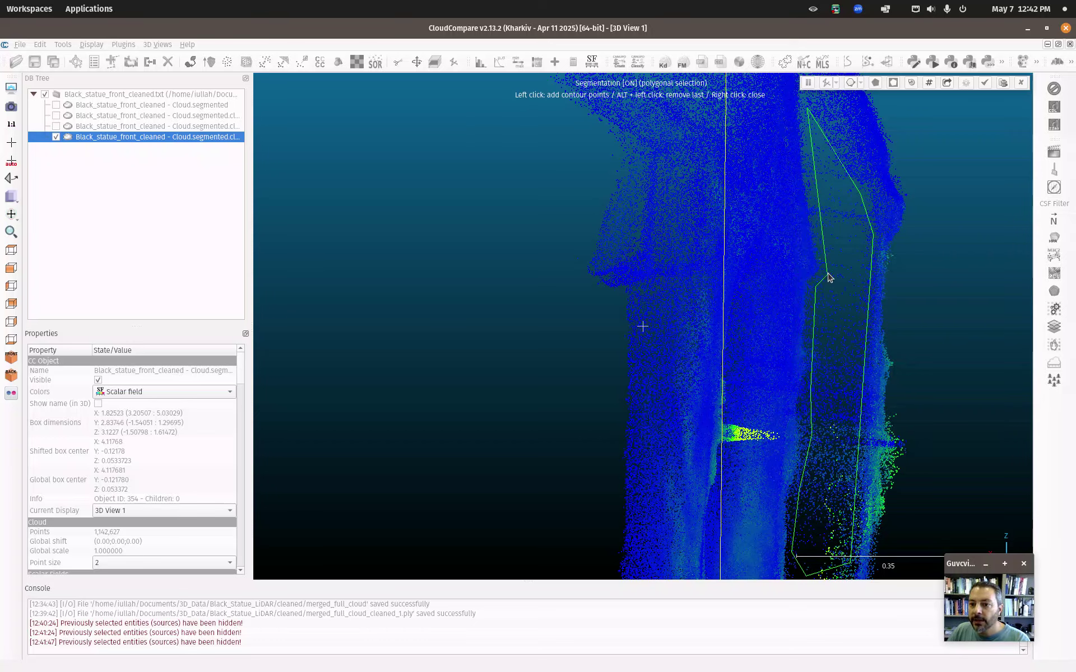
pyautogui.click(828, 269)
pyautogui.rightClick(815, 188)
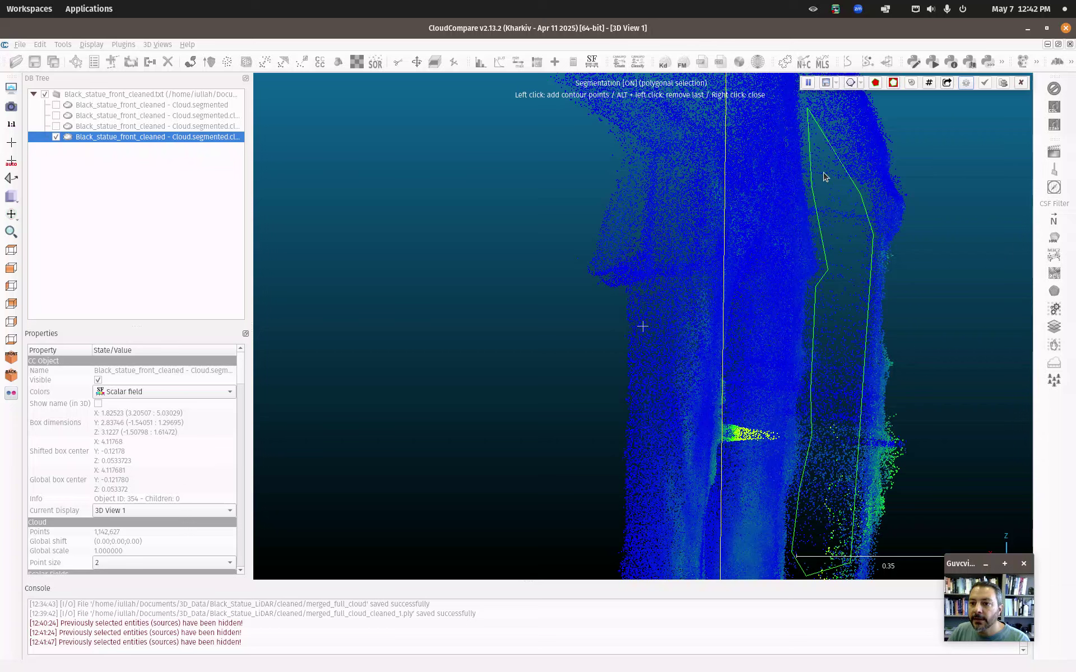
pyautogui.press('o')
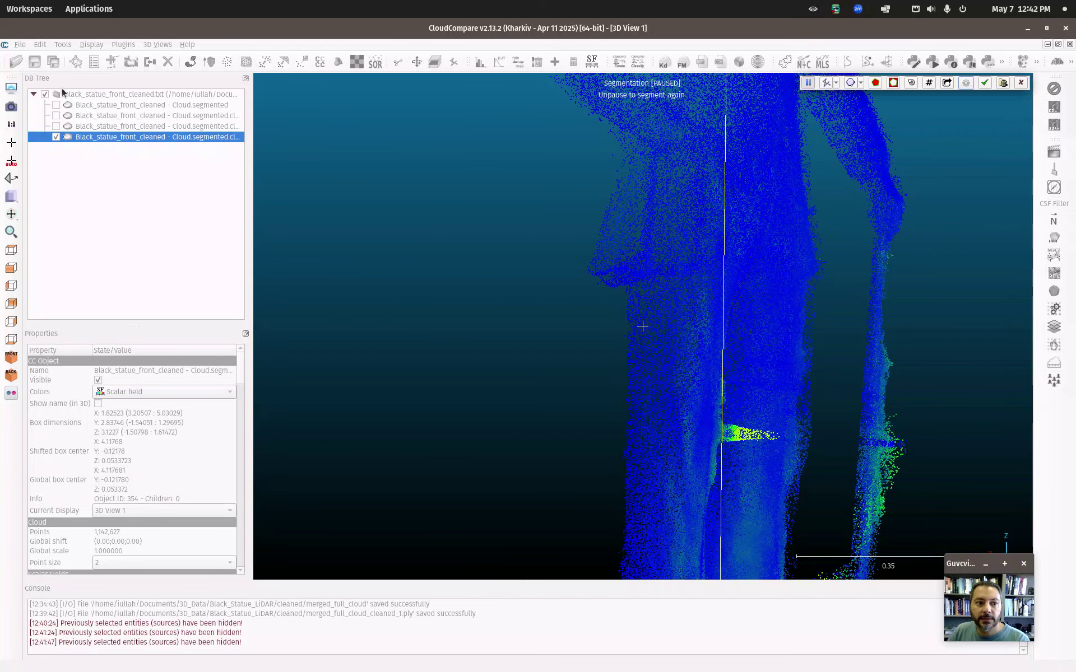
pyautogui.click(986, 83)
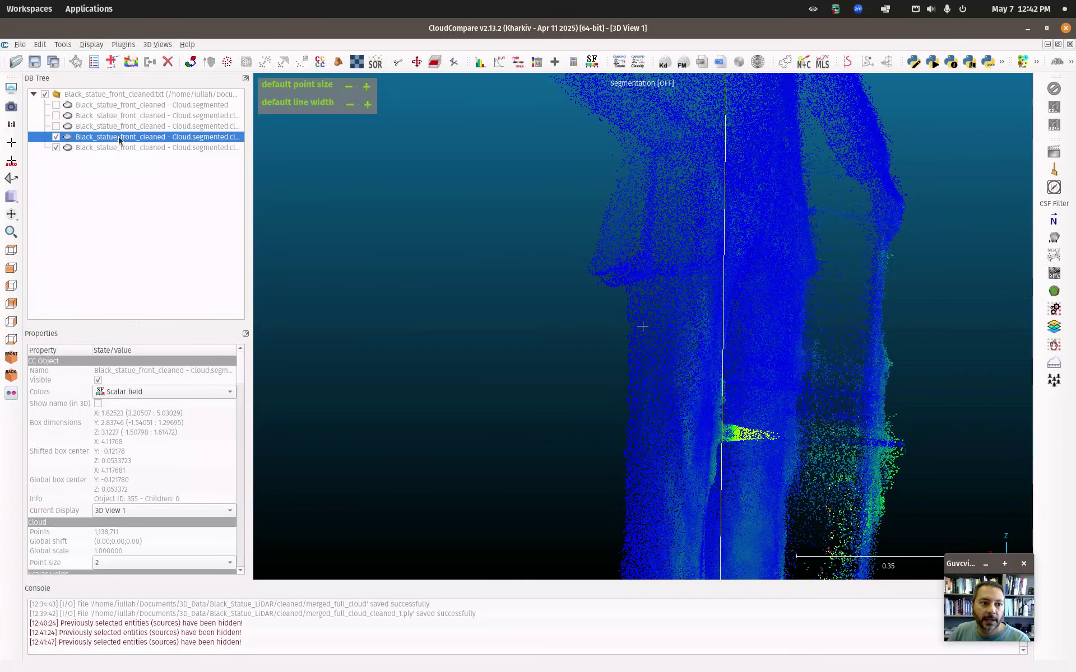
# Step: Check the view without the segmented-out stray points by hiding their cloud, and delete that cloud
pyautogui.click(87, 148)
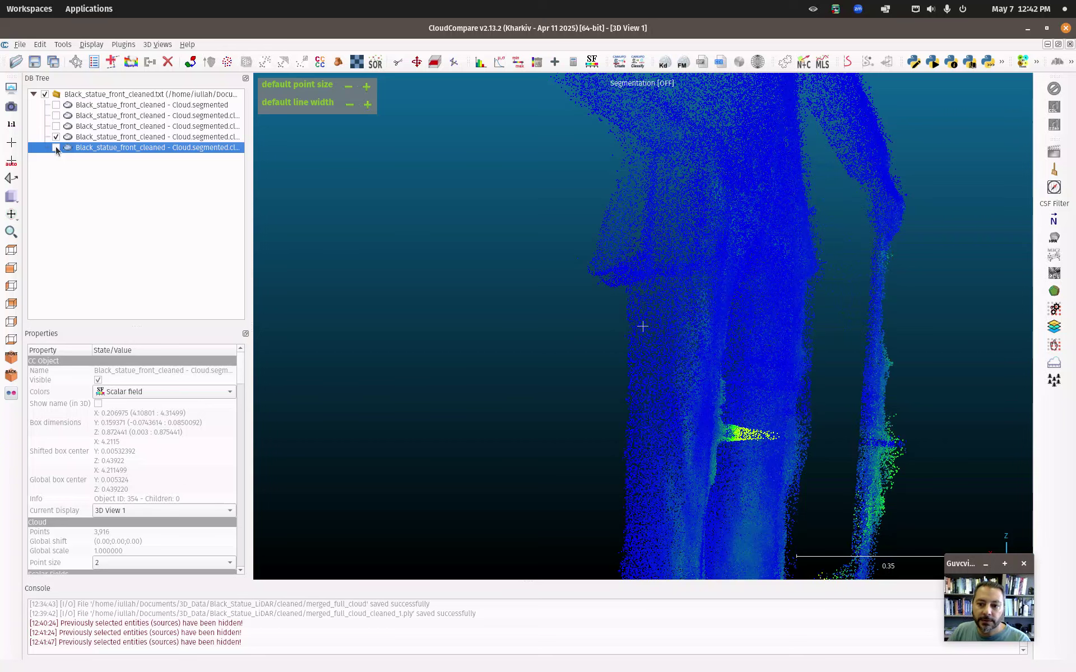
pyautogui.rightClick(104, 147)
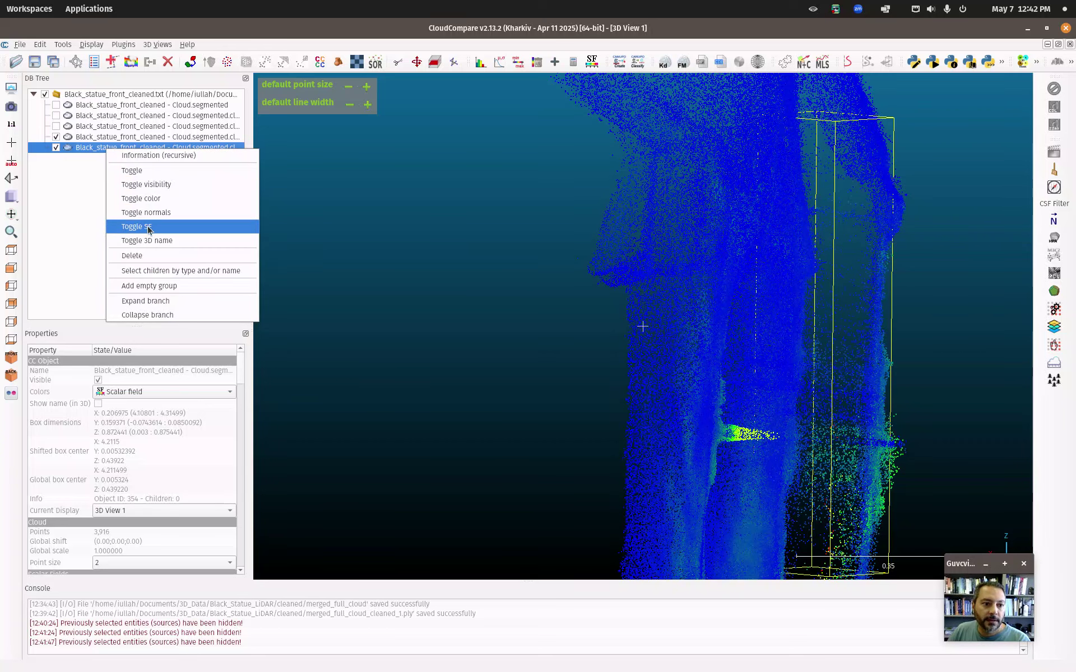
pyautogui.click(142, 256)
# Step: Apply the SOR filter to the remaining cleaned cloud with 6 points for mean distance estimation and an nSigma of 1.00
pyautogui.scroll(-5, 684, 413)
pyautogui.moveTo(685, 413); pyautogui.dragTo(347, 401)
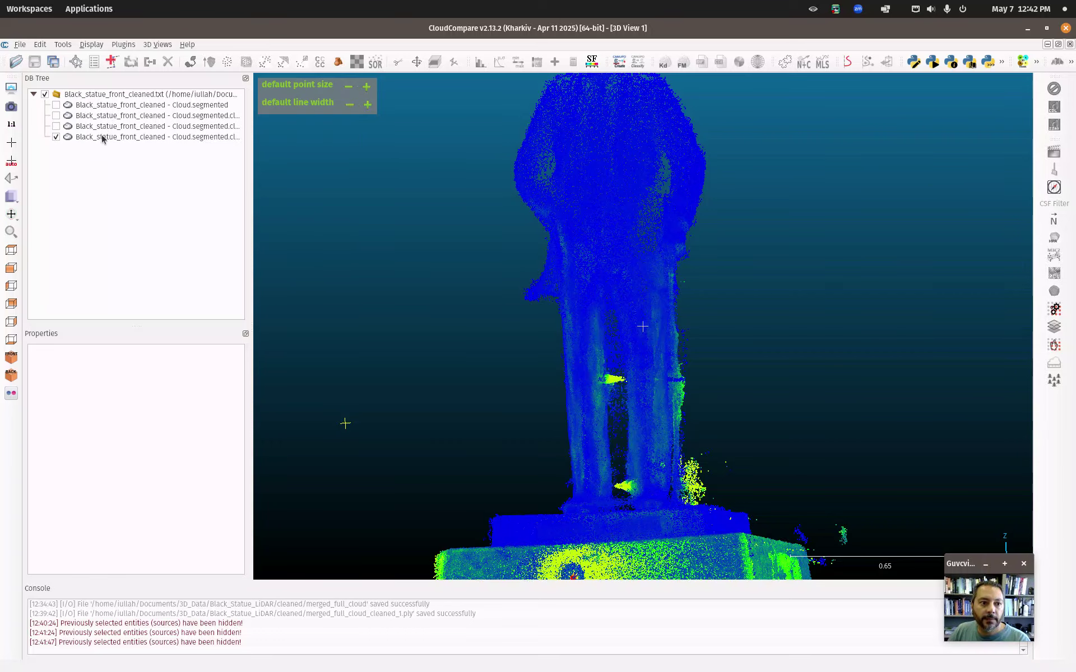
pyautogui.click(102, 138)
pyautogui.click(91, 44)
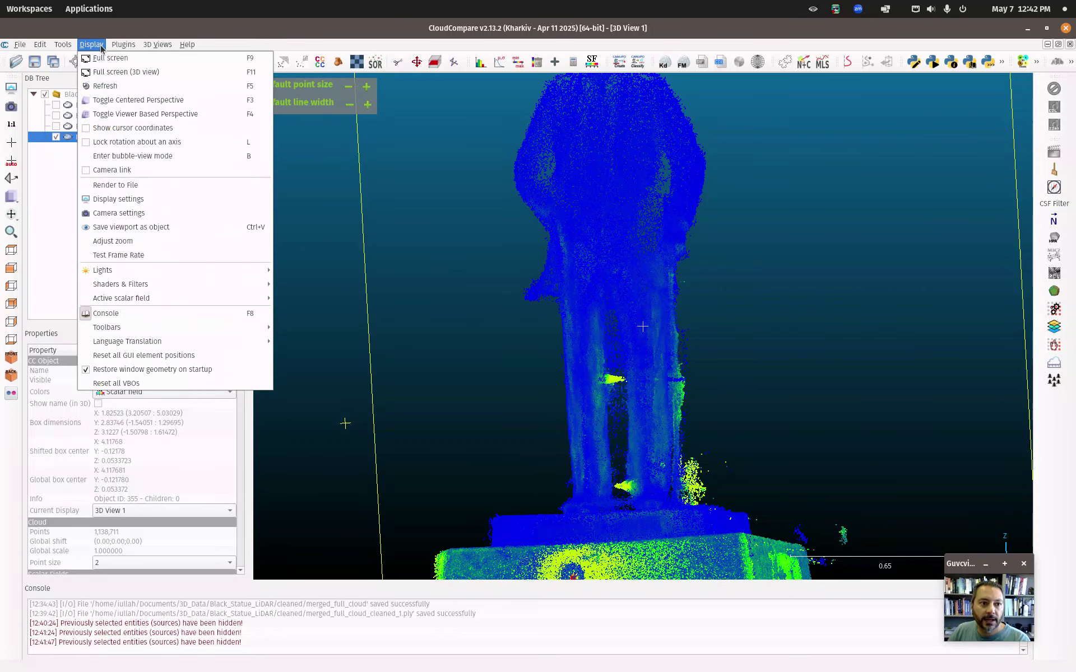
pyautogui.moveTo(66, 48)
pyautogui.click(224, 58)
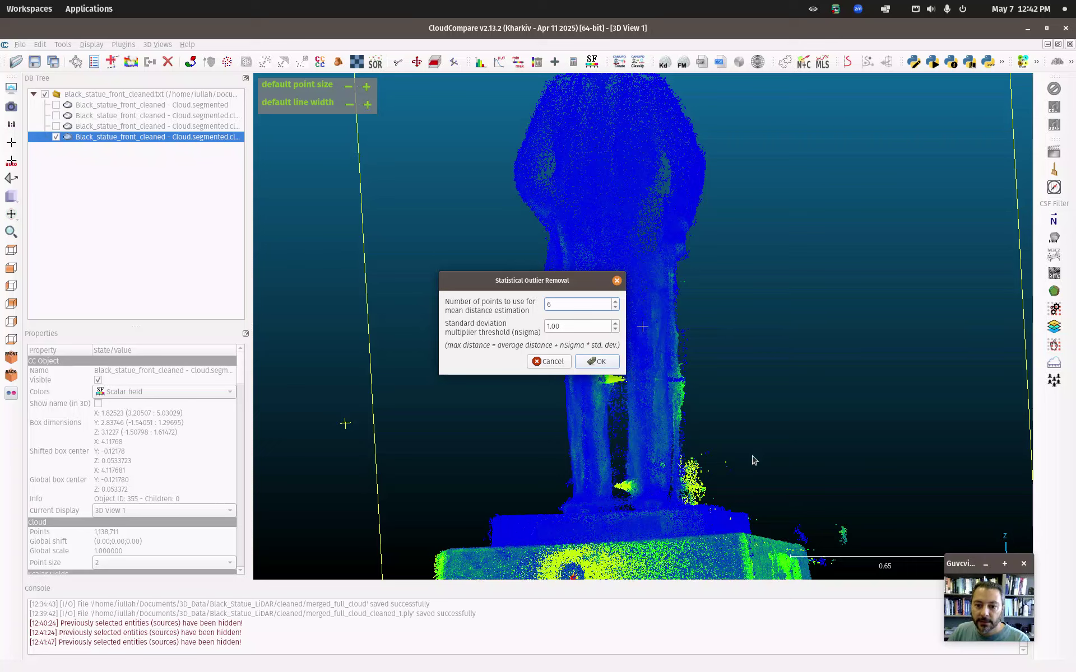
pyautogui.click(597, 362)
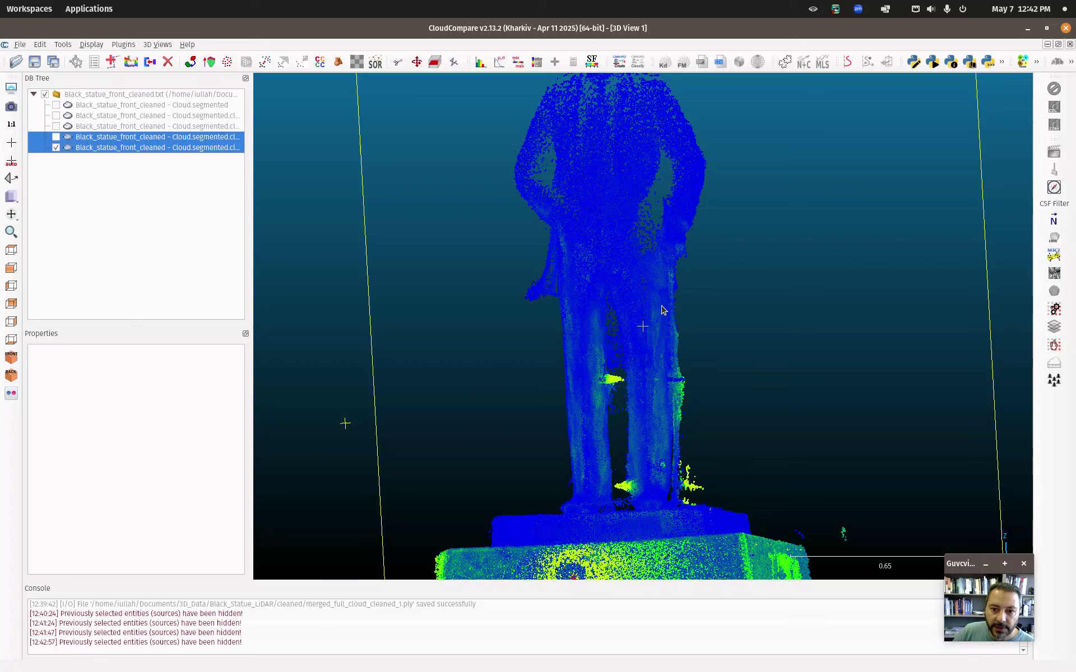
# Step: Show the cloud from before the SOR filtering again and apply the SOR filter to it with 8 points and an nSigma of 1.00
pyautogui.click(58, 138)
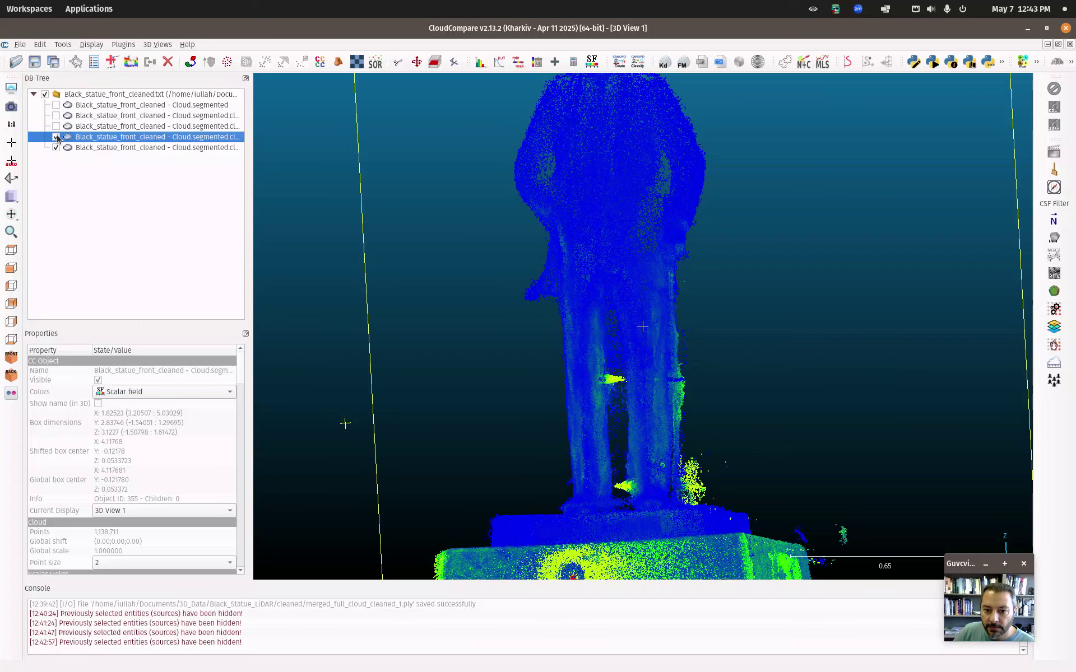
pyautogui.click(56, 137)
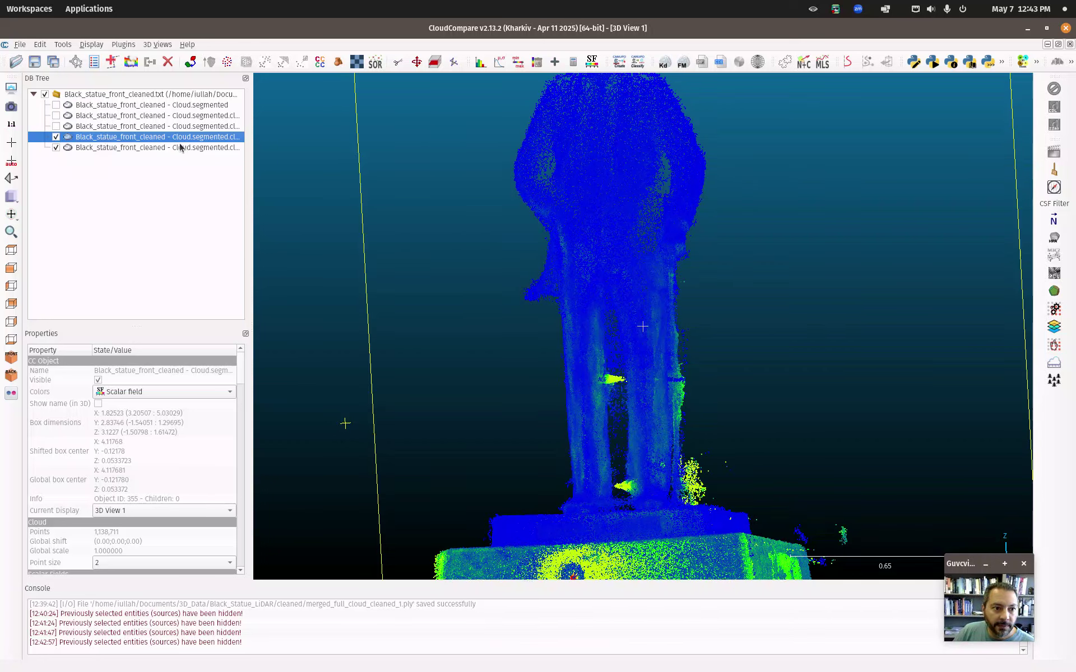
pyautogui.moveTo(299, 130)
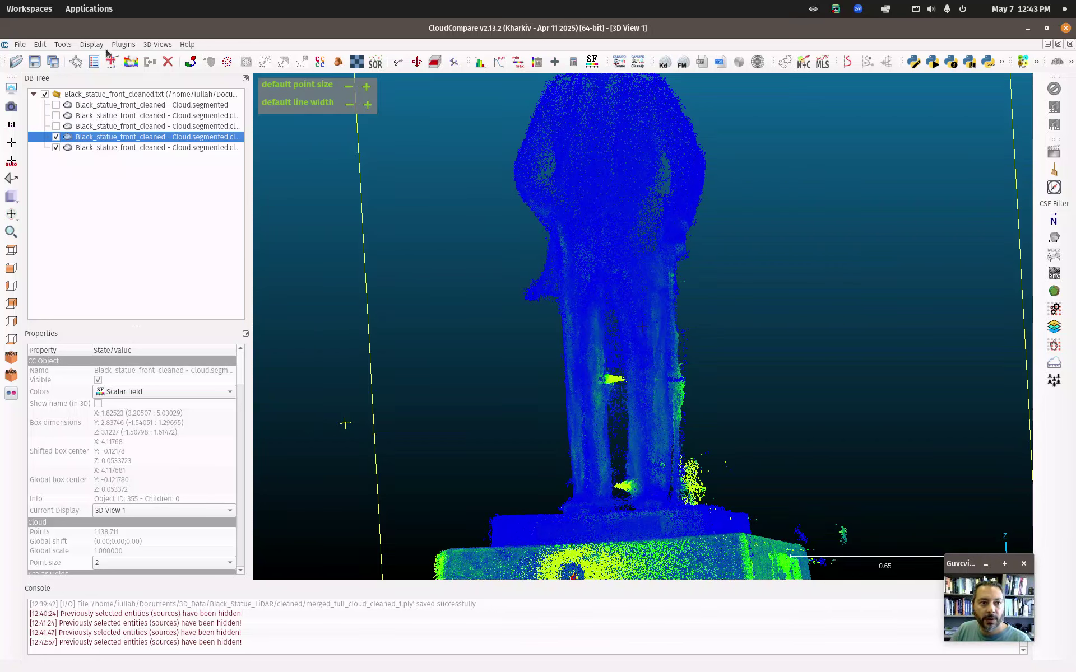
pyautogui.click(68, 45)
pyautogui.moveTo(76, 57)
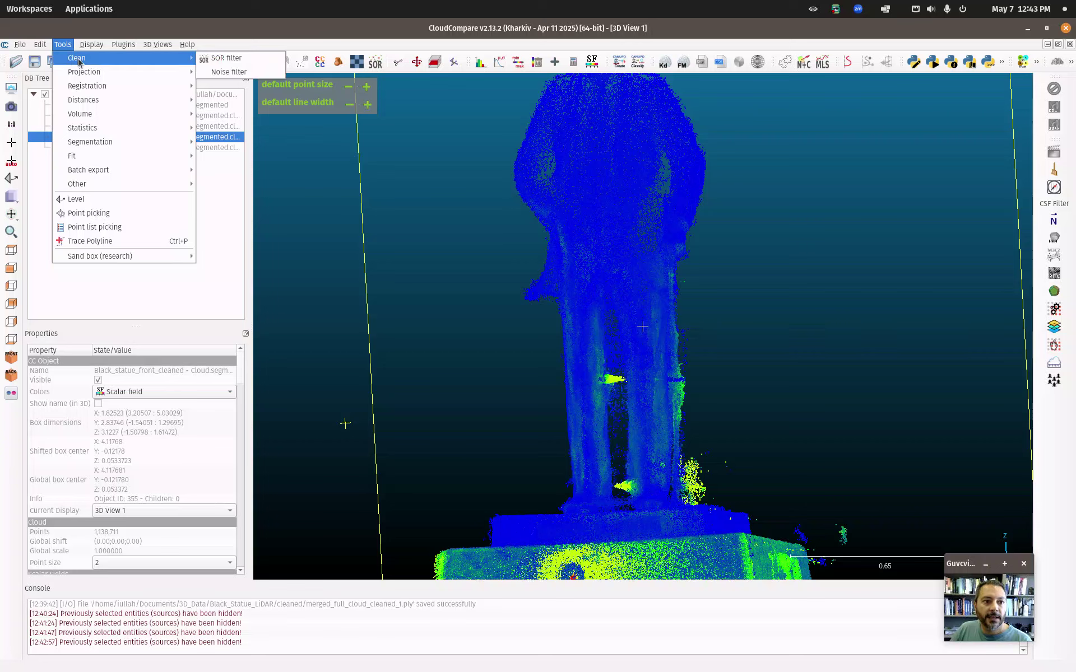
pyautogui.click(230, 59)
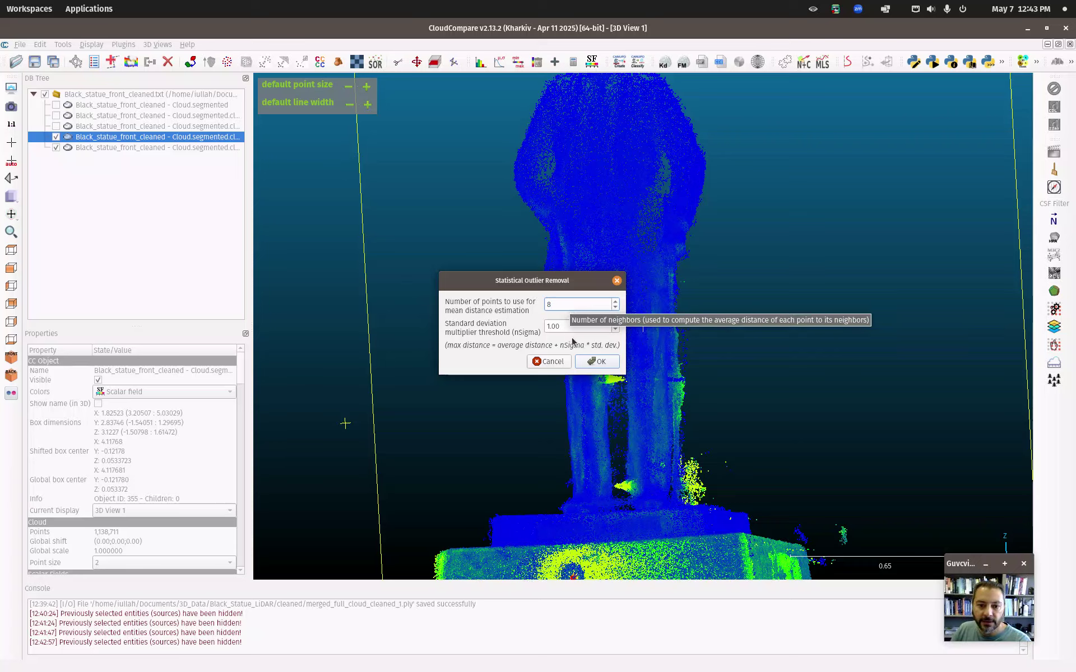
pyautogui.click(597, 362)
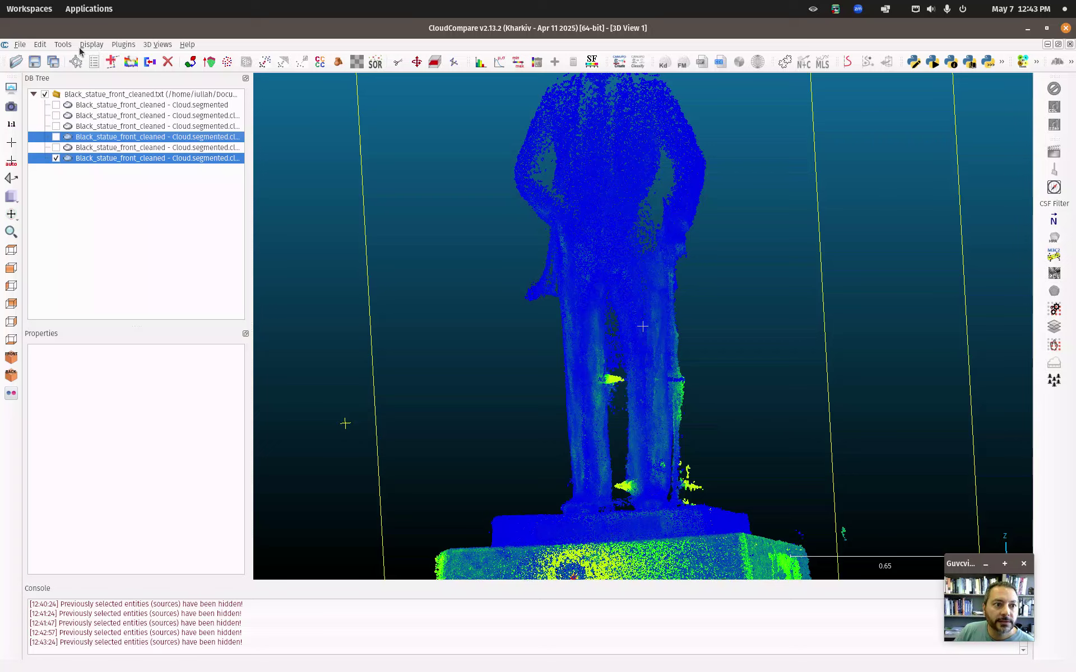
pyautogui.click(63, 44)
pyautogui.moveTo(112, 56)
pyautogui.click(233, 60)
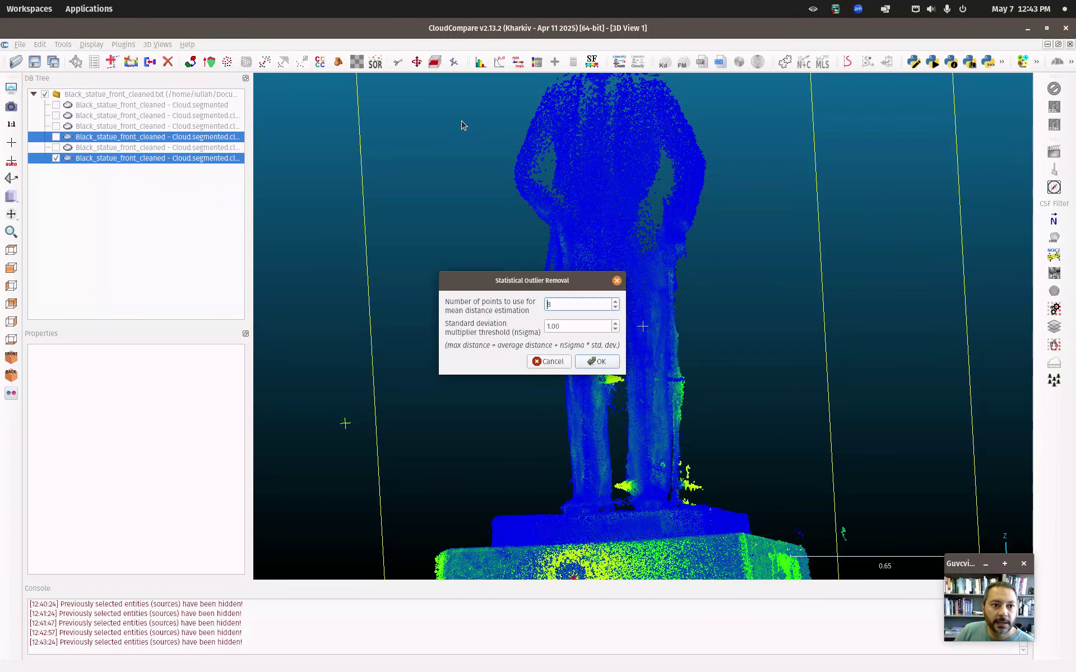
pyautogui.click(549, 362)
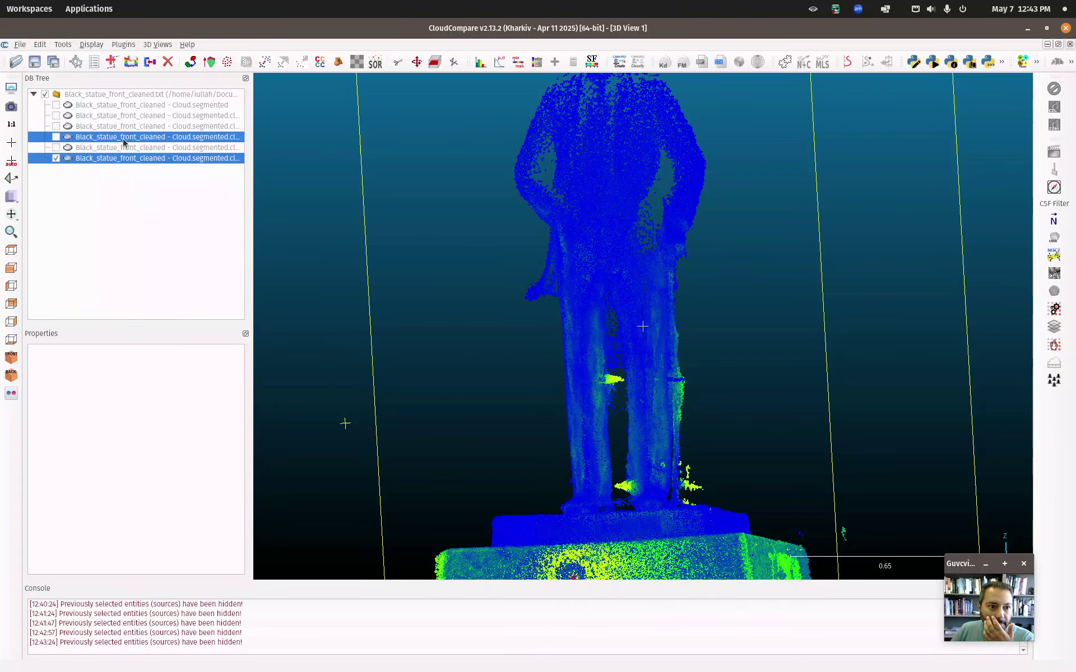
# Step: Select only the cloud from before the SOR filtering and run the SOR filter with a different number of points and an nSigma of 1.00
pyautogui.click(126, 140)
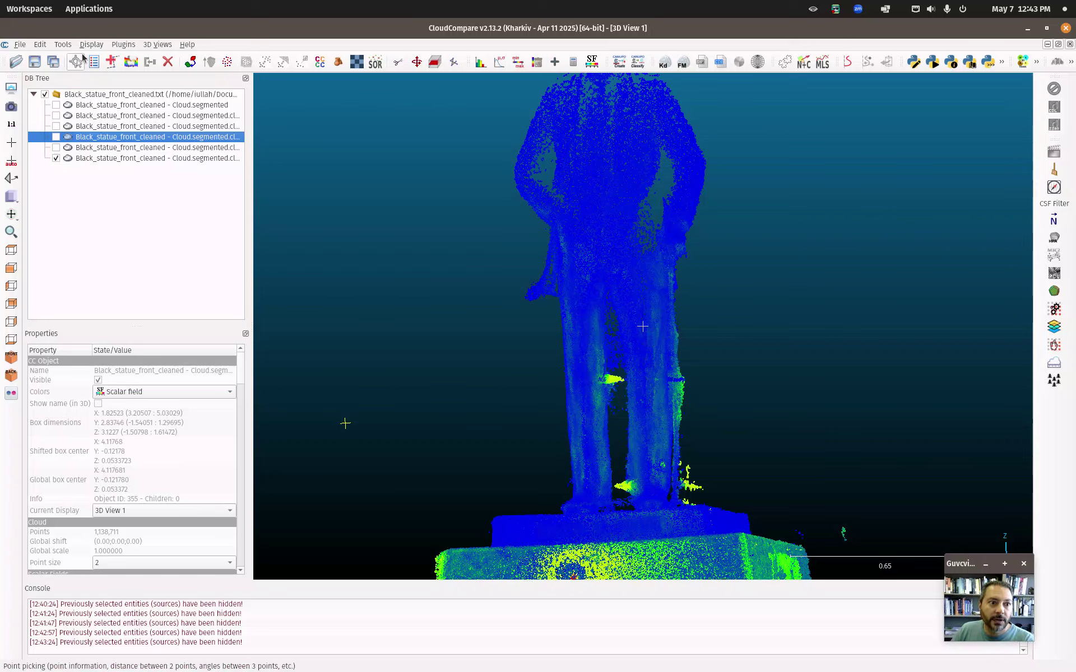
pyautogui.click(65, 46)
pyautogui.moveTo(112, 58)
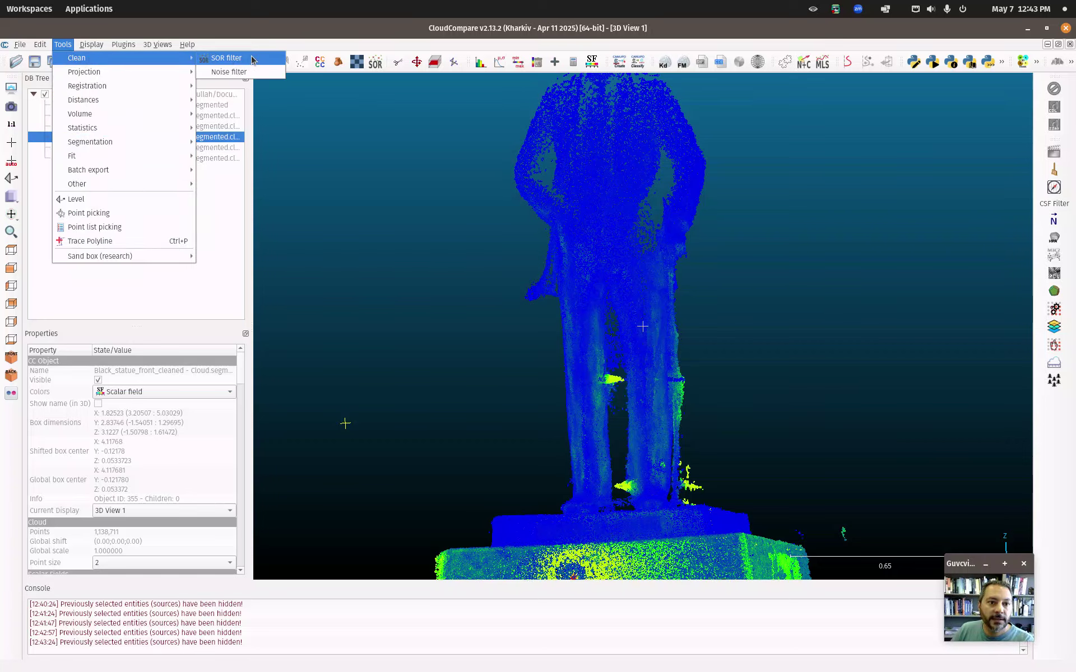
pyautogui.click(227, 58)
pyautogui.moveTo(554, 303); pyautogui.dragTo(521, 303)
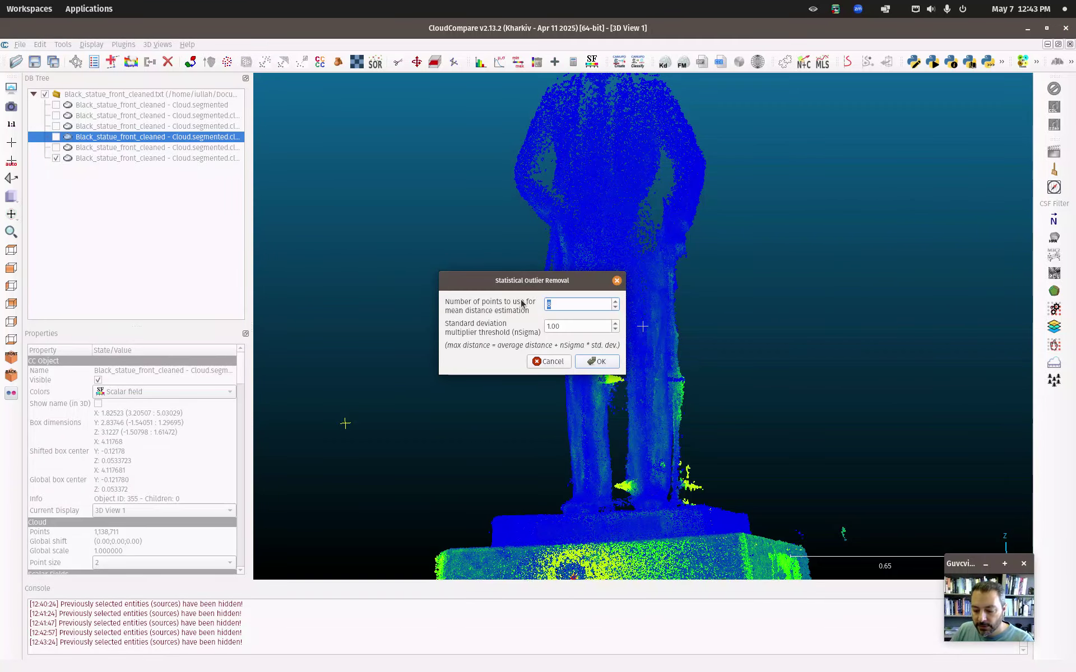
pyautogui.click(597, 362)
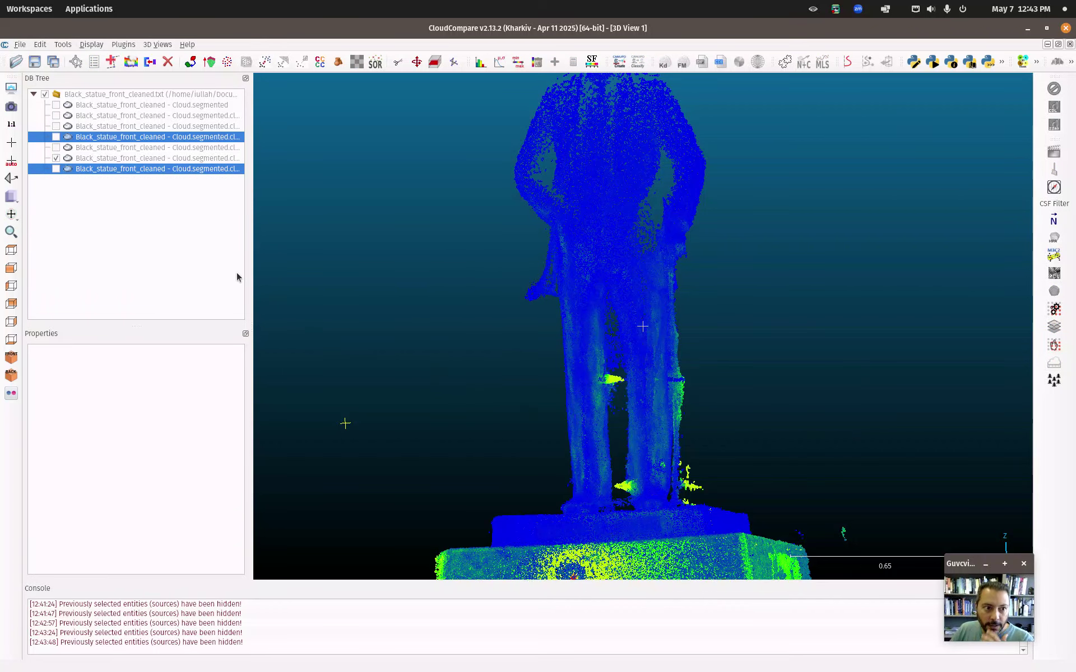
# Step: Show only the newest SOR-filtered cloud and delete all the earlier clouds in the group
pyautogui.click(56, 168)
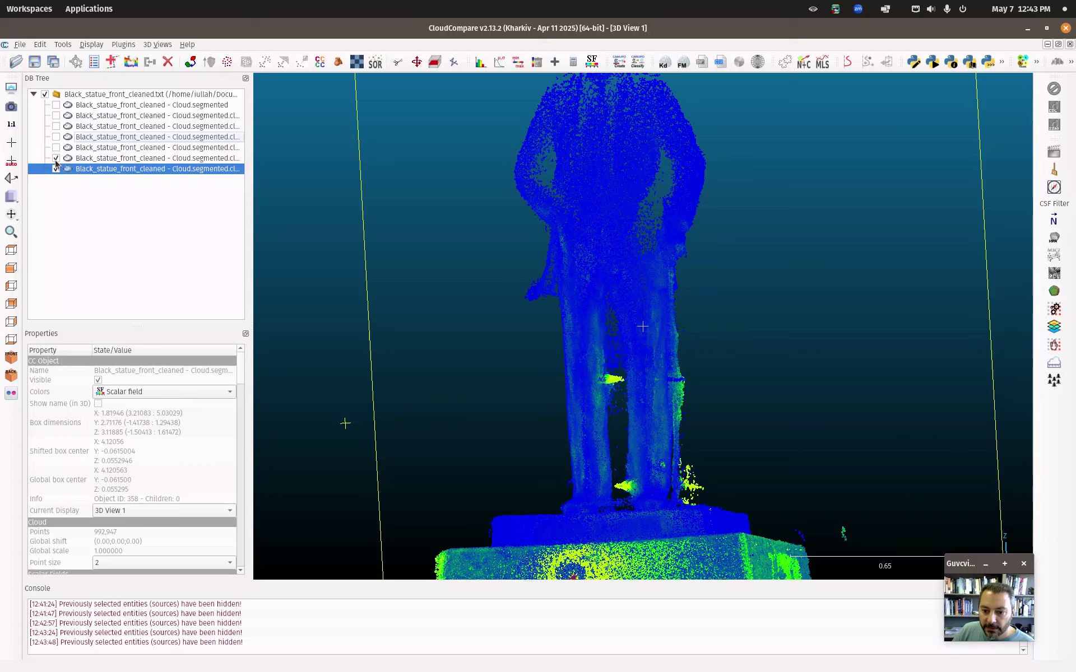
pyautogui.click(98, 159)
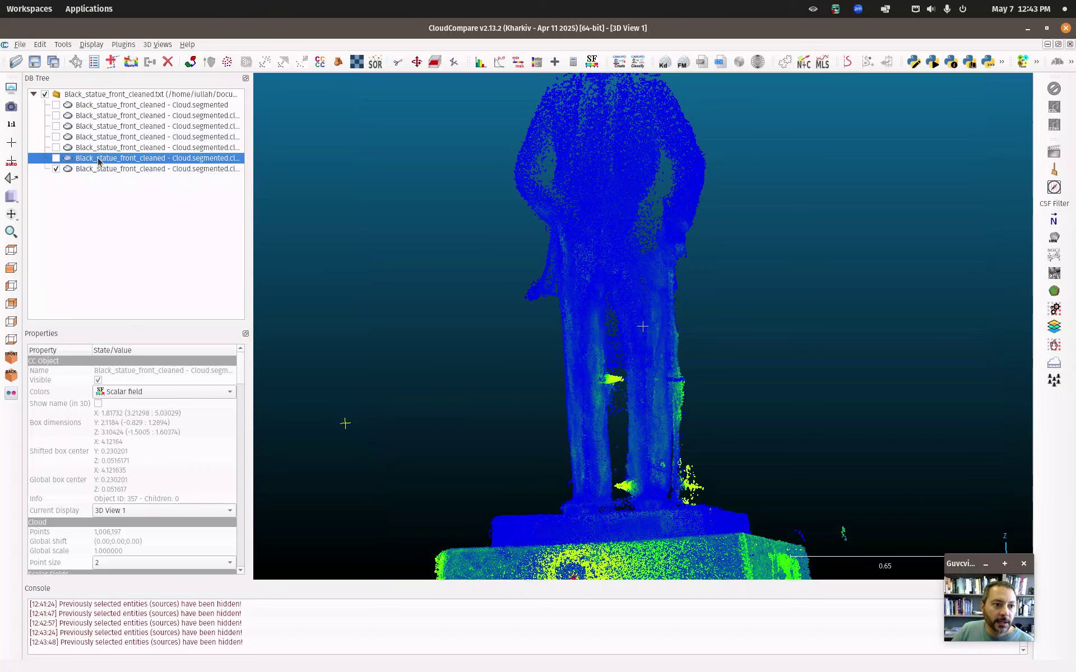
pyautogui.keyDown('shift'); pyautogui.click(139, 107); pyautogui.keyUp('shift')
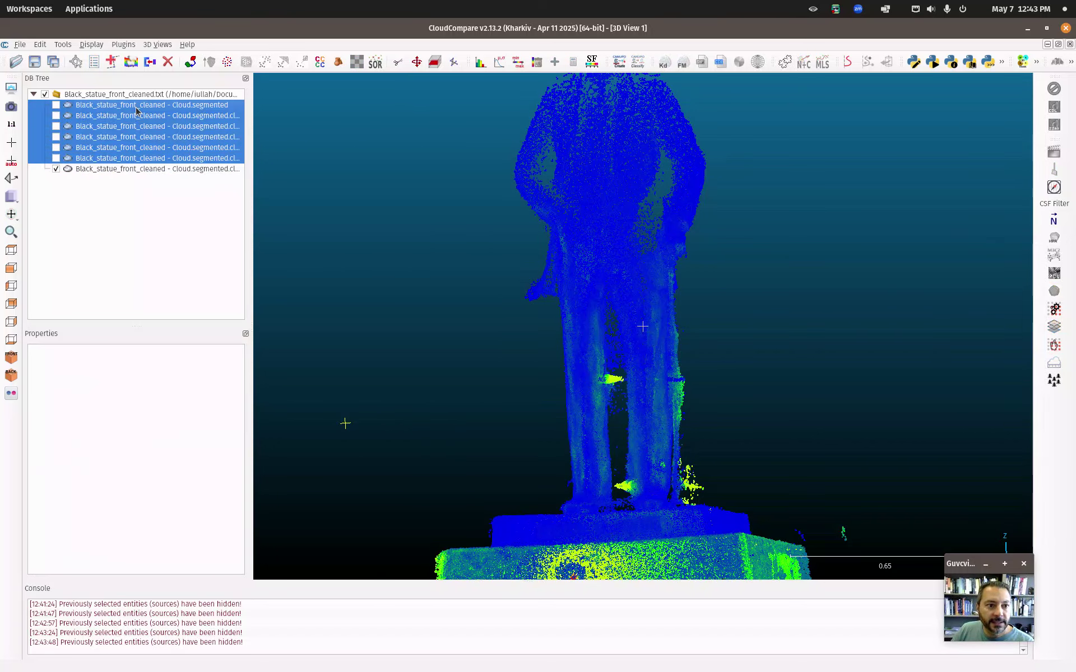
pyautogui.rightClick(136, 108)
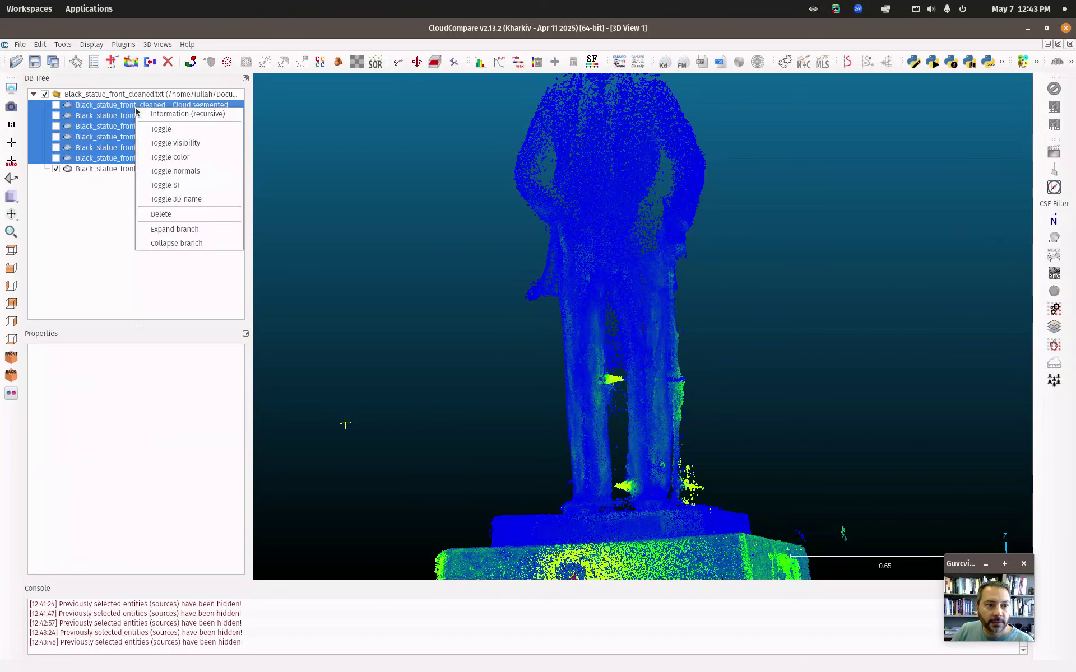
pyautogui.click(169, 214)
# Step: Save the remaining SOR-filtered cloud as merged_full_cloud_cleaned_final.ply in the cleaned folder, using the binary PLY format
pyautogui.rightClick(167, 105)
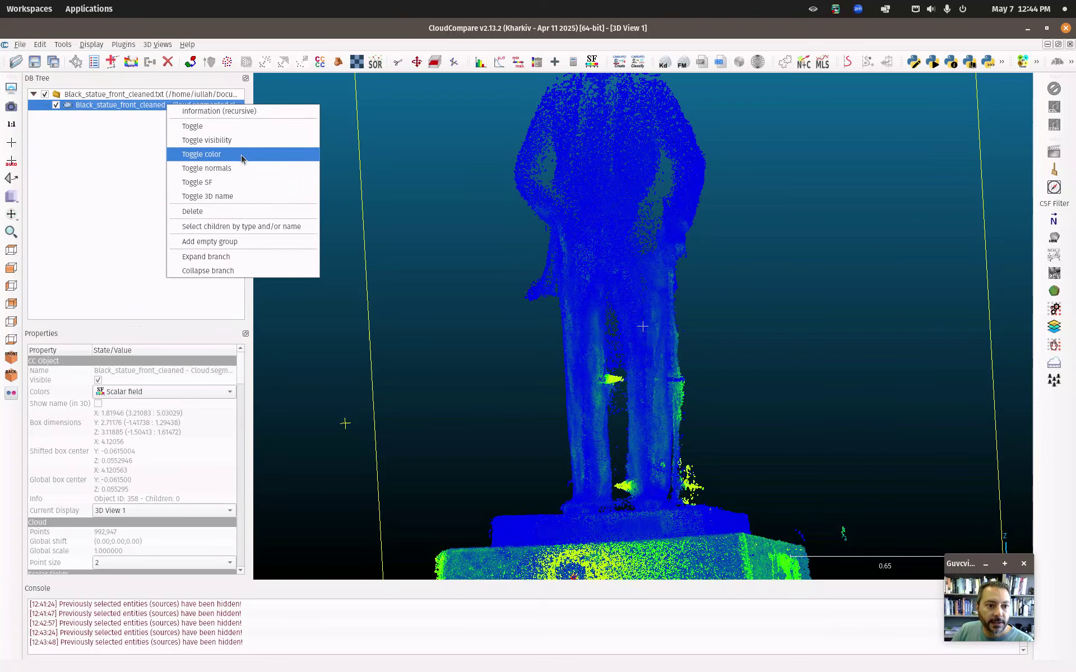
pyautogui.click(114, 137)
pyautogui.click(34, 62)
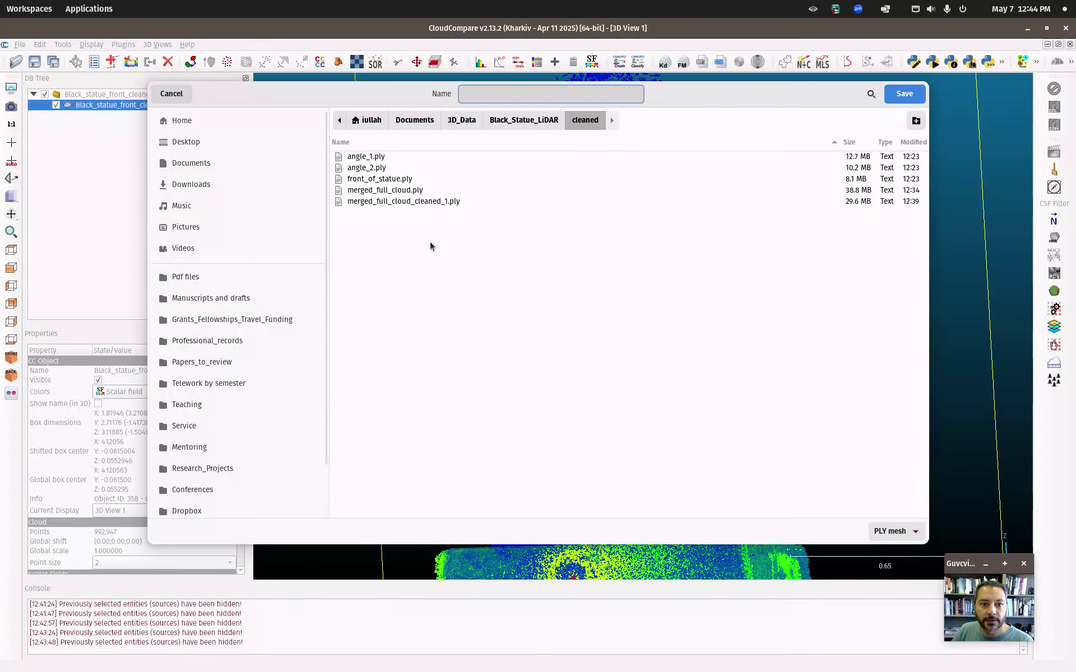
pyautogui.click(421, 201)
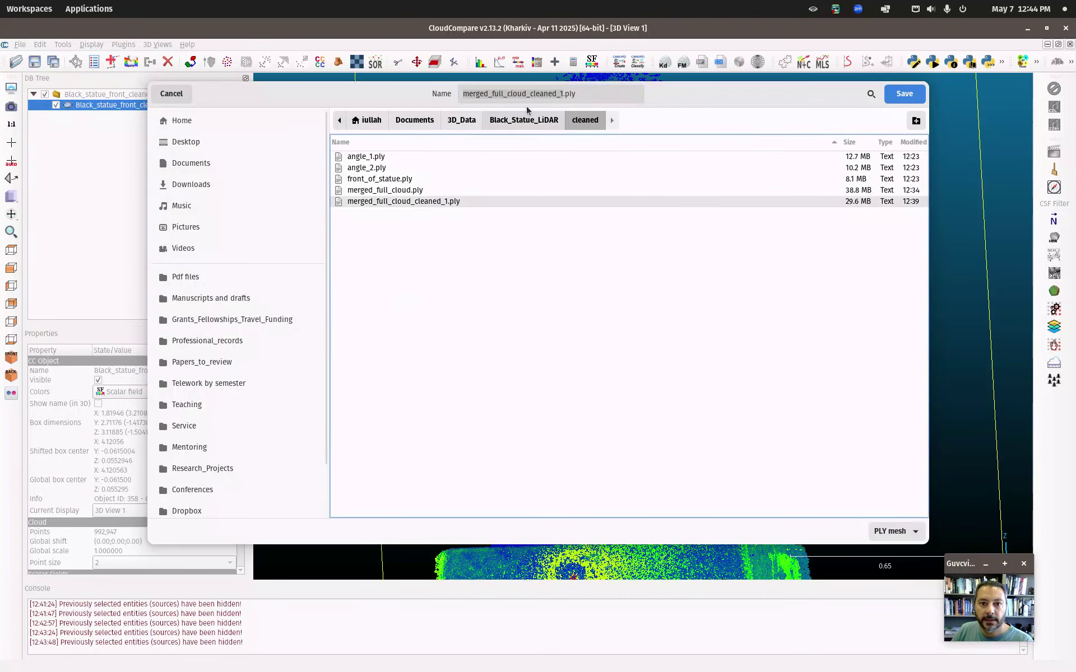
pyautogui.click(560, 95)
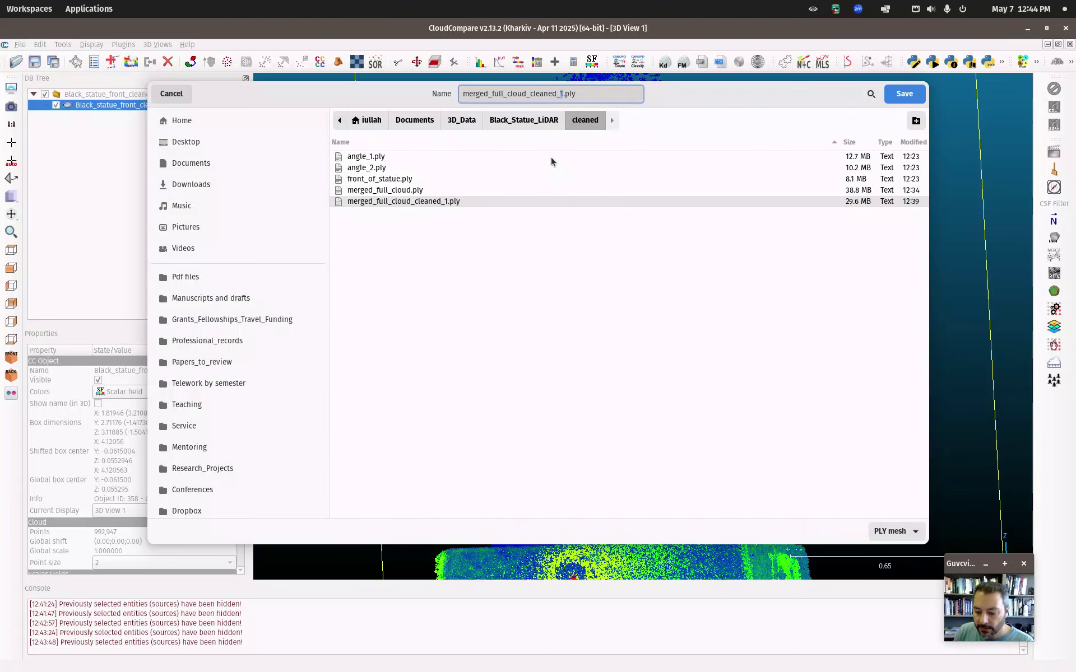
pyautogui.write('final')
pyautogui.press('Return')
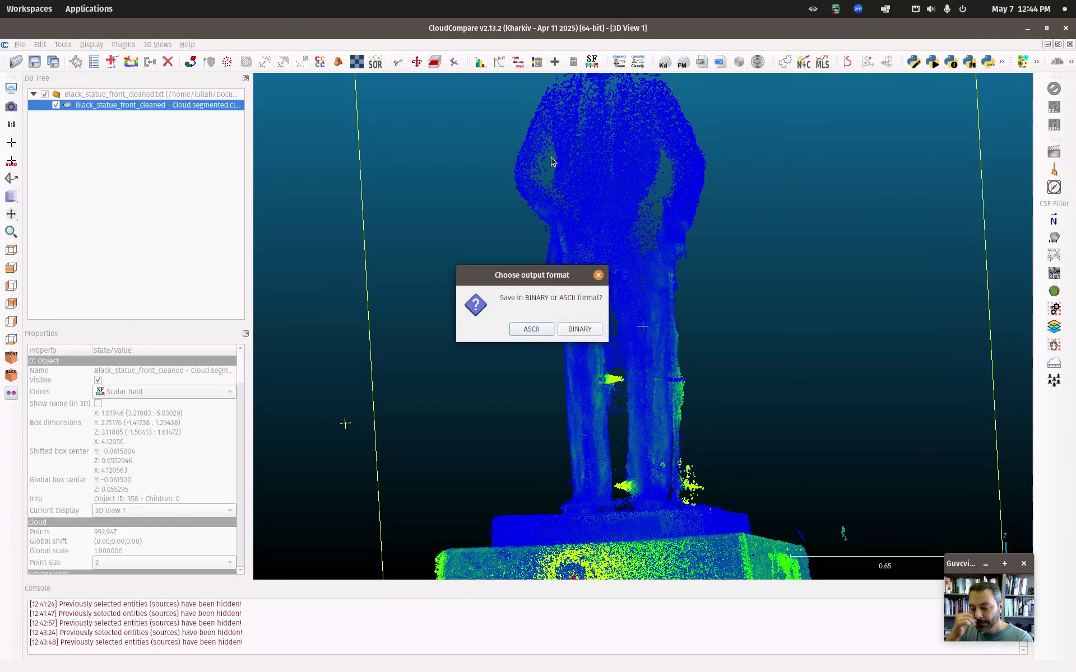
pyautogui.click(585, 330)
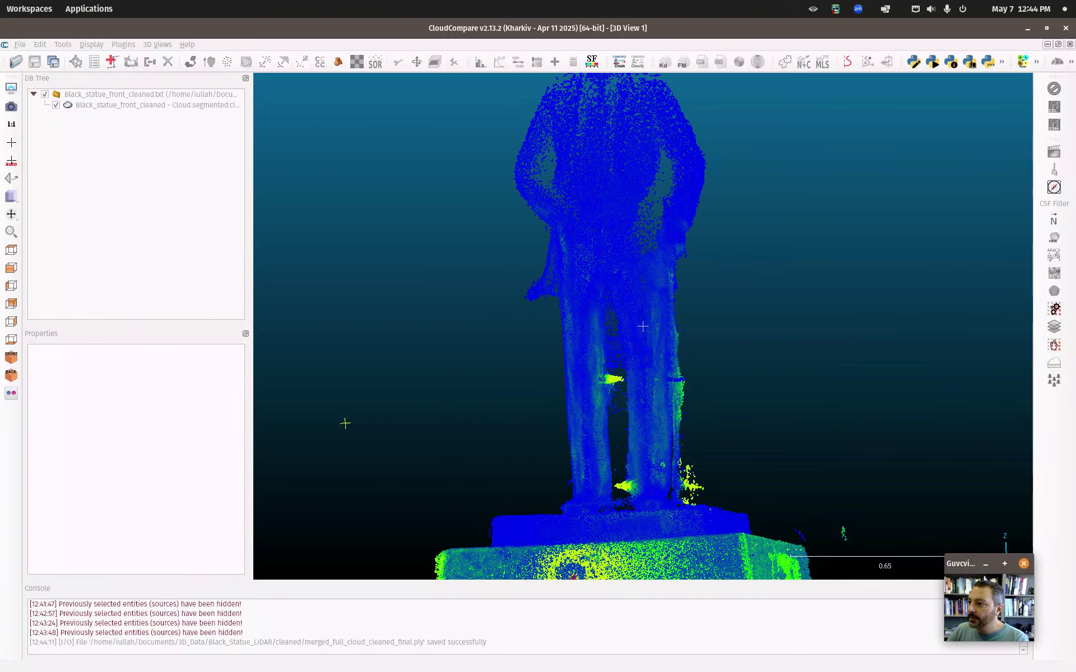
# Step: Examine the whole final cleaned cloud, then look through its properties for the scalar field settings and the number of points
pyautogui.scroll(-5, 716, 310)
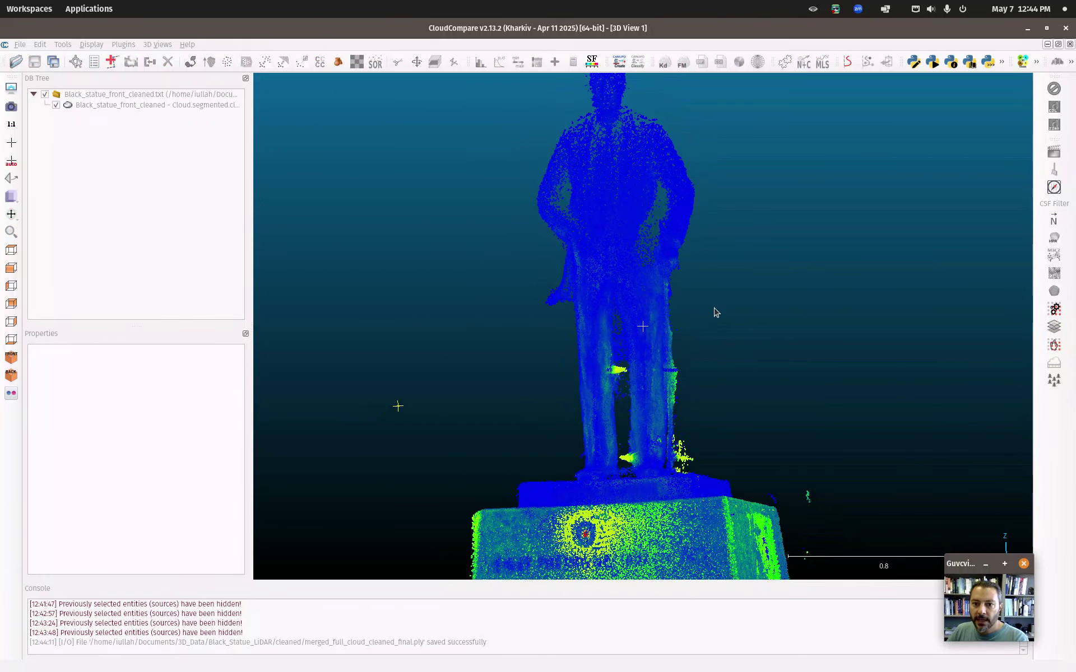
pyautogui.scroll(-2, 642, 380)
pyautogui.moveTo(644, 381); pyautogui.dragTo(744, 500)
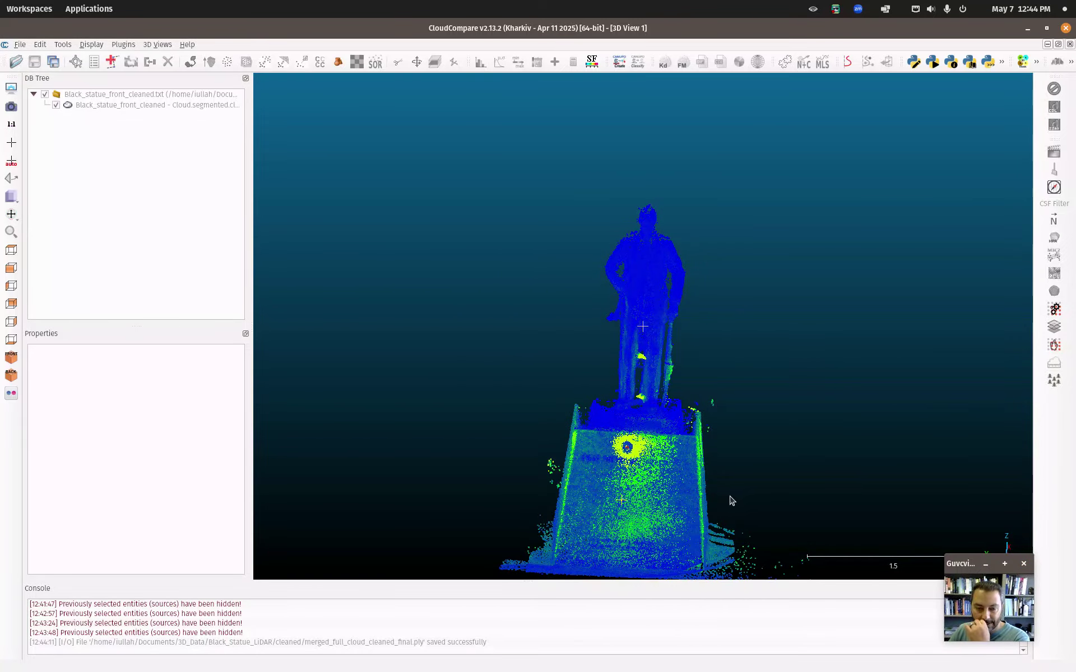
pyautogui.click(159, 105)
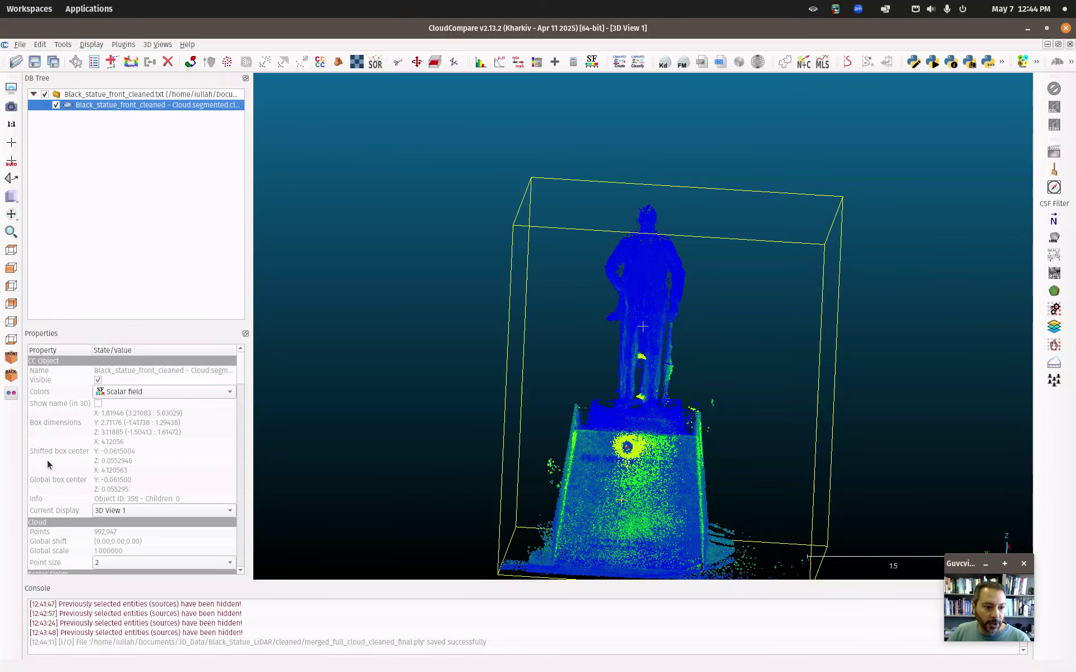
pyautogui.scroll(-5, 49, 461)
pyautogui.scroll(-3, 49, 456)
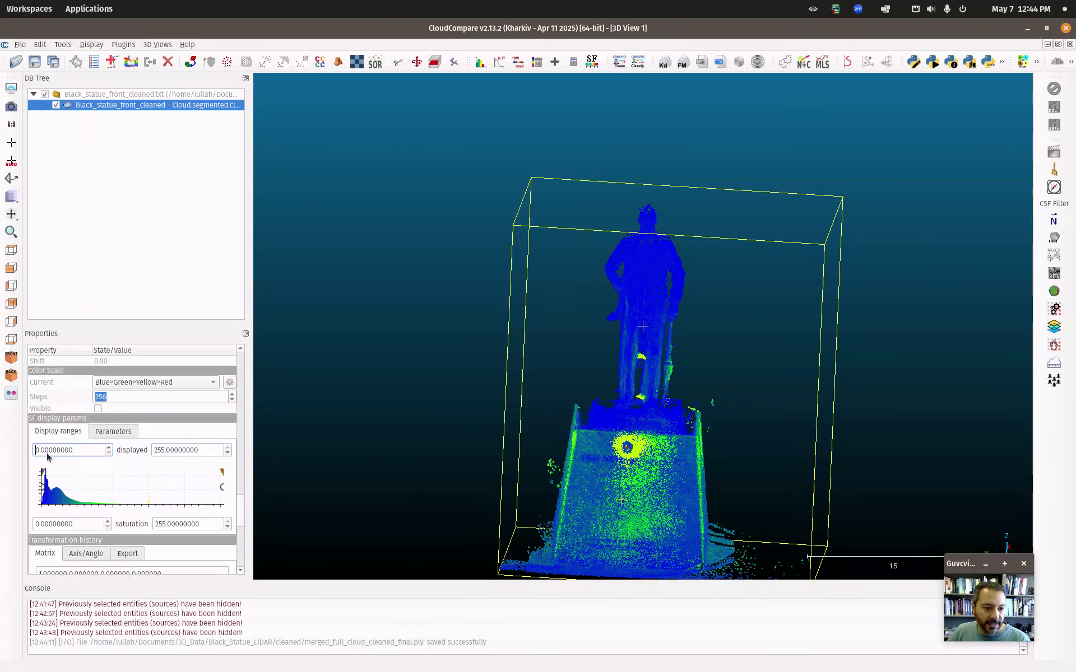
pyautogui.scroll(-4, 48, 471)
pyautogui.scroll(8, 31, 528)
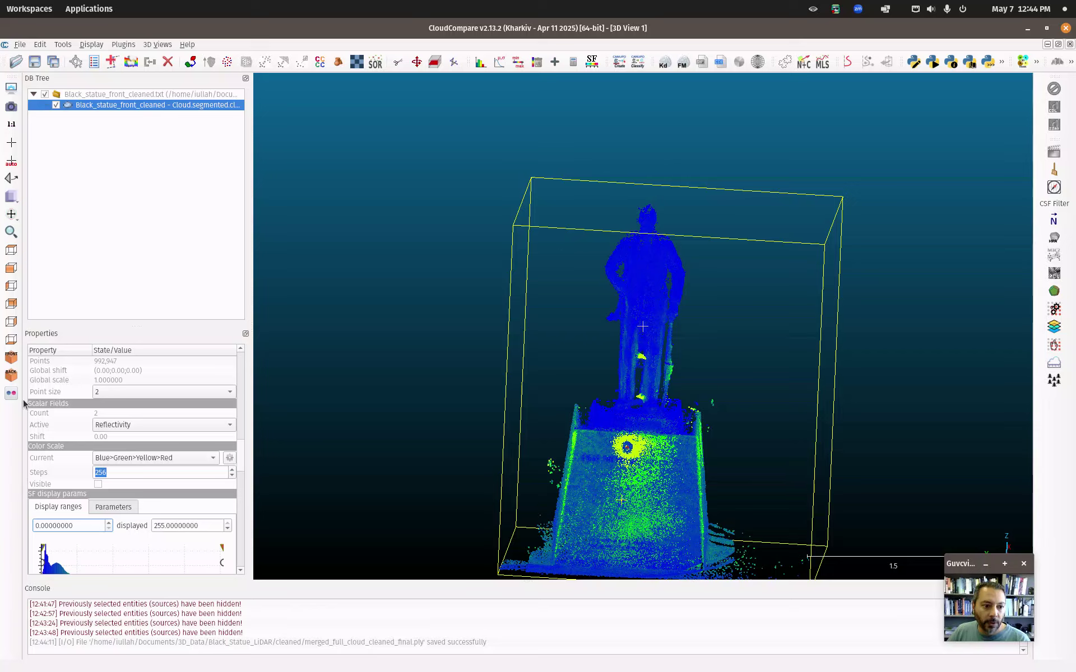
pyautogui.scroll(2, 56, 380)
pyautogui.scroll(2, 99, 429)
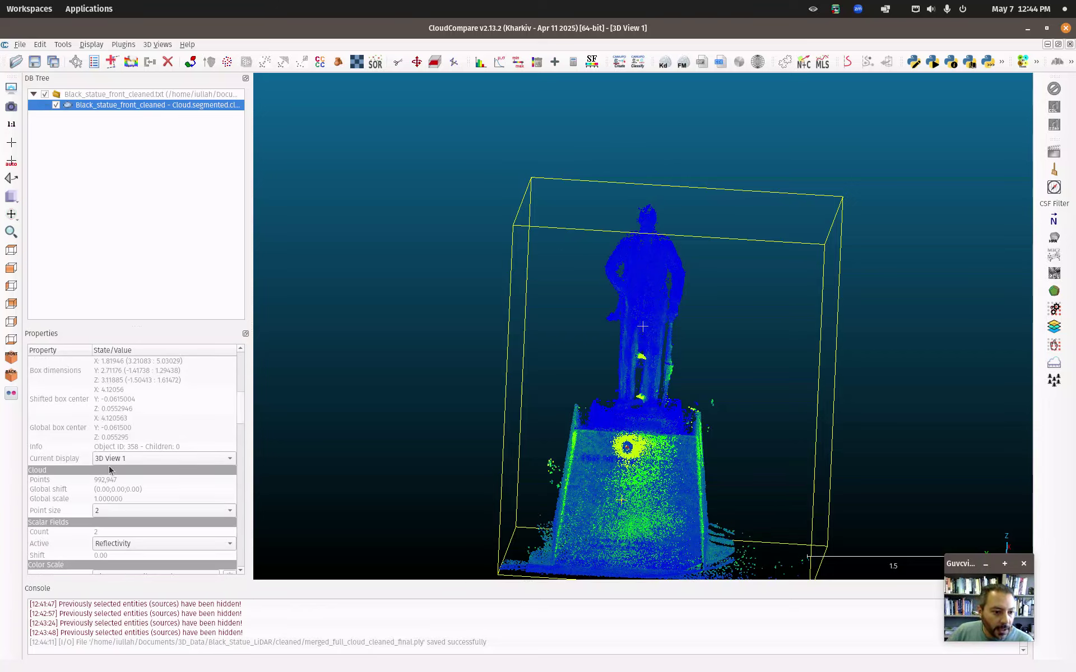
pyautogui.click(118, 484)
pyautogui.scroll(2, 118, 484)
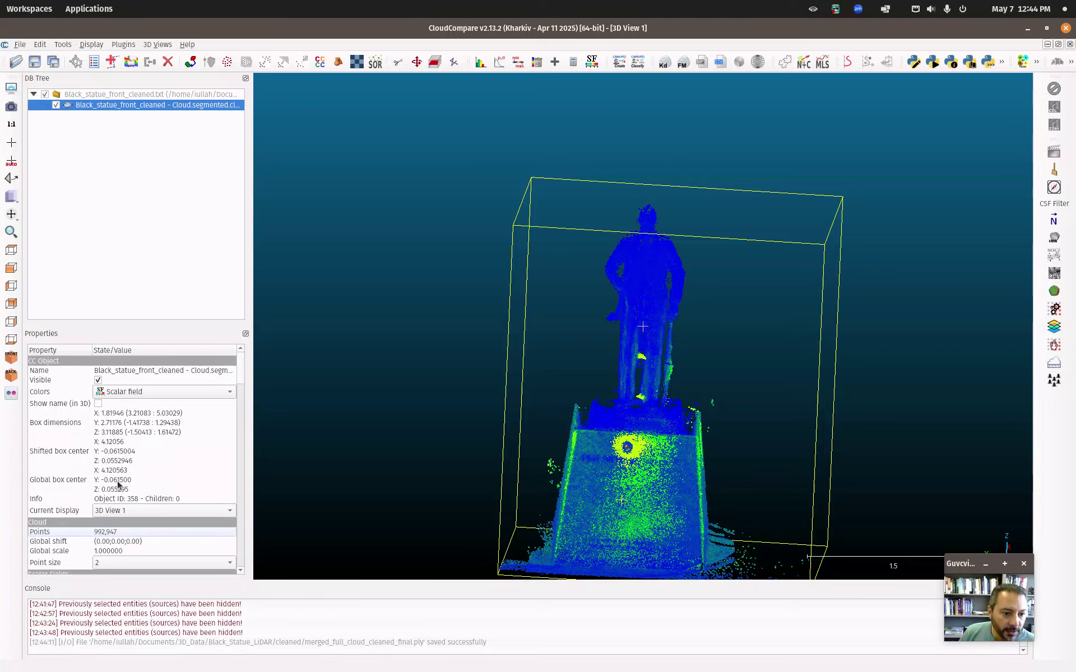
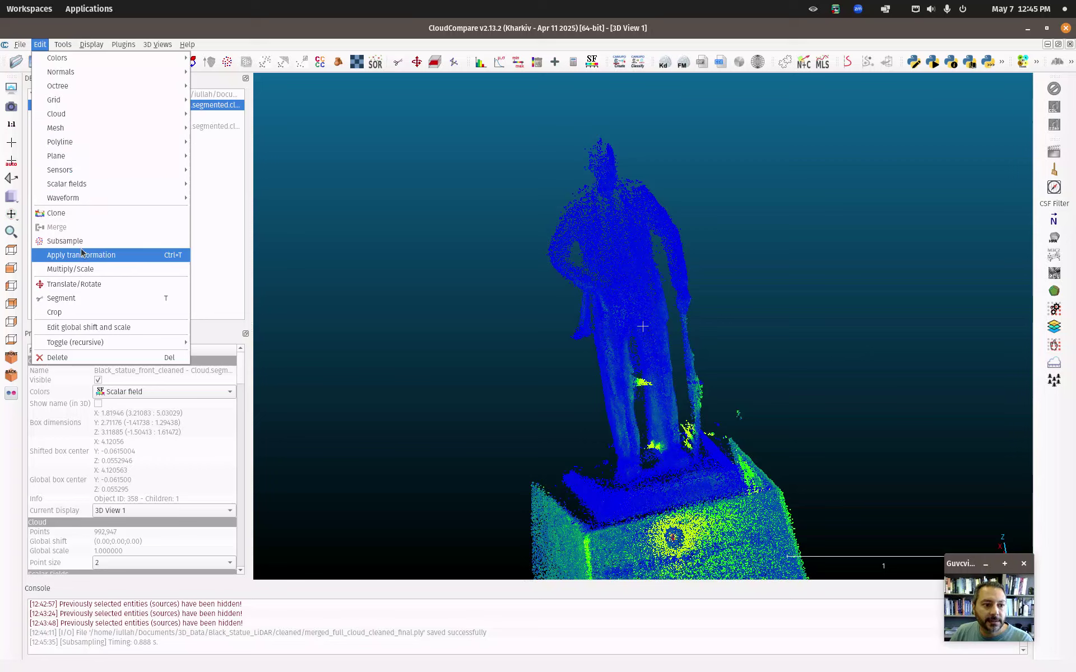
# Step: Subsample the final cleaned cloud with the Spatial method and a minimum space between points of 0.0025
pyautogui.click(79, 242)
pyautogui.click(554, 316)
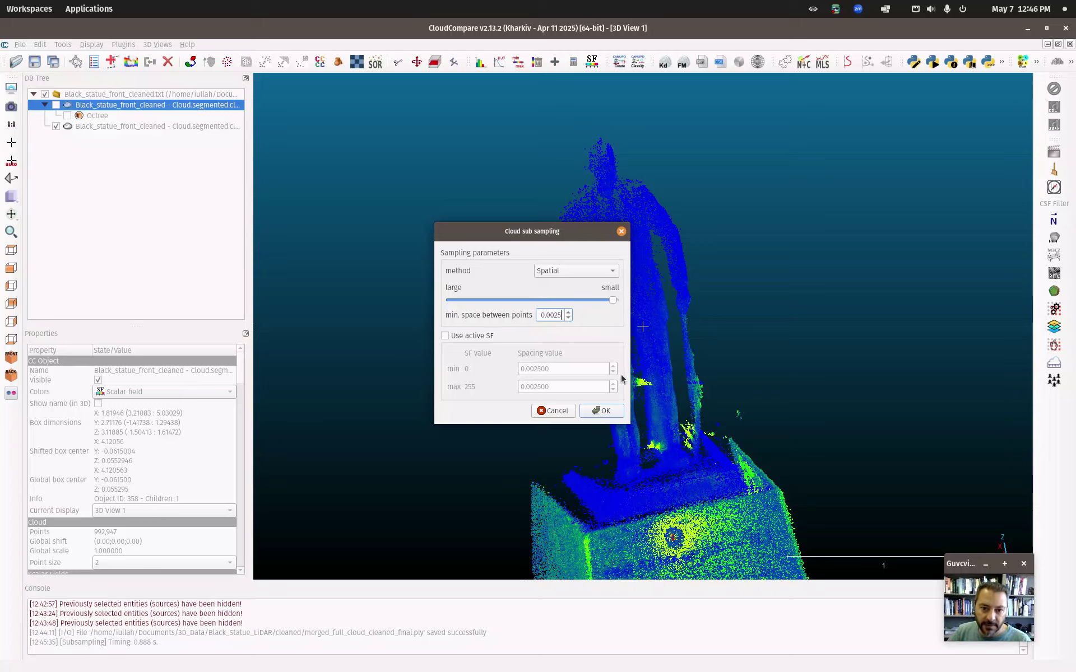
pyautogui.click(603, 411)
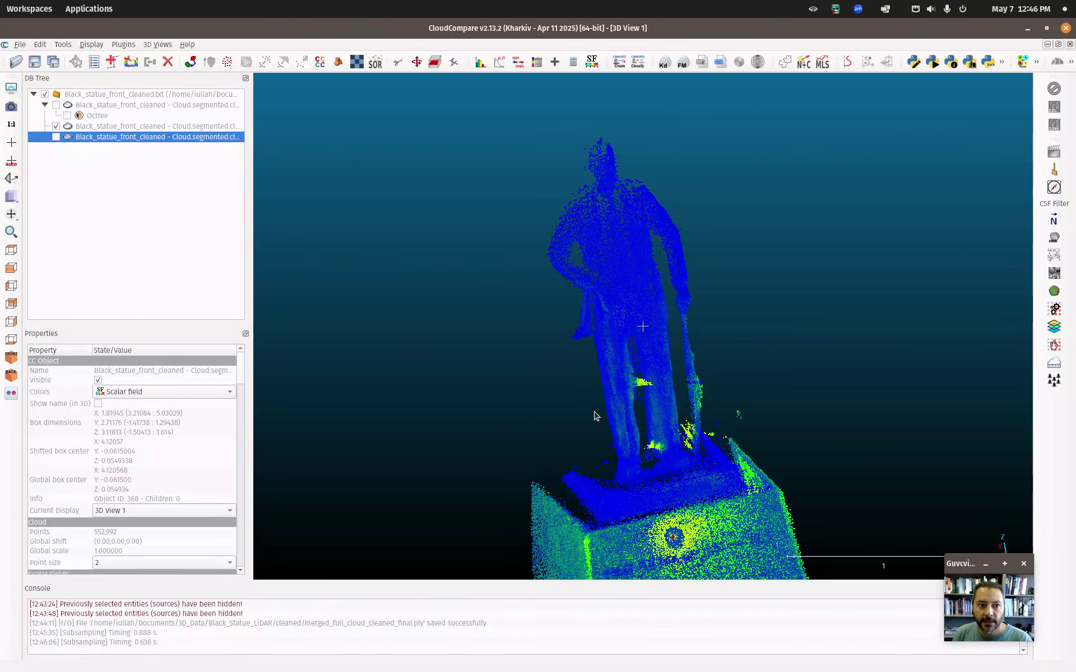
# Step: Hide the earlier subsampled cloud, show the new one and compare the point counts and appearance of the two
pyautogui.click(164, 128)
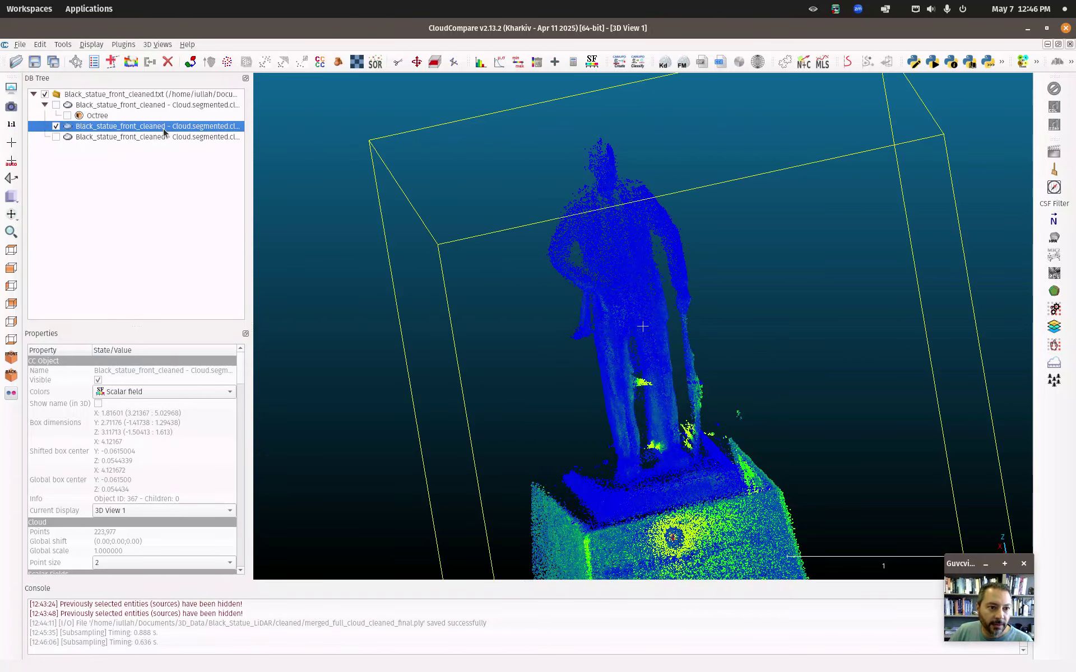
pyautogui.click(55, 127)
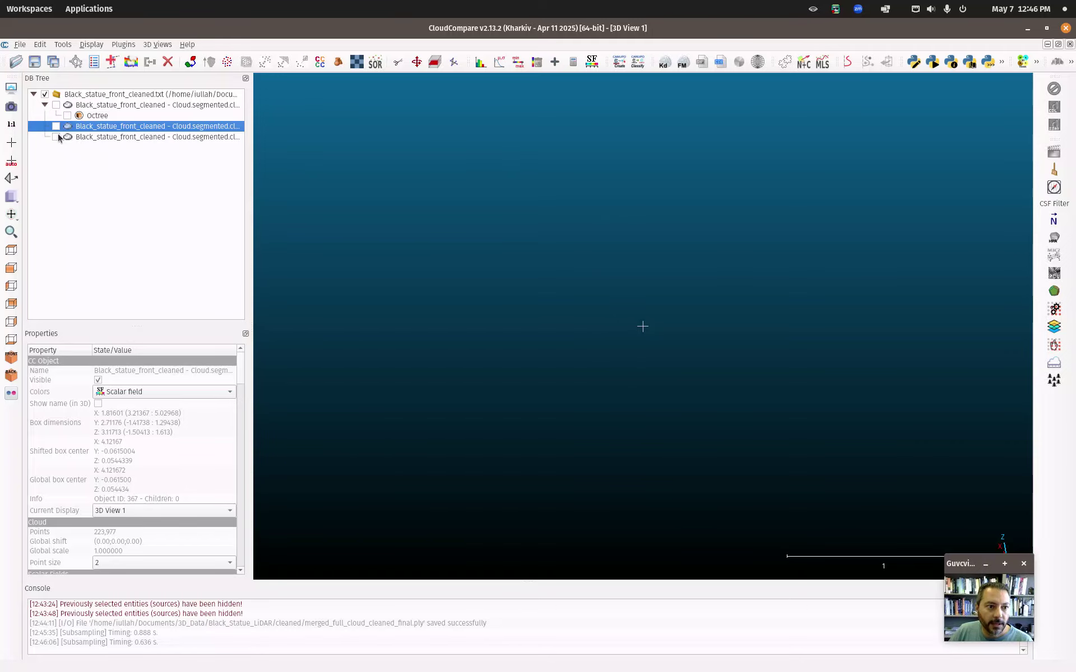
pyautogui.click(56, 137)
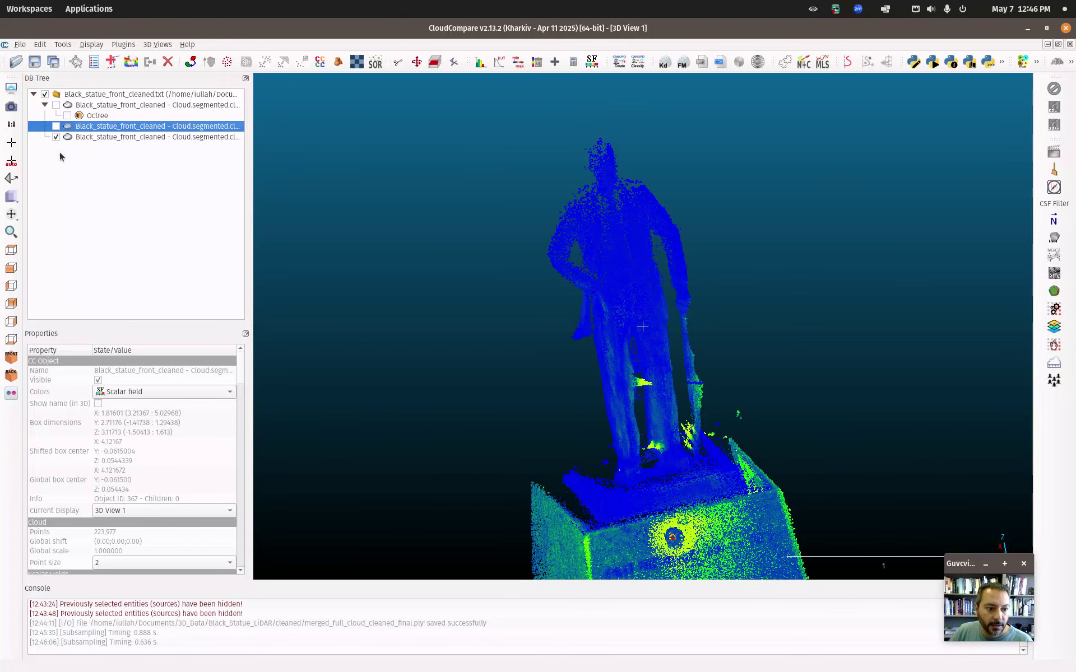
pyautogui.click(128, 138)
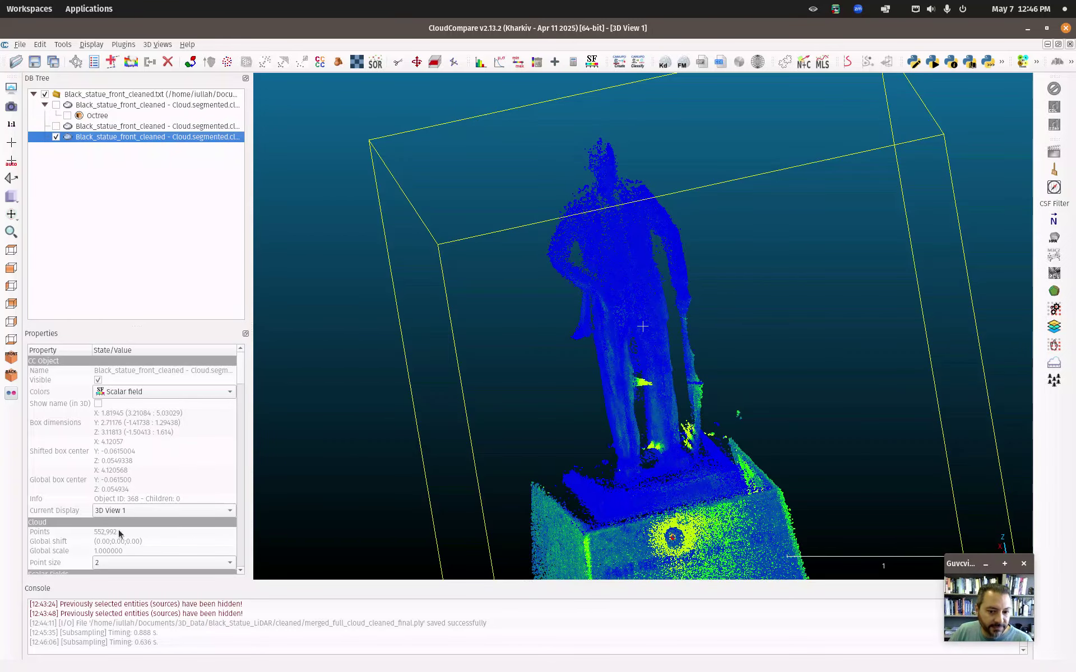
pyautogui.moveTo(661, 529); pyautogui.dragTo(795, 385)
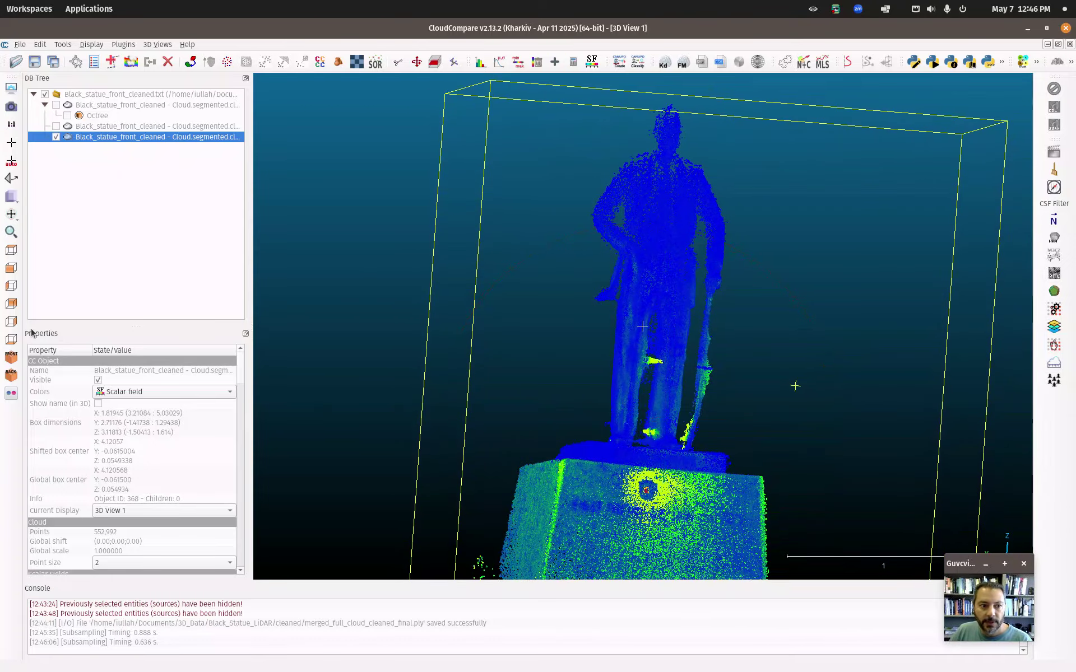
pyautogui.click(126, 128)
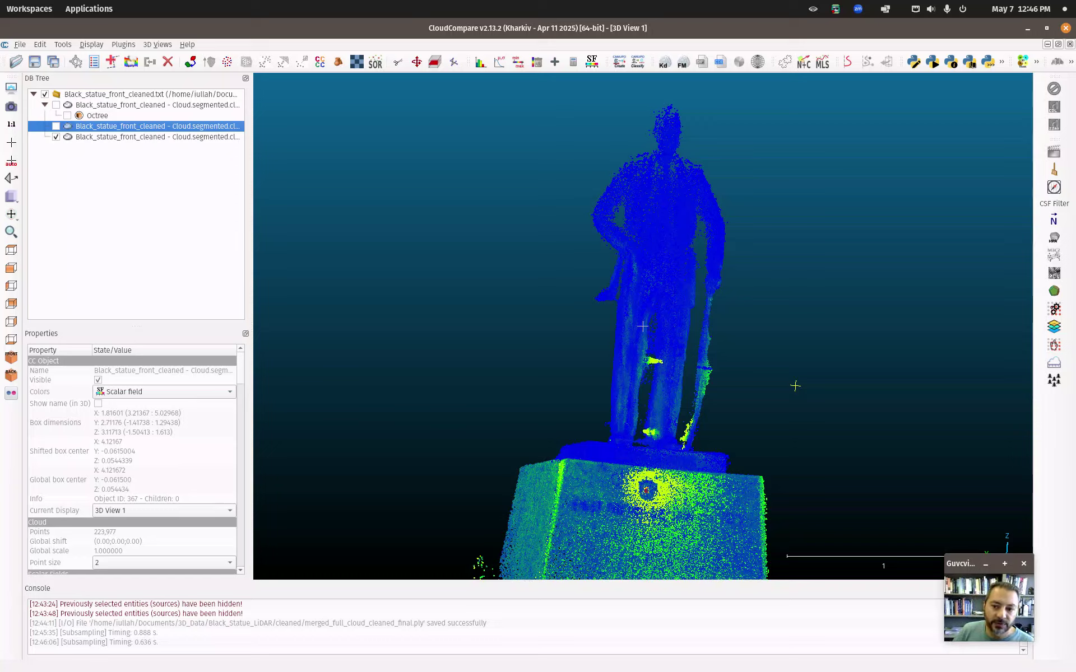
pyautogui.moveTo(668, 440); pyautogui.dragTo(538, 431)
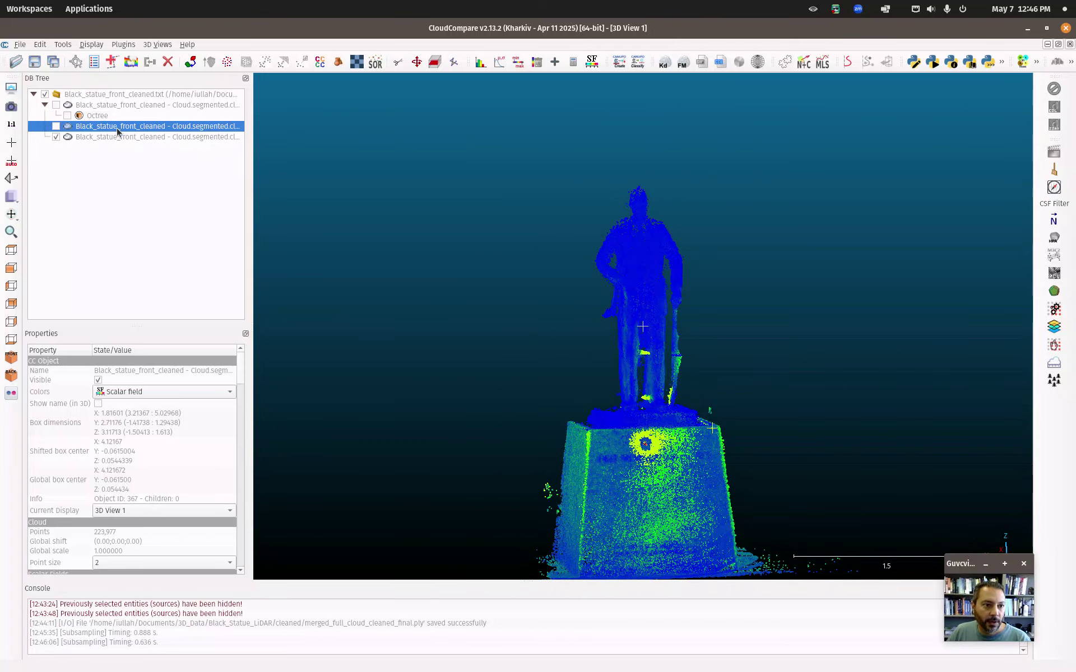
# Step: Save the newest subsampled cloud as merged_full_cloud_cleaned_final_simplified.ply in the cleaned folder
pyautogui.click(115, 138)
pyautogui.rightClick(115, 138)
pyautogui.click(34, 61)
pyautogui.click(409, 213)
pyautogui.click(578, 94)
pyautogui.write('_simplifei')
pyautogui.press('BackSpace')
pyautogui.write('d')
pyautogui.press('Return')
# Step: Delete the coarser subsampled cloud, compare the original cloud with the simplified one by toggling its visibility, and select the simplified cloud
pyautogui.rightClick(135, 126)
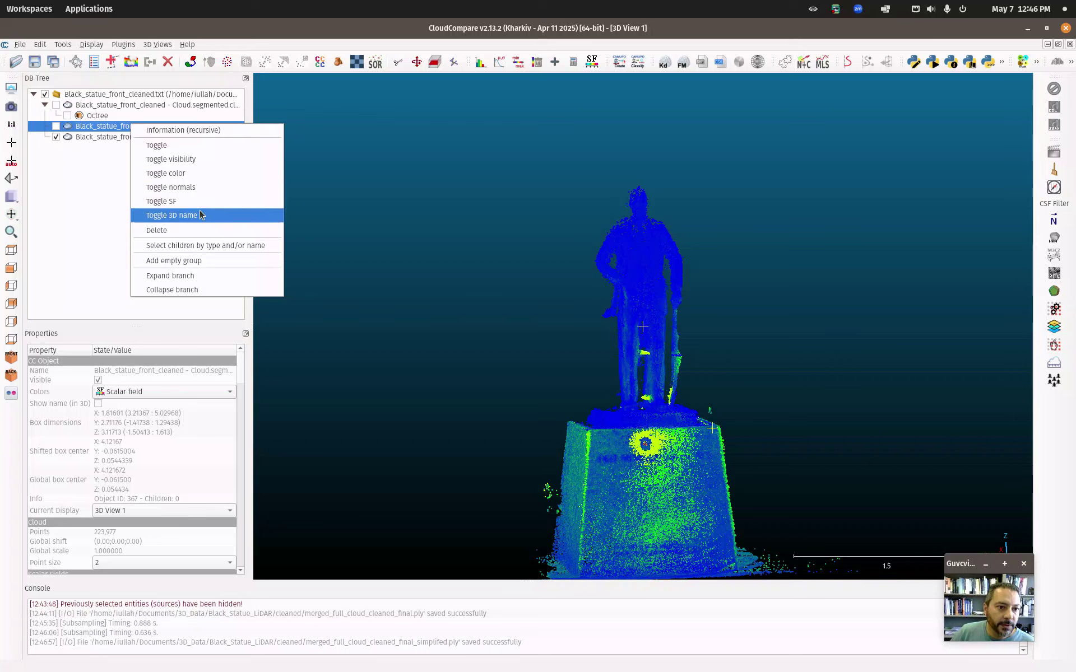
pyautogui.click(190, 229)
pyautogui.click(84, 106)
pyautogui.click(59, 105)
pyautogui.click(56, 106)
pyautogui.click(56, 106)
pyautogui.click(56, 106)
pyautogui.click(126, 128)
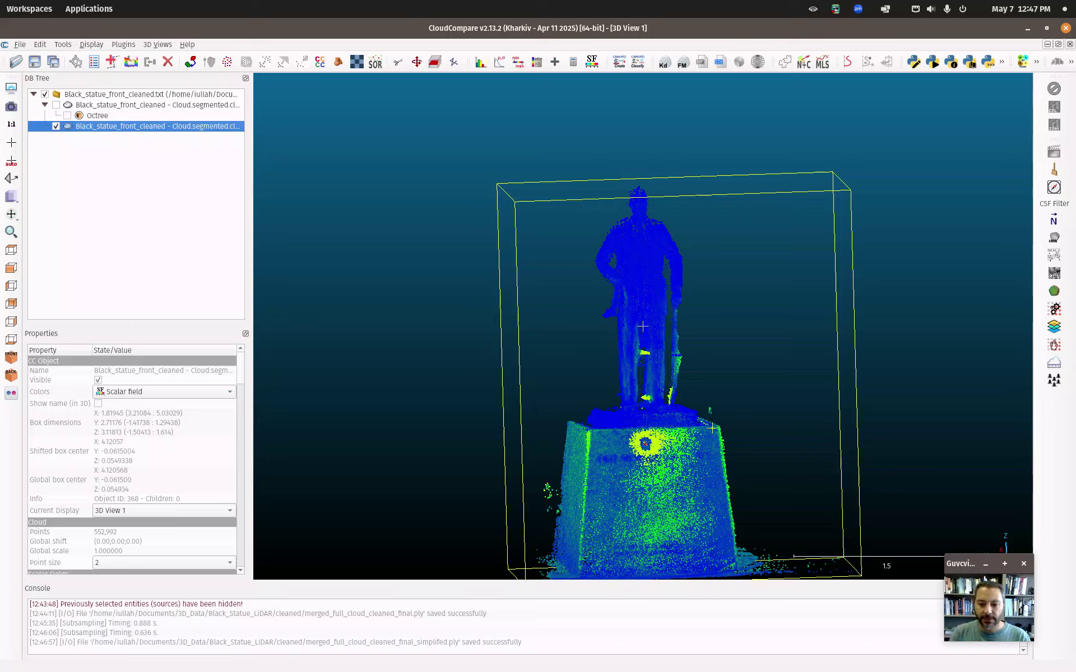
# Step: Examine the orientation of the simplified statue cloud and its pedestal base from several angles
pyautogui.moveTo(623, 455); pyautogui.dragTo(656, 464)
pyautogui.scroll(-2, 643, 394)
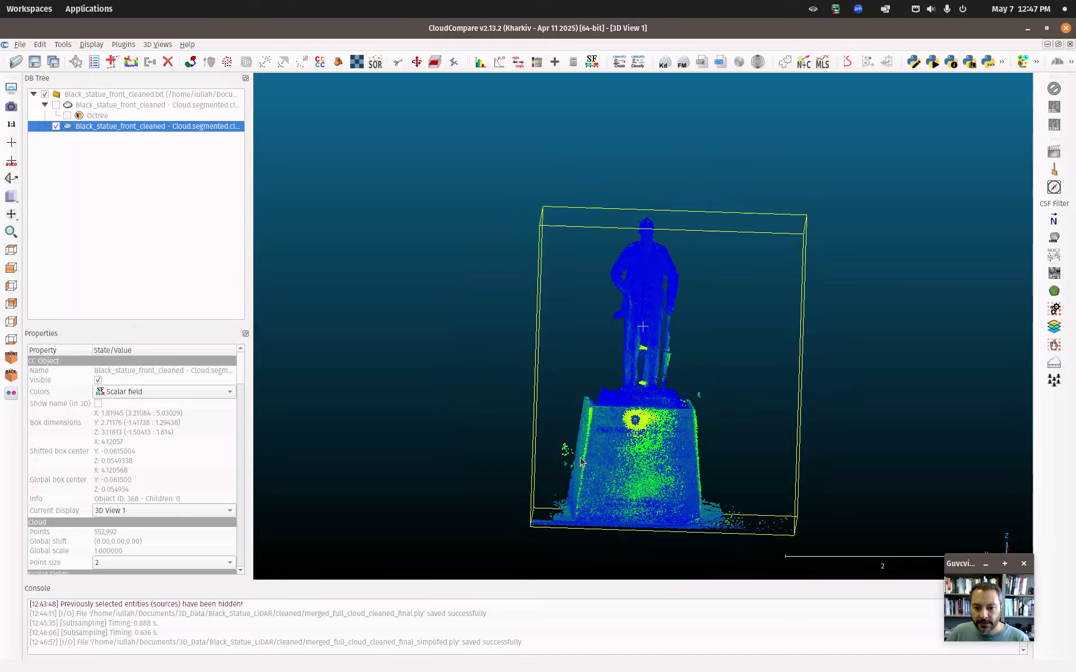
pyautogui.moveTo(599, 470); pyautogui.dragTo(552, 455)
pyautogui.moveTo(671, 451); pyautogui.dragTo(536, 463)
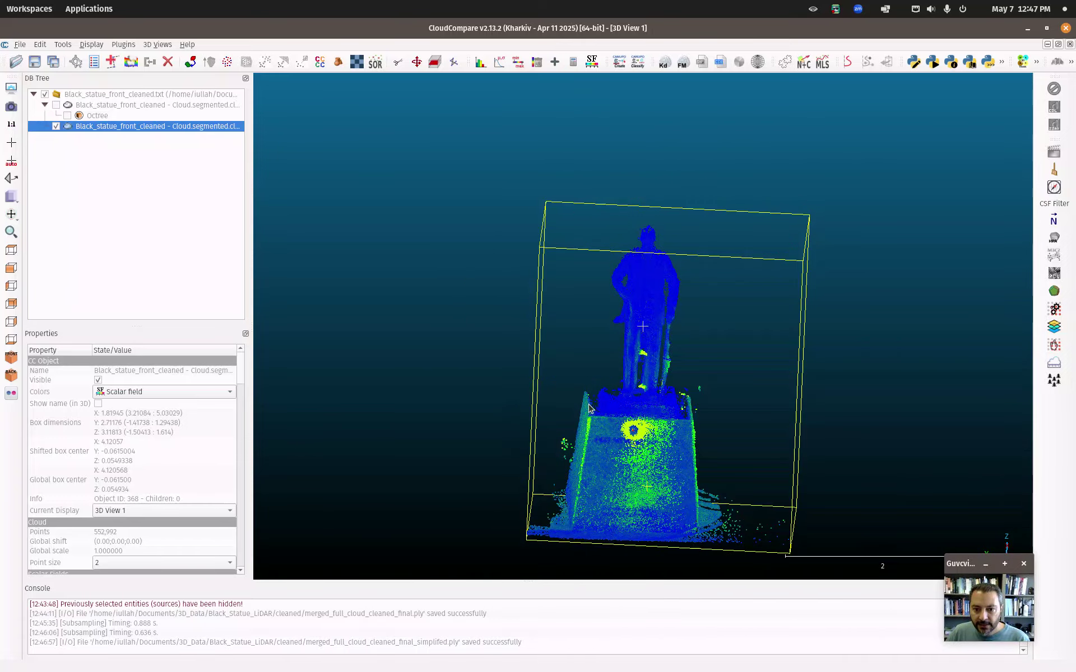
pyautogui.moveTo(588, 427); pyautogui.dragTo(573, 391)
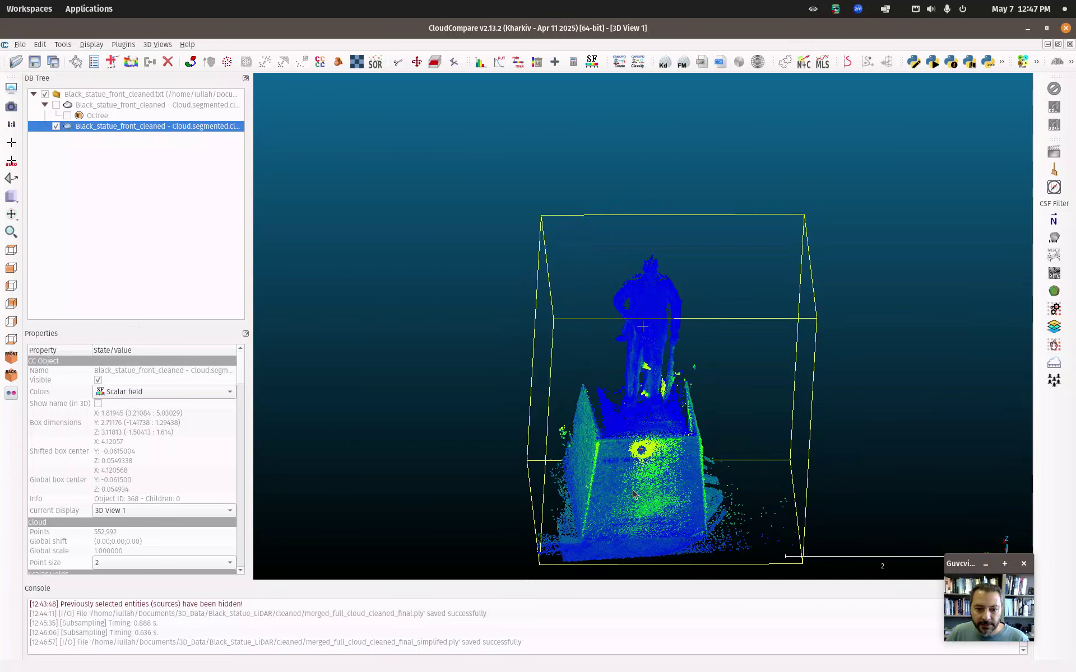
pyautogui.moveTo(581, 527); pyautogui.dragTo(549, 516)
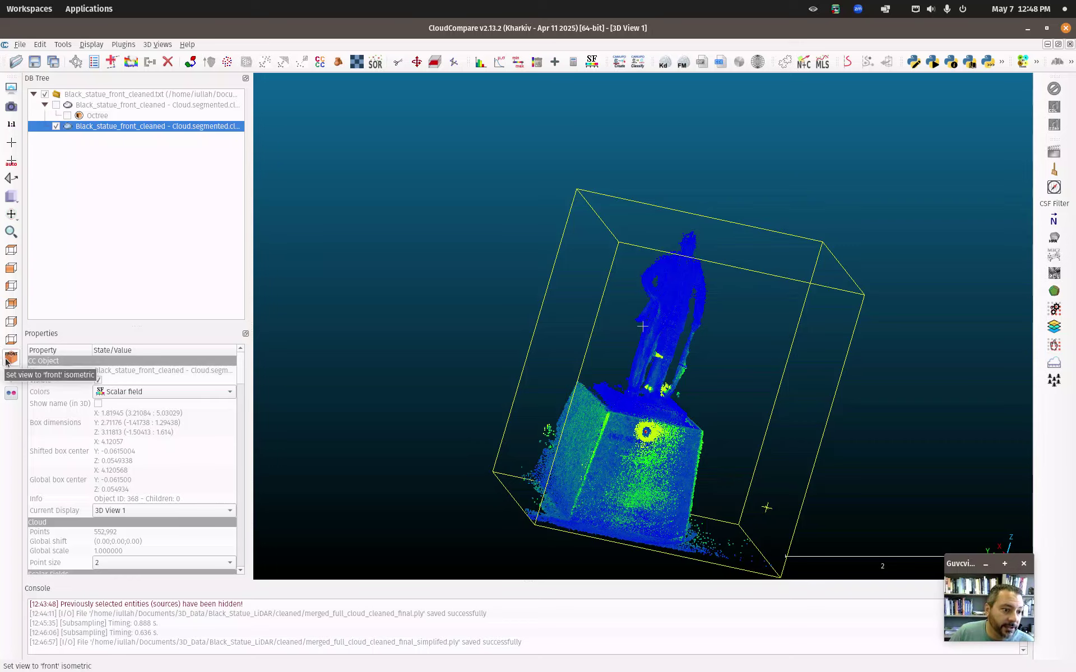
# Step: Level the simplified cloud by picking three points on the floor plane around the base of the pedestal
pyautogui.click(11, 178)
pyautogui.scroll(5, 480, 533)
pyautogui.moveTo(548, 508); pyautogui.dragTo(646, 58)
pyautogui.moveTo(629, 213); pyautogui.dragTo(668, 339)
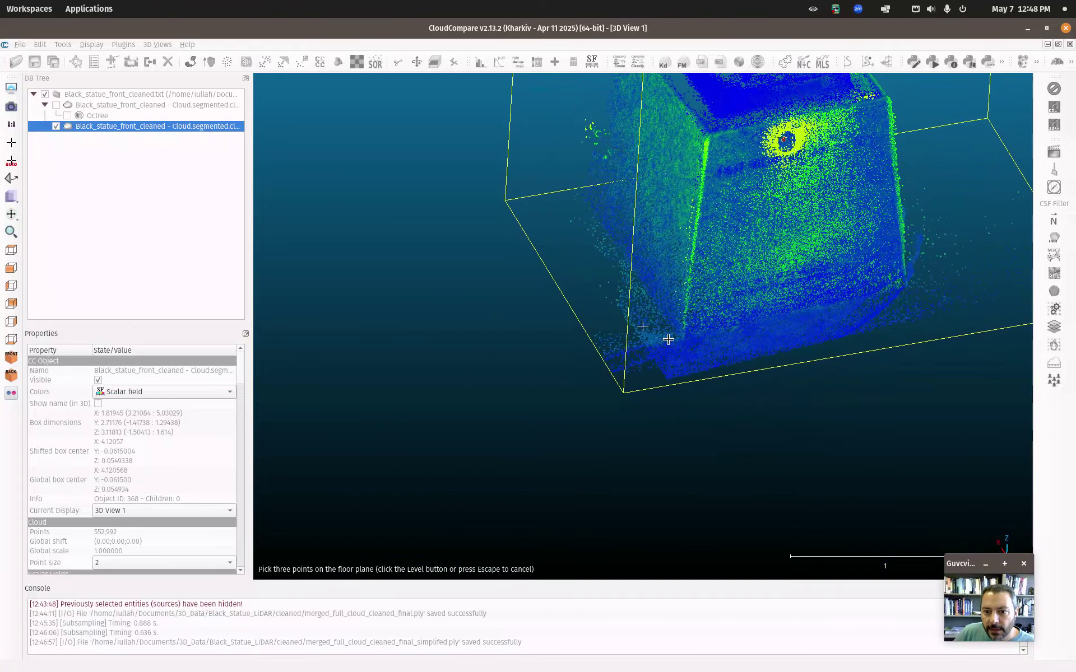
pyautogui.scroll(5, 684, 319)
pyautogui.moveTo(711, 350); pyautogui.dragTo(497, 377, button='right')
pyautogui.scroll(2, 528, 377)
pyautogui.moveTo(486, 404); pyautogui.dragTo(454, 359)
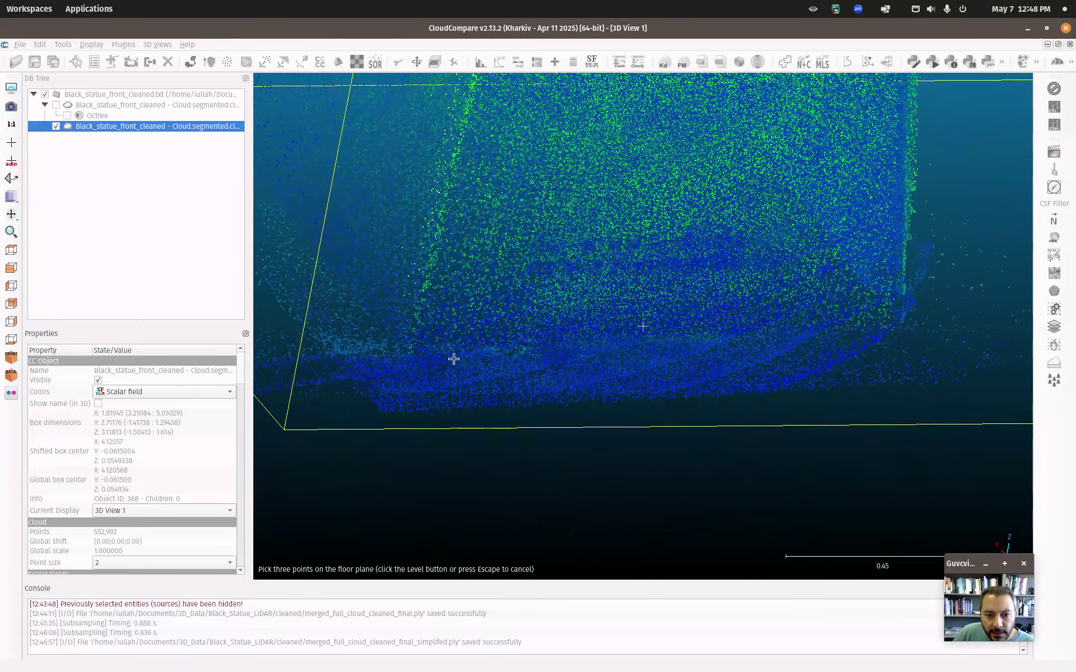
pyautogui.click(417, 355)
pyautogui.moveTo(879, 308); pyautogui.dragTo(683, 291)
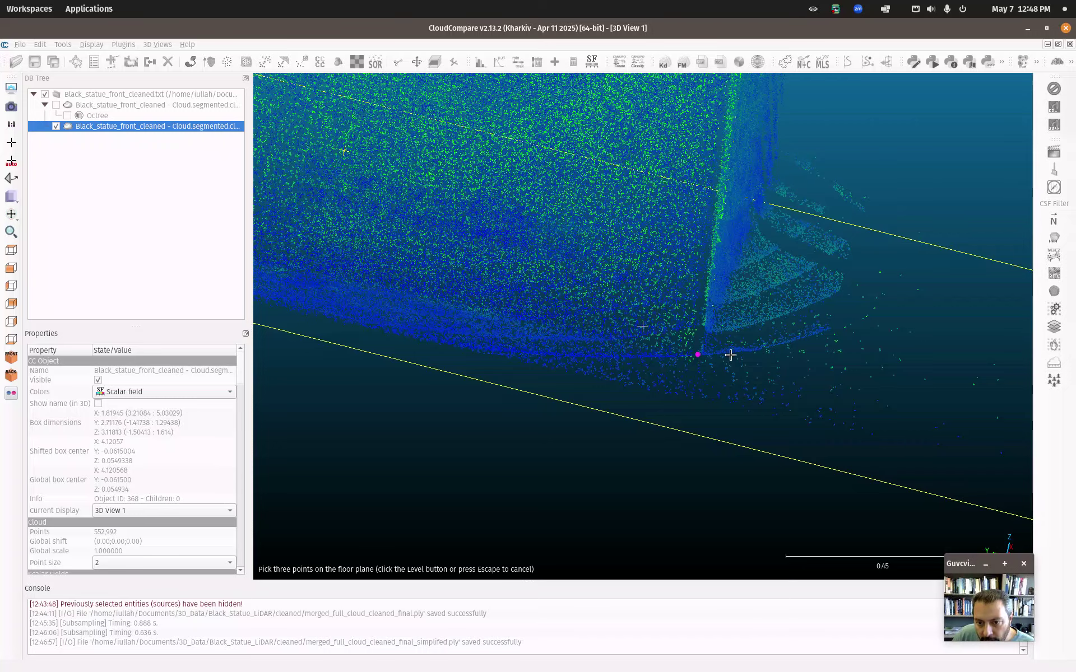
pyautogui.moveTo(712, 262); pyautogui.dragTo(311, 277)
pyautogui.moveTo(767, 215); pyautogui.dragTo(751, 177)
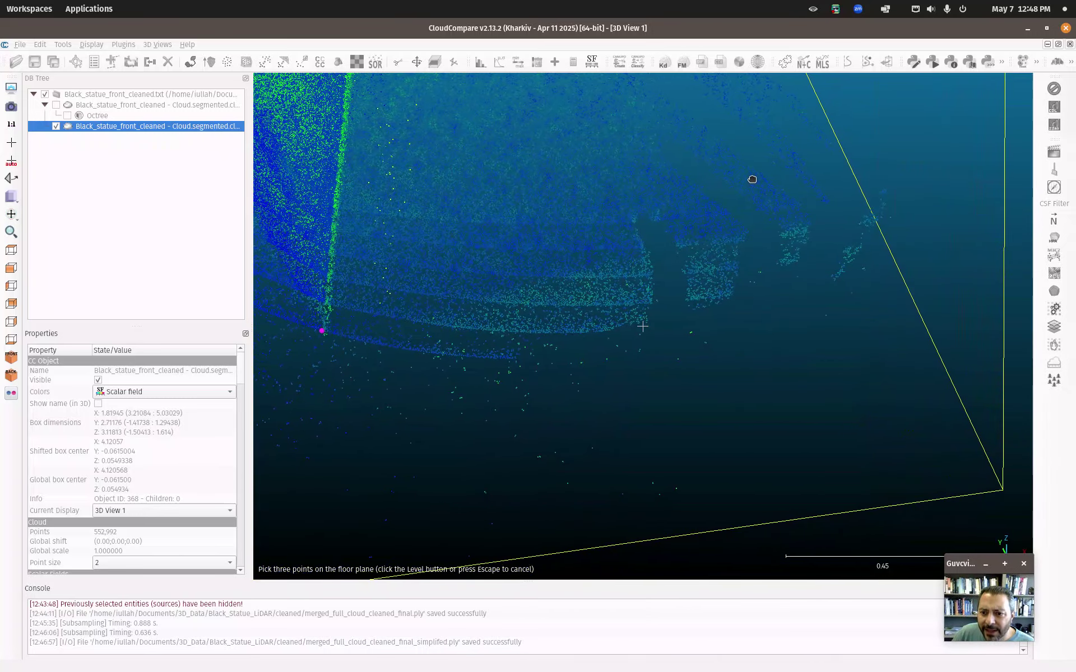
pyautogui.click(791, 228)
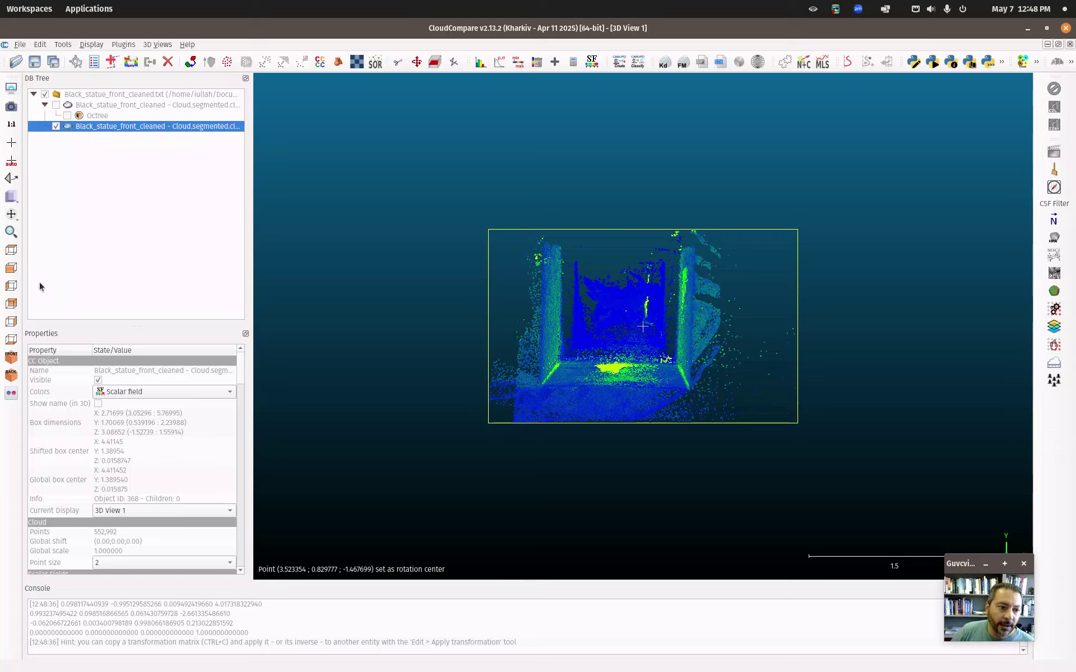
# Step: Check the alignment of the leveled statue cloud in the front view and the left side view
pyautogui.click(11, 268)
pyautogui.moveTo(501, 263); pyautogui.dragTo(496, 381, button='right')
pyautogui.click(12, 291)
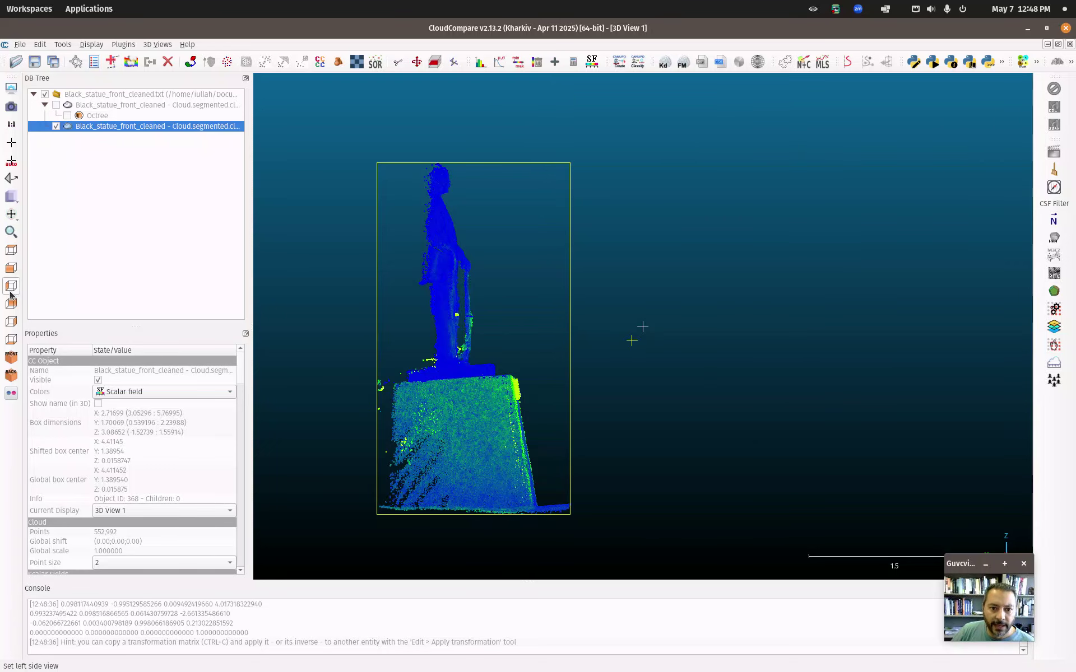
# Step: Check the leveled statue cloud in the back and right side views and set the rotation center on the pedestal
pyautogui.click(12, 305)
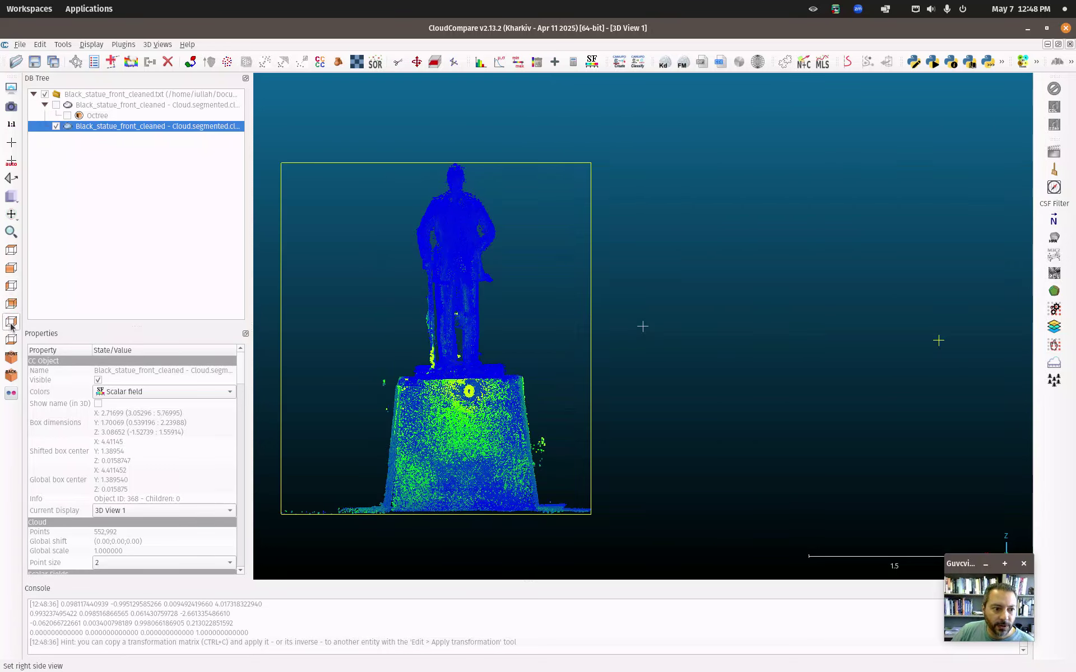
pyautogui.click(11, 324)
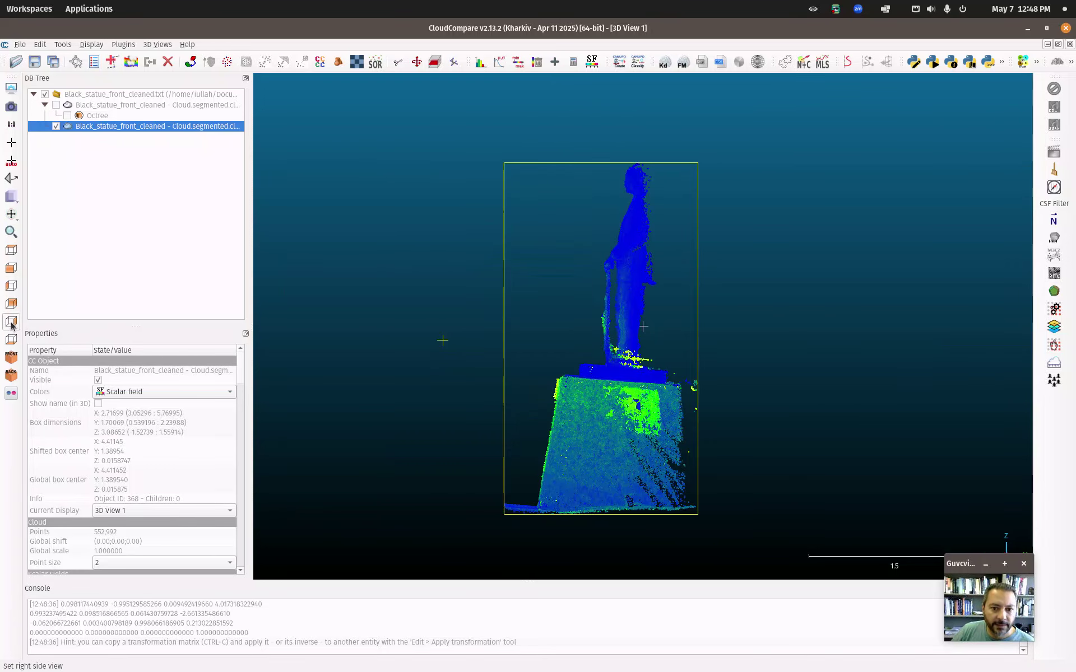
pyautogui.click(11, 142)
pyautogui.click(602, 421)
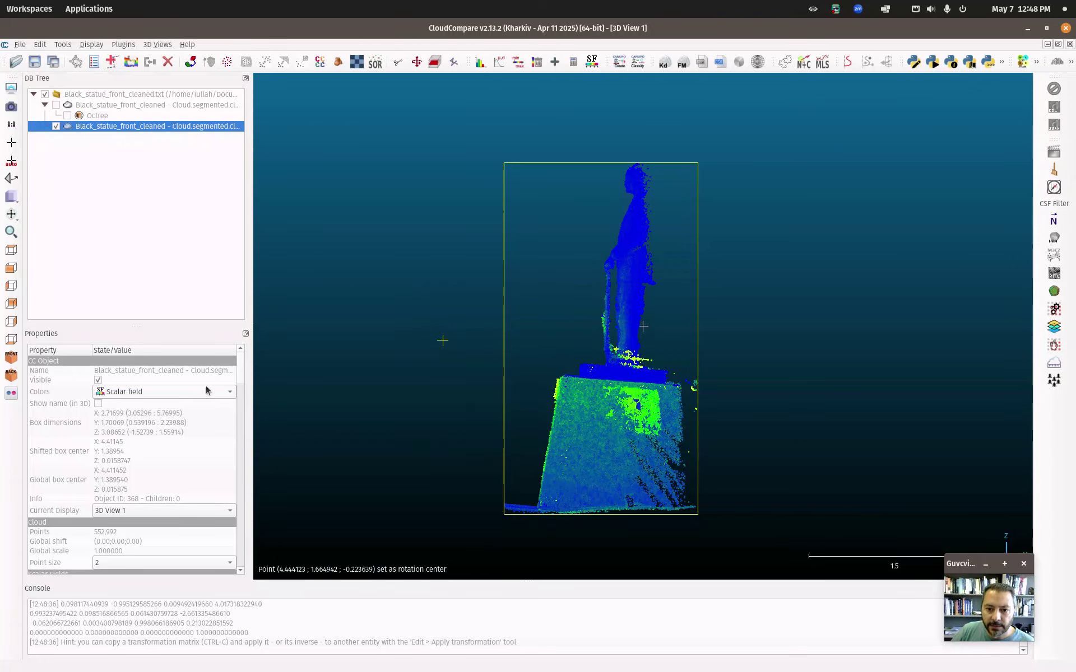
# Step: Check the leveled cloud in the front, left, back, right, bottom and top views, and return to the front view
pyautogui.click(11, 268)
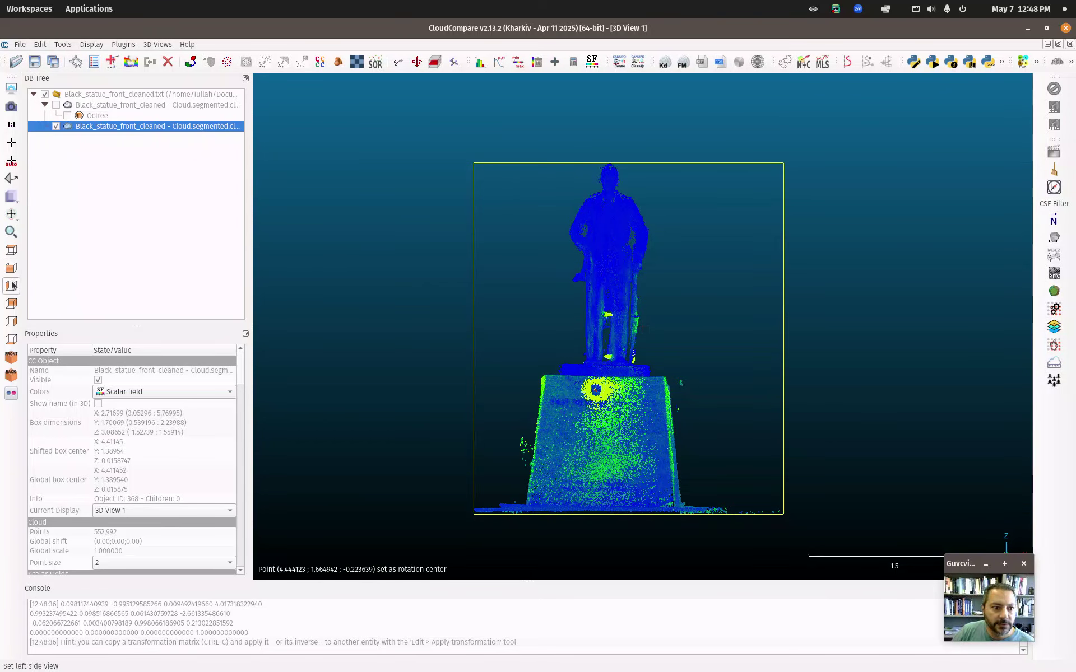
pyautogui.click(12, 286)
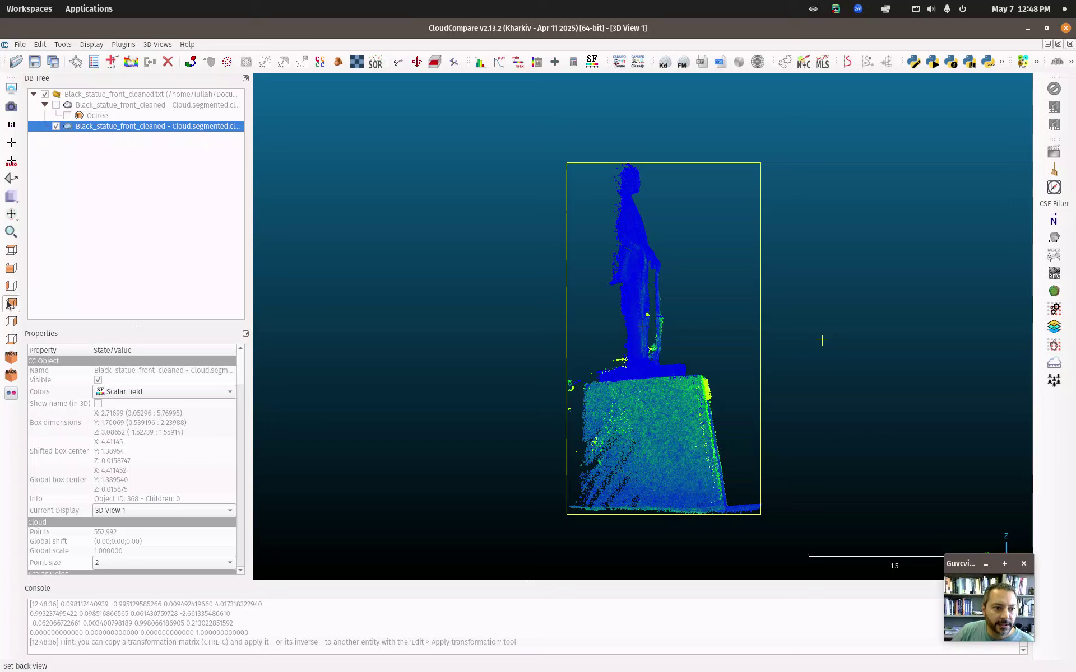
pyautogui.click(11, 303)
pyautogui.click(12, 322)
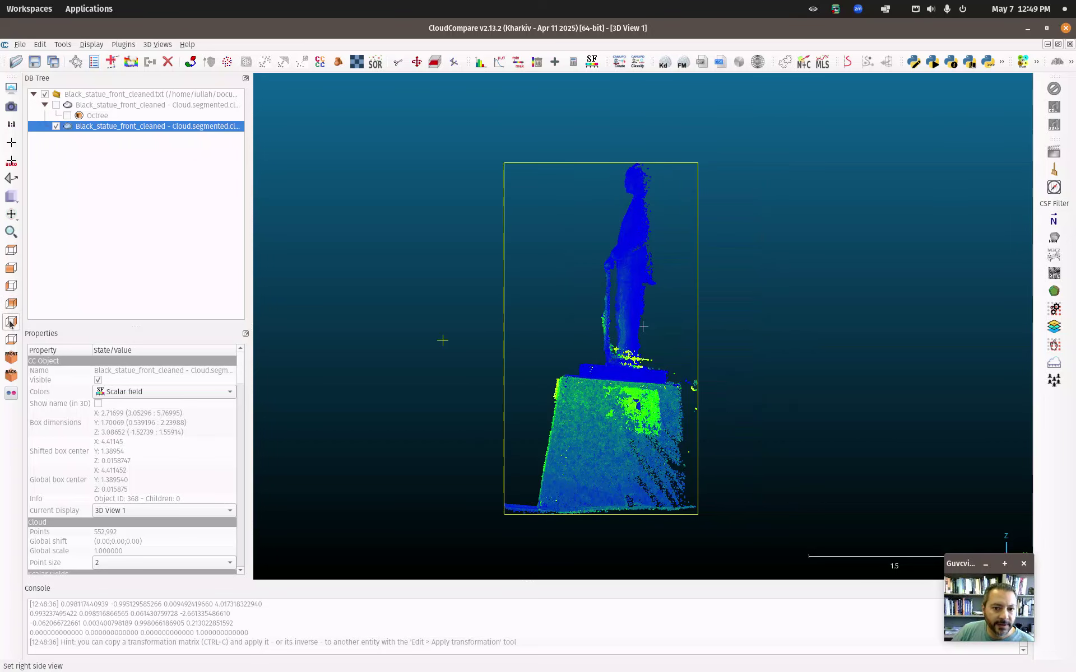
pyautogui.click(12, 356)
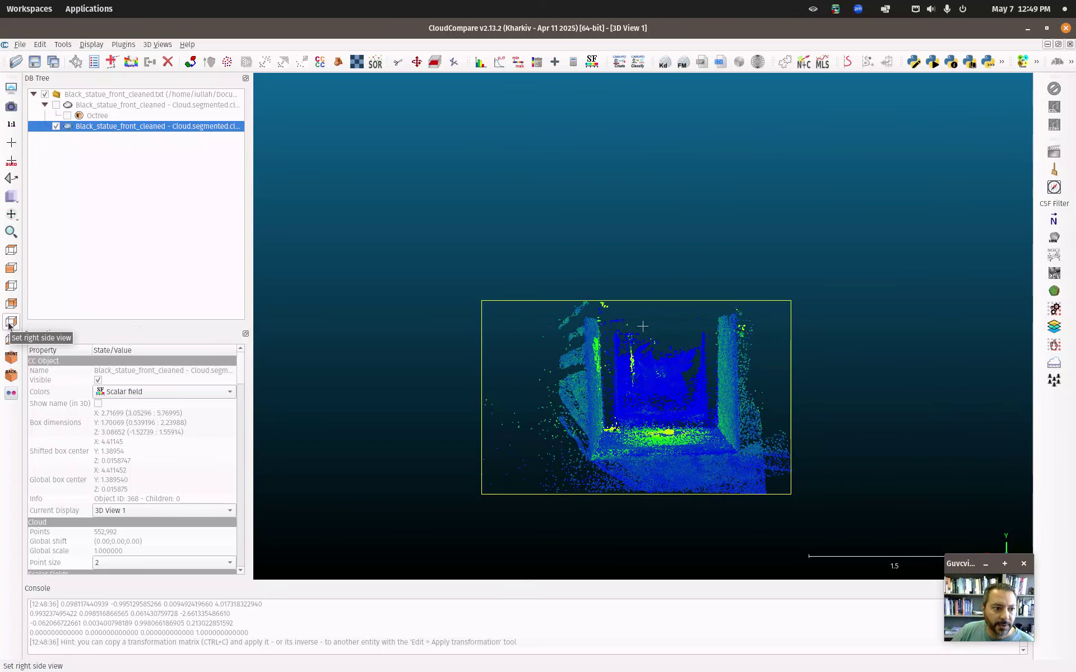
pyautogui.click(11, 268)
pyautogui.click(11, 250)
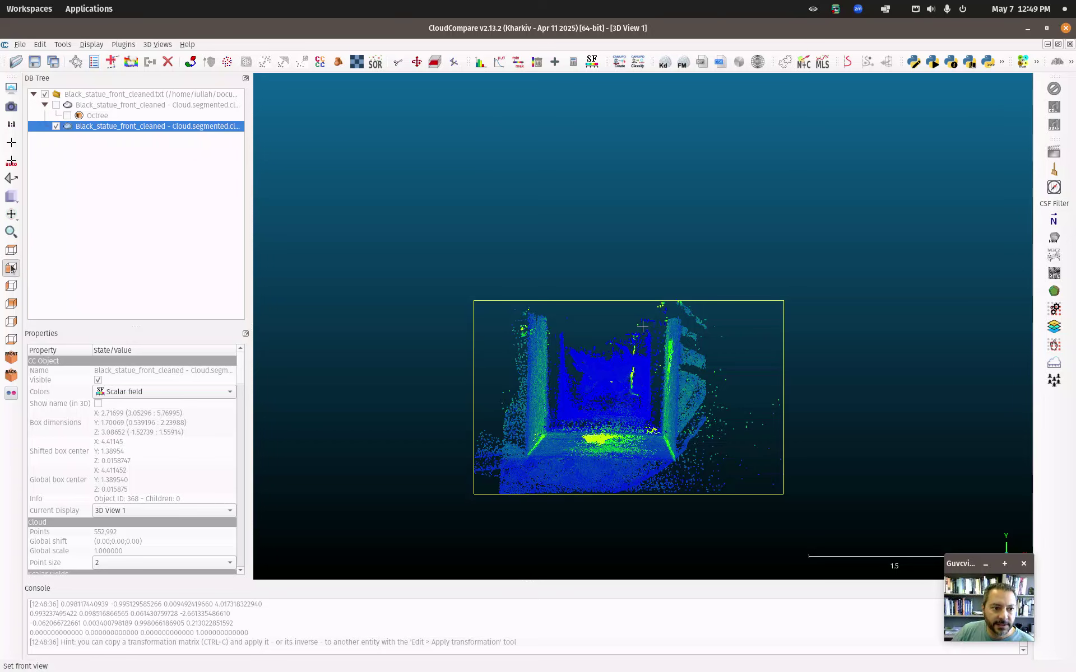
pyautogui.click(11, 268)
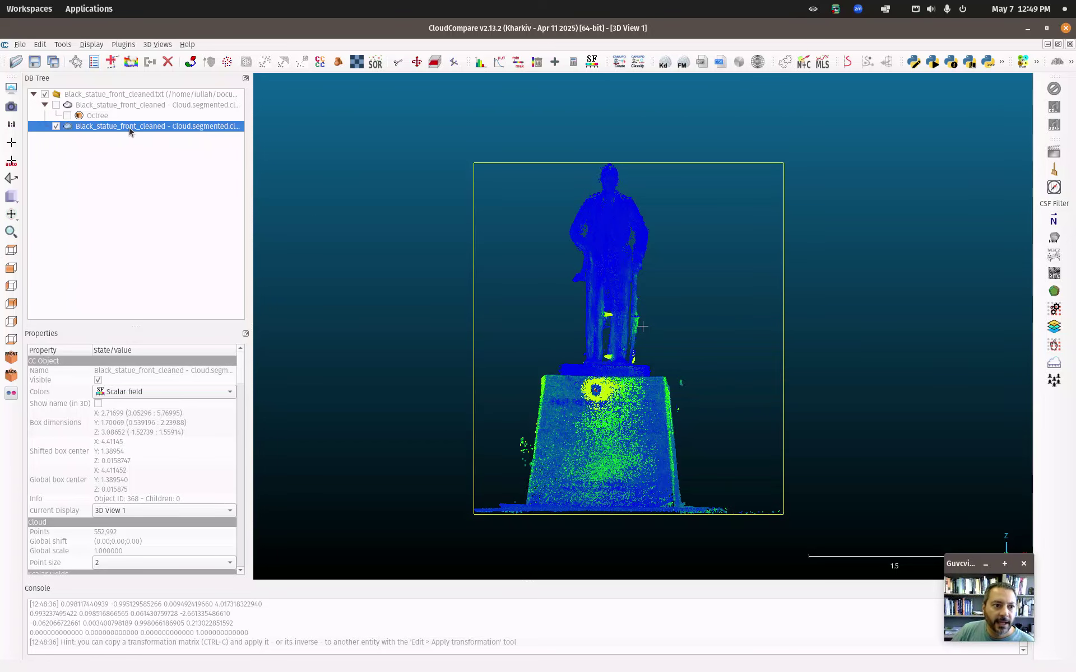
# Step: Save the leveled simplified cloud as a PLY mesh, overwriting merged_full_cloud_cleaned_final_simplifed.ply in the cleaned folder
pyautogui.click(35, 61)
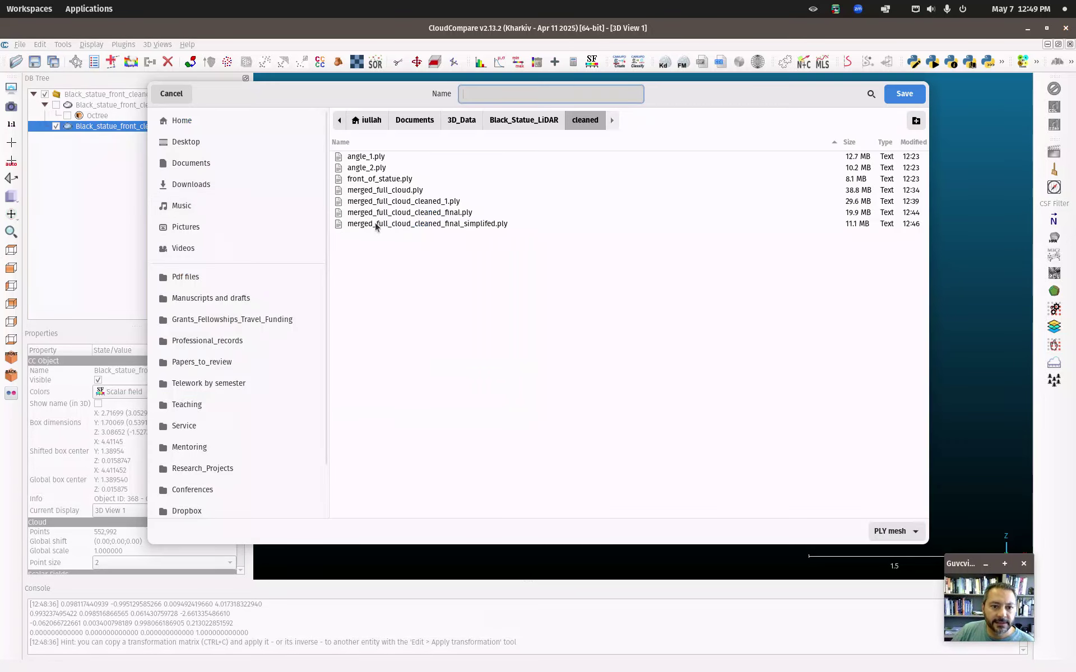
pyautogui.click(431, 224)
pyautogui.click(904, 94)
pyautogui.press('Return')
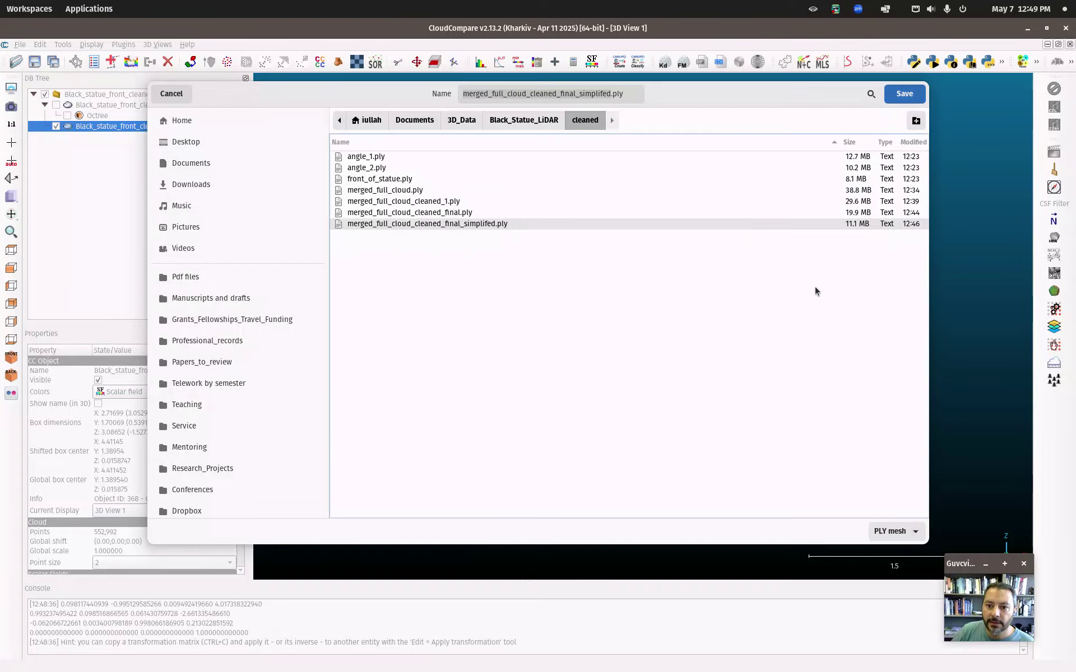
pyautogui.moveTo(686, 375); pyautogui.dragTo(540, 437)
pyautogui.click(62, 44)
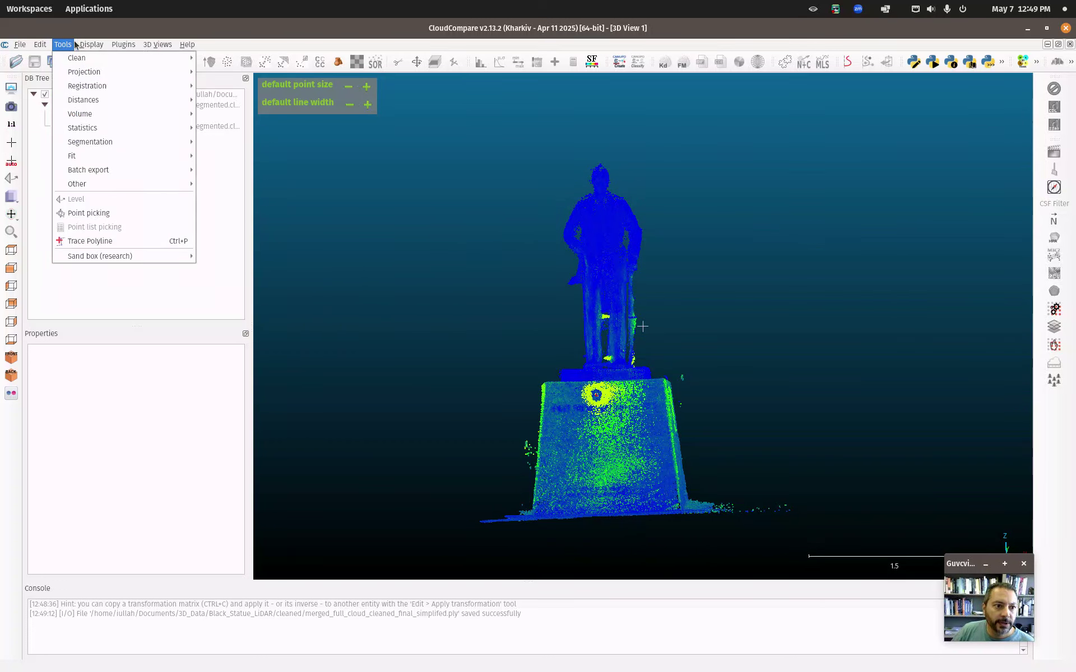
pyautogui.moveTo(84, 44)
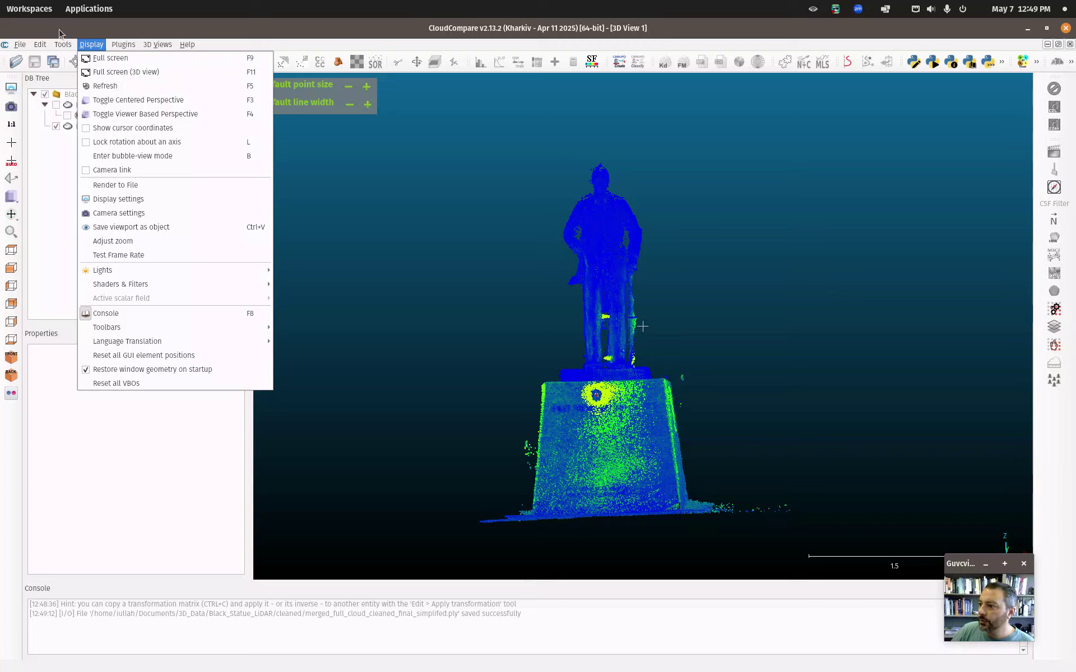
pyautogui.moveTo(40, 45)
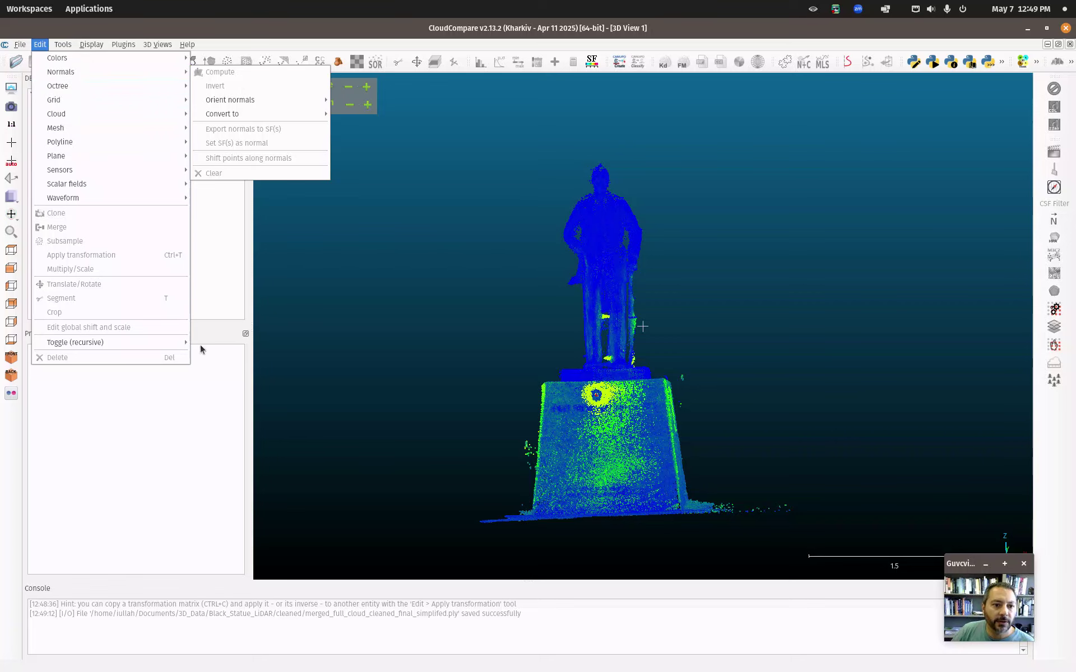
pyautogui.click(218, 229)
# Step: Compute normals for the simplified cloud with the Plane surface model, an automatic radius of 0.010671 and a preferred orientation of +Z
pyautogui.click(143, 128)
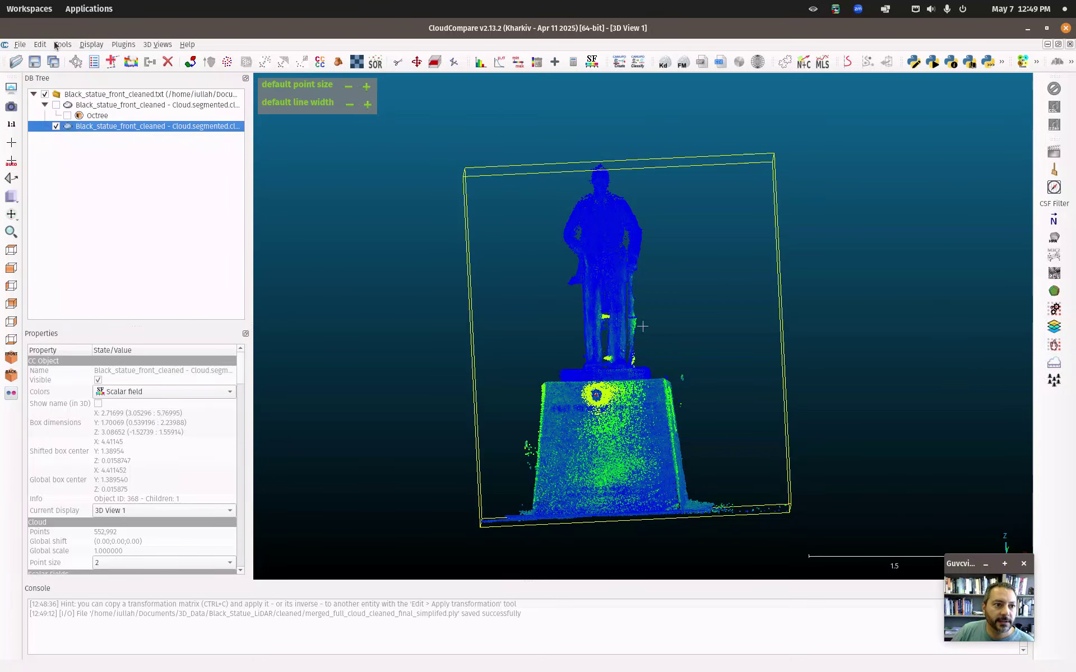
pyautogui.click(42, 45)
pyautogui.moveTo(112, 72)
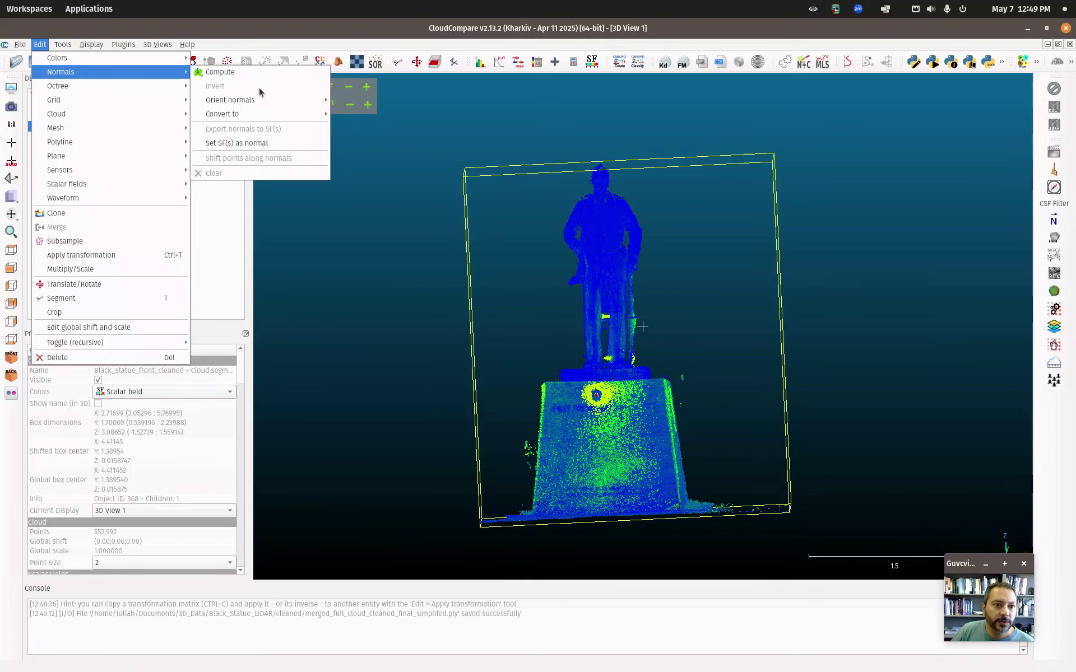
pyautogui.click(238, 72)
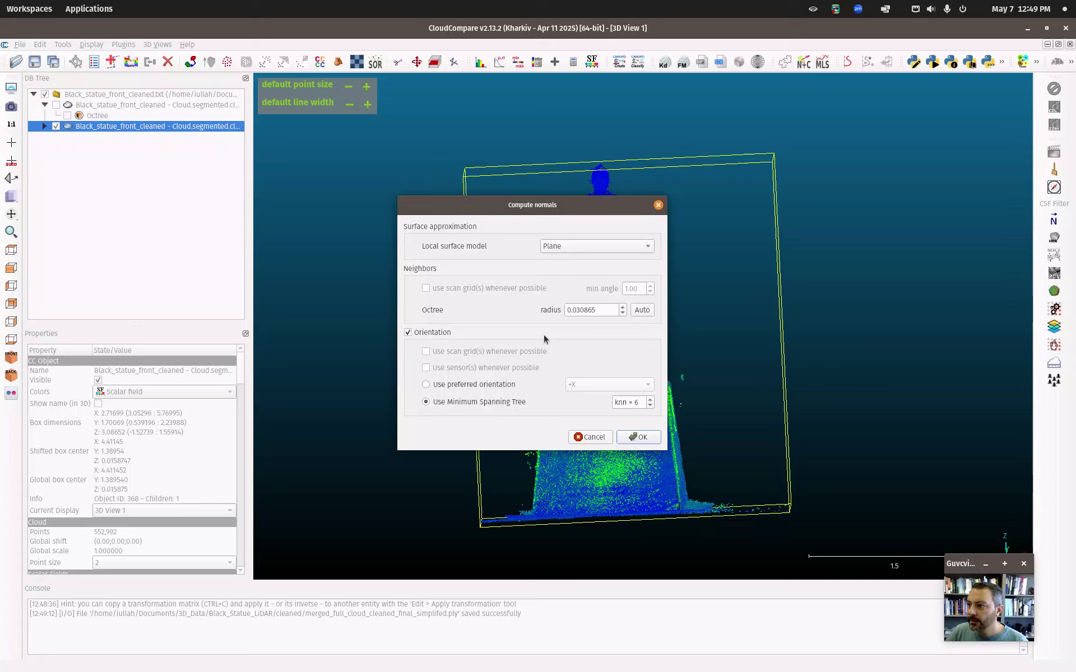
pyautogui.click(642, 312)
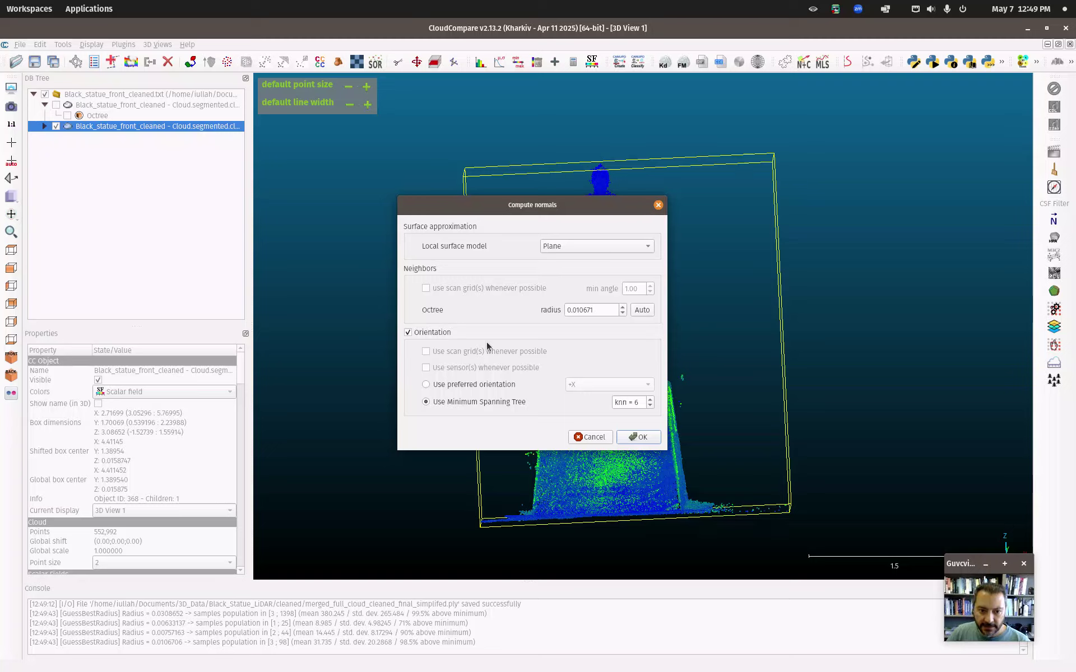
pyautogui.click(426, 385)
pyautogui.click(640, 386)
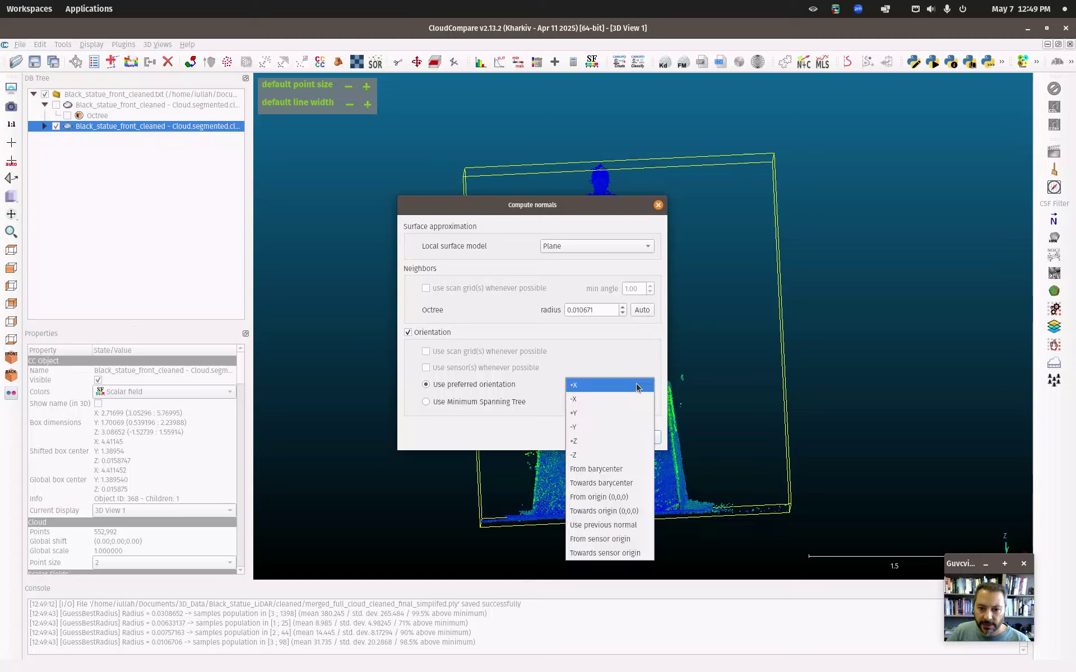
pyautogui.click(603, 440)
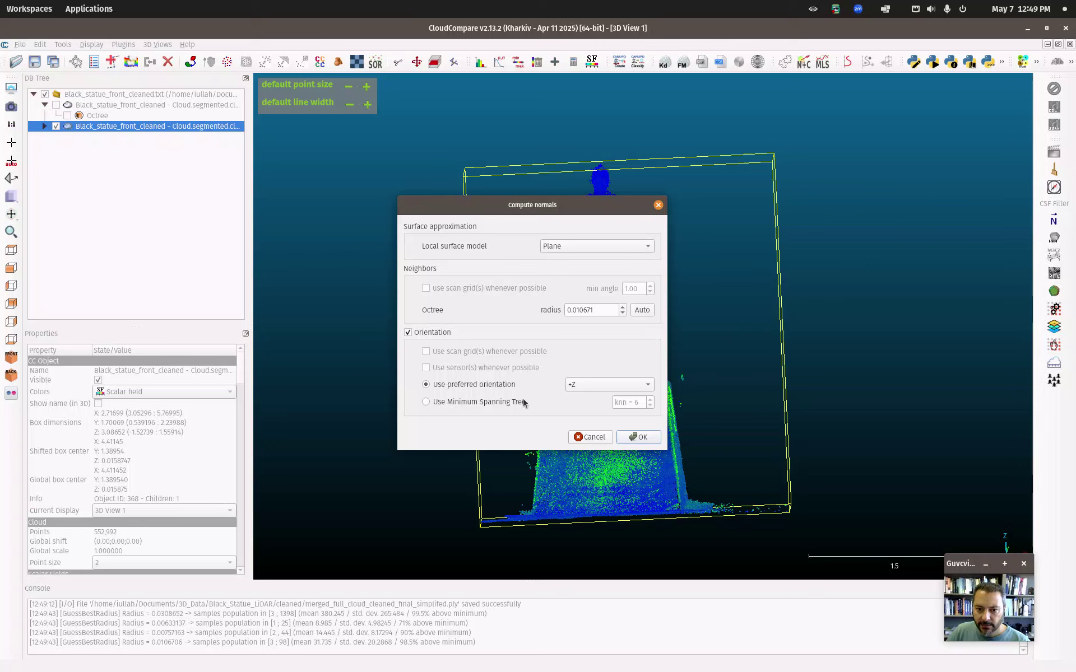
pyautogui.click(649, 438)
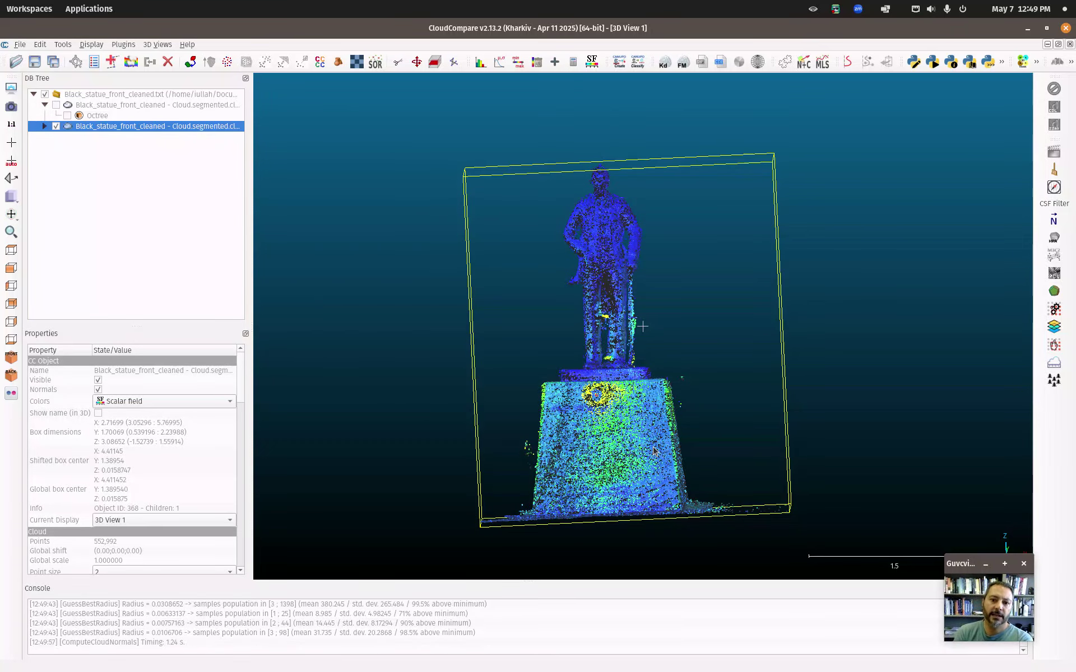
# Step: Examine the simplified cloud shaded with its normals and expand its tree entry to inspect its octree
pyautogui.moveTo(656, 451); pyautogui.dragTo(672, 426)
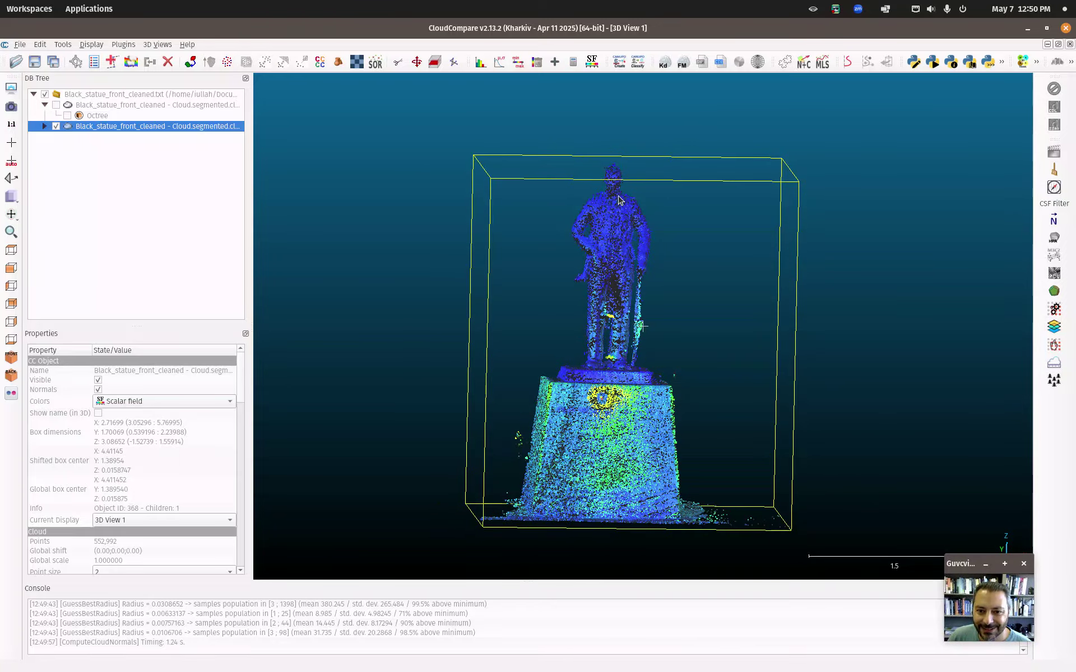
pyautogui.moveTo(2, 250)
pyautogui.click(44, 126)
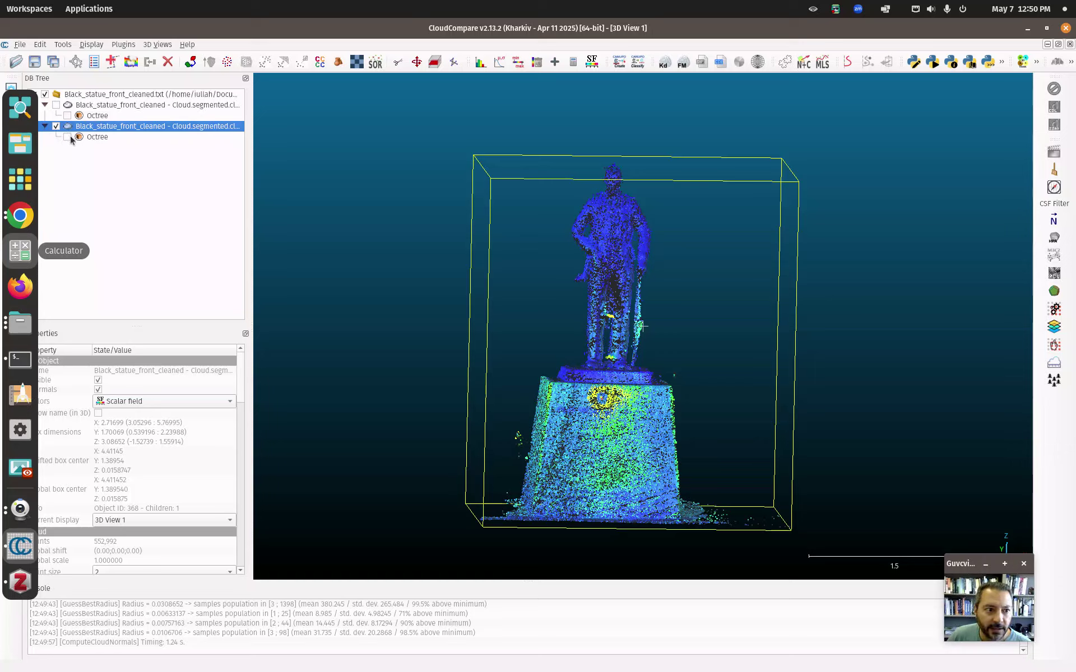
pyautogui.click(105, 107)
pyautogui.click(102, 127)
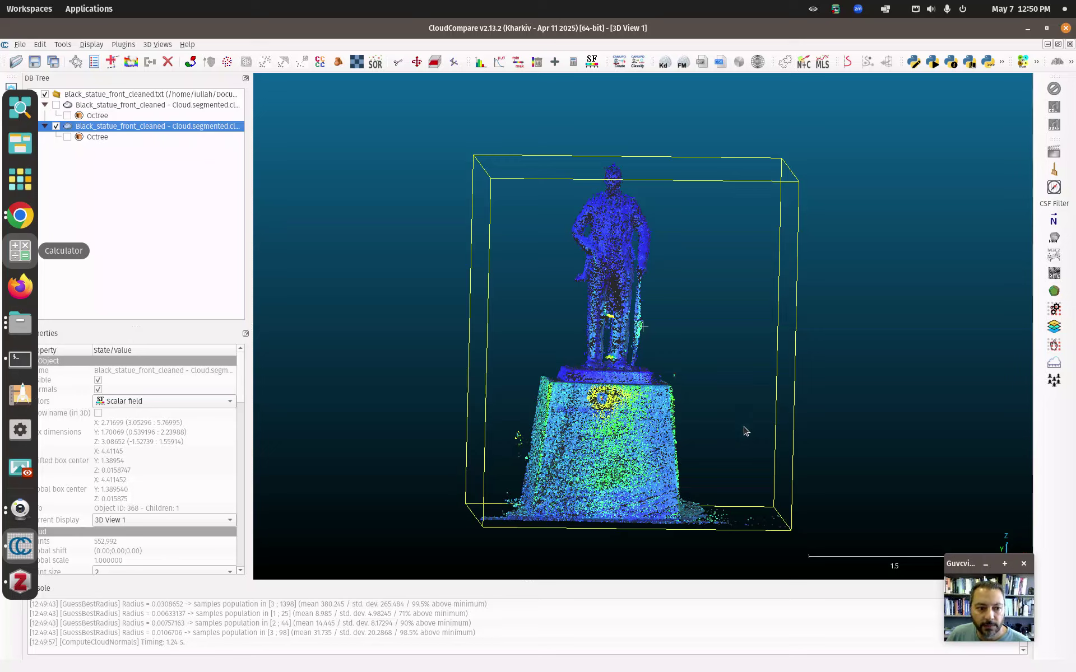
pyautogui.click(132, 250)
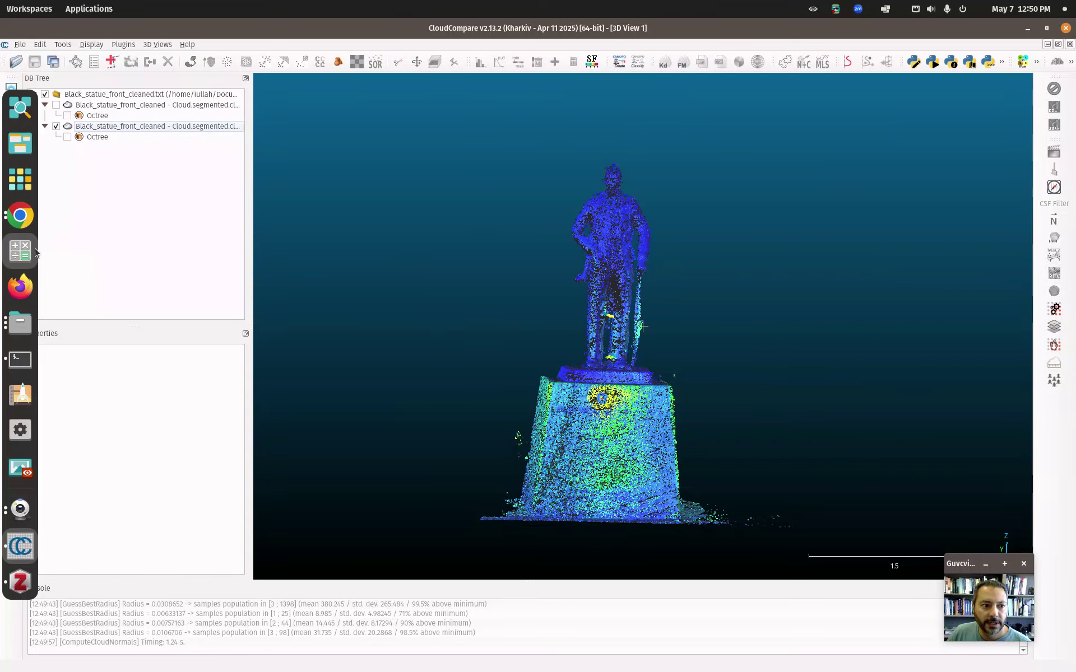
pyautogui.click(92, 128)
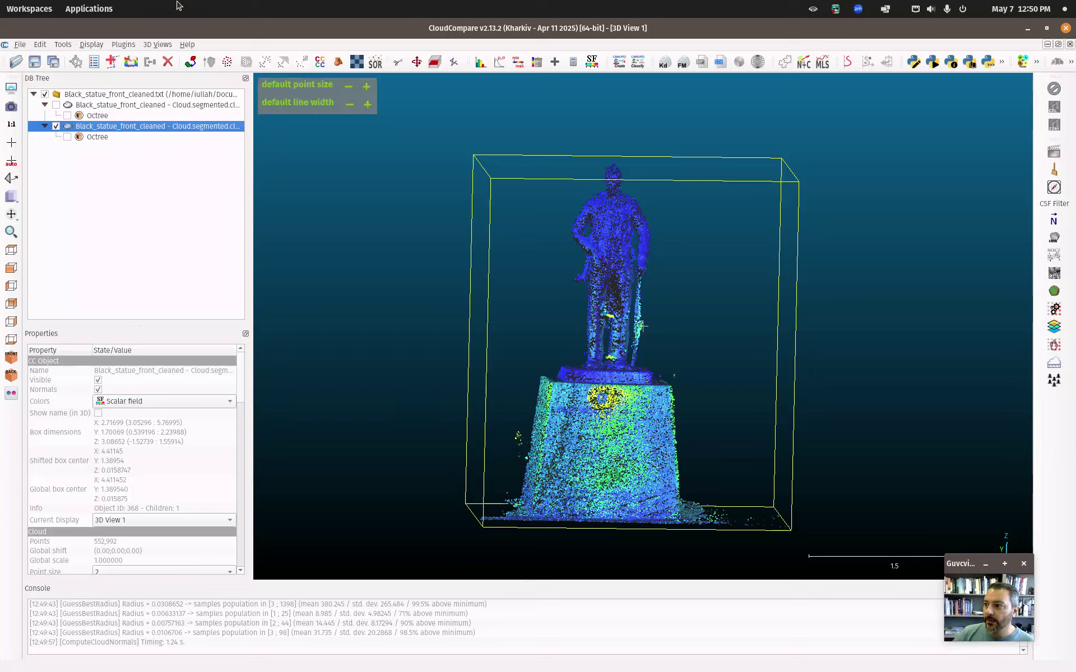
pyautogui.click(66, 45)
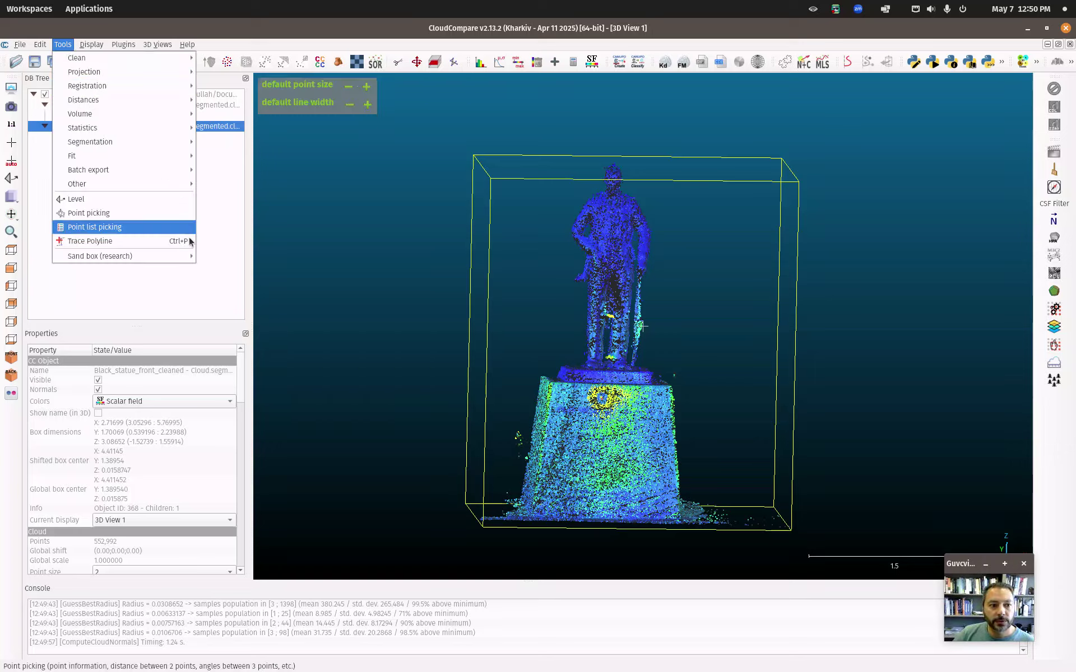
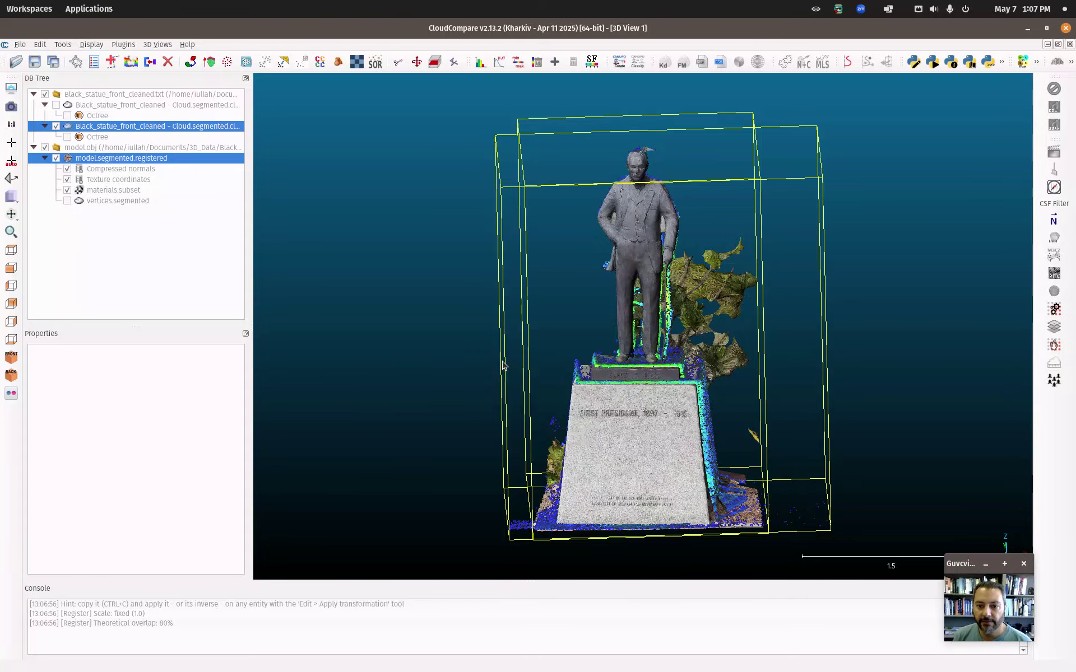
# Step: Refine the alignment of the subsampled LiDAR cloud to the model.segmented.registered reference mesh with Fine registration (ICP) at 90% final overlap
pyautogui.moveTo(683, 407); pyautogui.dragTo(567, 452)
pyautogui.scroll(2, 611, 446)
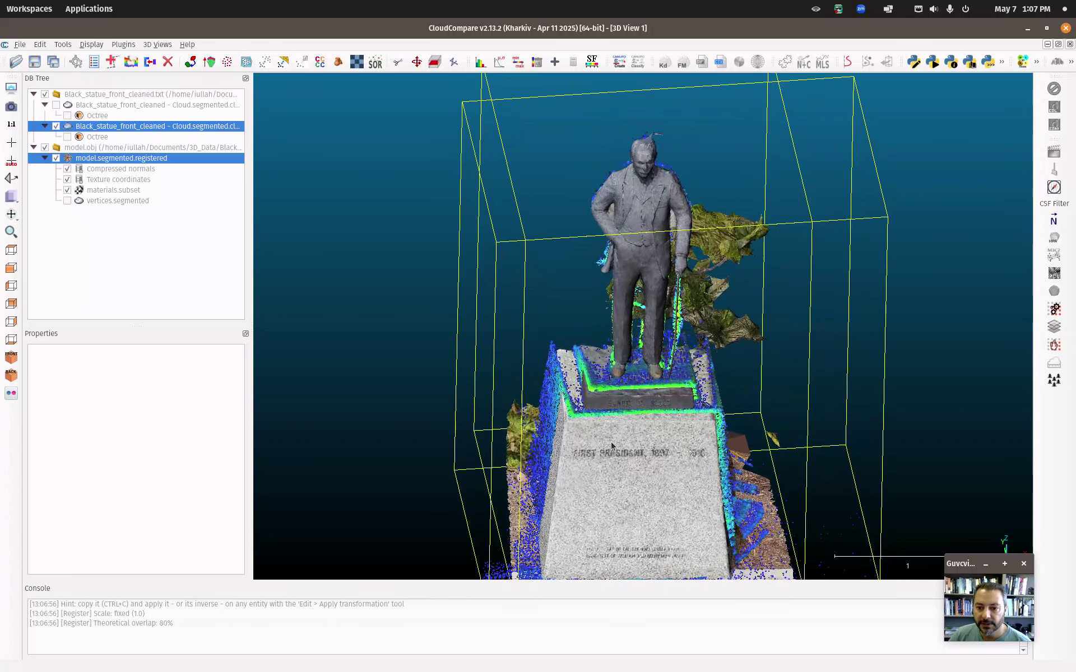
pyautogui.scroll(3, 612, 446)
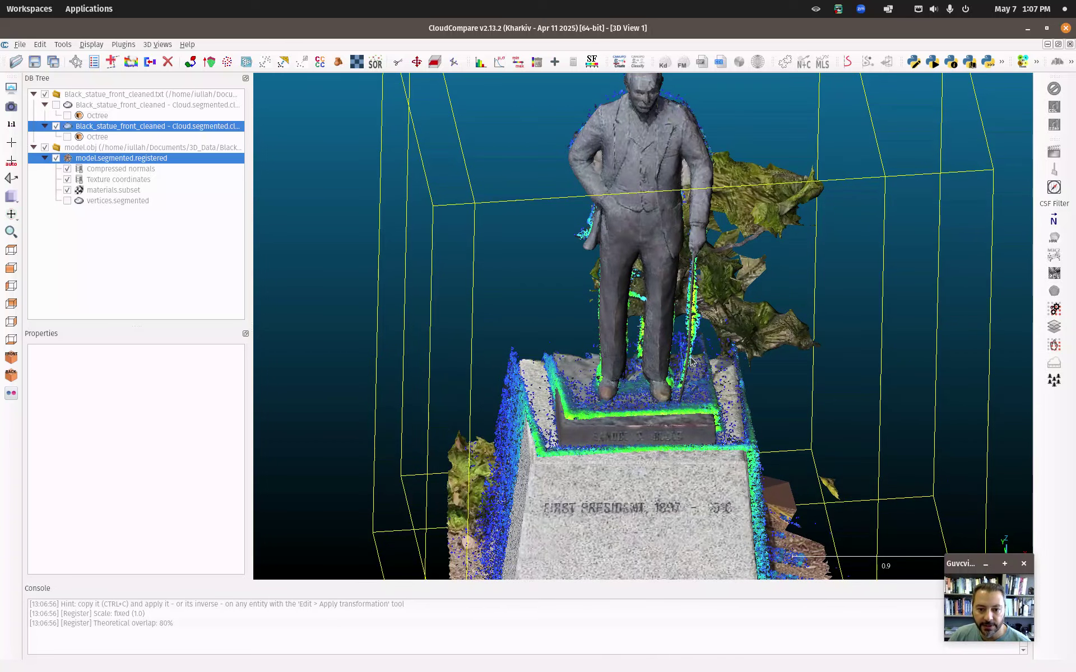
pyautogui.click(61, 45)
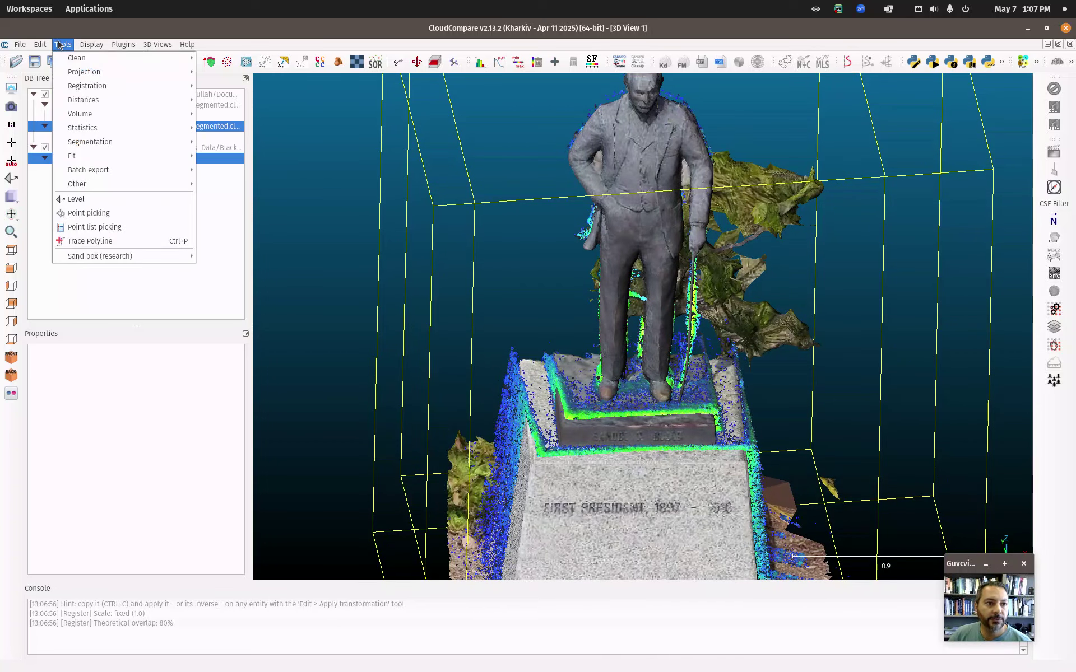
pyautogui.moveTo(134, 85)
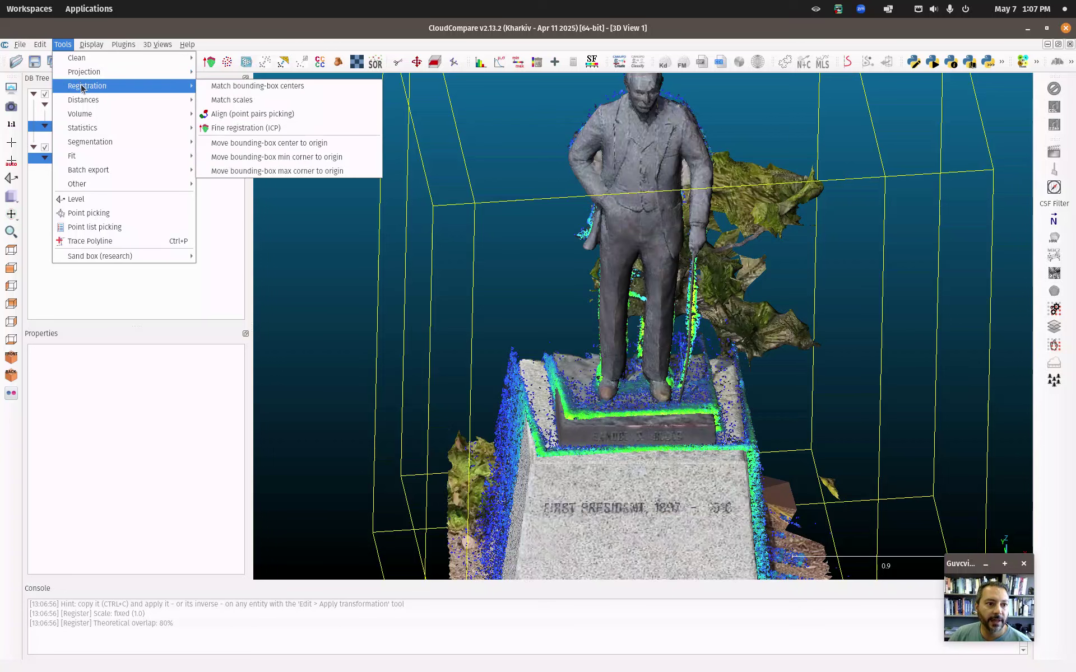
pyautogui.click(321, 128)
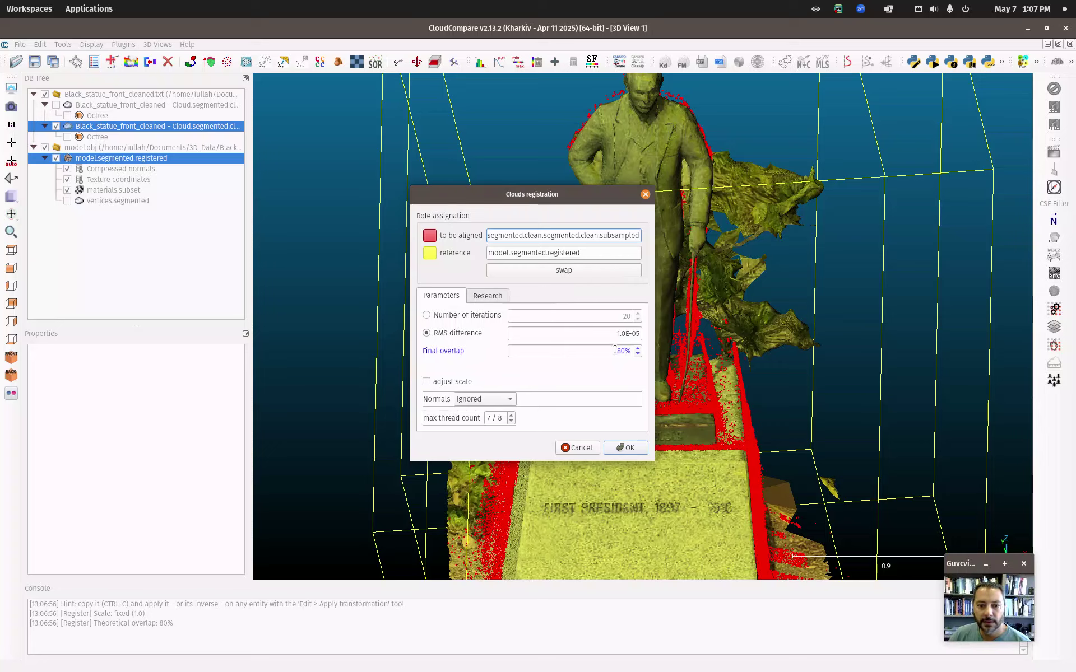
pyautogui.moveTo(620, 350); pyautogui.dragTo(615, 351)
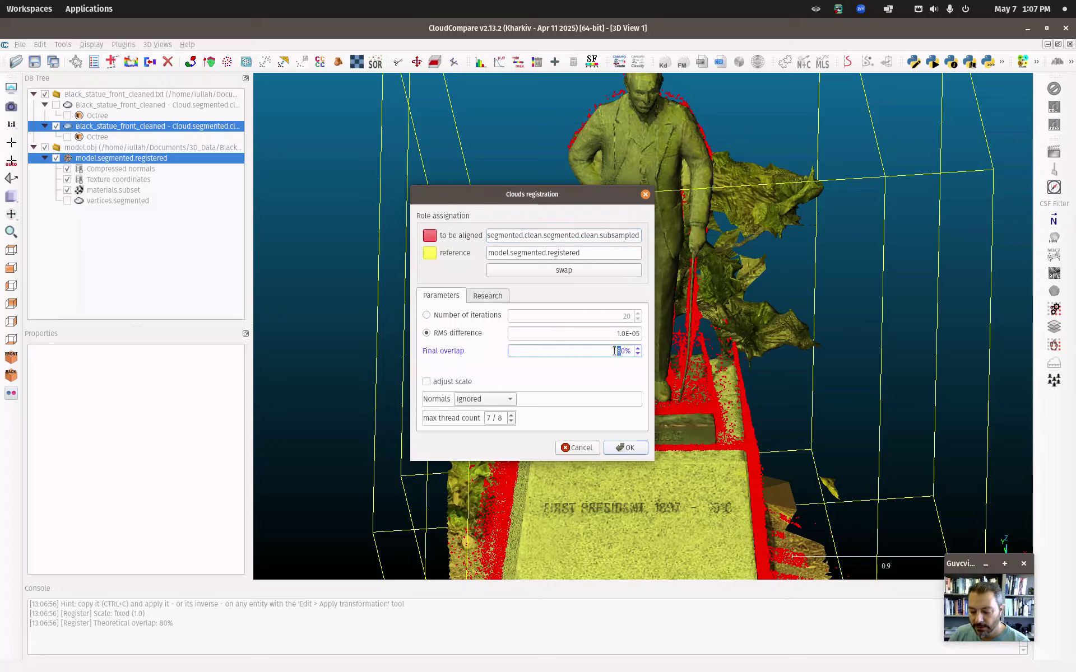
pyautogui.click(625, 448)
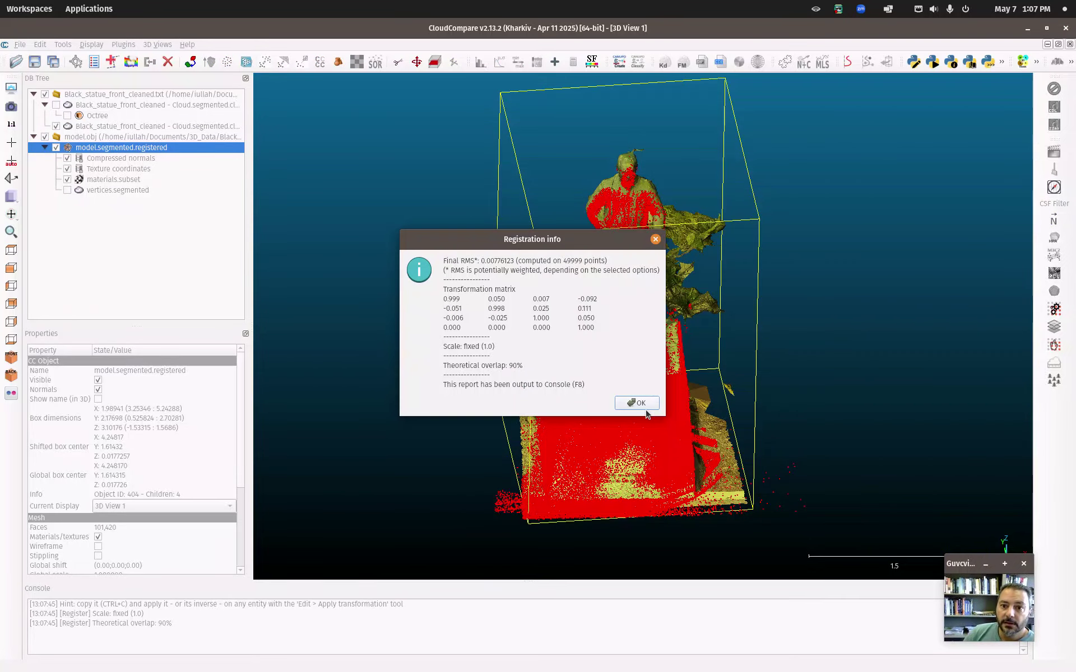
# Step: Accept the registration report and inspect the fit between the LiDAR cloud and the textured mesh from several sides
pyautogui.click(637, 401)
pyautogui.moveTo(598, 398); pyautogui.dragTo(393, 278)
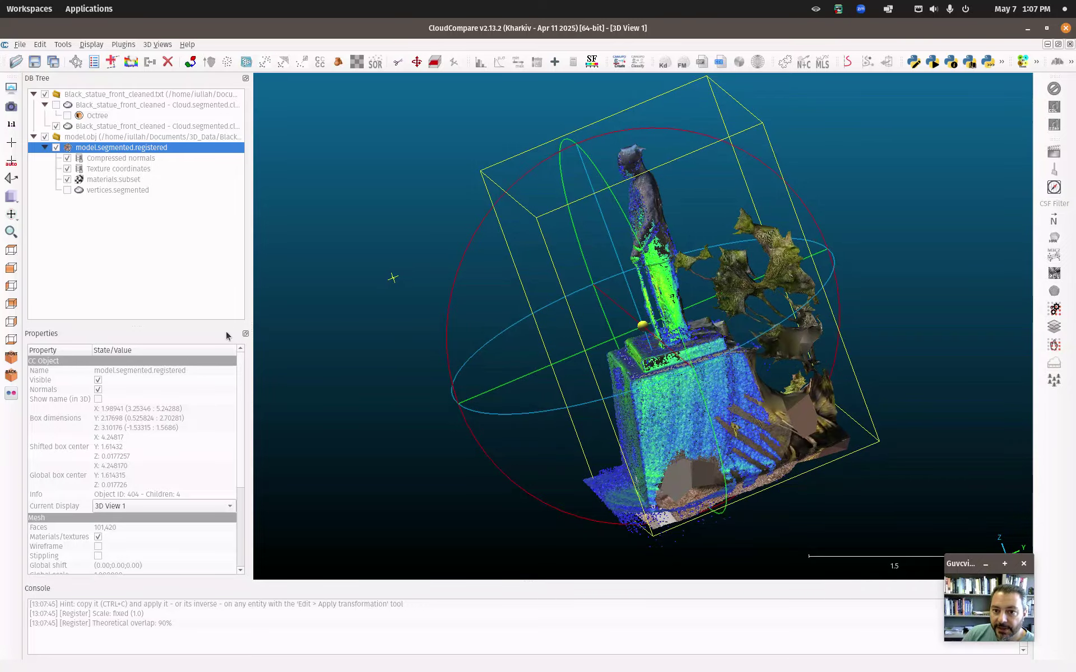
pyautogui.moveTo(549, 387); pyautogui.dragTo(465, 234)
pyautogui.moveTo(580, 375); pyautogui.dragTo(454, 433)
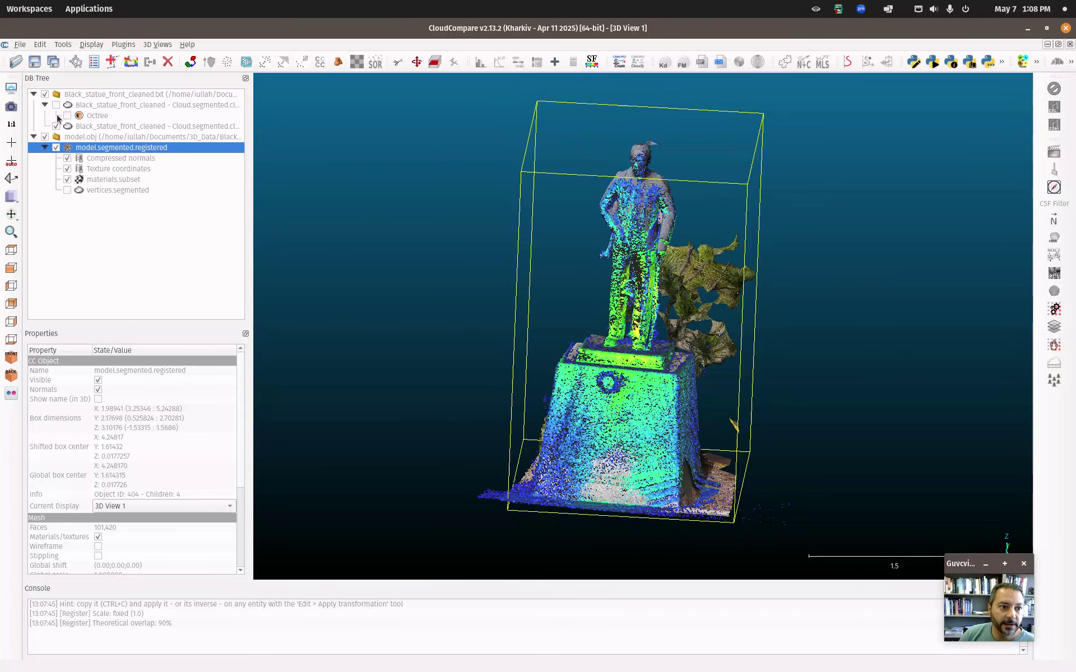
# Step: Save the model.segmented.registered mesh as initial_clip_registered.obj in the cleaned folder of Black_Statue_Photogrammetry
pyautogui.click(123, 158)
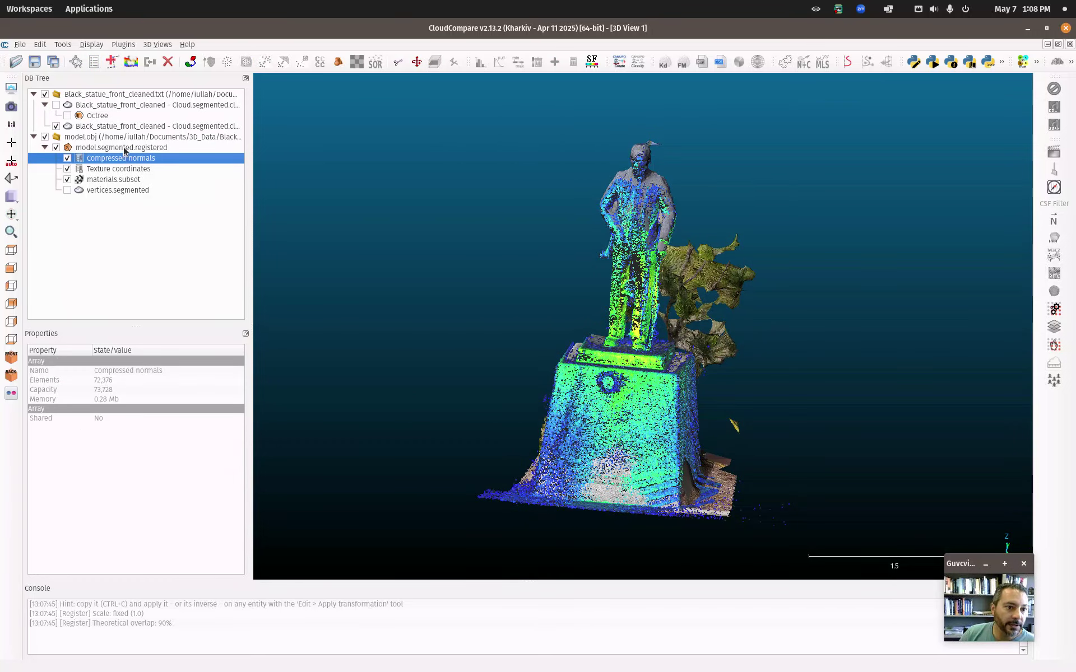
pyautogui.click(125, 149)
pyautogui.click(34, 62)
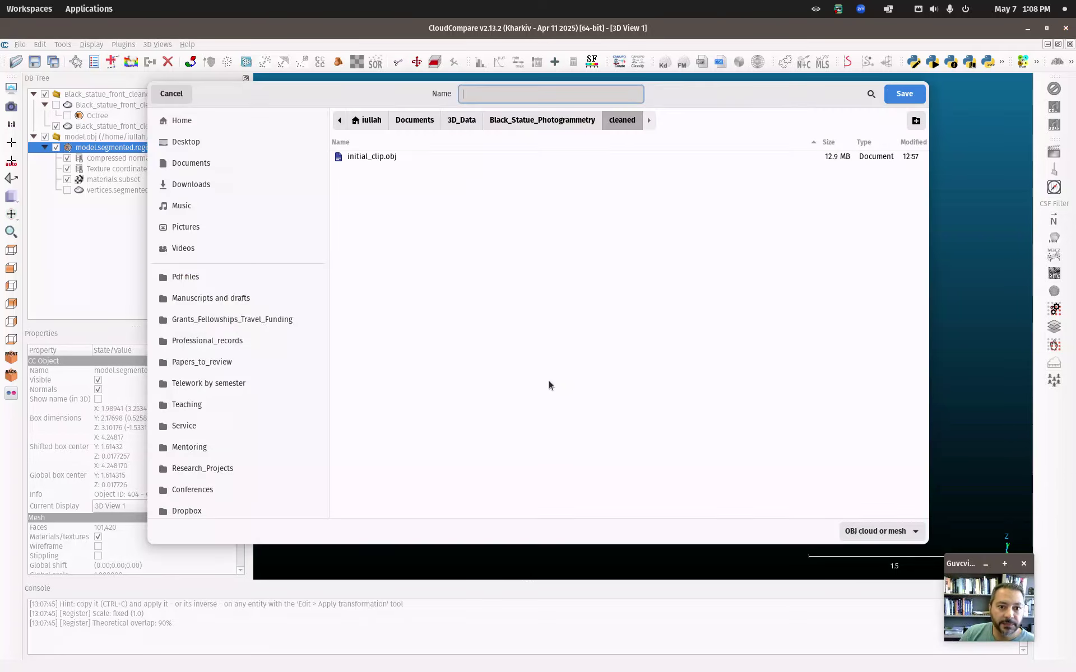
pyautogui.click(377, 157)
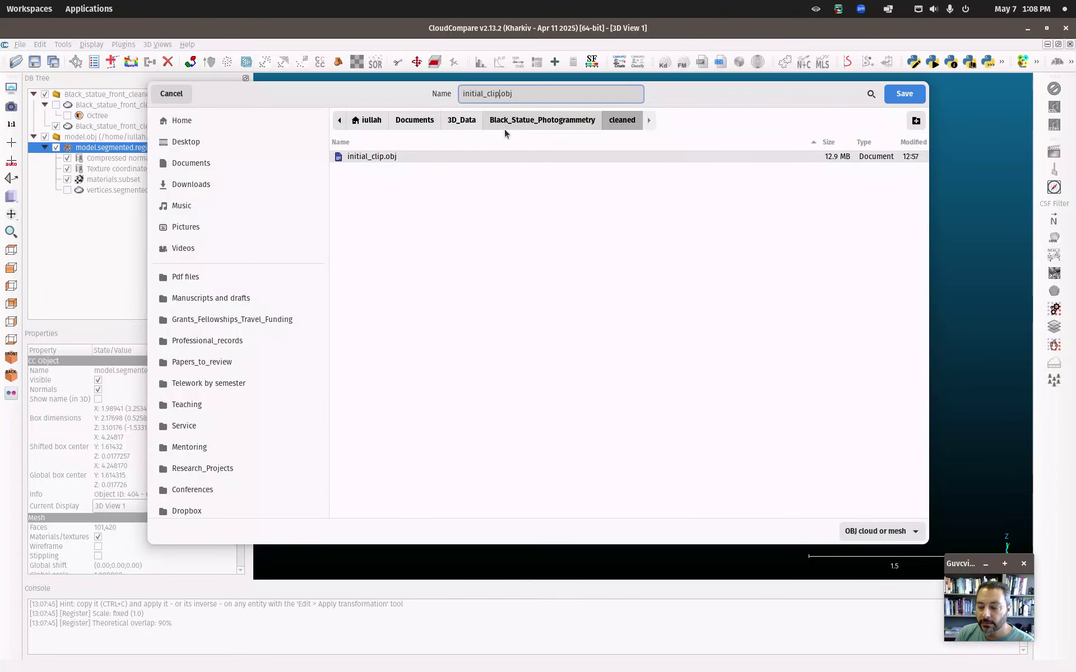
pyautogui.write('_registered')
pyautogui.click(918, 98)
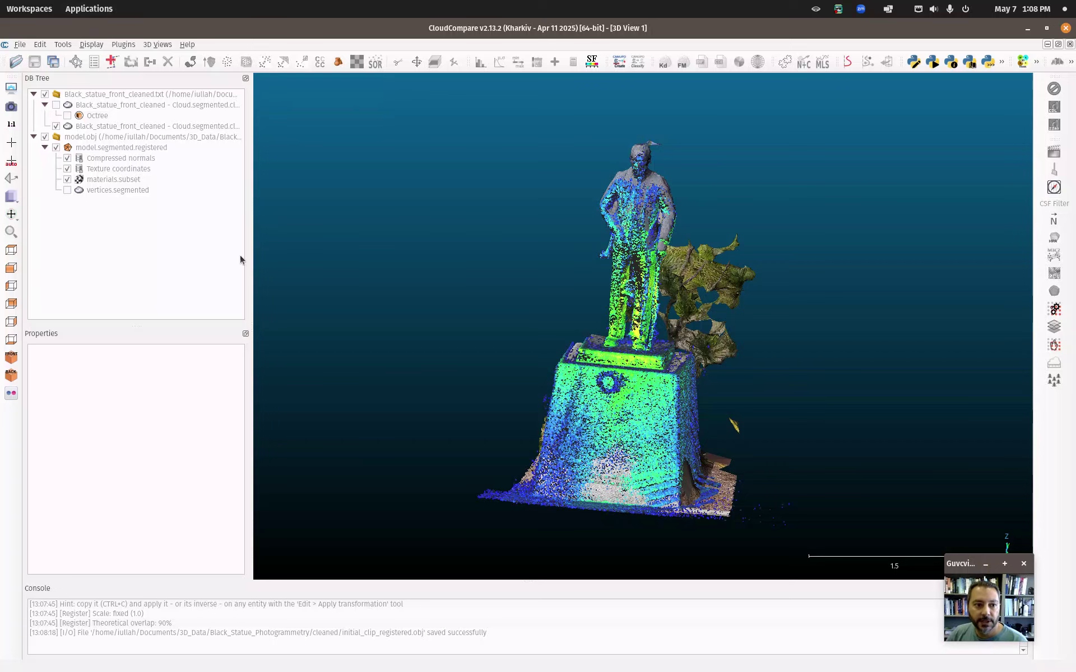
pyautogui.click(94, 147)
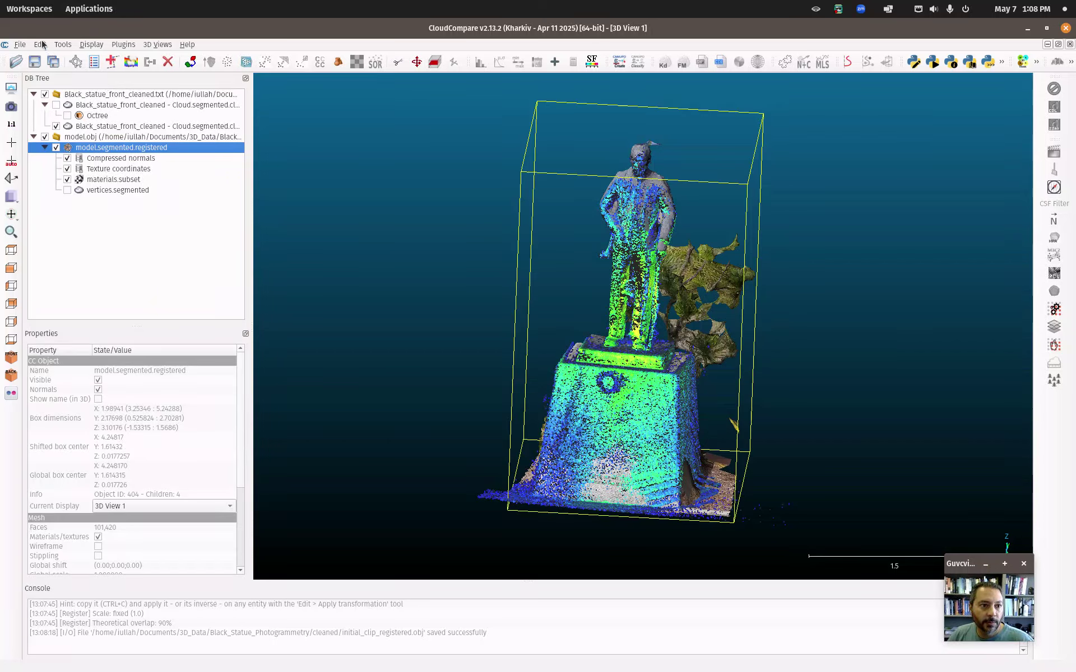
pyautogui.click(68, 45)
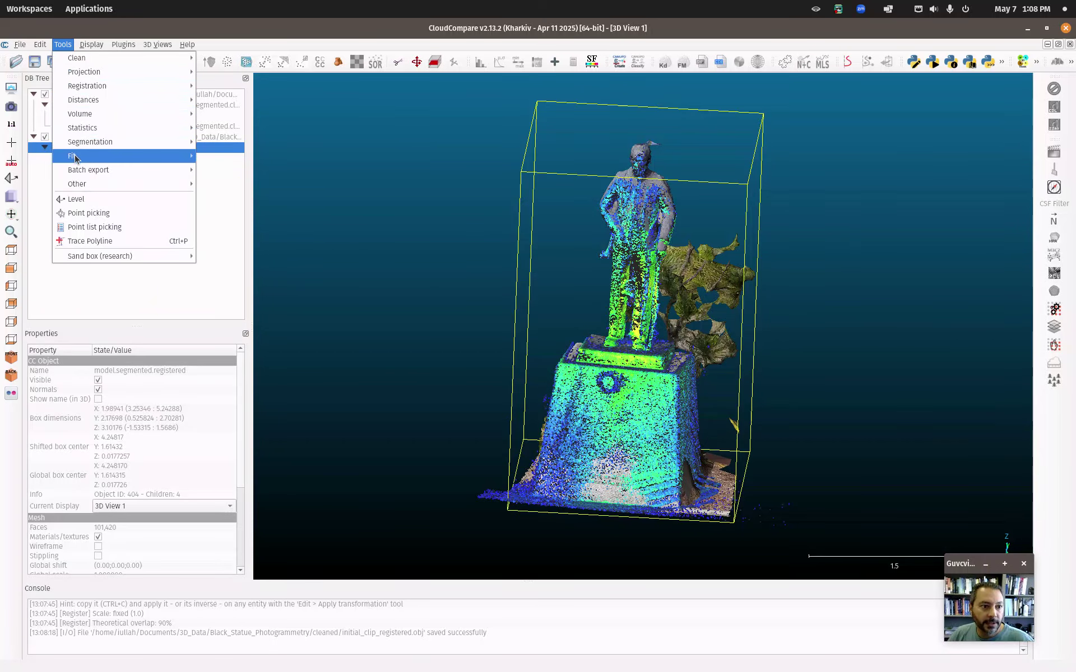
pyautogui.moveTo(73, 156)
pyautogui.click(64, 44)
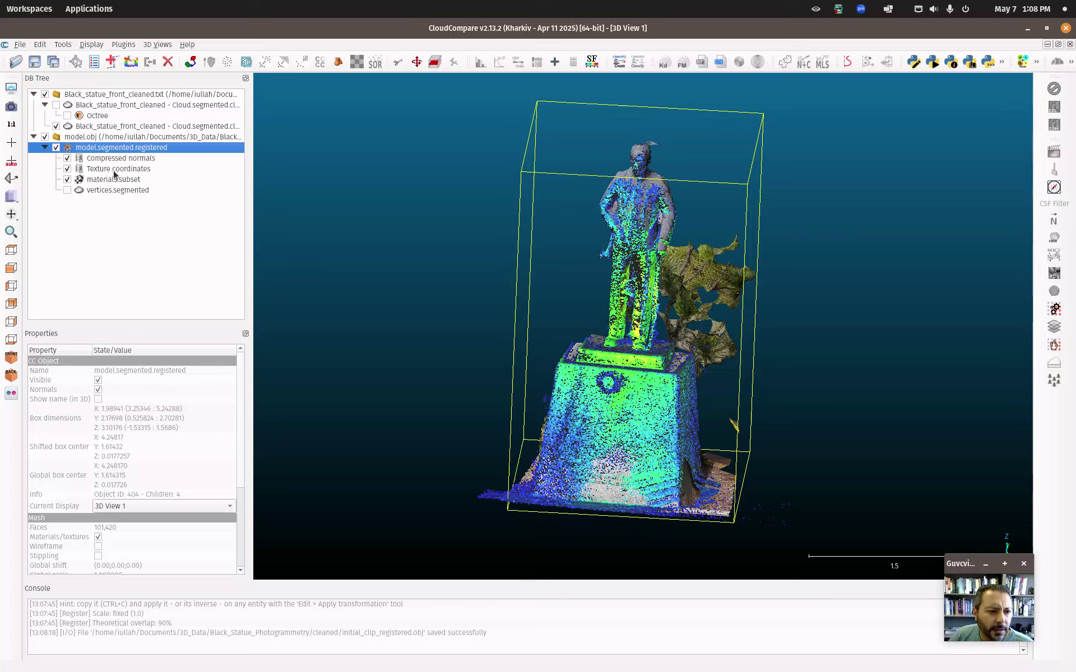
pyautogui.click(67, 46)
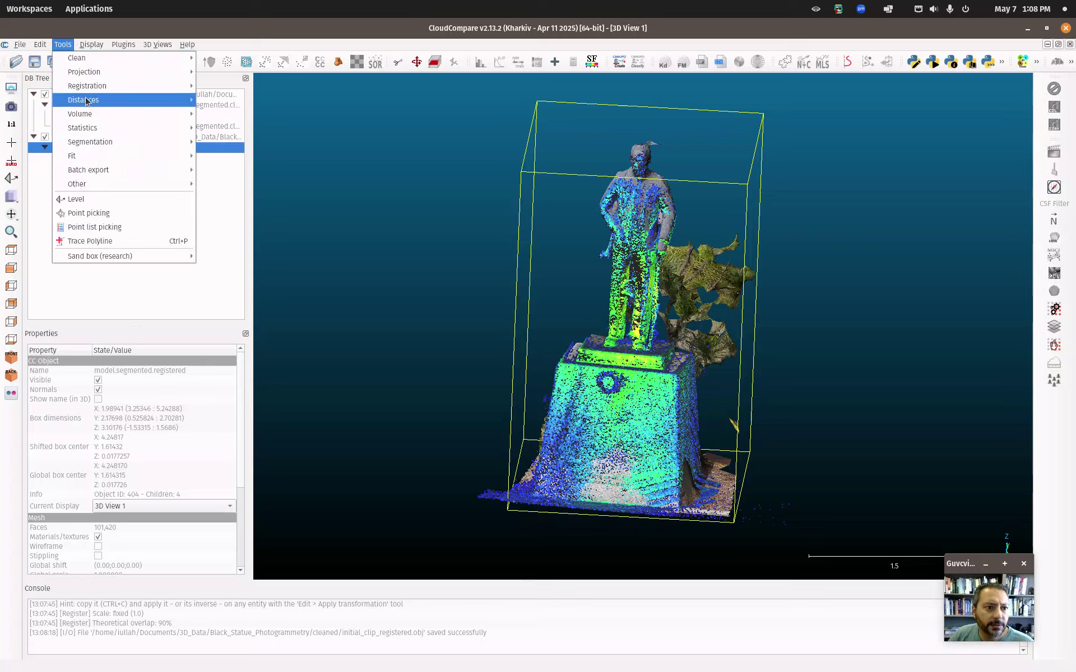
pyautogui.click(246, 215)
# Step: Compute roughness, mean and Gaussian curvature, and surface density for vertices.segmented with a local neighborhood radius of 0.030574
pyautogui.click(95, 191)
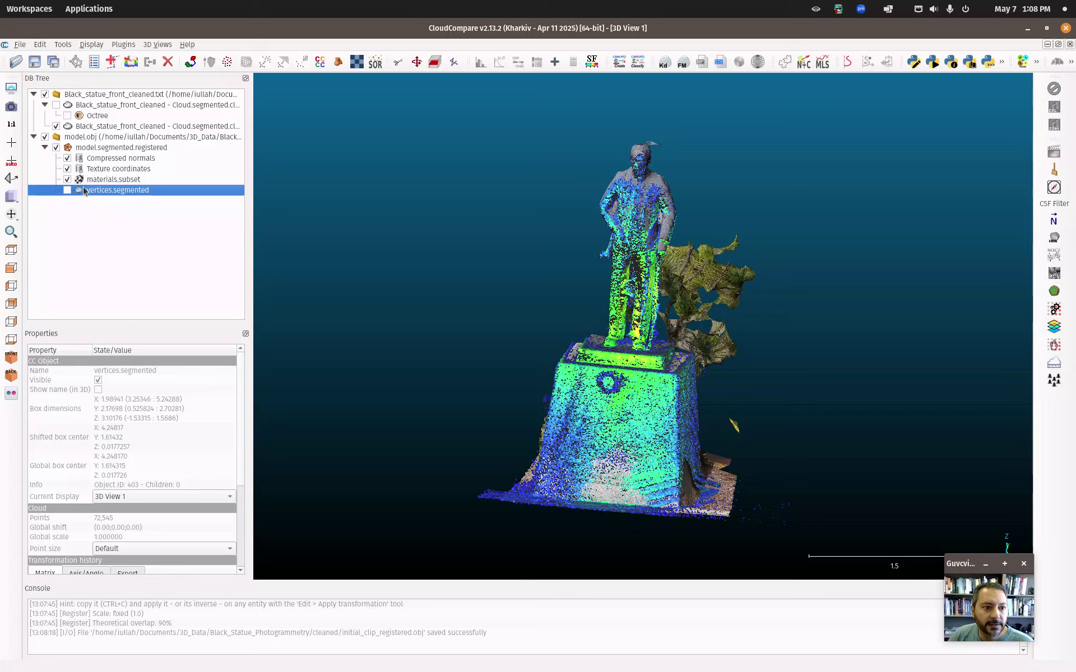
pyautogui.click(64, 45)
pyautogui.moveTo(168, 128)
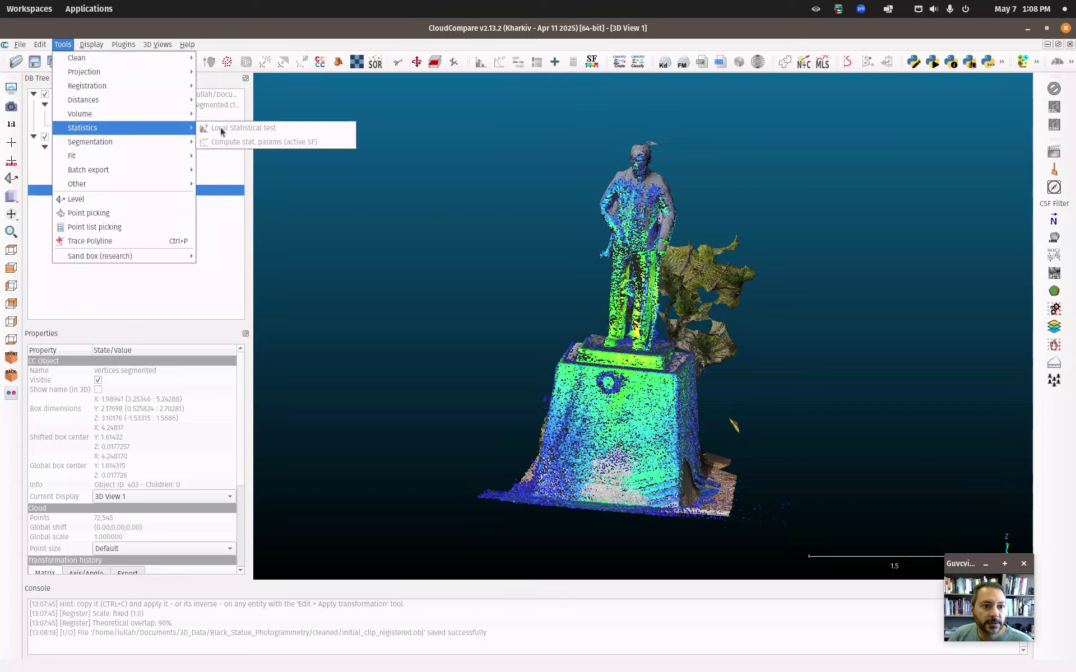
pyautogui.click(228, 188)
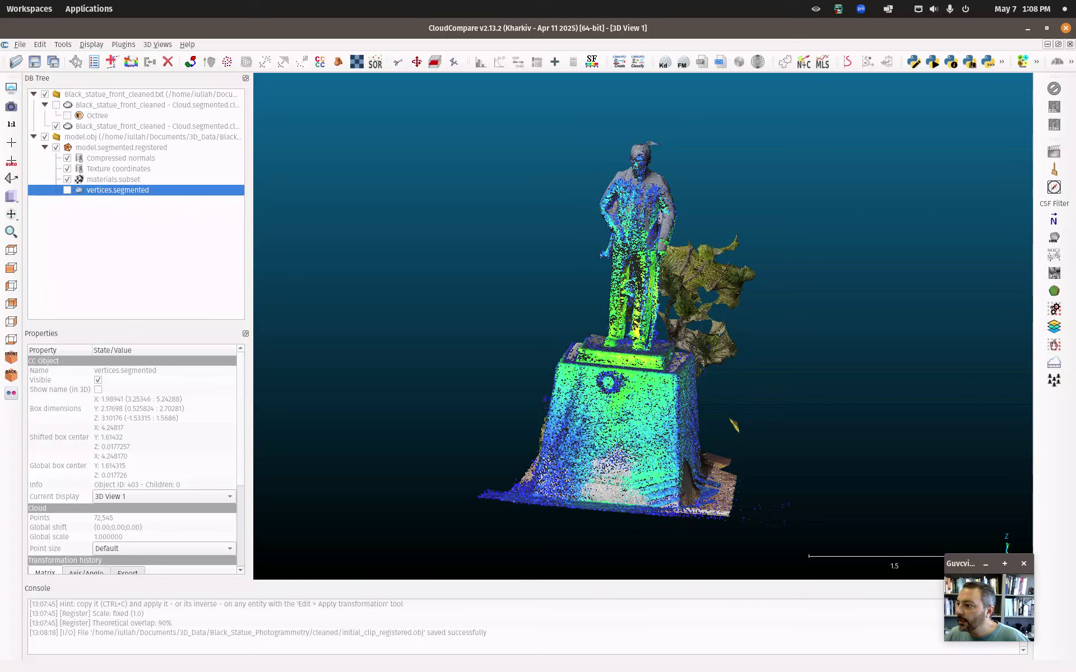
pyautogui.click(63, 44)
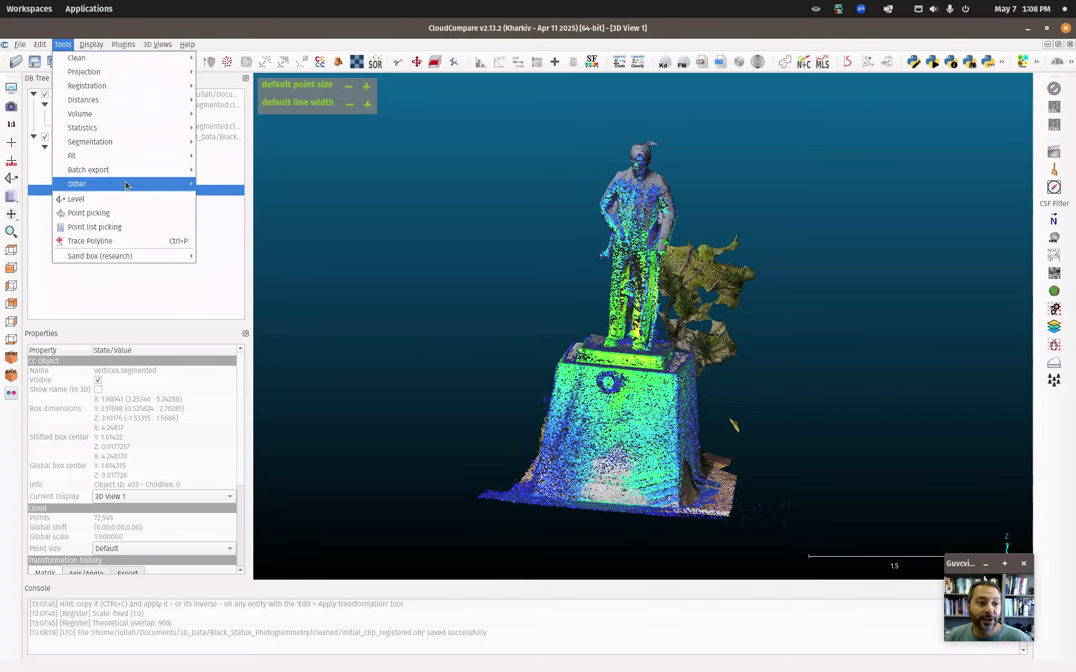
pyautogui.moveTo(126, 183)
pyautogui.click(253, 185)
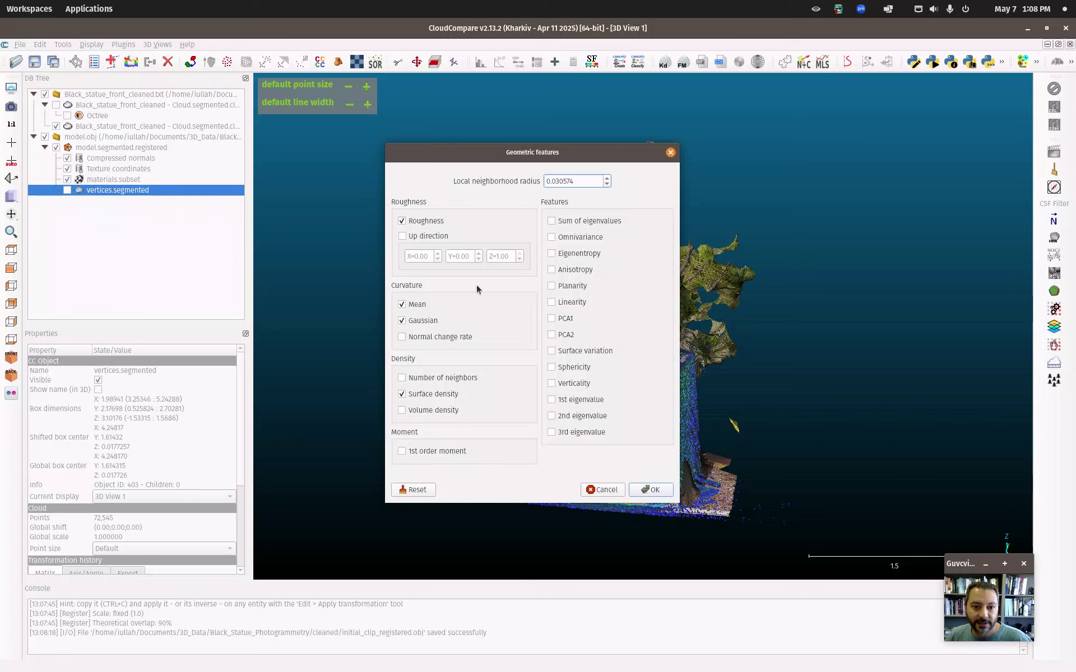
pyautogui.click(650, 490)
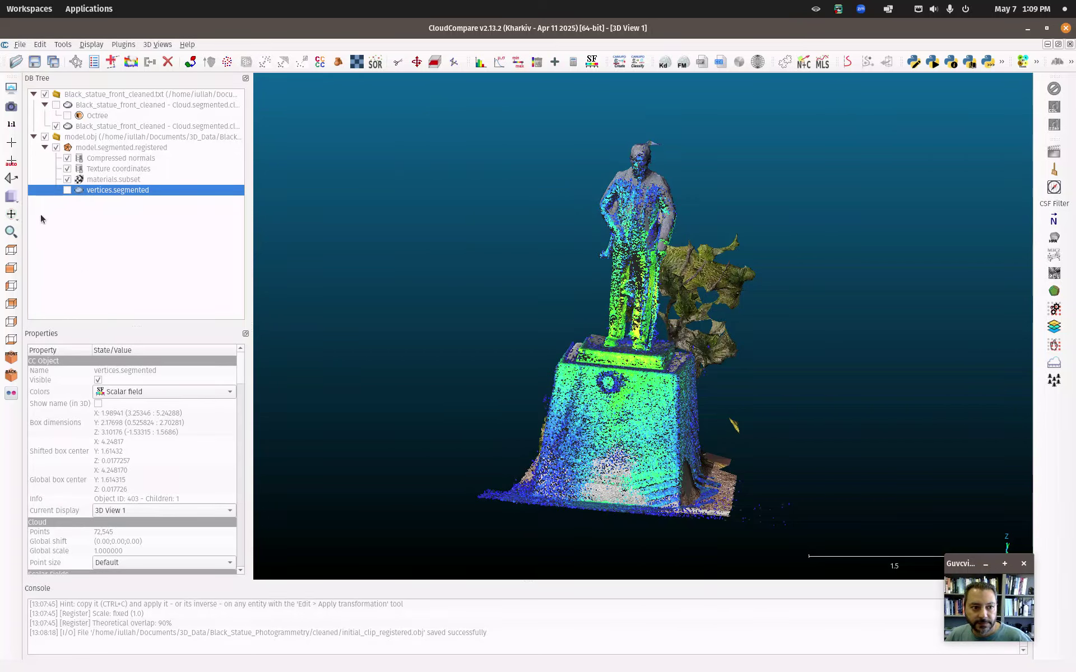
# Step: Show the vertices.segmented cloud at point size 2 and switch off the mesh's materials, texture coordinates and compressed normals entries
pyautogui.click(65, 190)
pyautogui.click(67, 179)
pyautogui.click(68, 169)
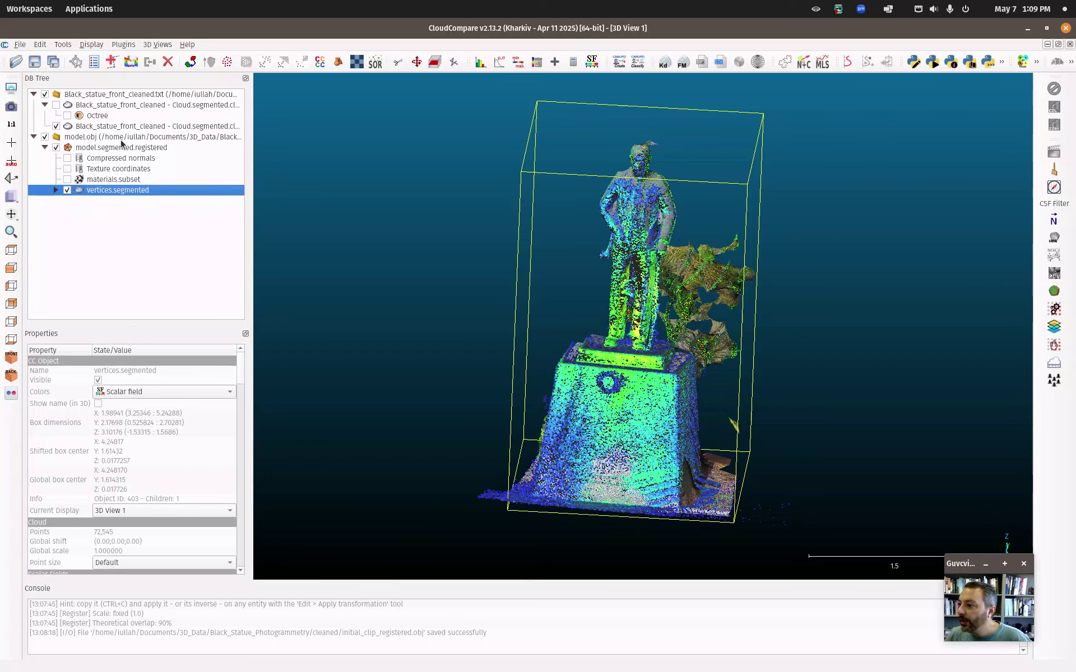
pyautogui.moveTo(336, 269); pyautogui.dragTo(54, 248)
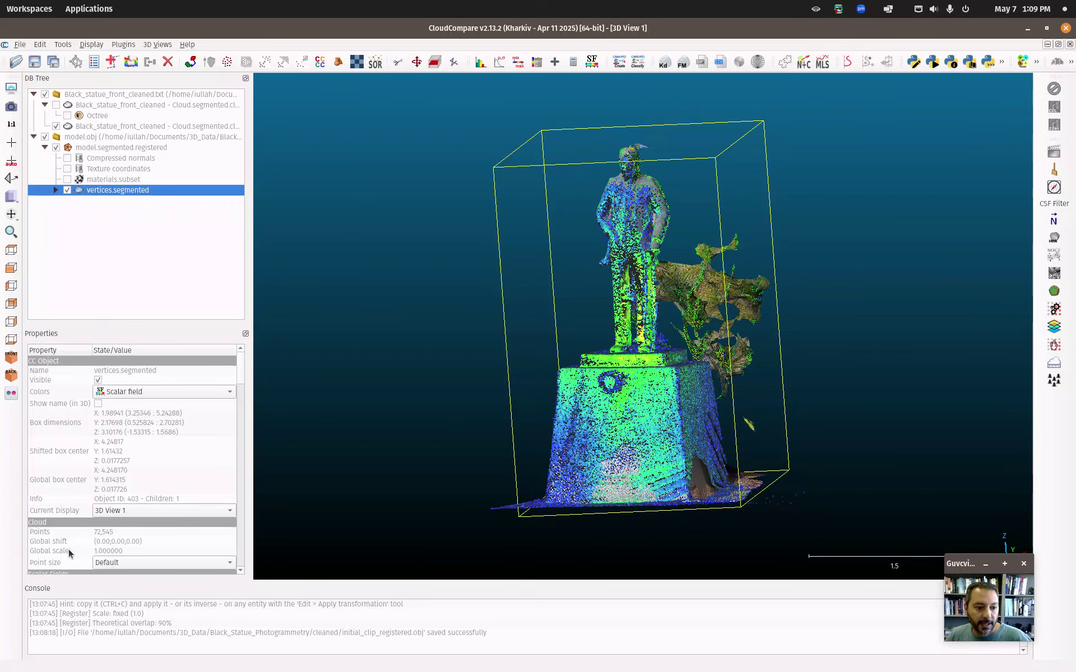
pyautogui.click(106, 562)
pyautogui.click(101, 469)
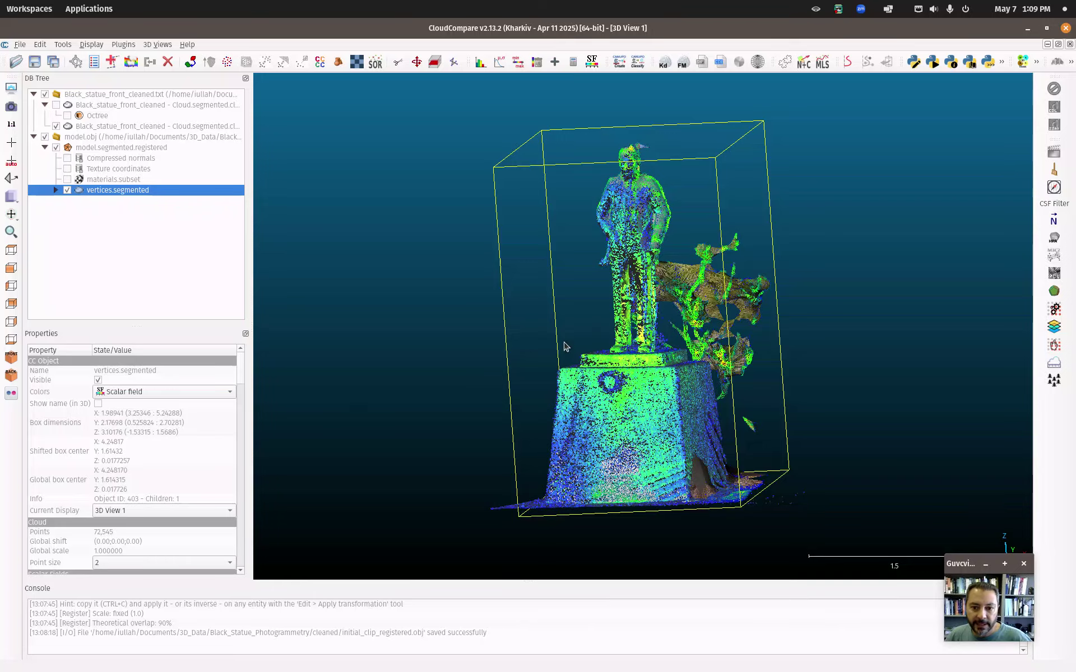
# Step: Hide the subsampled LiDAR cloud and view the statue side-on with the bush clear of its back
pyautogui.moveTo(678, 417); pyautogui.dragTo(547, 409)
pyautogui.click(56, 126)
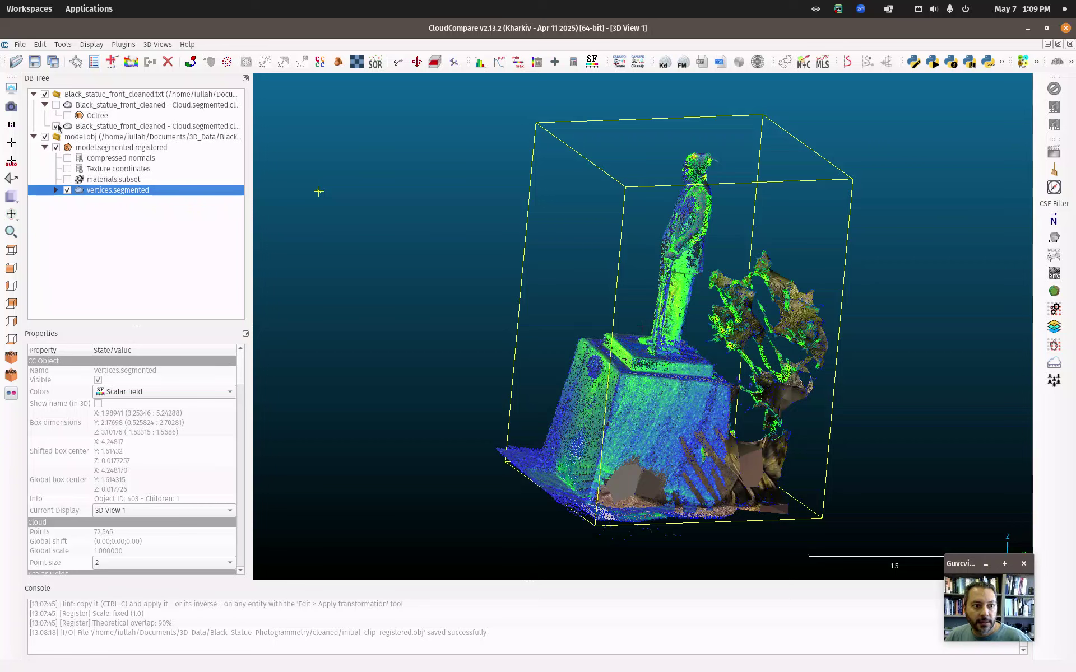
pyautogui.moveTo(644, 224); pyautogui.dragTo(743, 218)
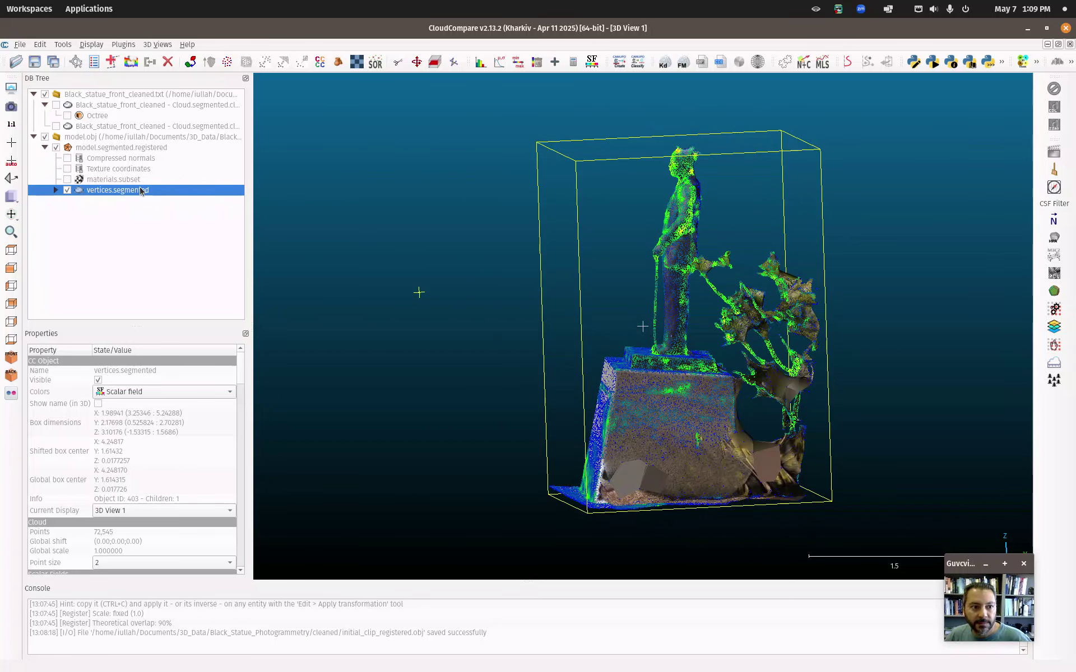
pyautogui.moveTo(705, 314); pyautogui.dragTo(829, 302)
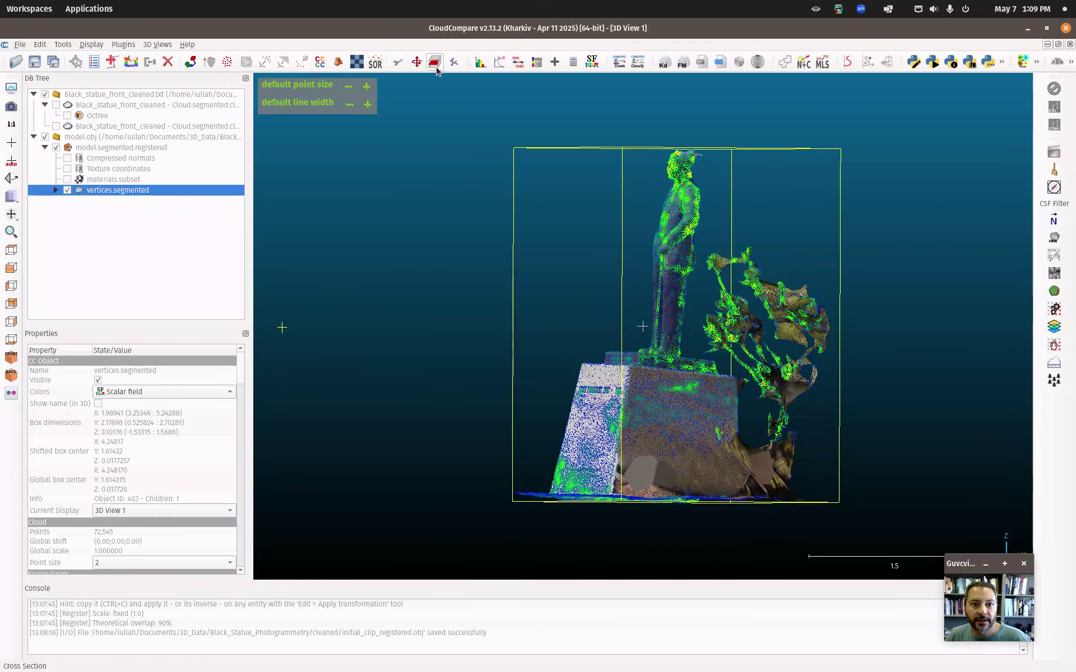
# Step: Segment vertices.segmented with a polygon around the bush behind the statue, keeping only the points outside it
pyautogui.click(398, 62)
pyautogui.click(714, 241)
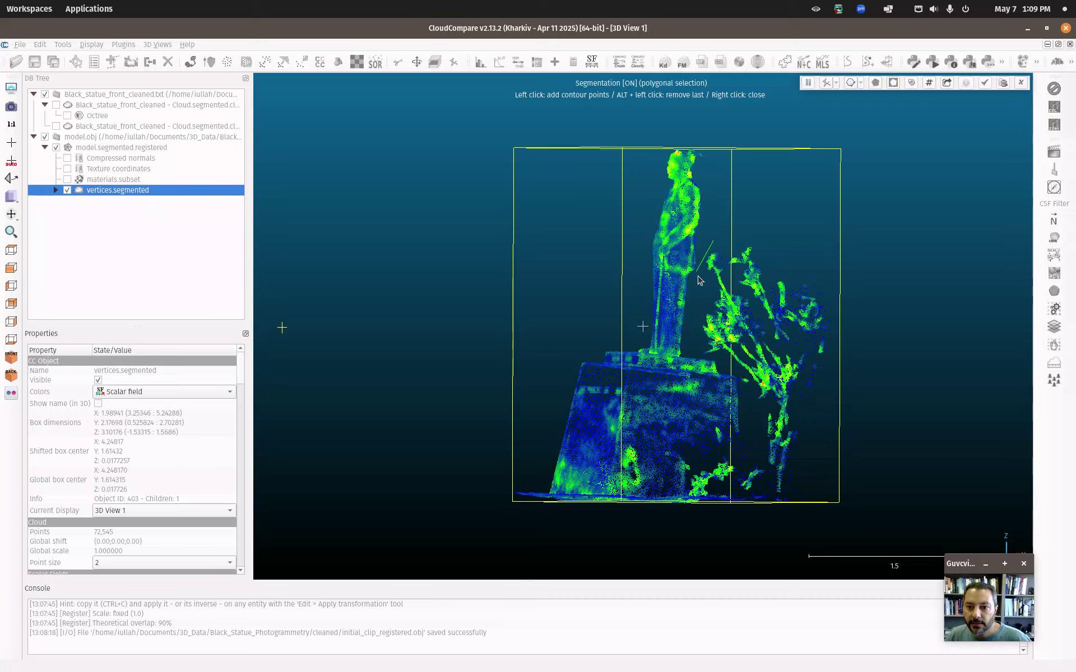
pyautogui.click(703, 255)
pyautogui.click(693, 319)
pyautogui.click(700, 355)
pyautogui.click(762, 385)
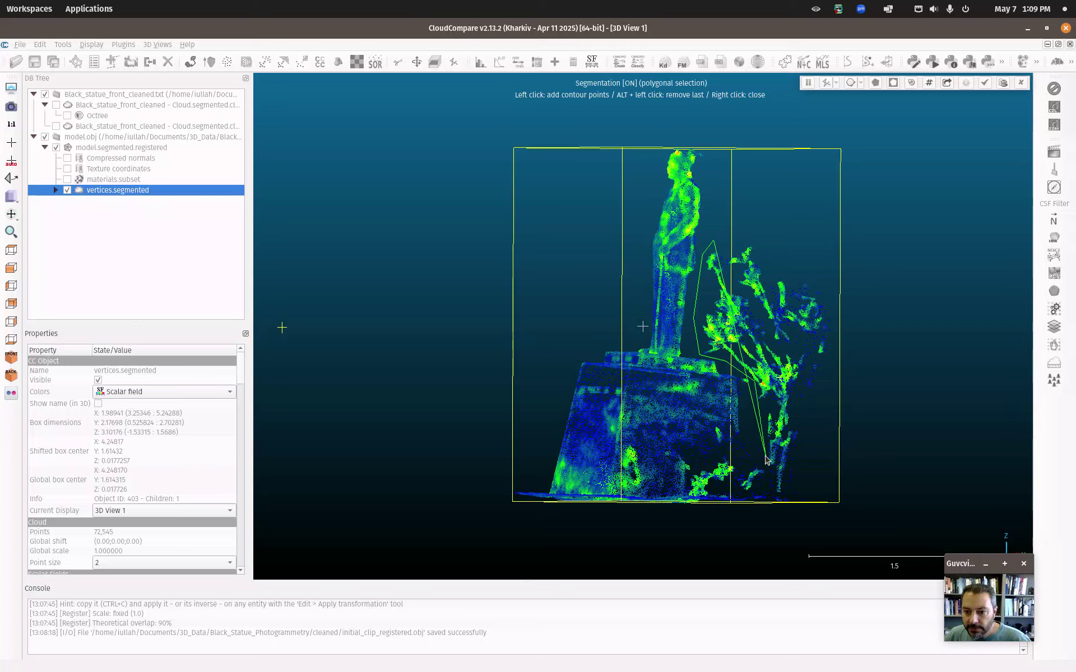
pyautogui.click(763, 510)
pyautogui.click(898, 529)
pyautogui.click(905, 206)
pyautogui.rightClick(905, 206)
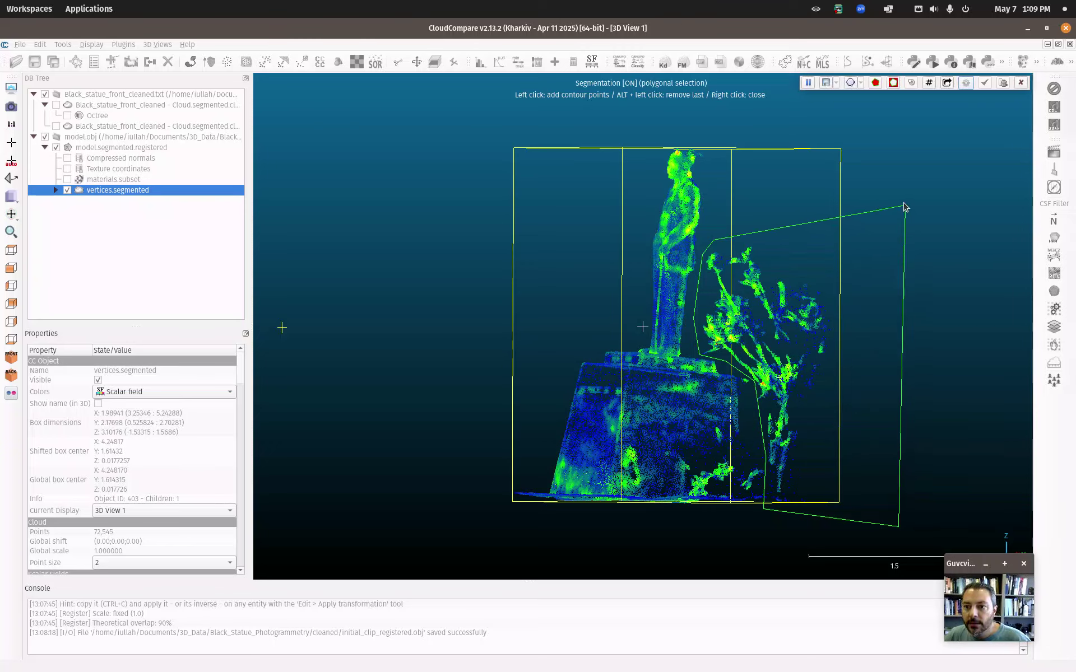
pyautogui.click(893, 83)
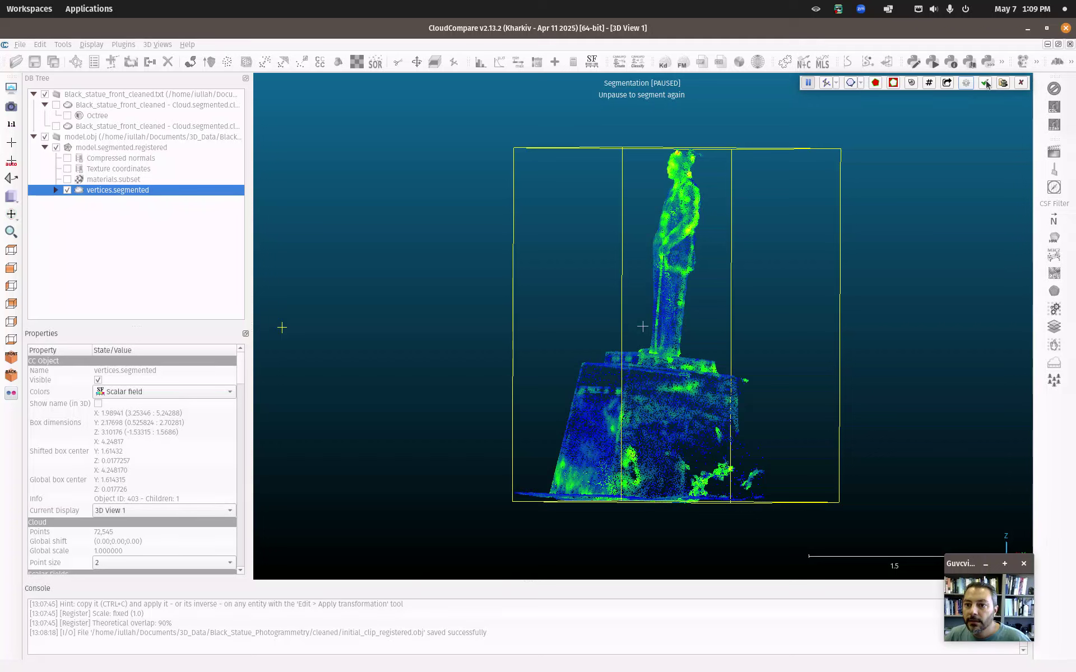
pyautogui.click(986, 81)
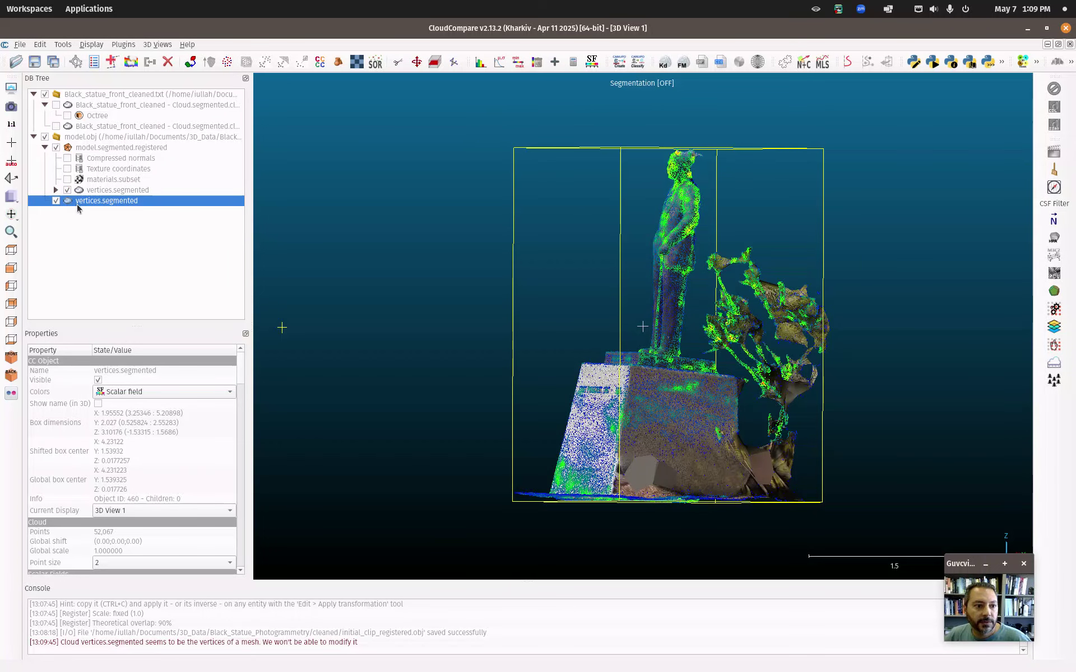
# Step: Compare the newly segmented vertex cloud with the textured mesh by switching each one's visibility off and on
pyautogui.click(56, 201)
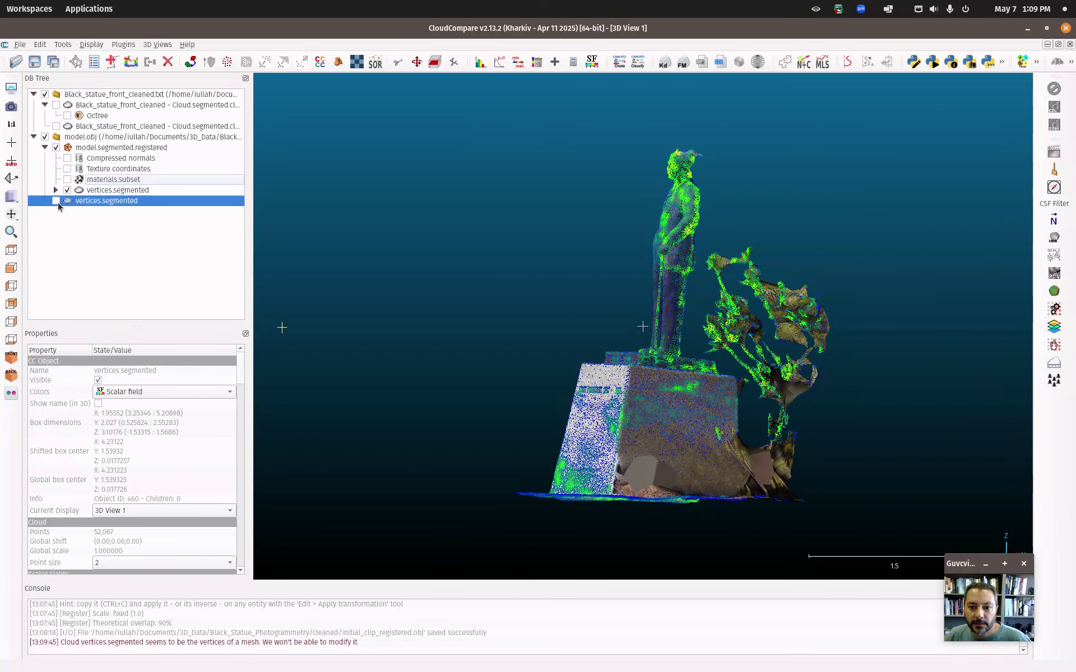
pyautogui.click(57, 201)
pyautogui.click(56, 201)
pyautogui.click(57, 201)
pyautogui.click(57, 148)
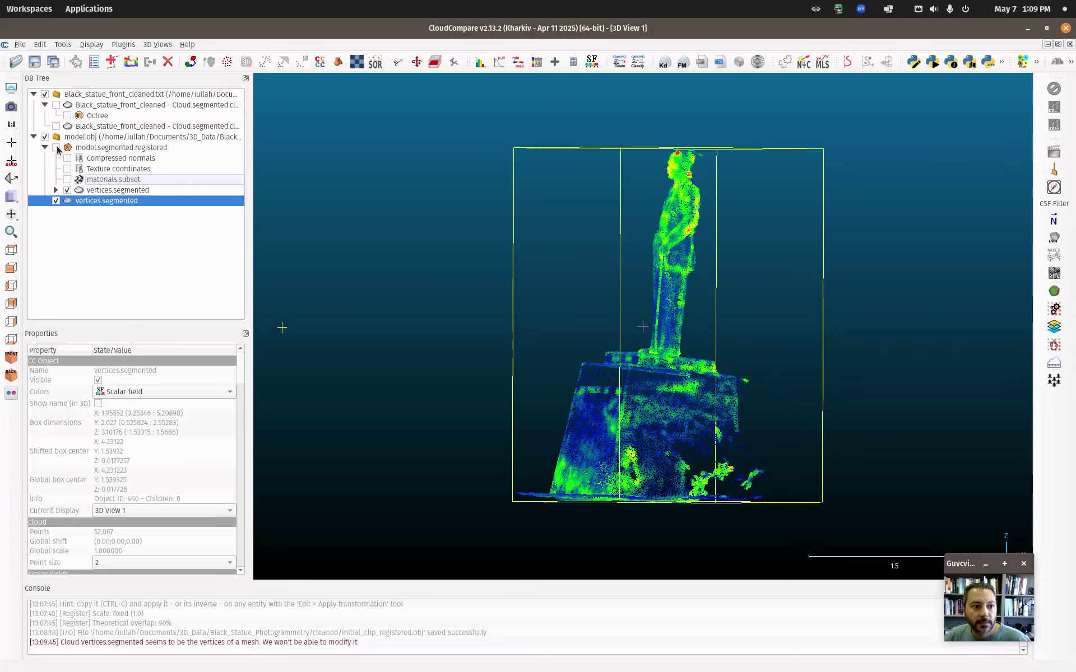
pyautogui.click(56, 148)
pyautogui.click(56, 148)
pyautogui.click(56, 148)
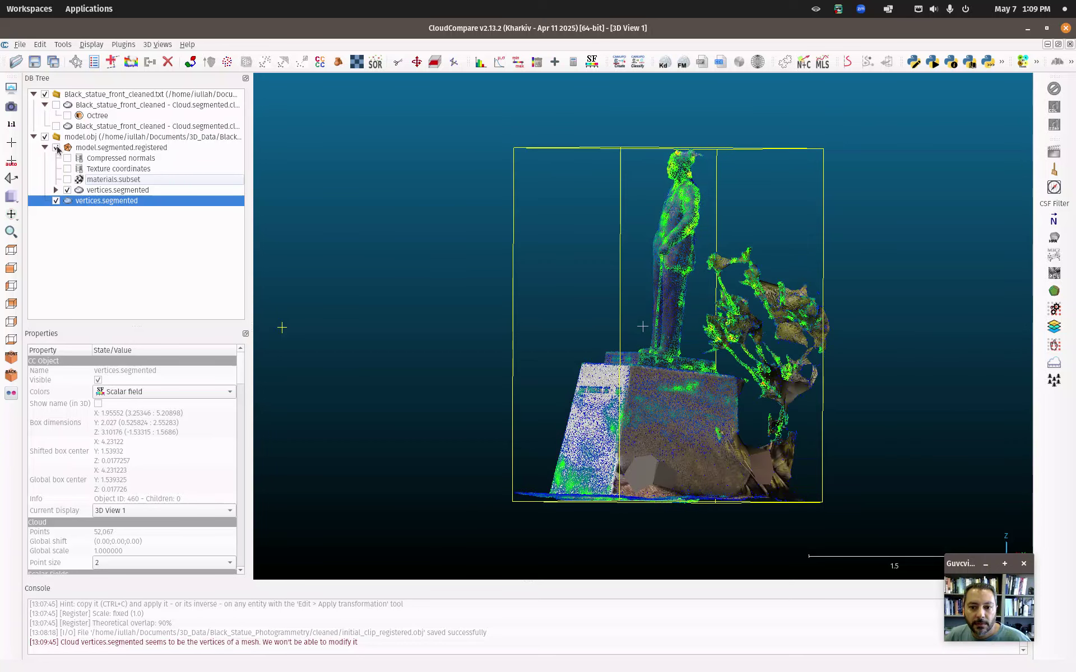
pyautogui.click(56, 148)
pyautogui.click(56, 148)
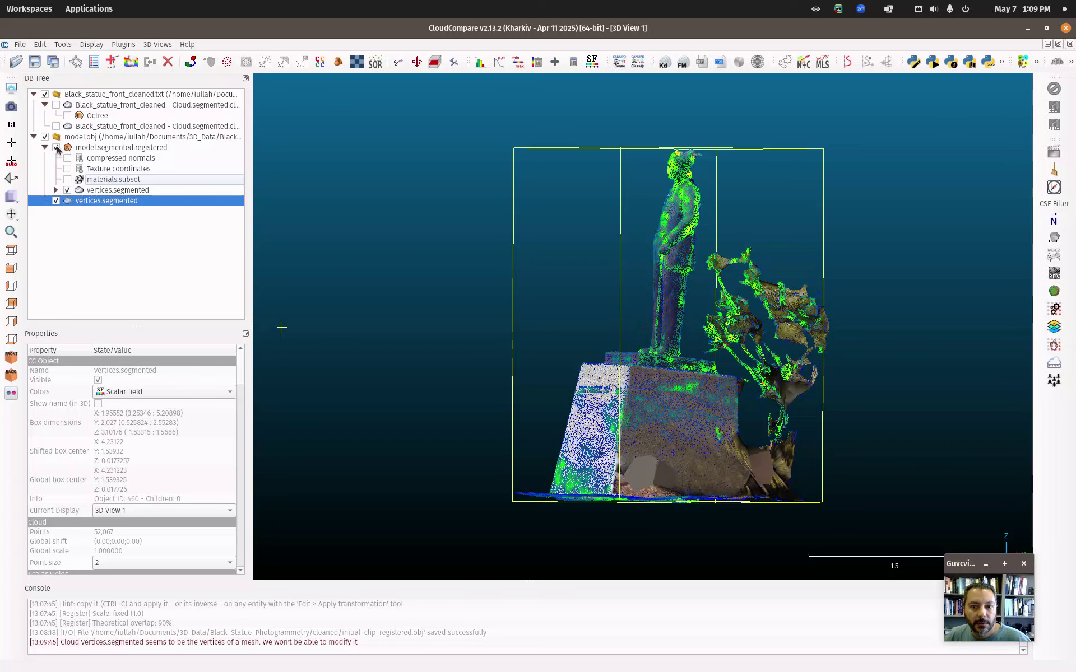
pyautogui.click(56, 148)
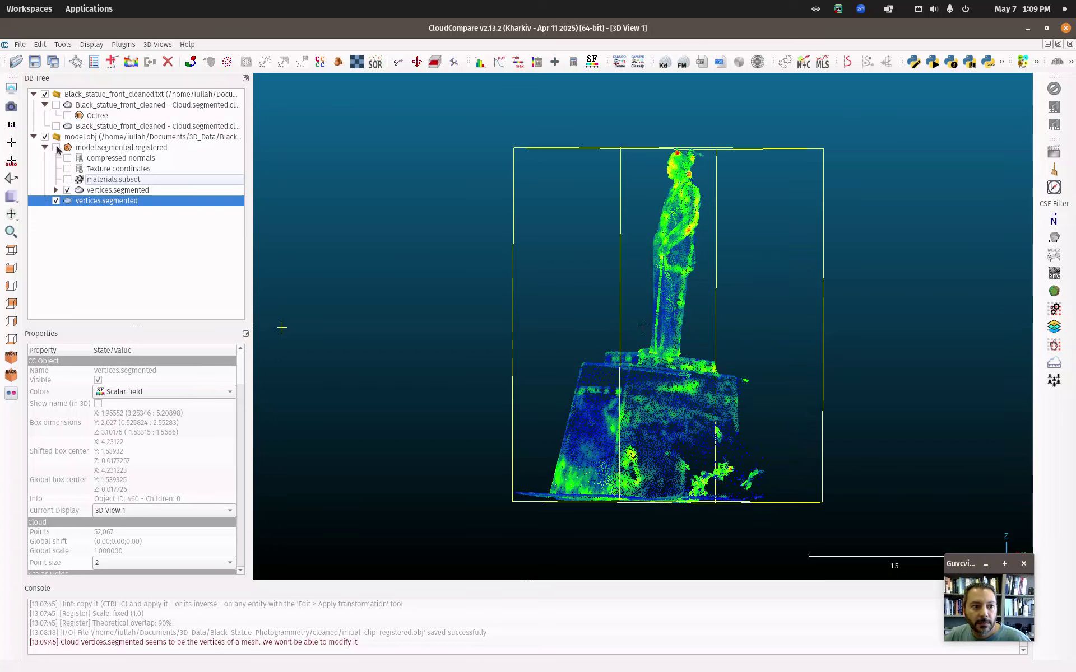
pyautogui.click(56, 148)
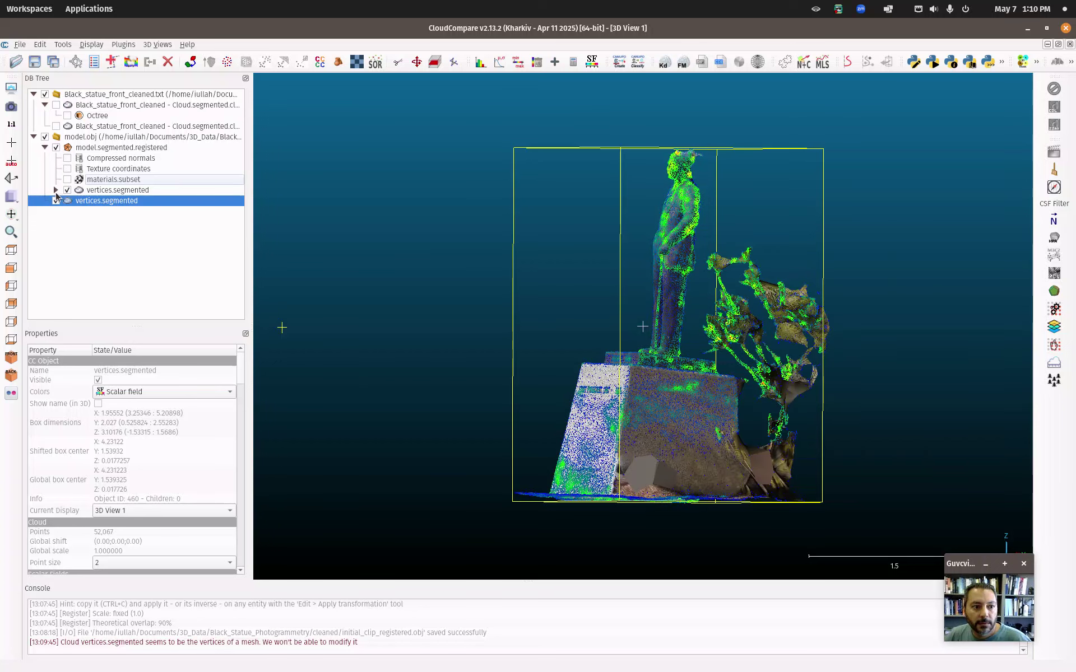
# Step: Expand the mesh's own vertices.segmented entry and hide that cloud, checking the mesh against the trimmed copy
pyautogui.click(55, 190)
pyautogui.click(67, 191)
pyautogui.click(67, 190)
pyautogui.click(67, 191)
pyautogui.click(67, 191)
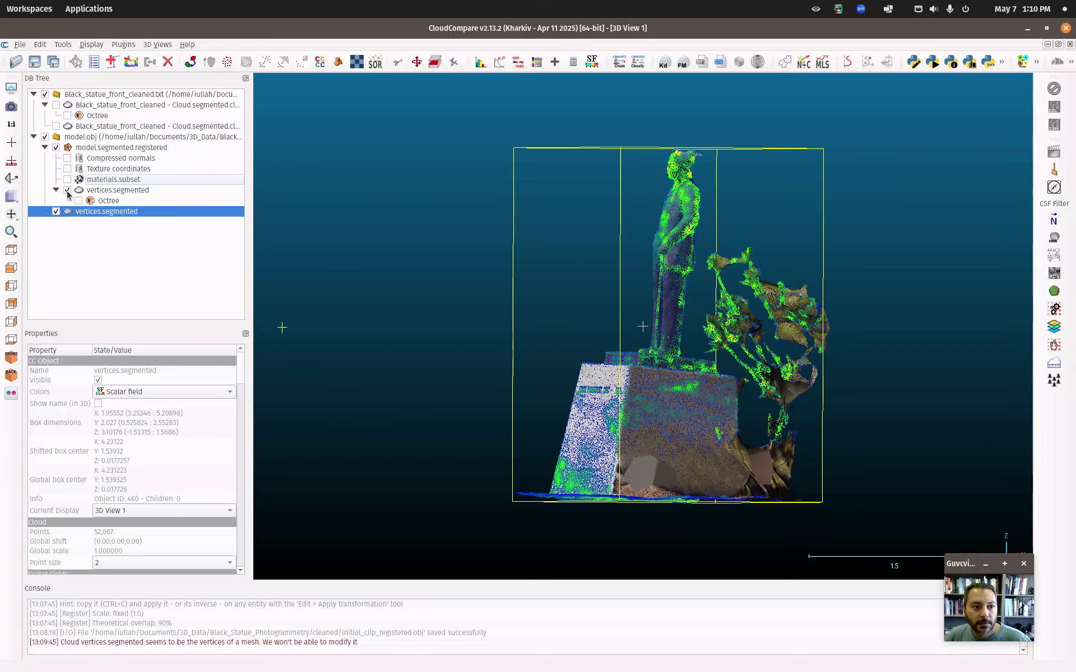
pyautogui.click(67, 190)
pyautogui.click(56, 148)
pyautogui.click(56, 147)
pyautogui.click(56, 147)
pyautogui.click(56, 148)
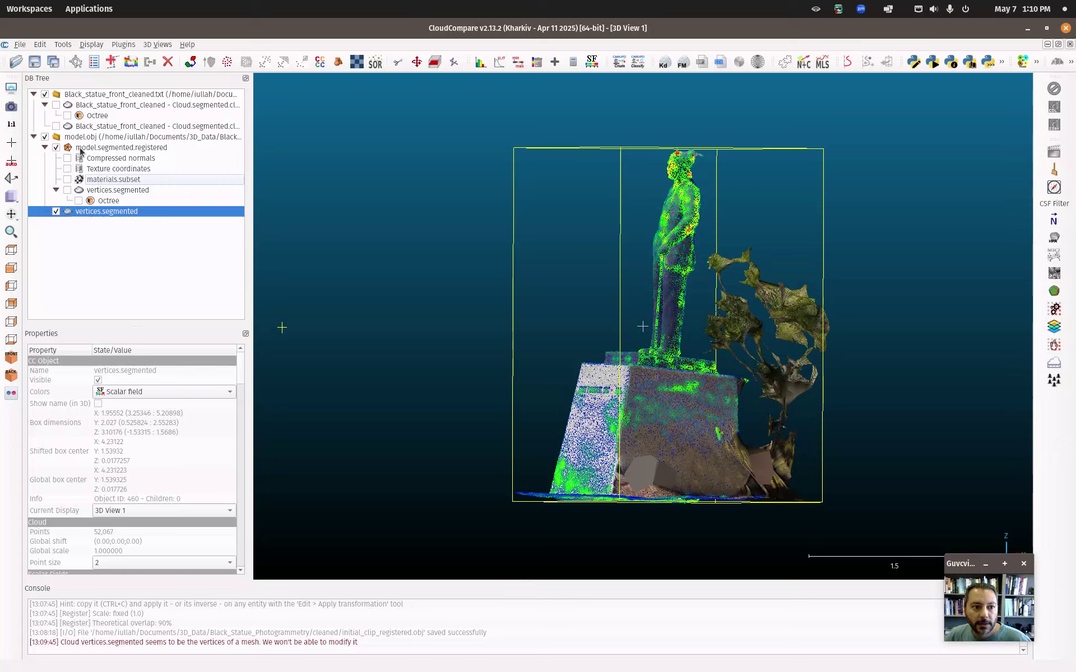
# Step: Delete the separate vertices.segmented cloud that sits outside the model.segmented.registered mesh
pyautogui.click(129, 192)
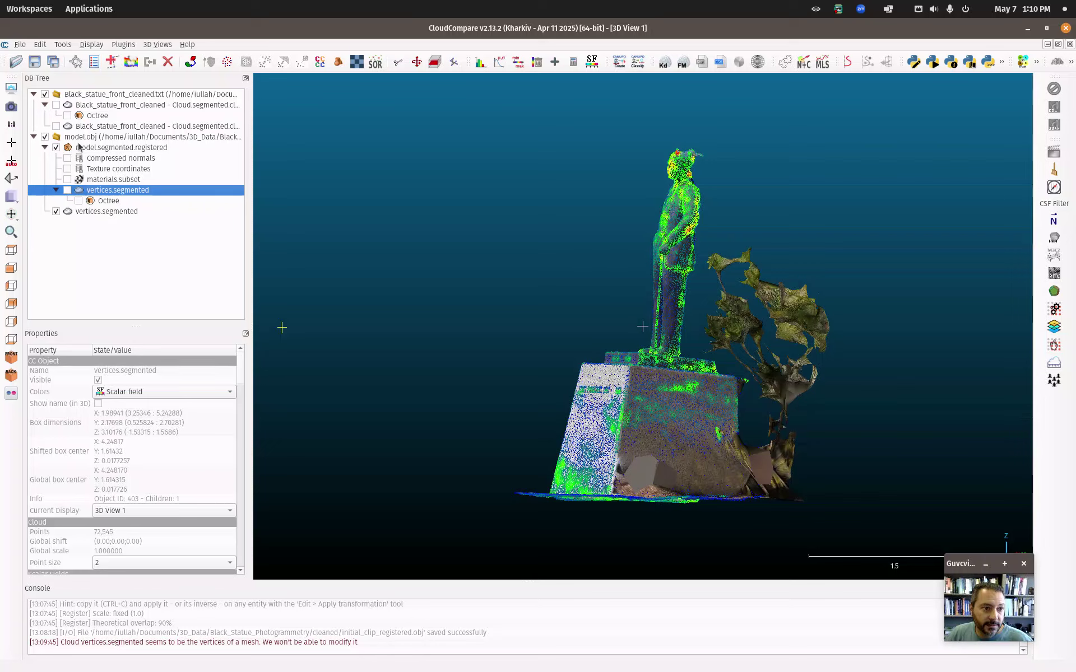
pyautogui.click(111, 149)
pyautogui.rightClick(91, 211)
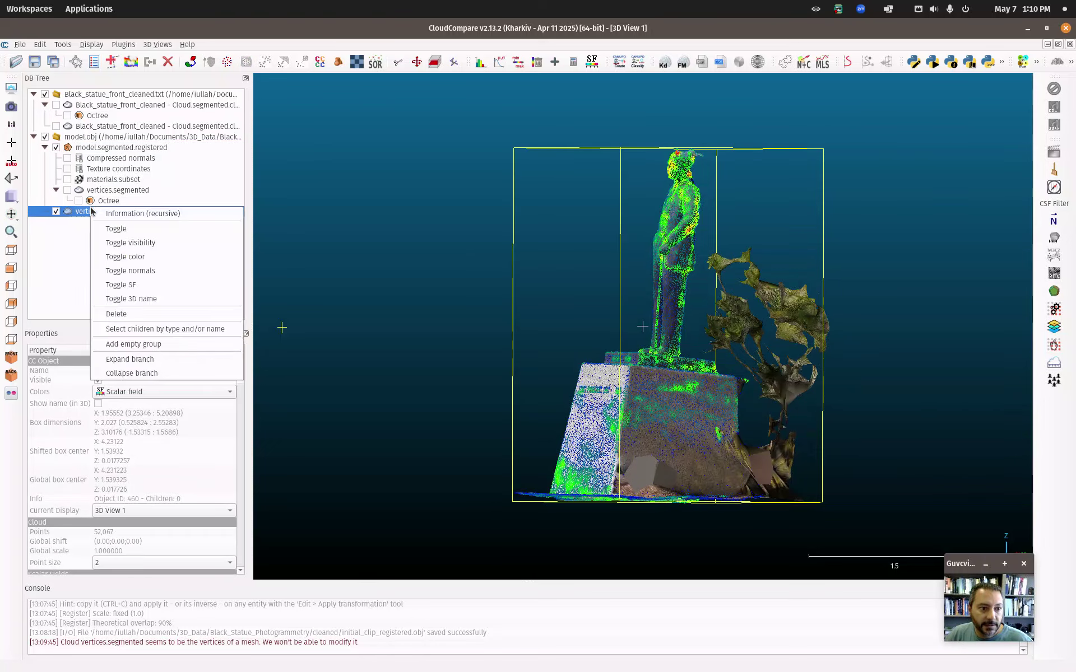
pyautogui.click(112, 312)
# Step: Segment the model.segmented.registered mesh with a polygon around the bush behind the statue, keeping only the part outside it
pyautogui.click(106, 149)
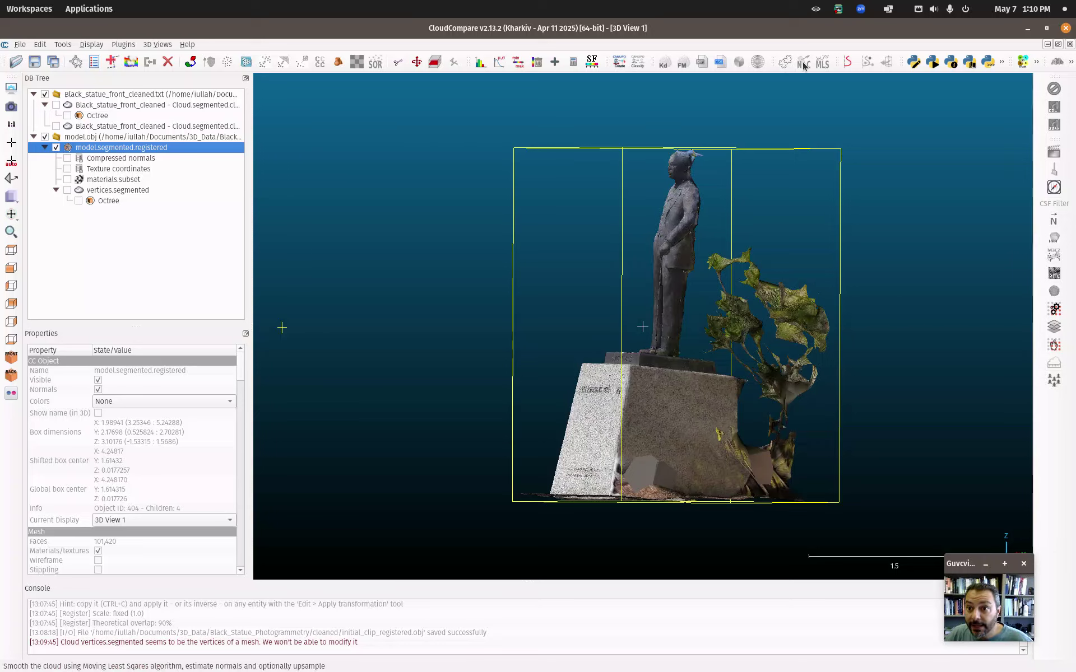
pyautogui.click(709, 245)
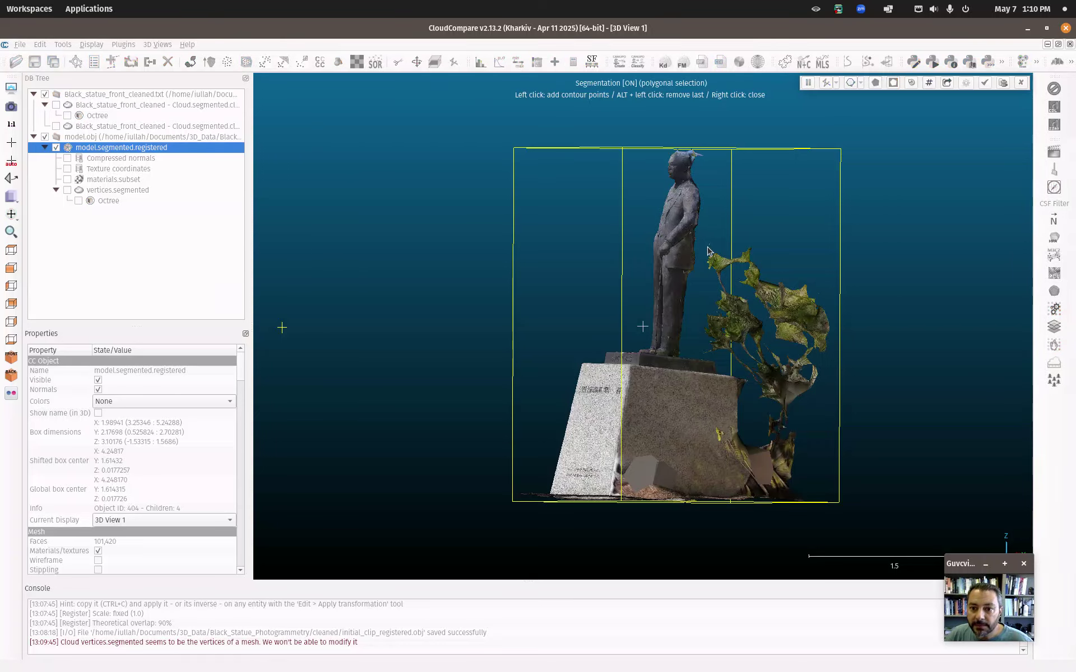
pyautogui.click(697, 276)
pyautogui.click(694, 350)
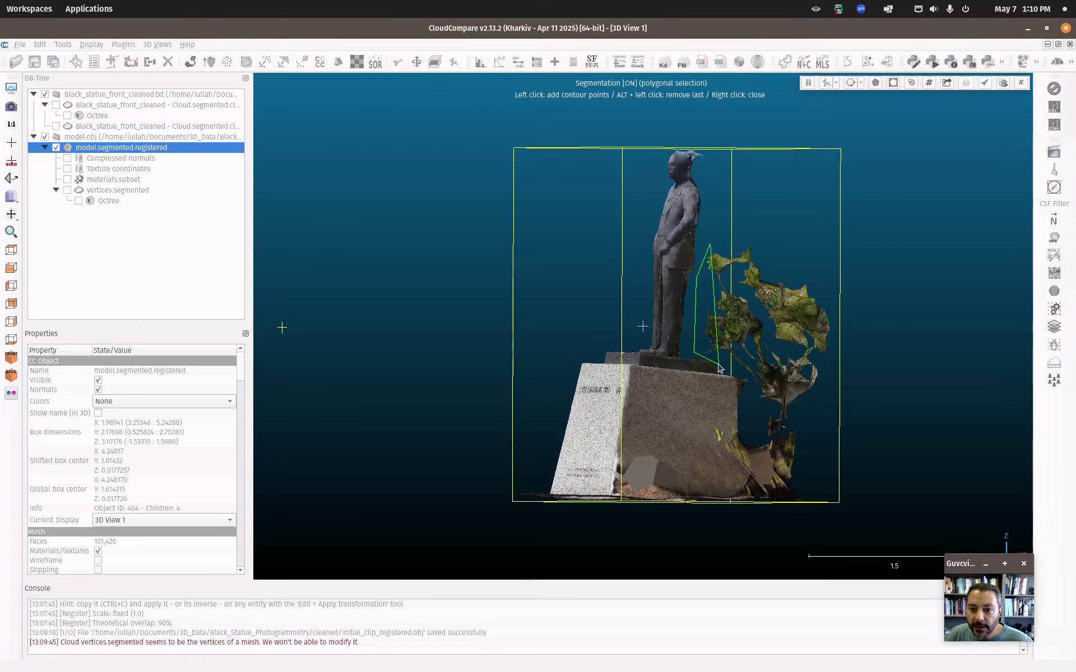
pyautogui.click(746, 380)
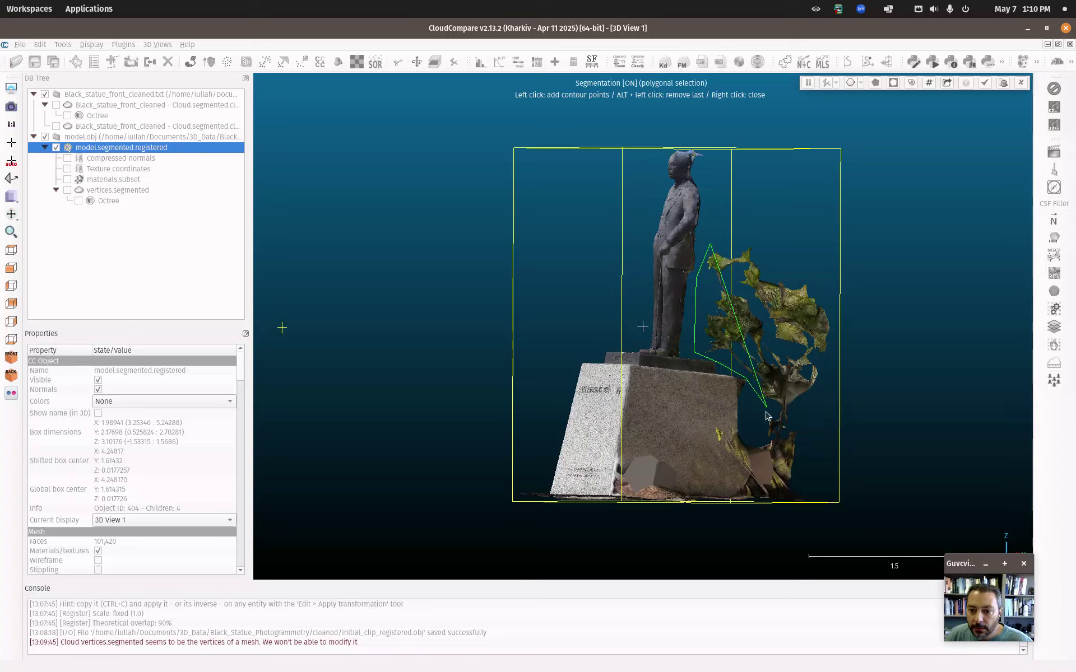
pyautogui.click(773, 516)
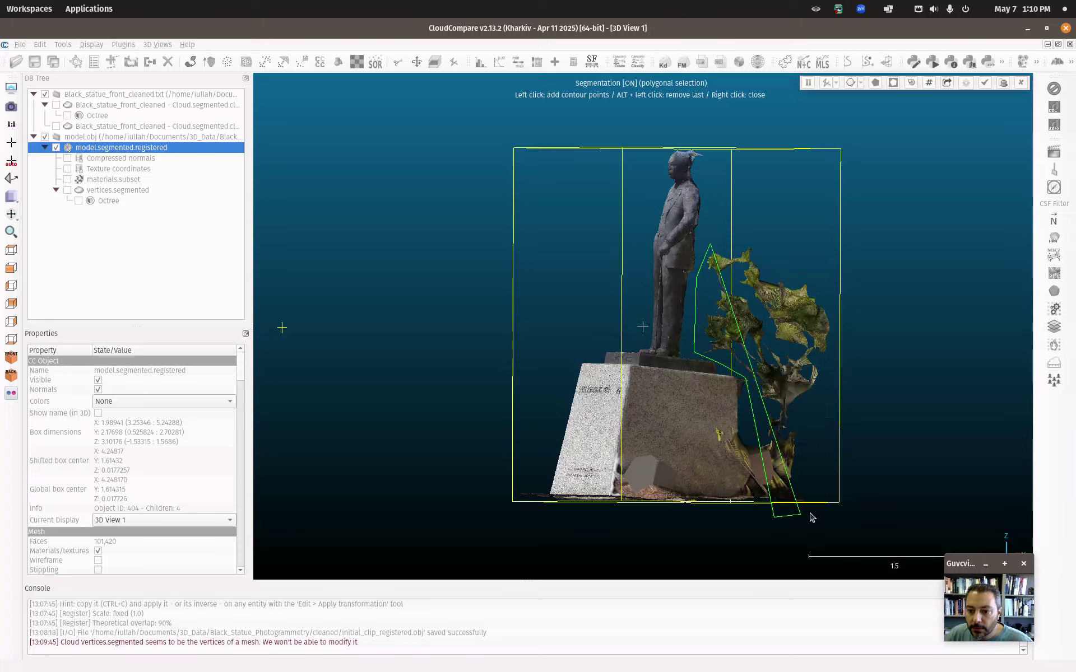
pyautogui.click(888, 514)
pyautogui.click(839, 180)
pyautogui.rightClick(838, 180)
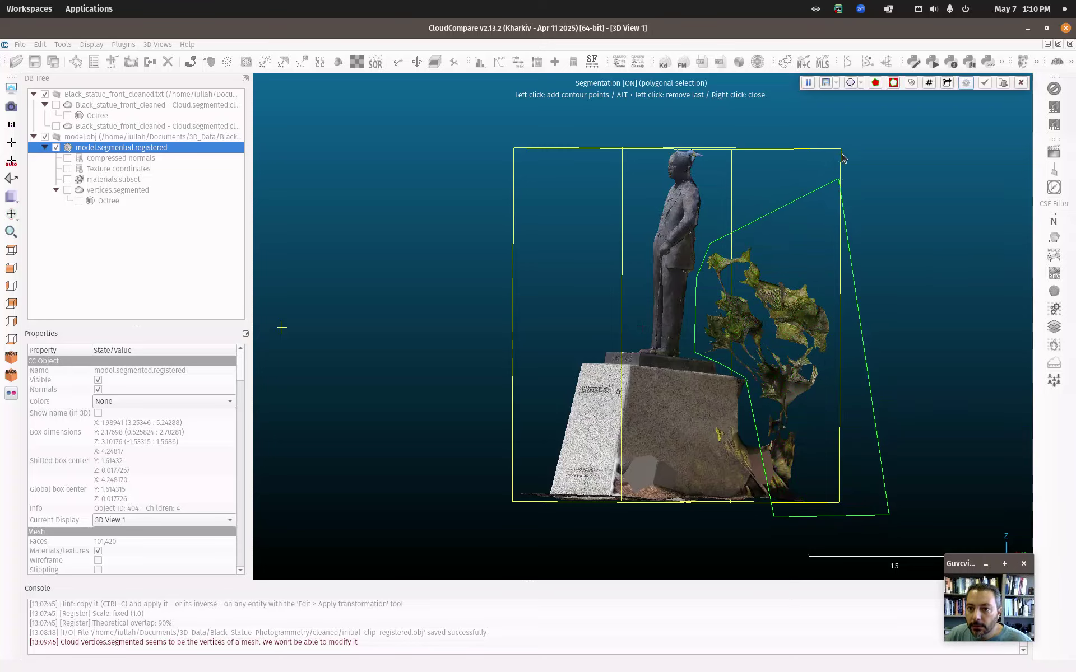
pyautogui.click(893, 83)
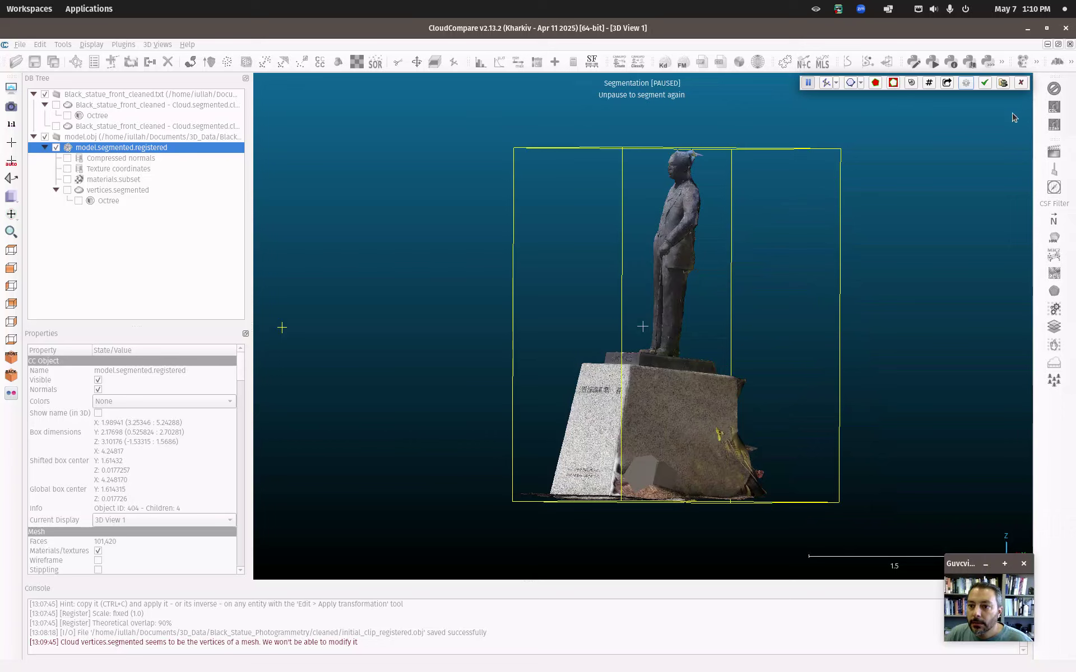
pyautogui.click(984, 83)
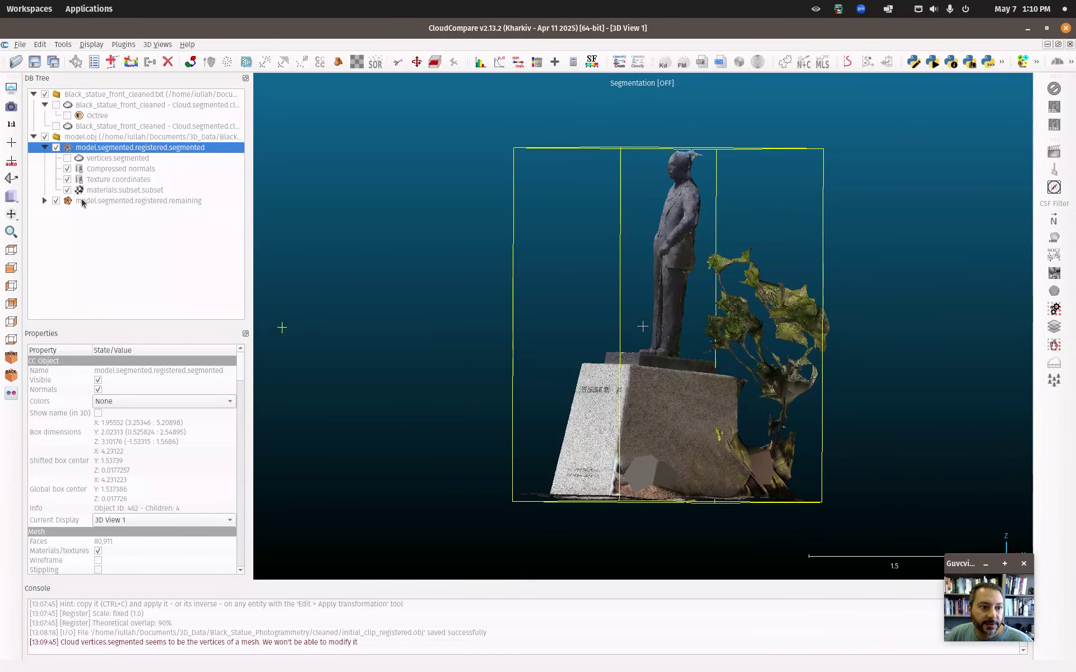
# Step: Check the bush part by toggling its visibility, then delete model.segmented.registered.remaining
pyautogui.click(56, 201)
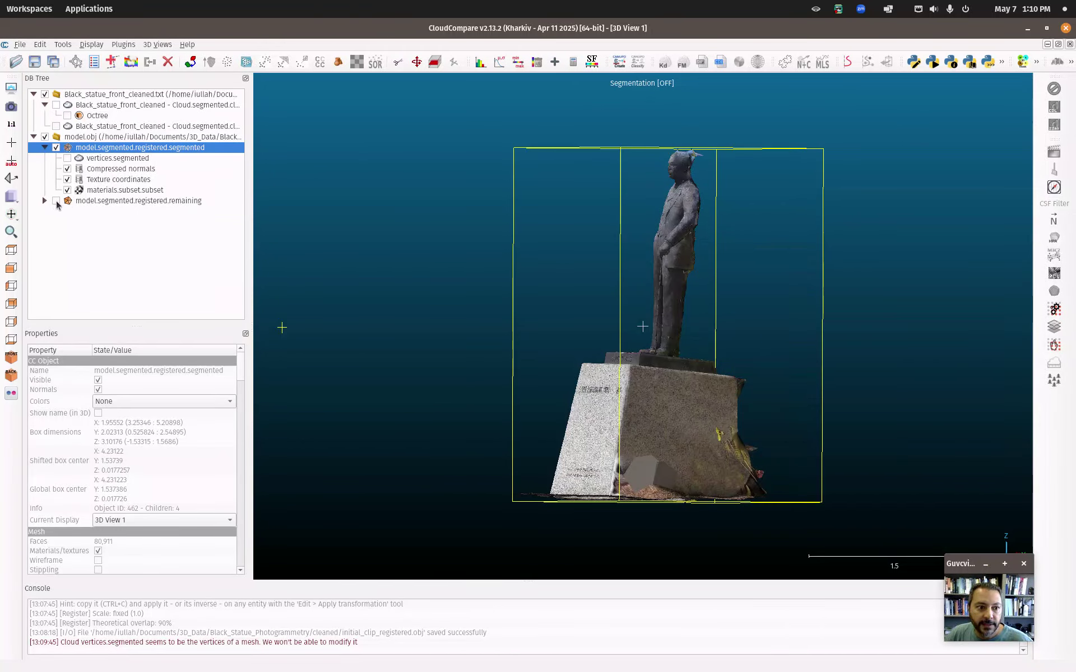
pyautogui.click(56, 201)
pyautogui.rightClick(99, 201)
pyautogui.click(146, 322)
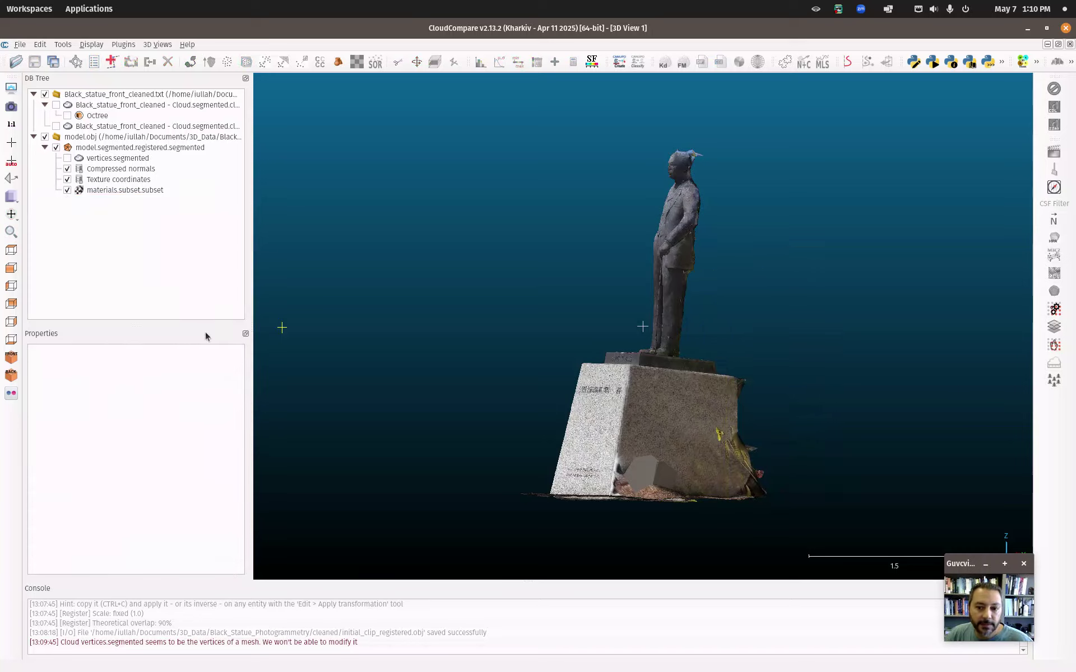
# Step: Turn off the trimmed mesh's texture coordinates, compressed normals and materials entries, and show its vertices.segmented cloud
pyautogui.click(97, 180)
pyautogui.click(67, 180)
pyautogui.click(67, 169)
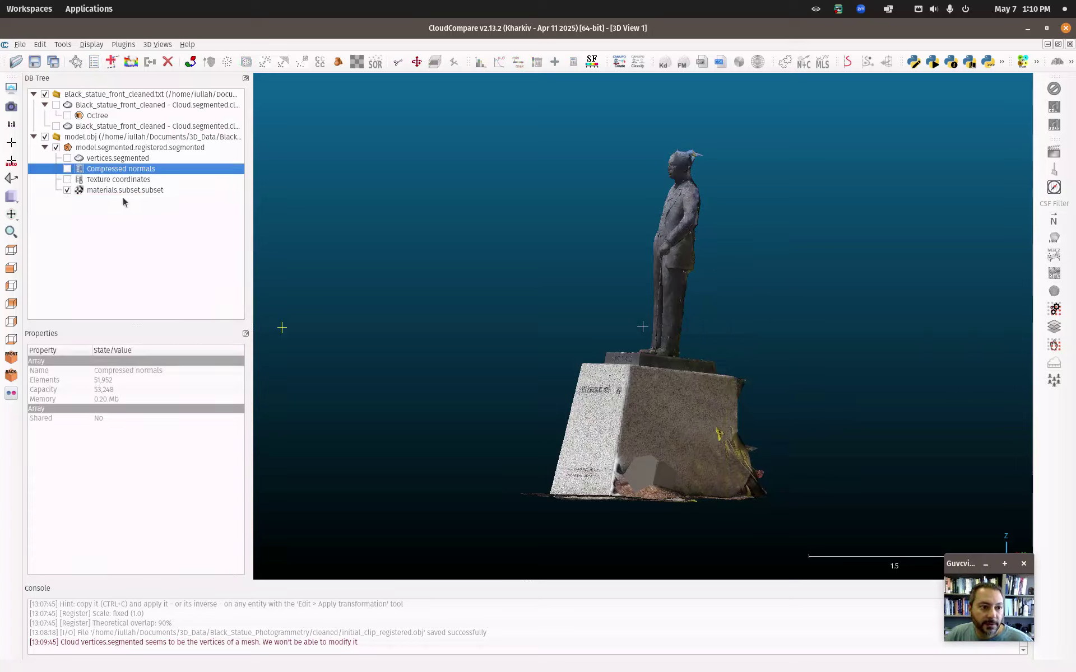
pyautogui.click(67, 191)
pyautogui.click(67, 158)
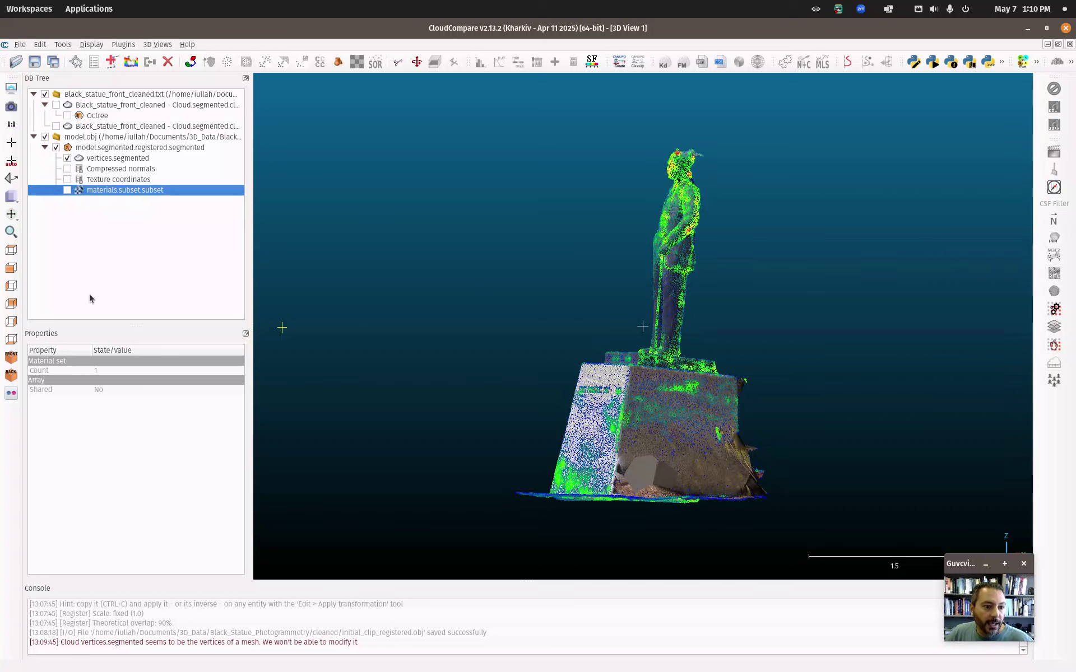
# Step: Examine the trimmed vertices.segmented cloud's scalar field properties and view the statue from an angle
pyautogui.click(98, 149)
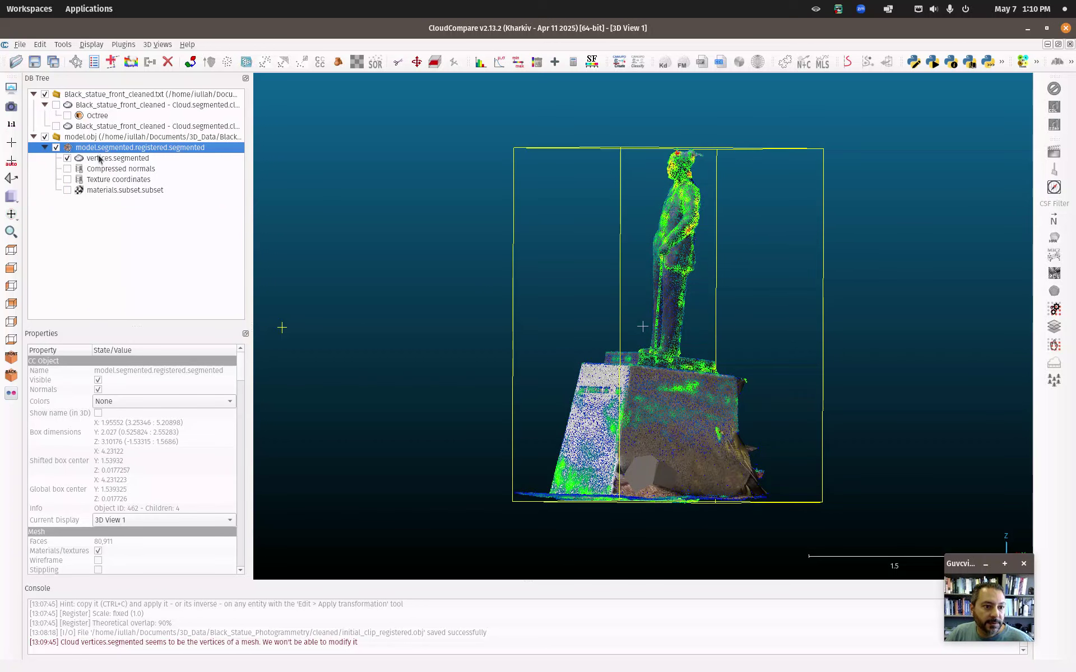
pyautogui.click(101, 159)
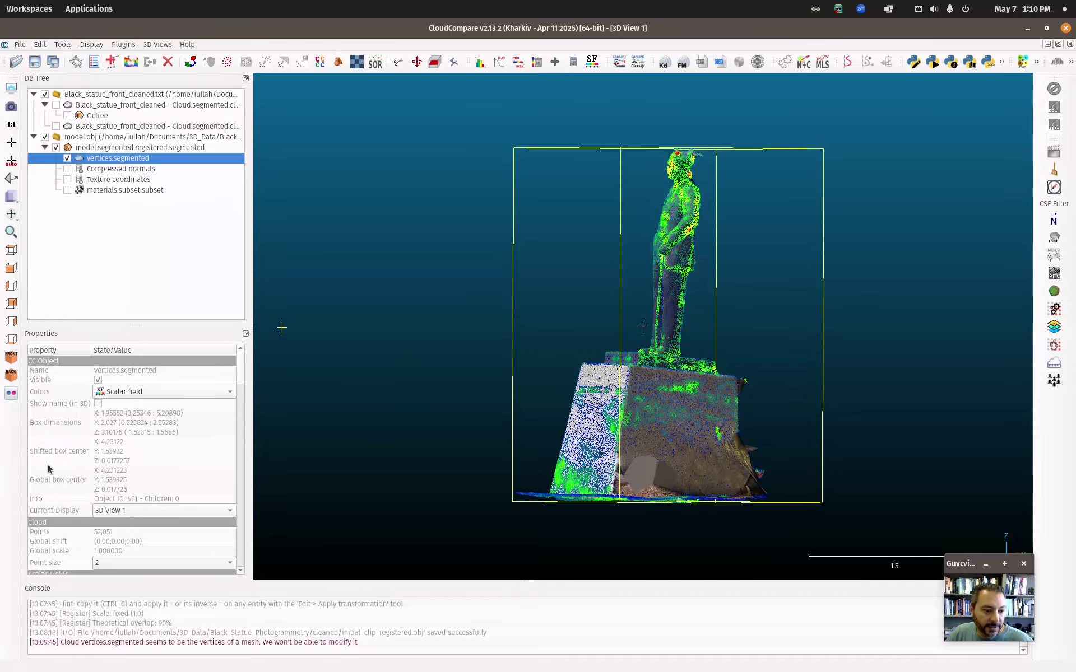
pyautogui.scroll(-5, 49, 459)
pyautogui.moveTo(696, 467); pyautogui.dragTo(672, 420)
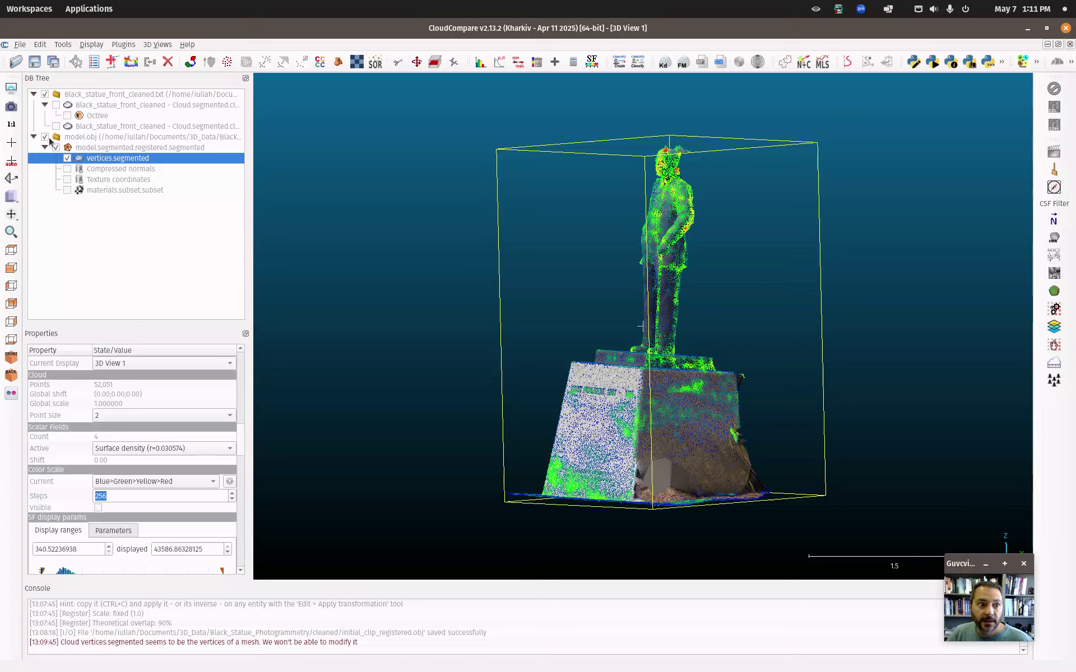
# Step: Compare the subsampled LiDAR cloud with the mesh vertices by toggling its visibility, leaving it shown and both clouds selected
pyautogui.click(48, 95)
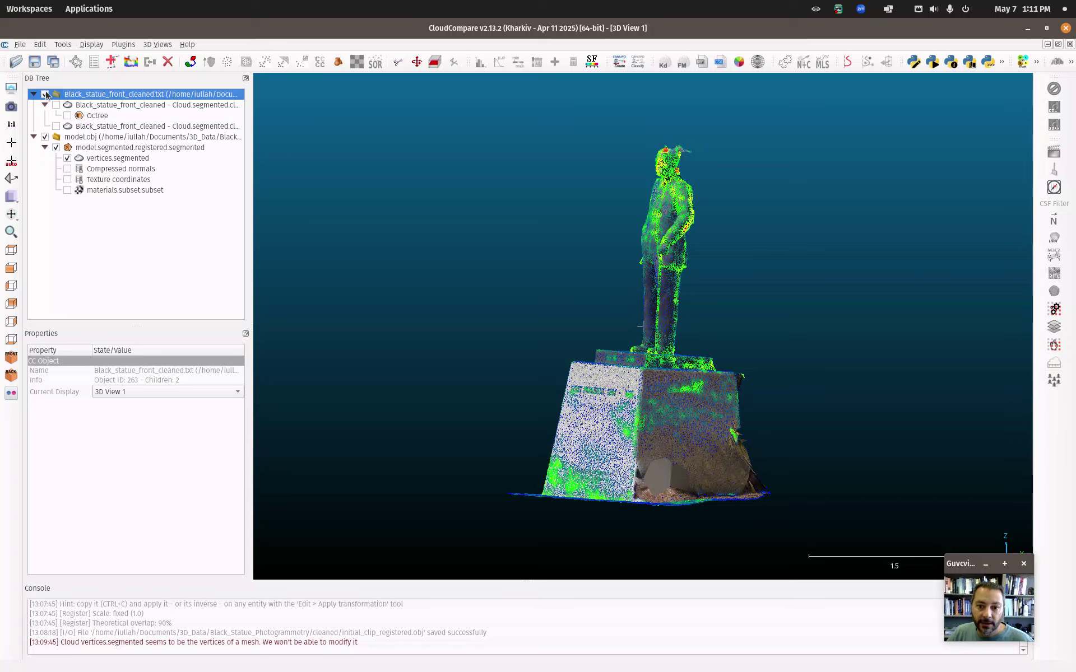
pyautogui.click(56, 126)
pyautogui.click(56, 126)
pyautogui.click(56, 126)
pyautogui.click(56, 126)
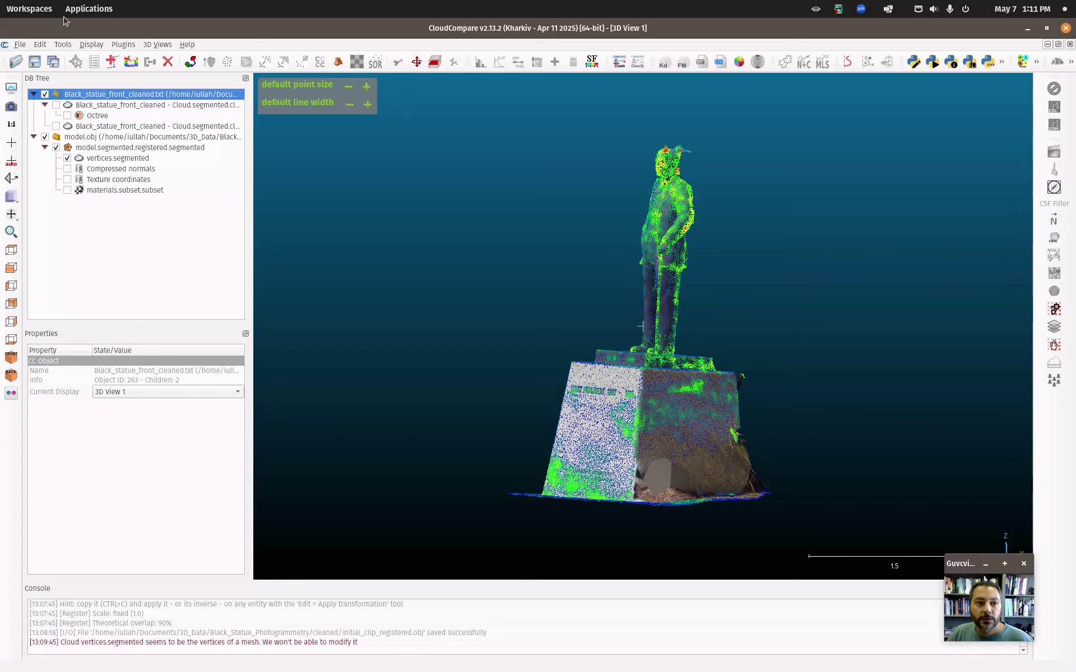
pyautogui.click(111, 160)
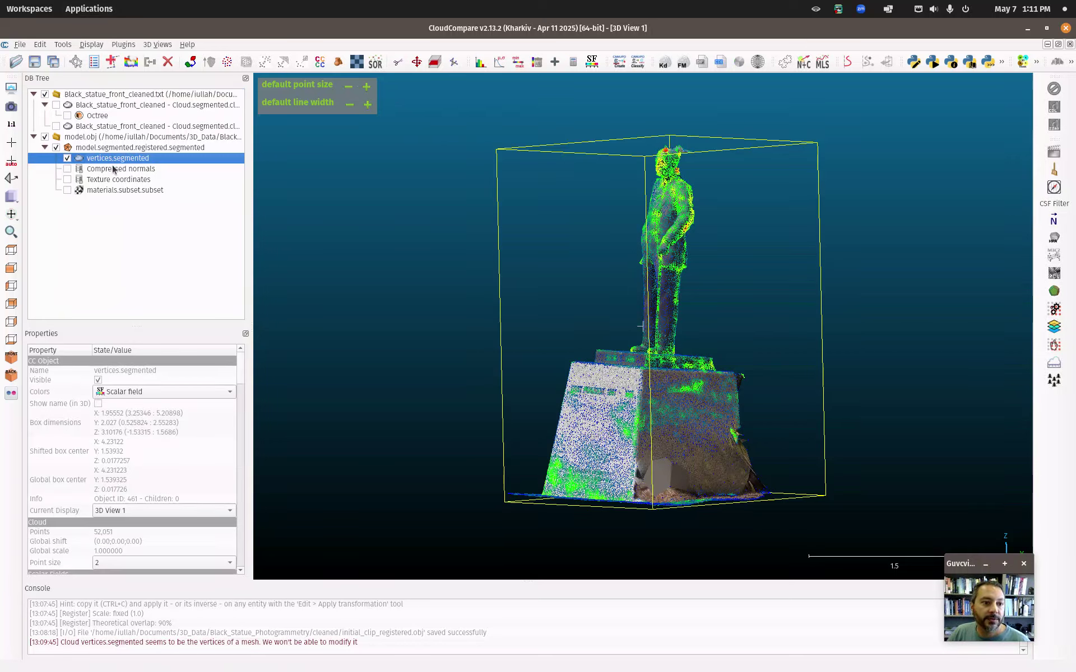
pyautogui.keyDown('ctrl'); pyautogui.click(109, 129); pyautogui.keyUp('ctrl')
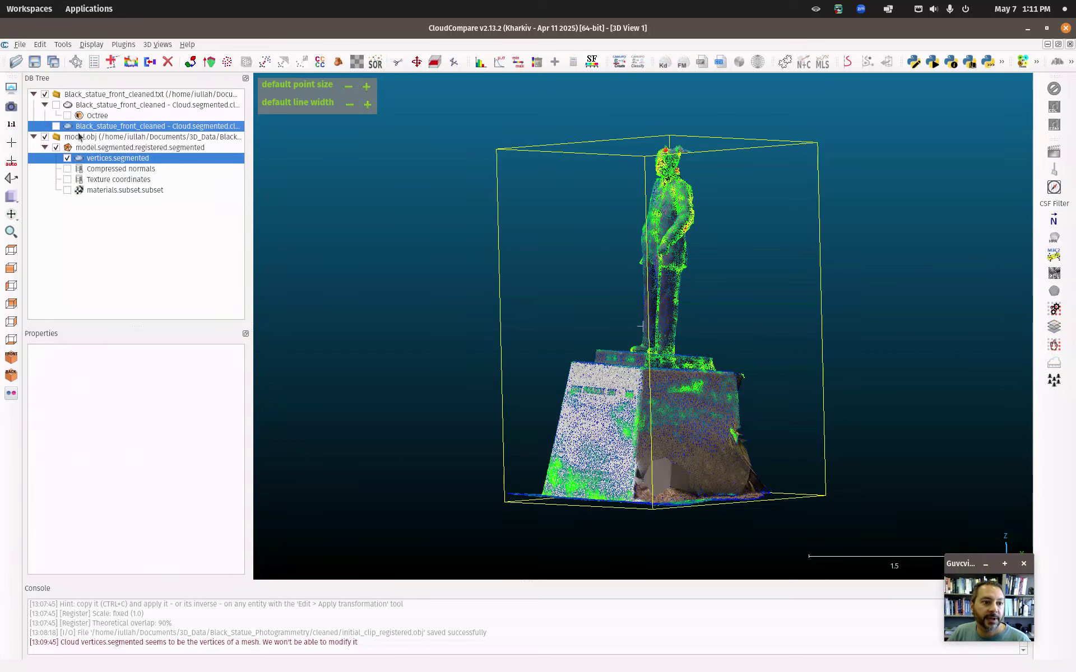
pyautogui.click(56, 126)
pyautogui.keyDown('ctrl'); pyautogui.click(98, 161); pyautogui.keyUp('ctrl')
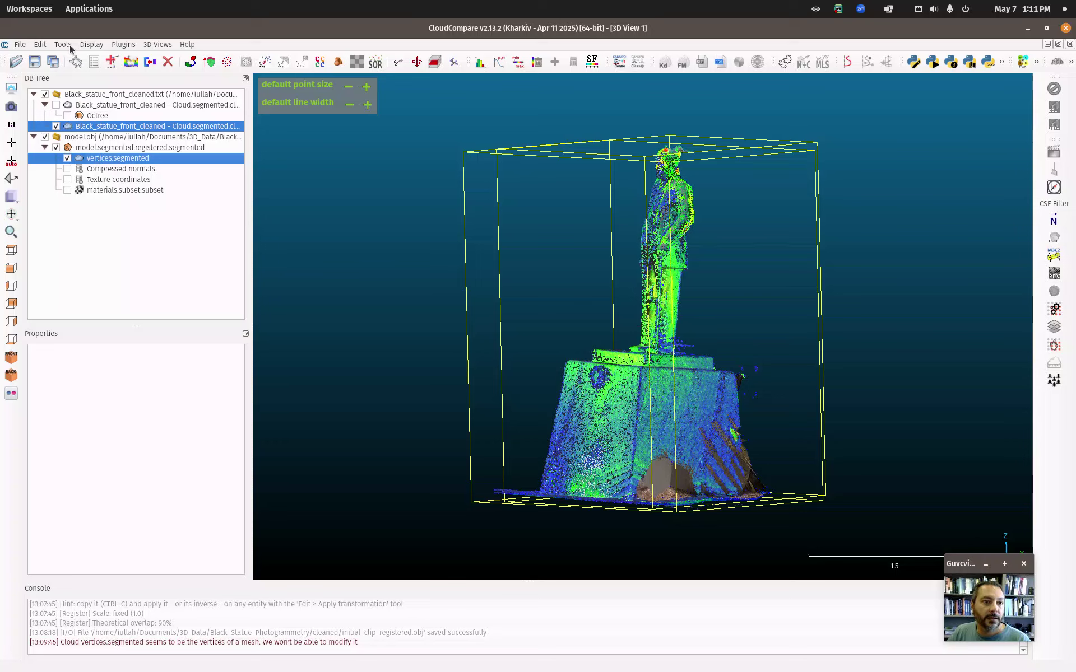
pyautogui.click(64, 45)
pyautogui.moveTo(113, 100)
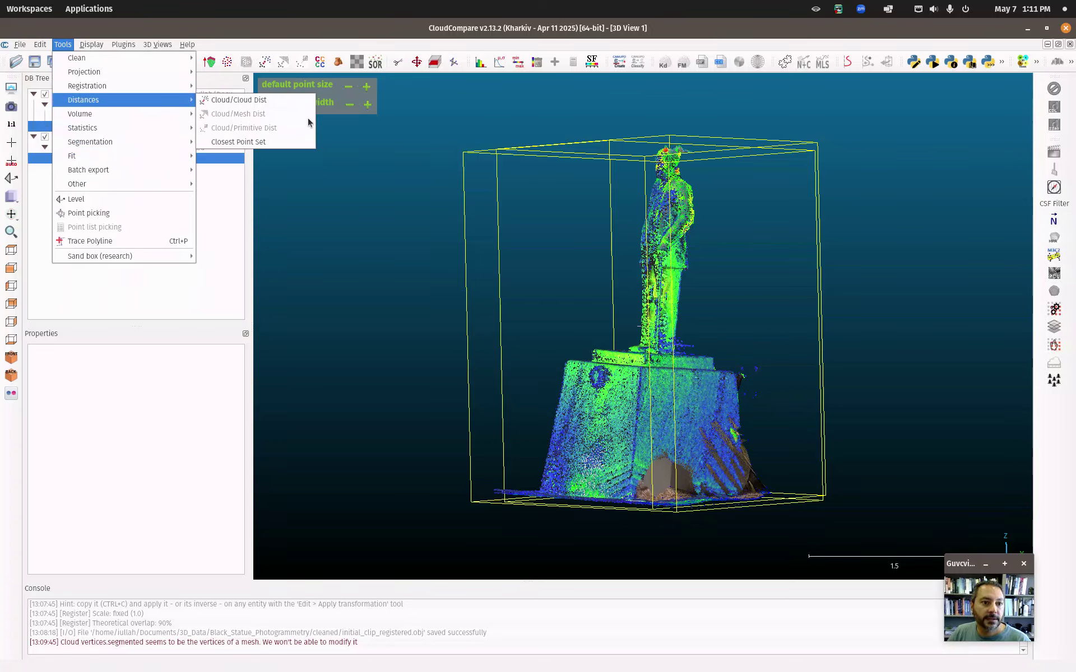
pyautogui.click(254, 102)
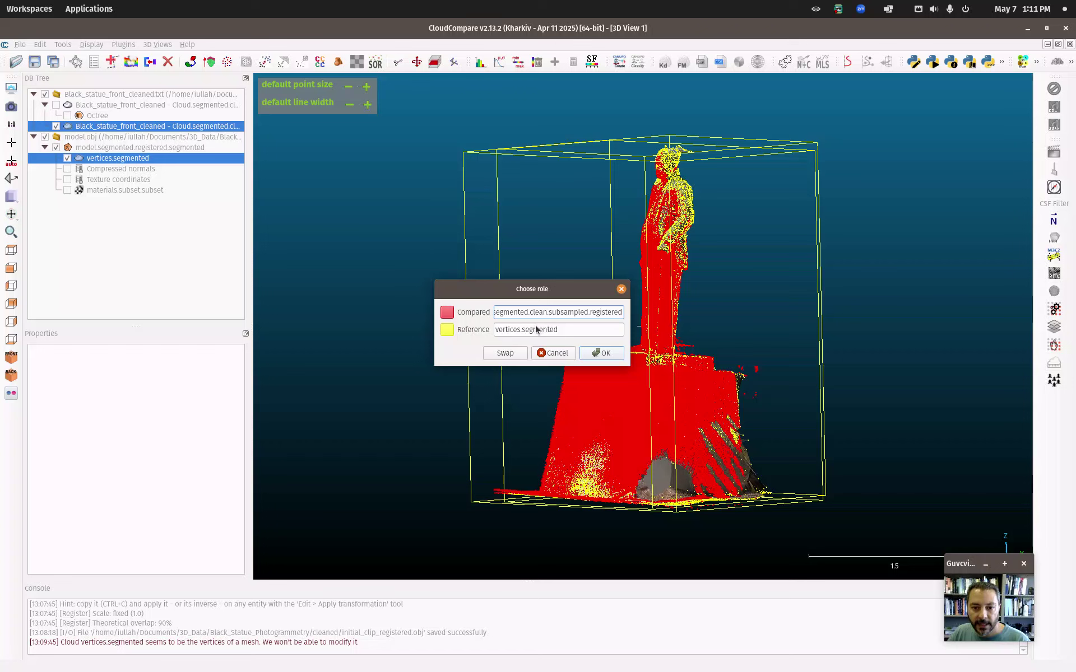
pyautogui.click(621, 288)
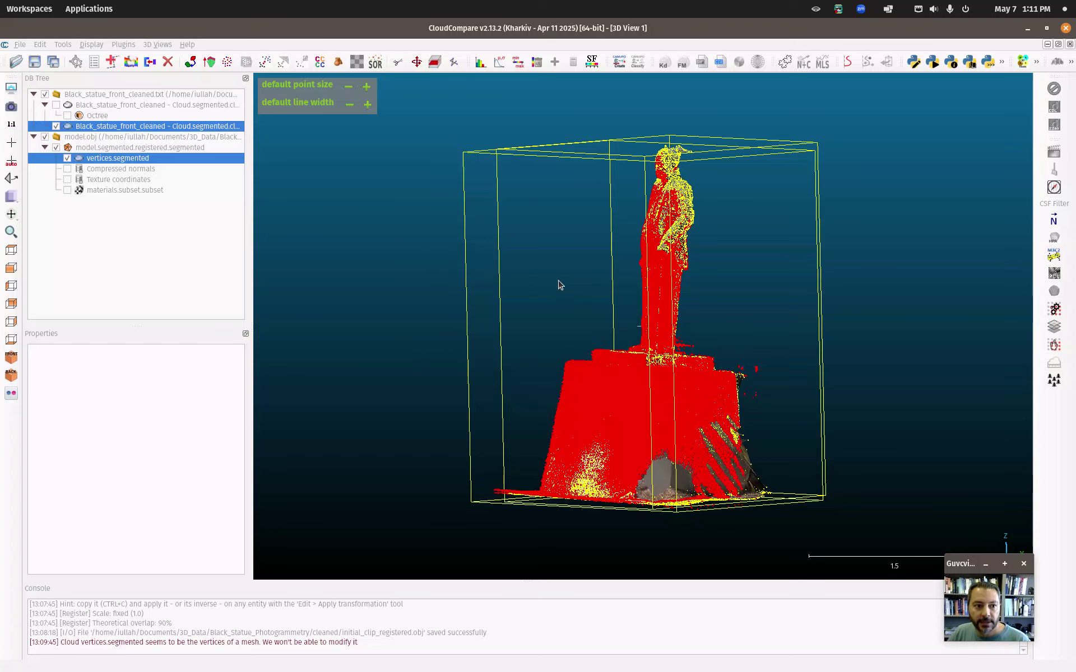
# Step: Start a cloud-to-cloud distance computation between the registered subsampled LiDAR cloud and the mesh's vertices.segmented cloud
pyautogui.click(110, 170)
pyautogui.click(106, 128)
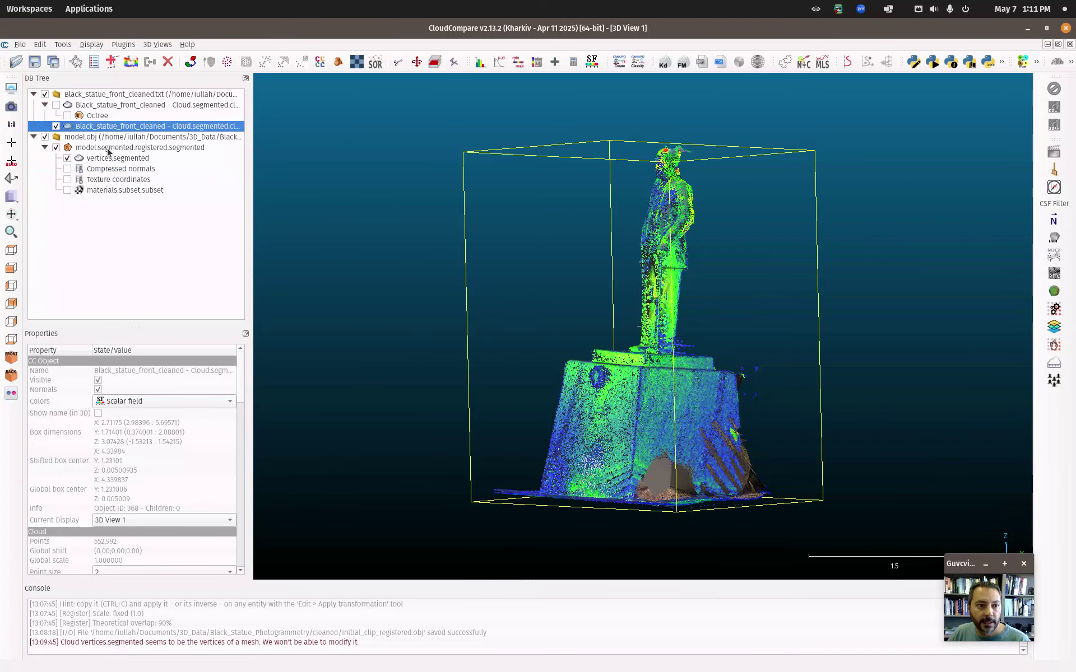
pyautogui.keyDown('ctrl'); pyautogui.click(108, 157); pyautogui.keyUp('ctrl')
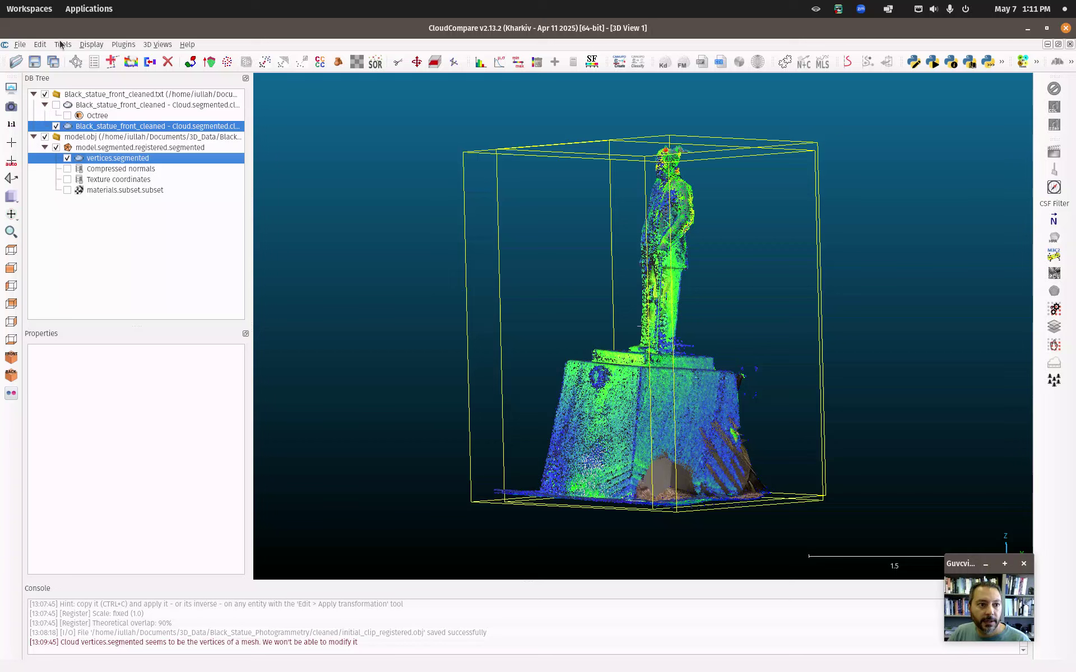
pyautogui.click(62, 44)
pyautogui.moveTo(78, 100)
pyautogui.click(246, 99)
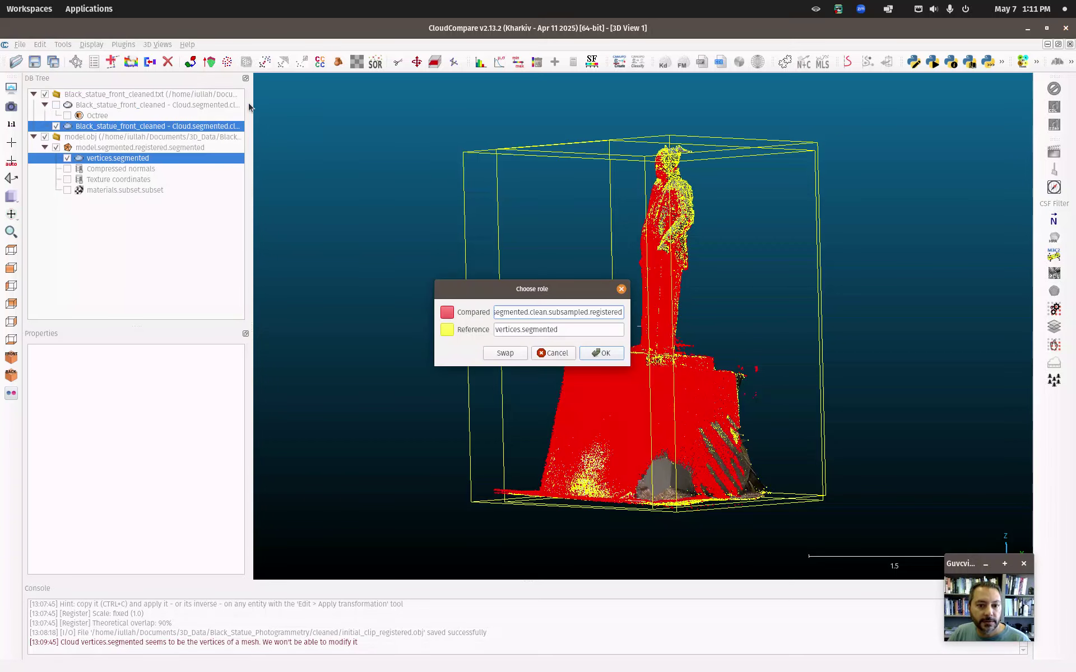
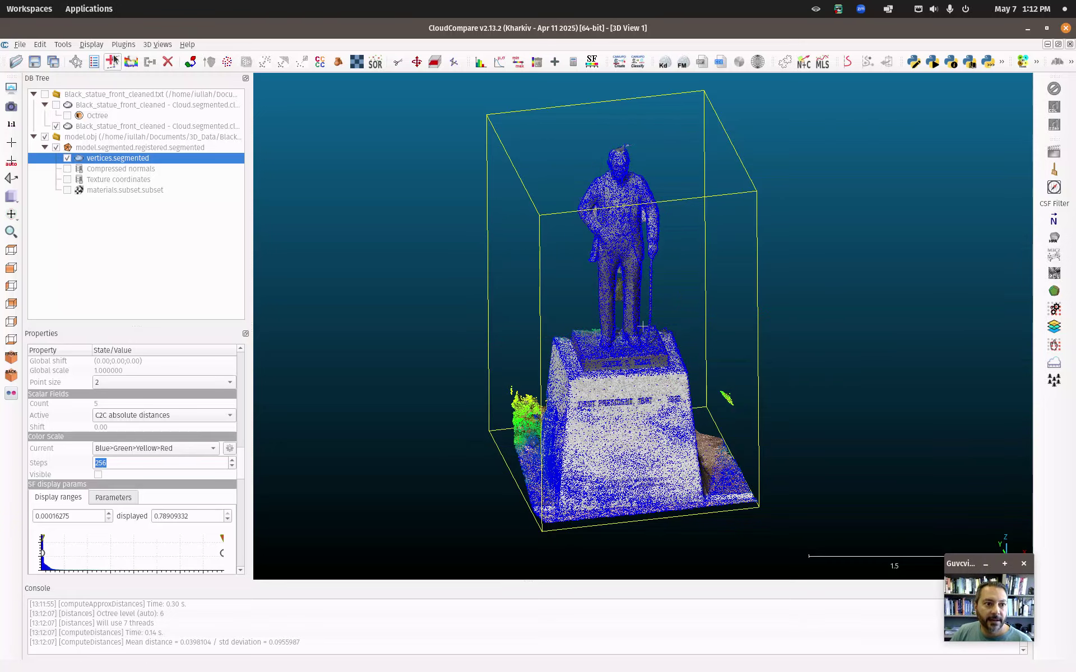
# Step: Export the vertices.segmented cloud's statistics as pg_cloud_stats.csv in the Black_Statue_Photogrammetry cleaned folder
pyautogui.click(64, 45)
pyautogui.moveTo(112, 169)
pyautogui.click(295, 165)
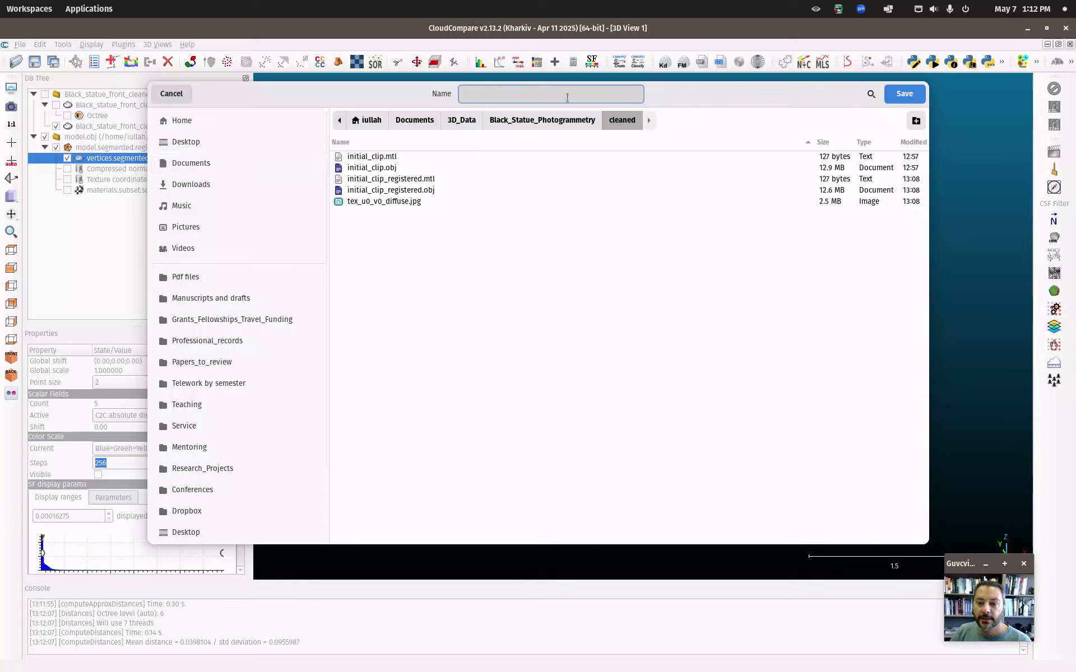
pyautogui.write('pg_cloud_stats./')
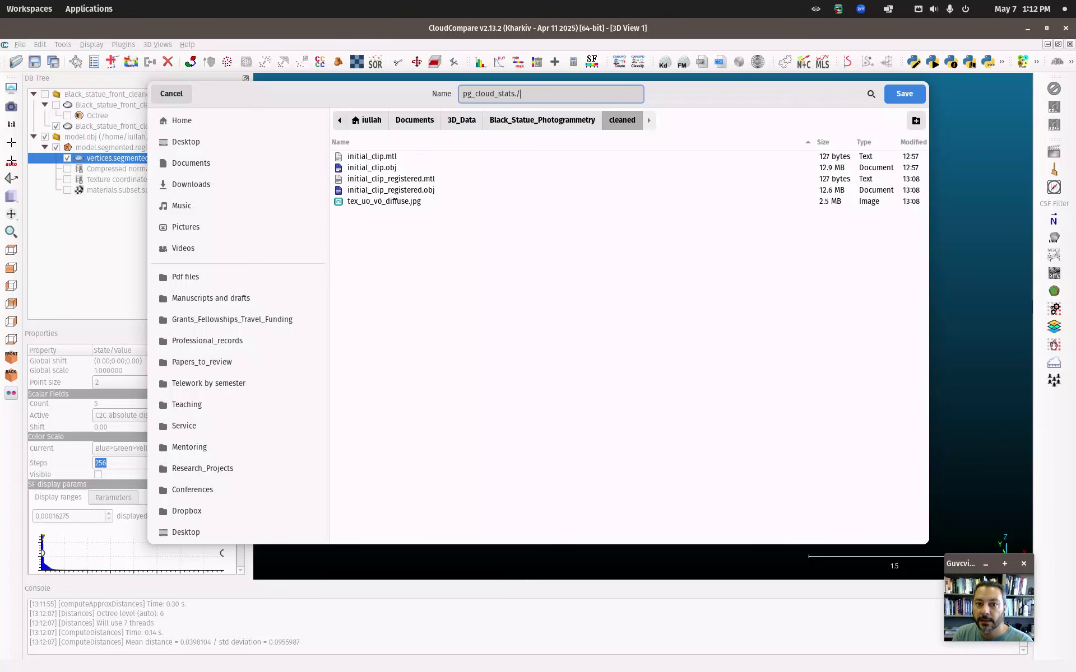
pyautogui.press('BackSpace')
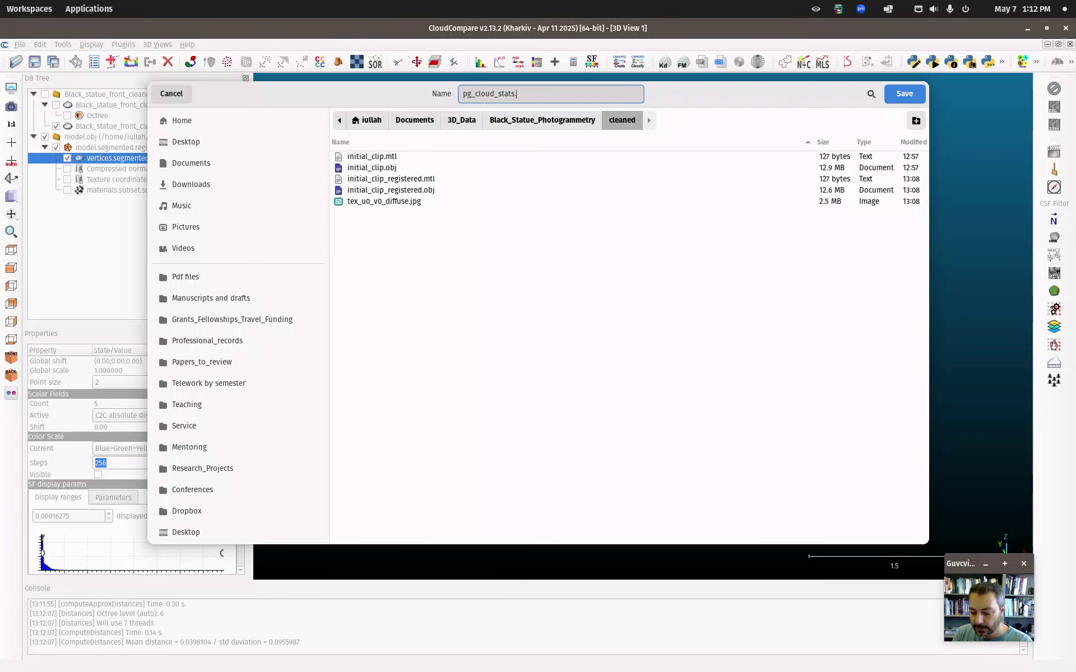
pyautogui.write('csv')
pyautogui.press('Return')
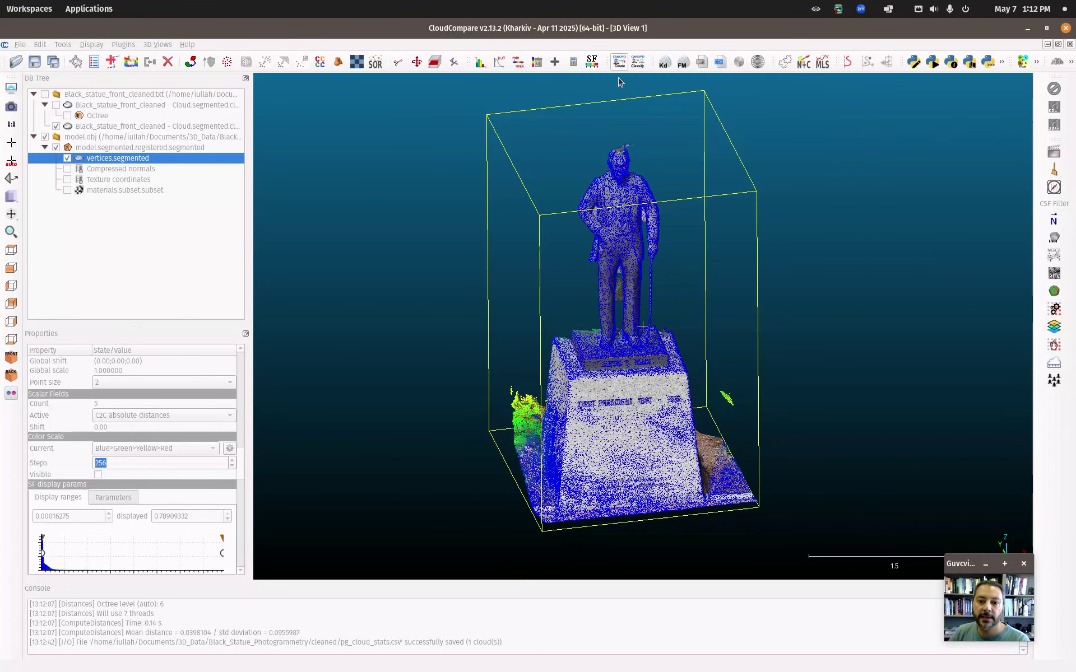
# Step: Open pg_cloud_stats.csv from the Black_Statue_Photogrammetry cleaned folder in LibreOffice Calc, importing it with semicolon-separated columns
pyautogui.moveTo(2, 2)
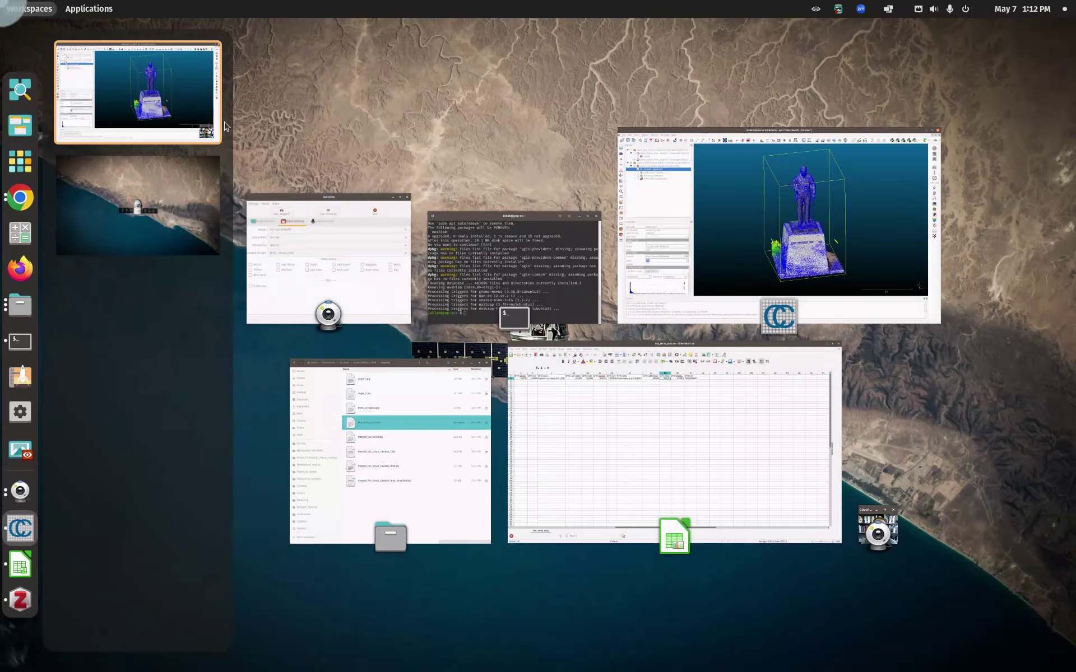
pyautogui.click(409, 466)
pyautogui.click(224, 87)
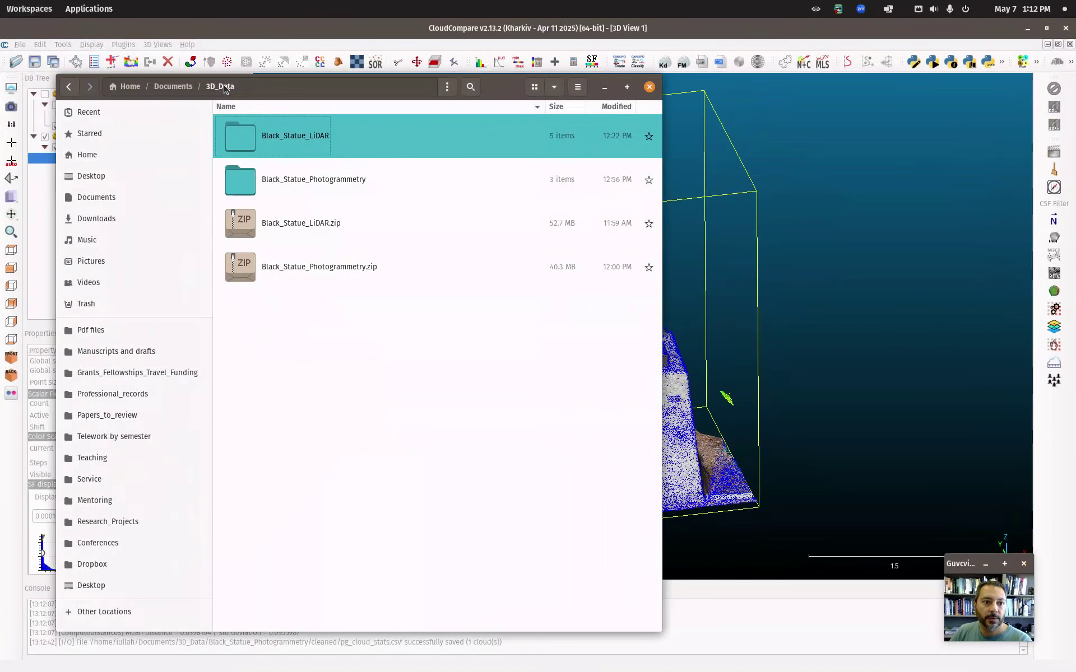
pyautogui.doubleClick(318, 187)
pyautogui.doubleClick(276, 136)
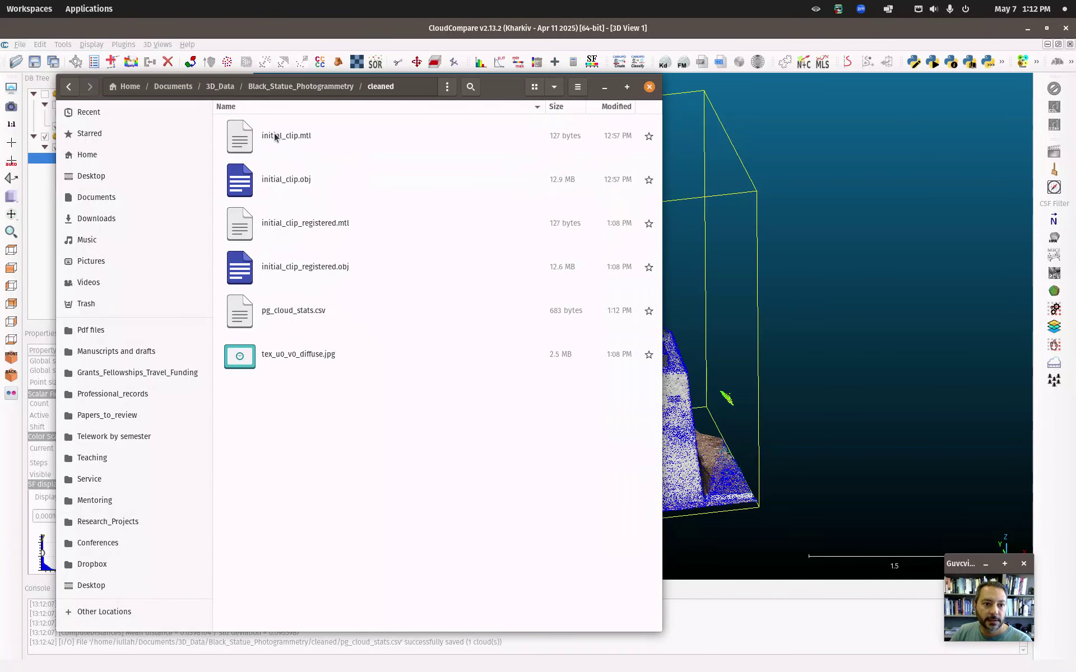
pyautogui.click(292, 312)
pyautogui.rightClick(293, 312)
pyautogui.click(353, 321)
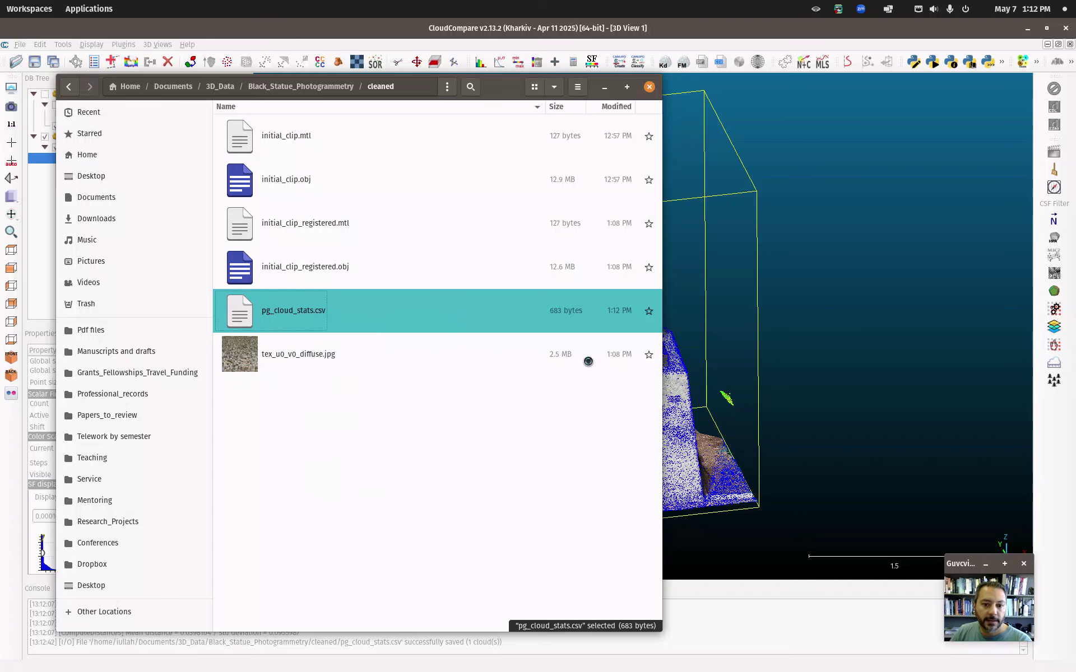
pyautogui.moveTo(824, 84); pyautogui.dragTo(442, 107)
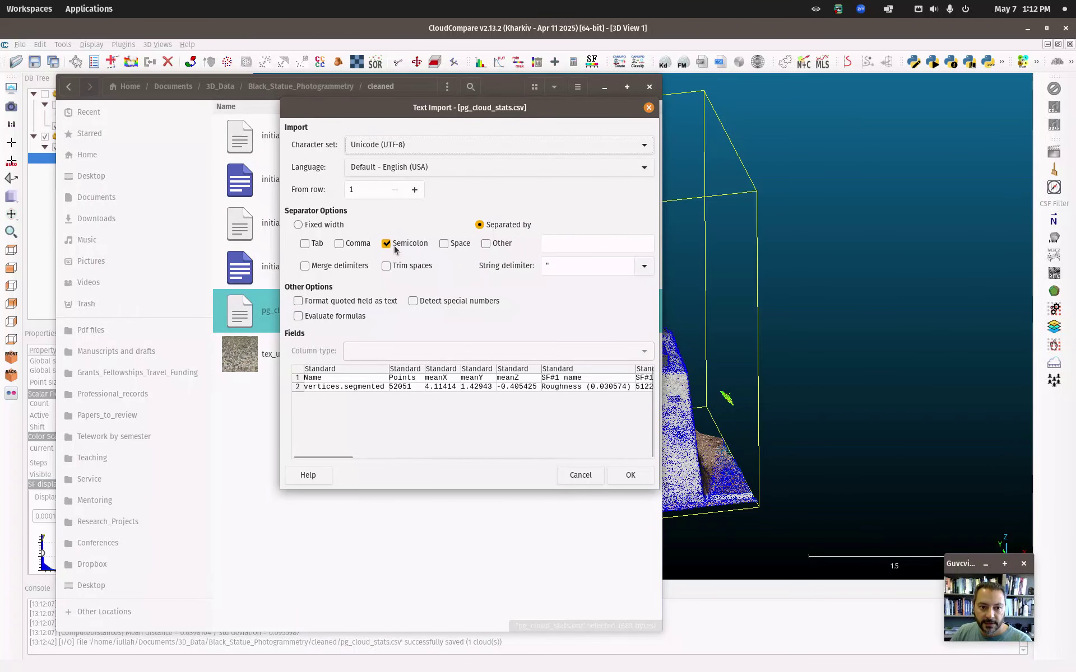
pyautogui.click(630, 475)
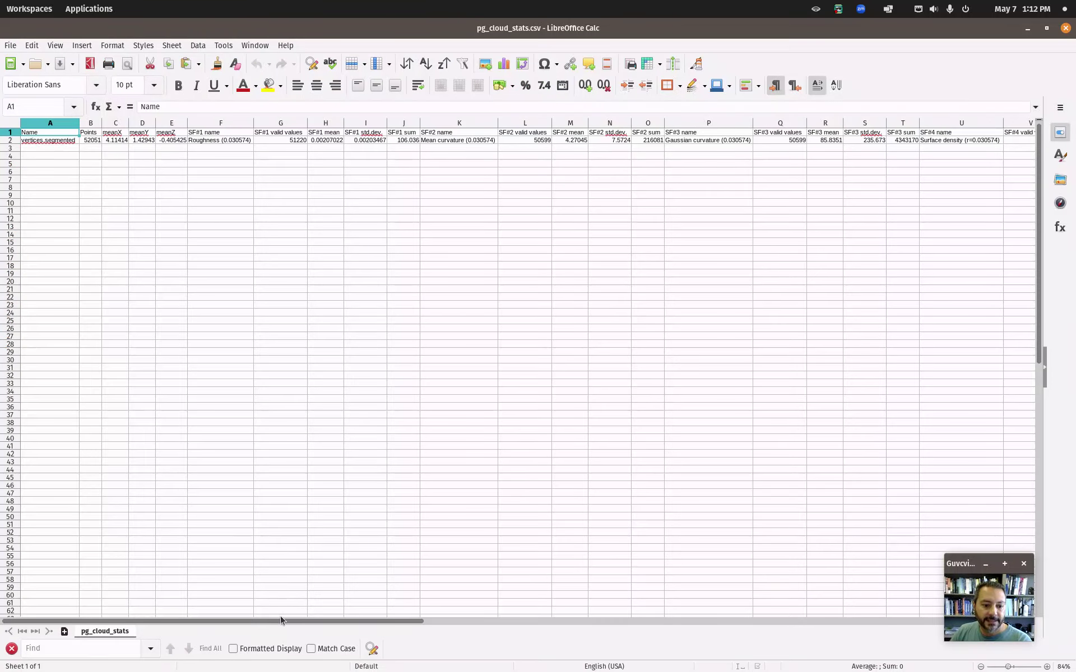
# Step: Examine the C2C absolute distance and surface density statistics in pg_cloud_stats.csv, especially their mean values
pyautogui.moveTo(281, 619); pyautogui.dragTo(615, 654)
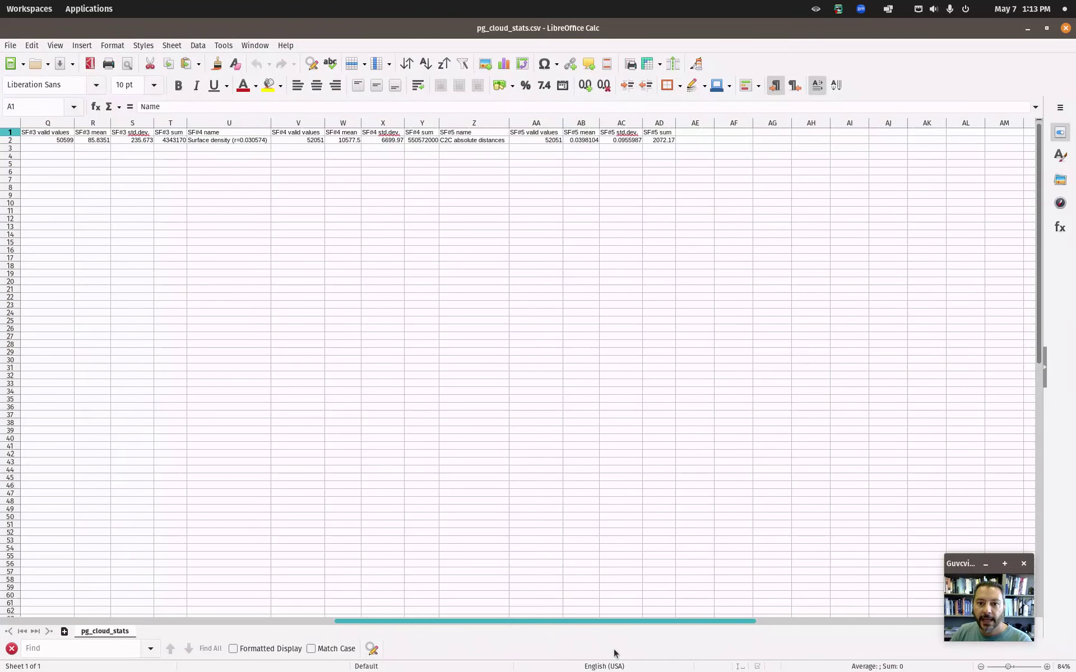
pyautogui.click(480, 141)
pyautogui.click(546, 139)
pyautogui.click(583, 141)
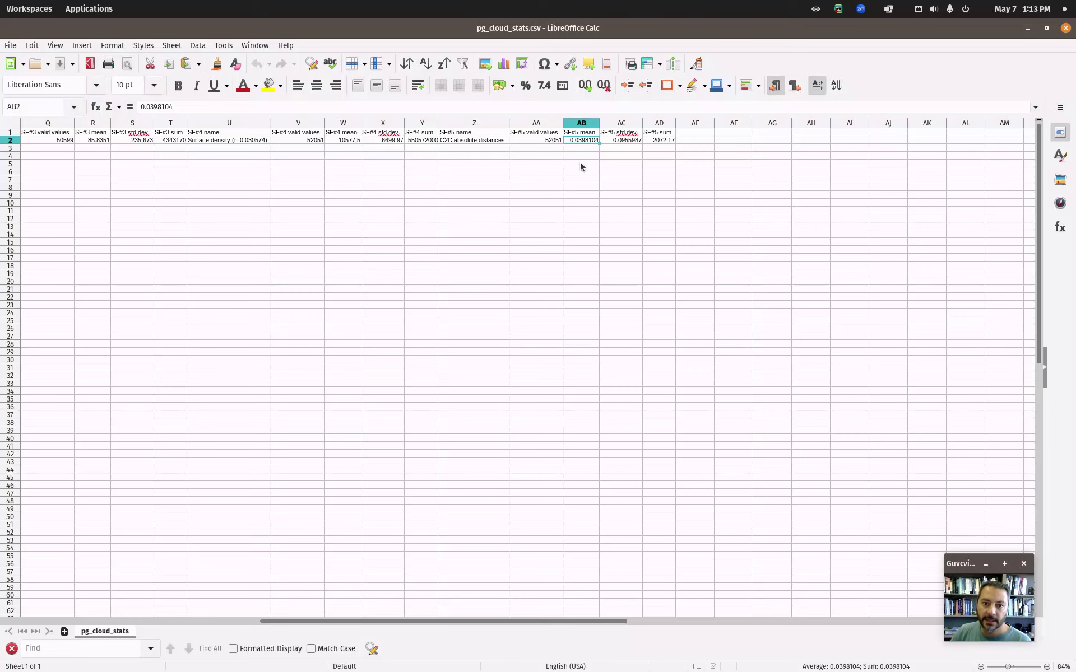
pyautogui.moveTo(521, 621); pyautogui.dragTo(470, 614)
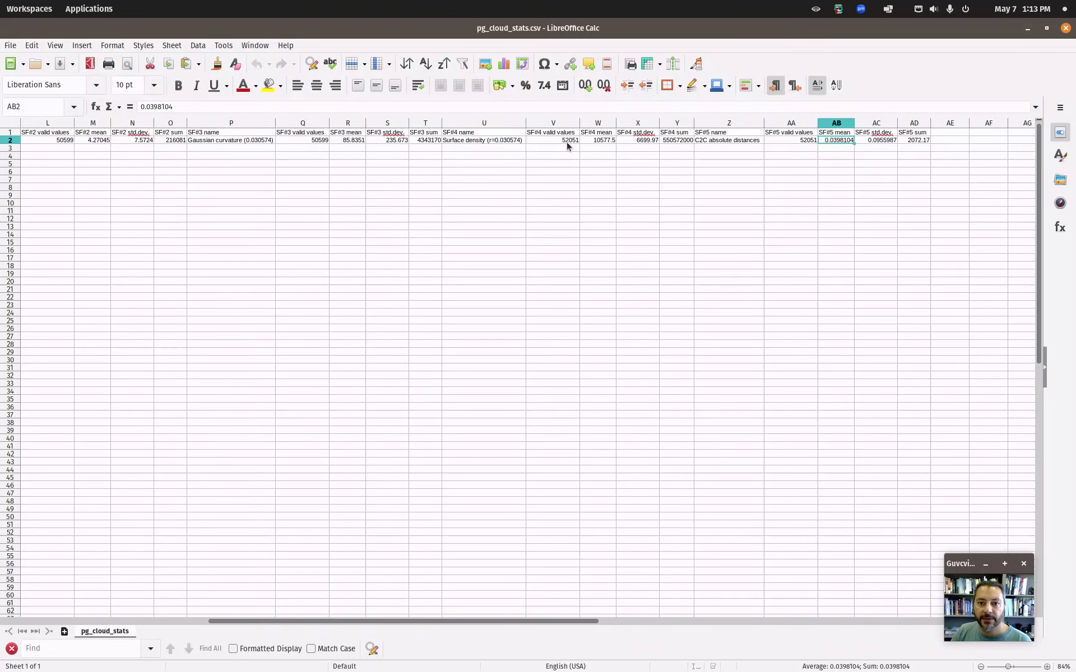
pyautogui.click(485, 140)
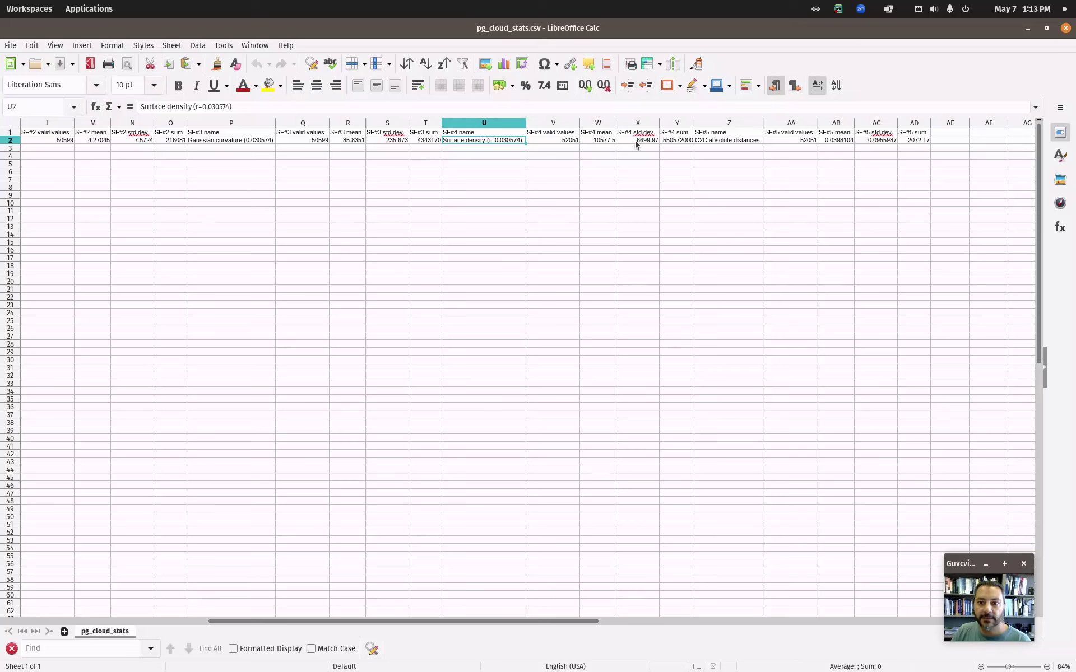
pyautogui.click(595, 141)
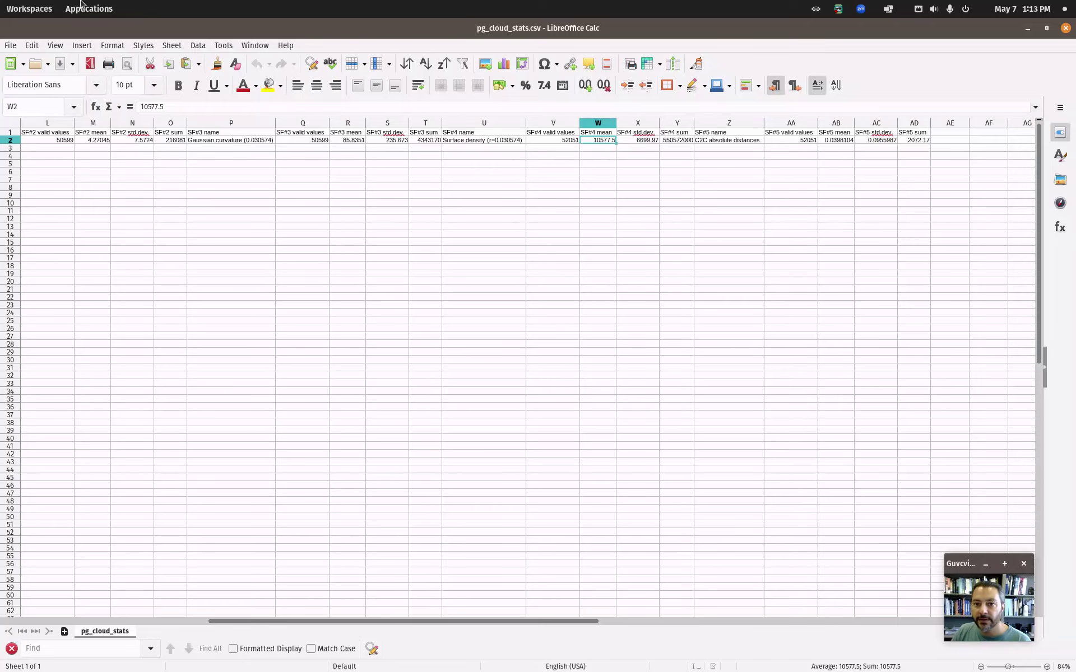
# Step: Compare the roughness statistics in Full_cloud_stats.csv with those in pg_cloud_stats.csv
pyautogui.moveTo(2, 2)
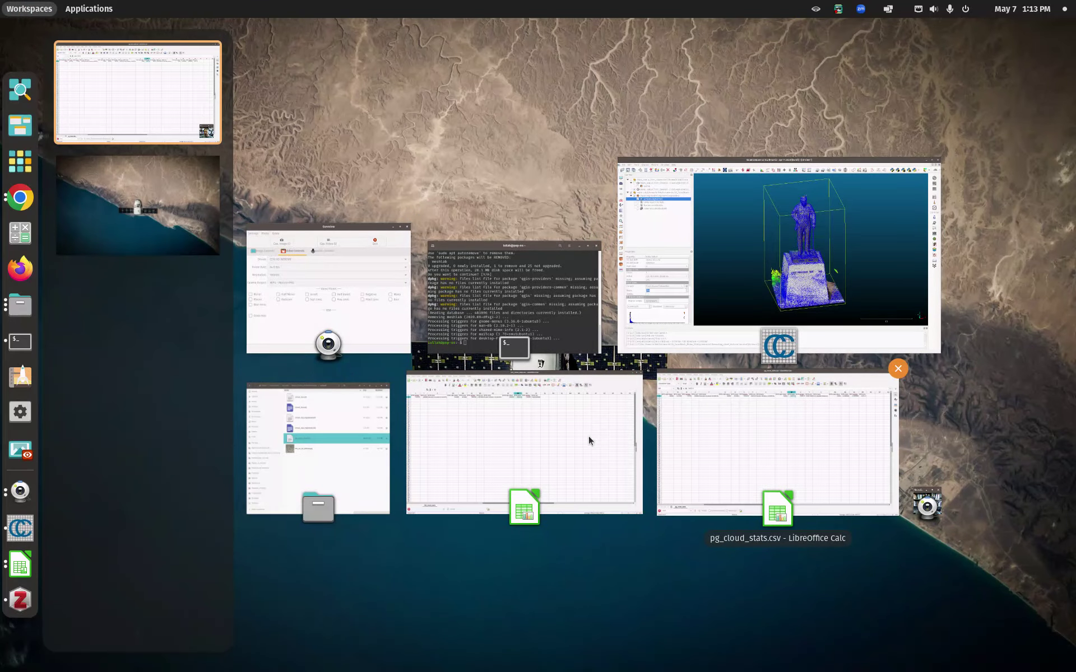
pyautogui.click(541, 432)
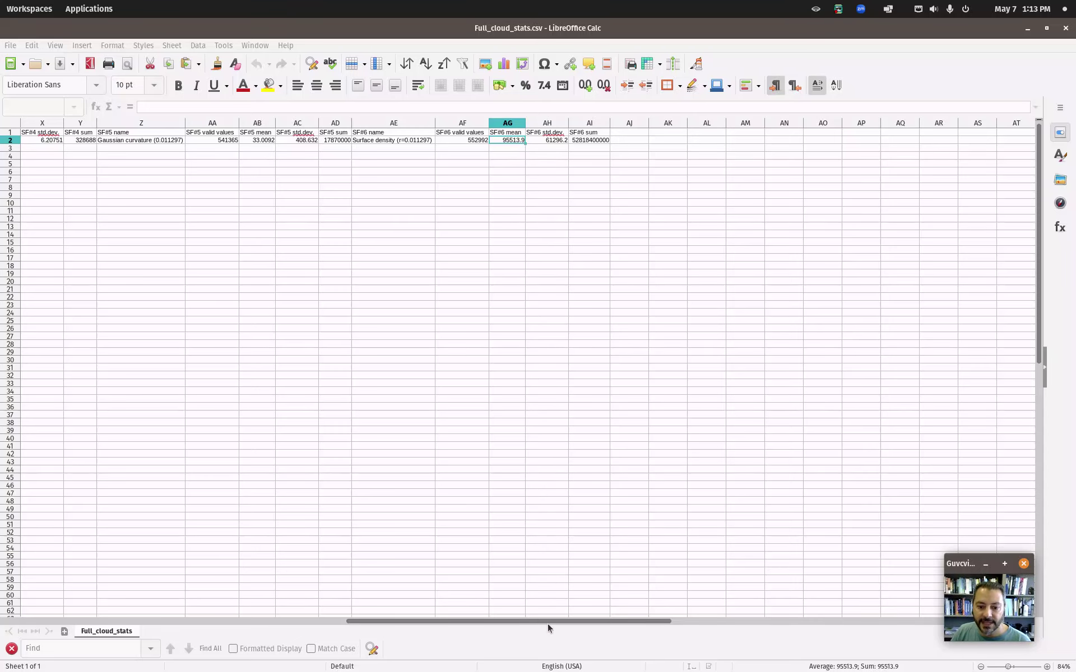
pyautogui.moveTo(529, 619); pyautogui.dragTo(350, 496)
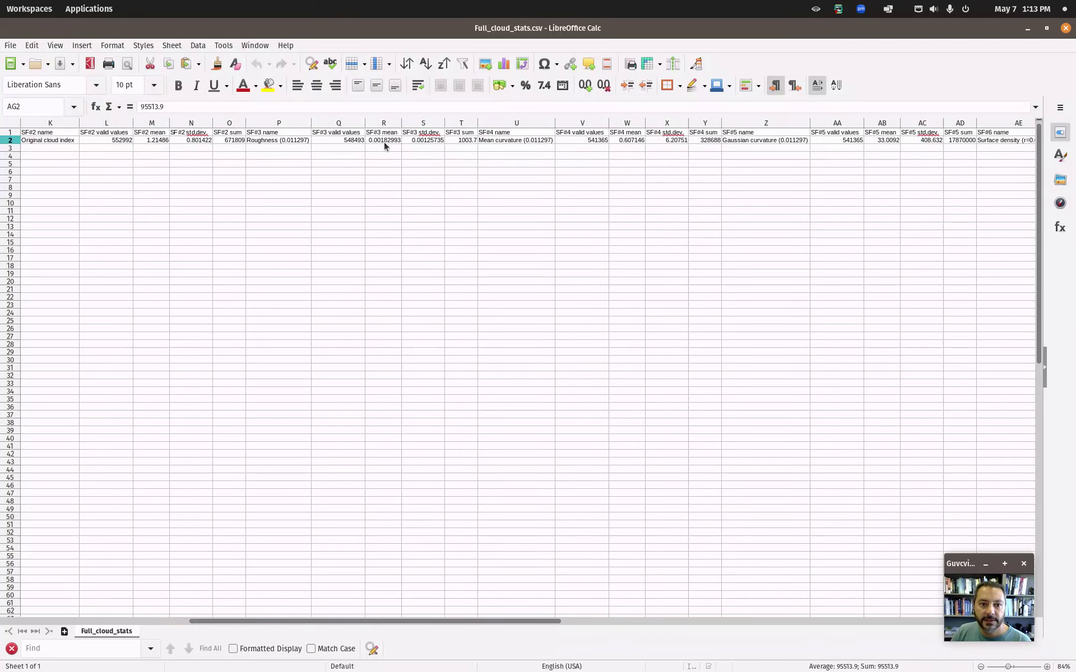
pyautogui.press('super')
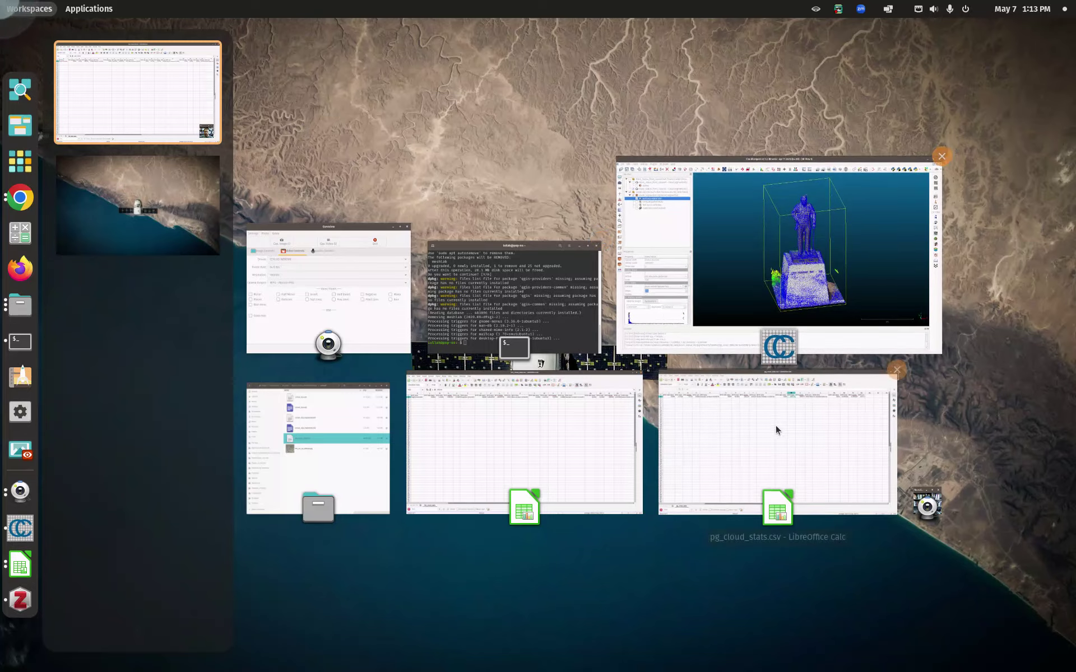
pyautogui.click(778, 439)
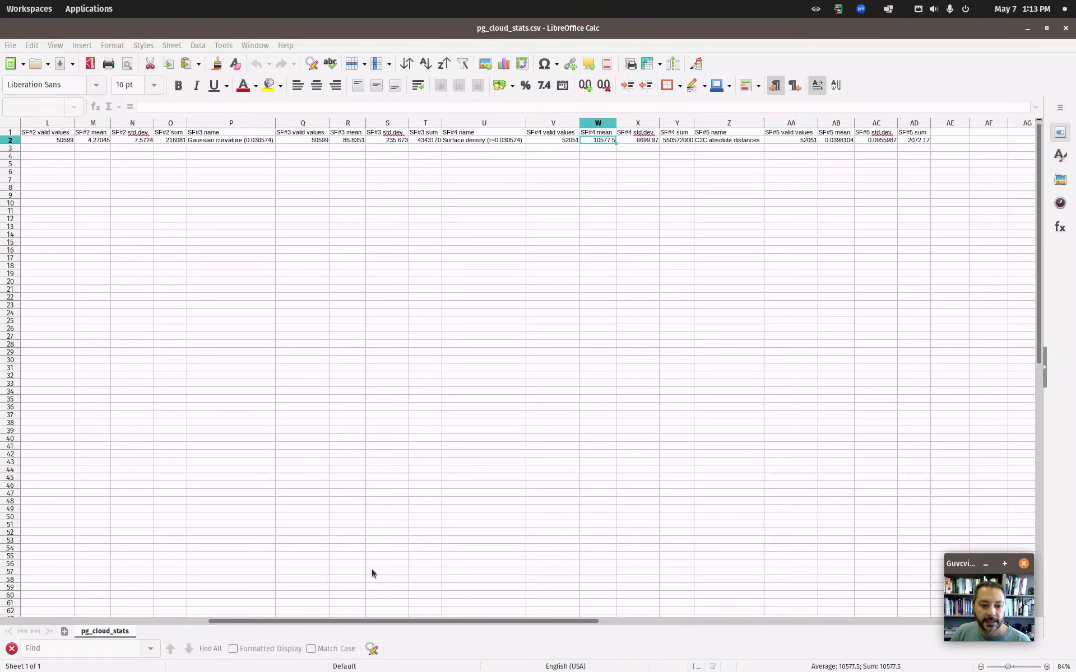
pyautogui.moveTo(392, 620); pyautogui.dragTo(261, 600)
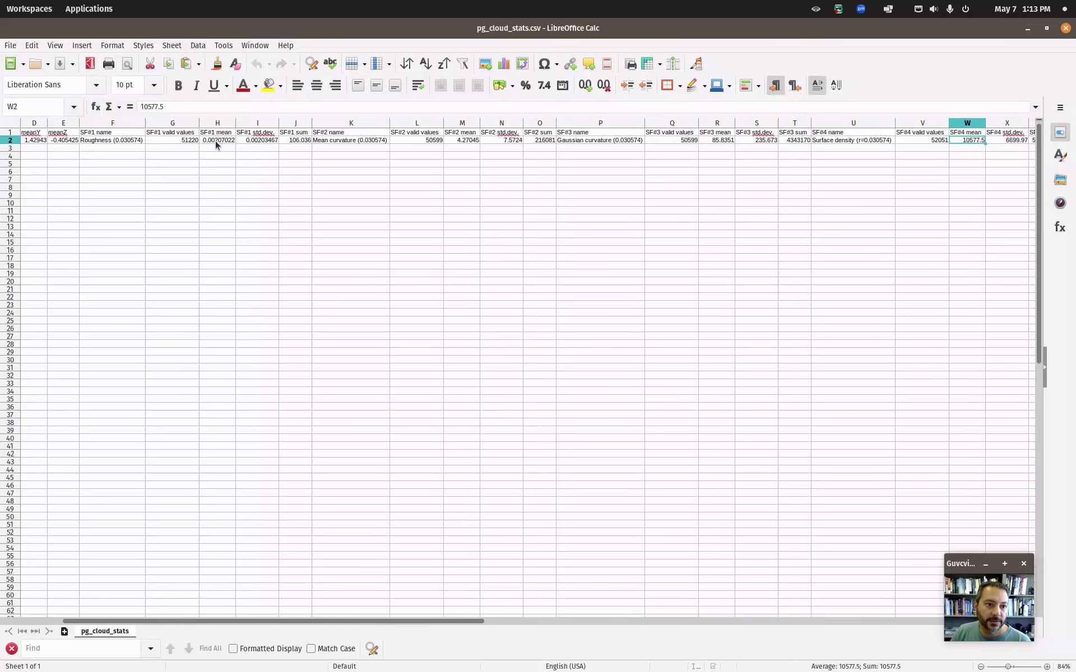
# Step: Switch back to CloudCompare and turn off the sun light, leaving the statue seen from a raised corner angle
pyautogui.click(29, 9)
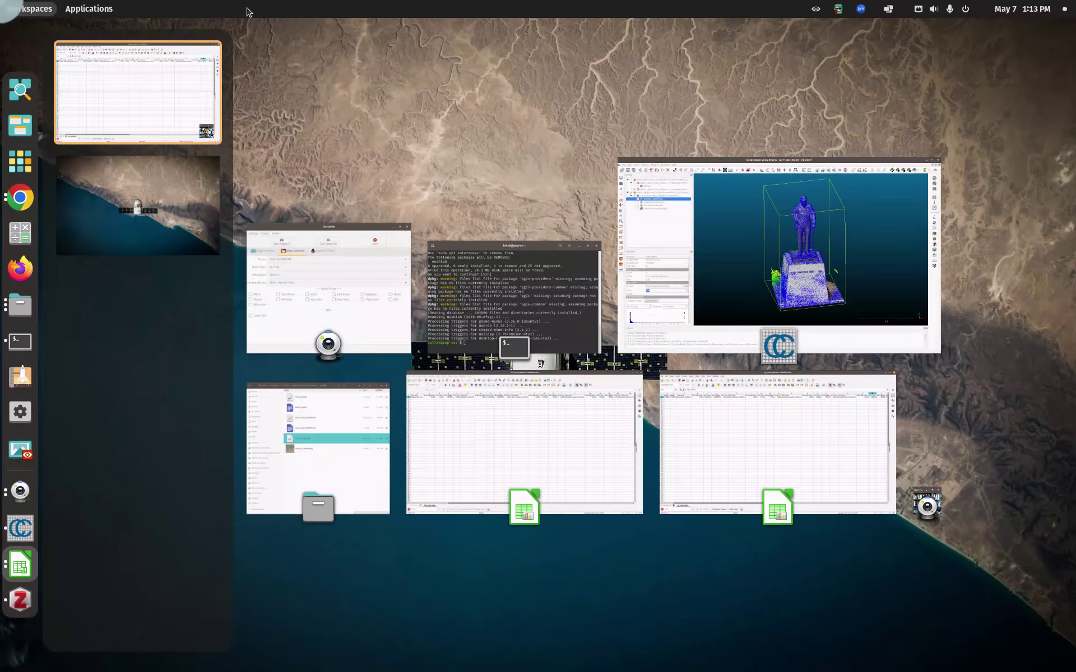
pyautogui.click(827, 271)
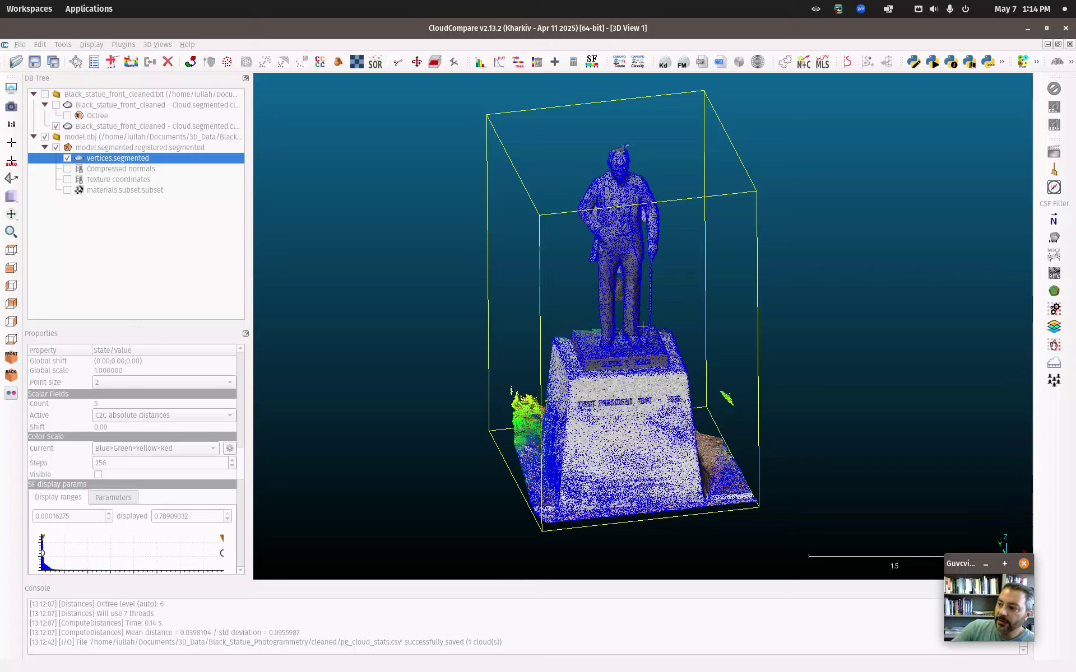
pyautogui.moveTo(405, 211); pyautogui.dragTo(616, 272)
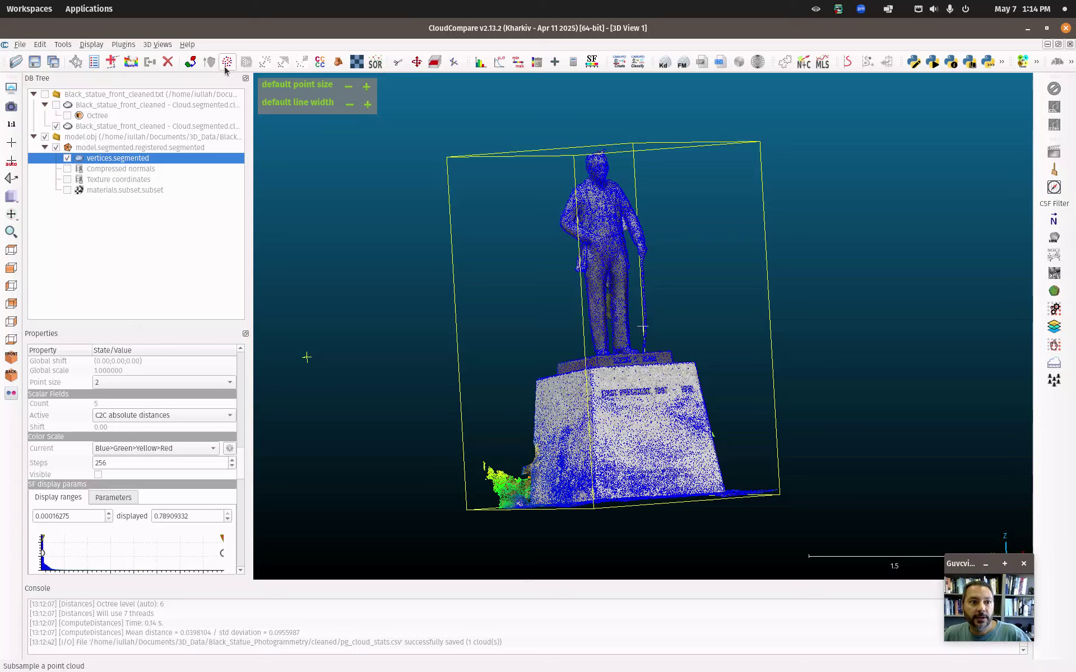
pyautogui.click(91, 45)
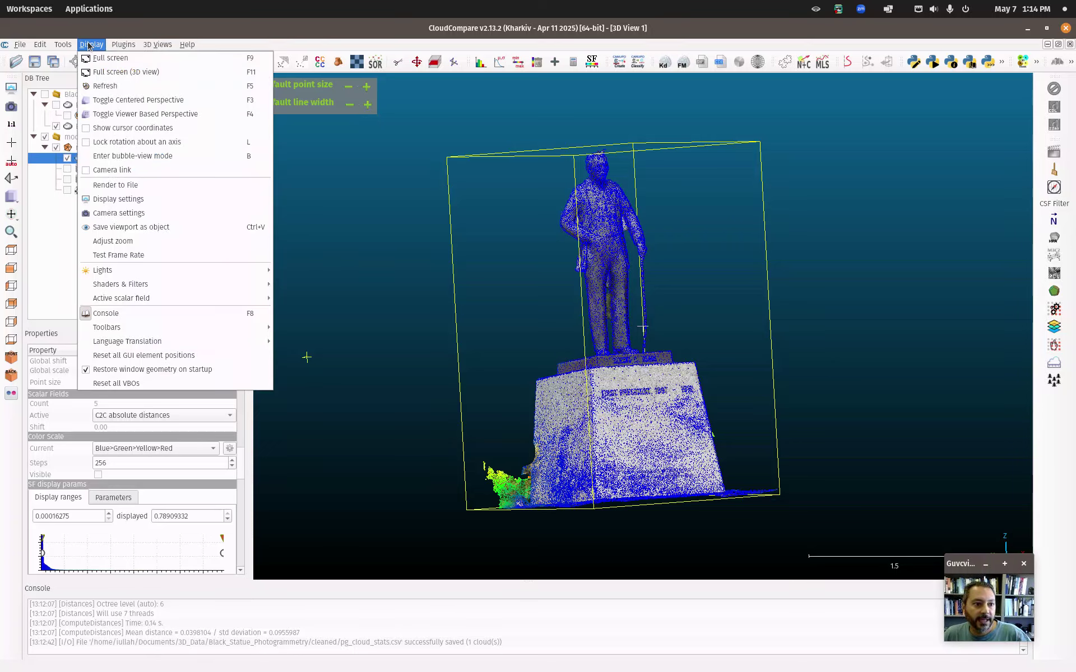
pyautogui.moveTo(154, 273)
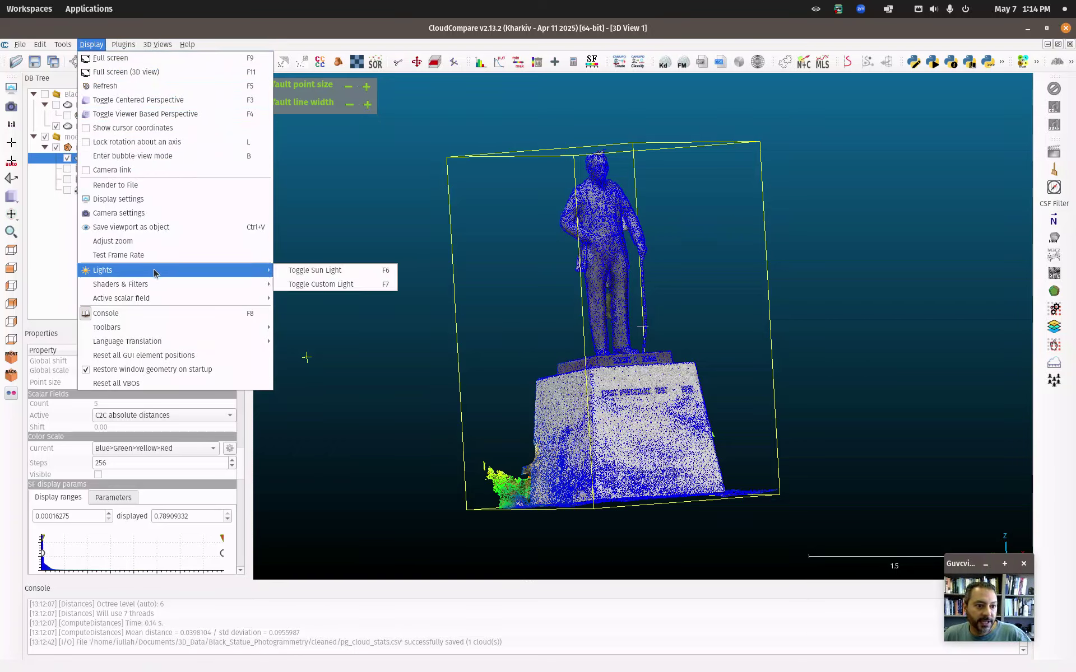
pyautogui.click(319, 274)
pyautogui.moveTo(728, 440); pyautogui.dragTo(672, 490)
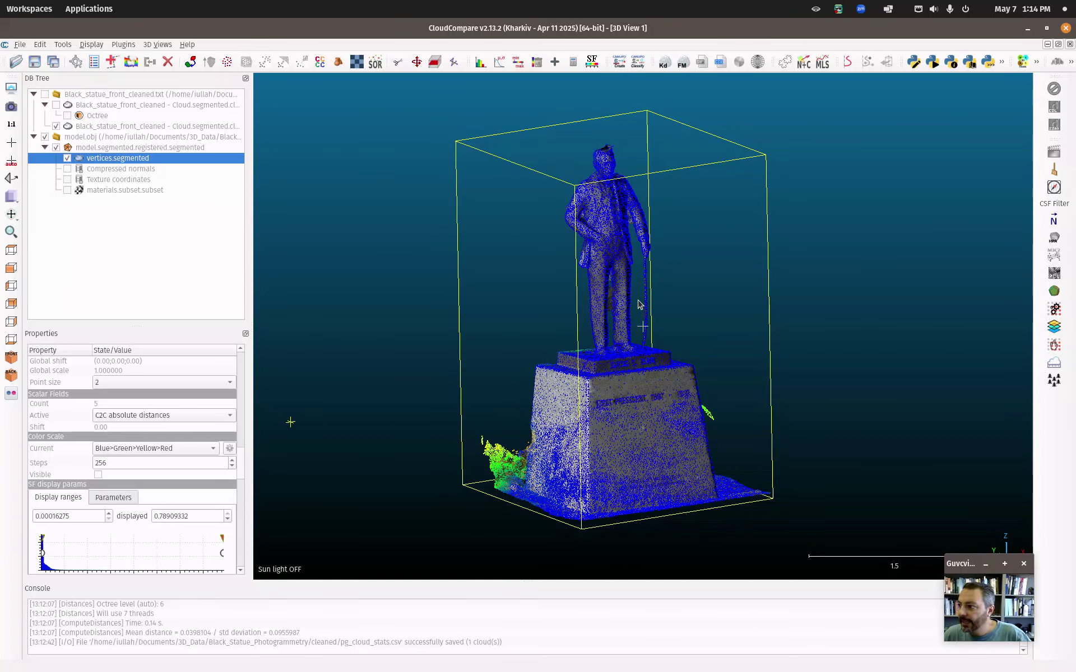
# Step: Start rendering the current 3D view to a file and choose JPEG image as the output format
pyautogui.click(96, 46)
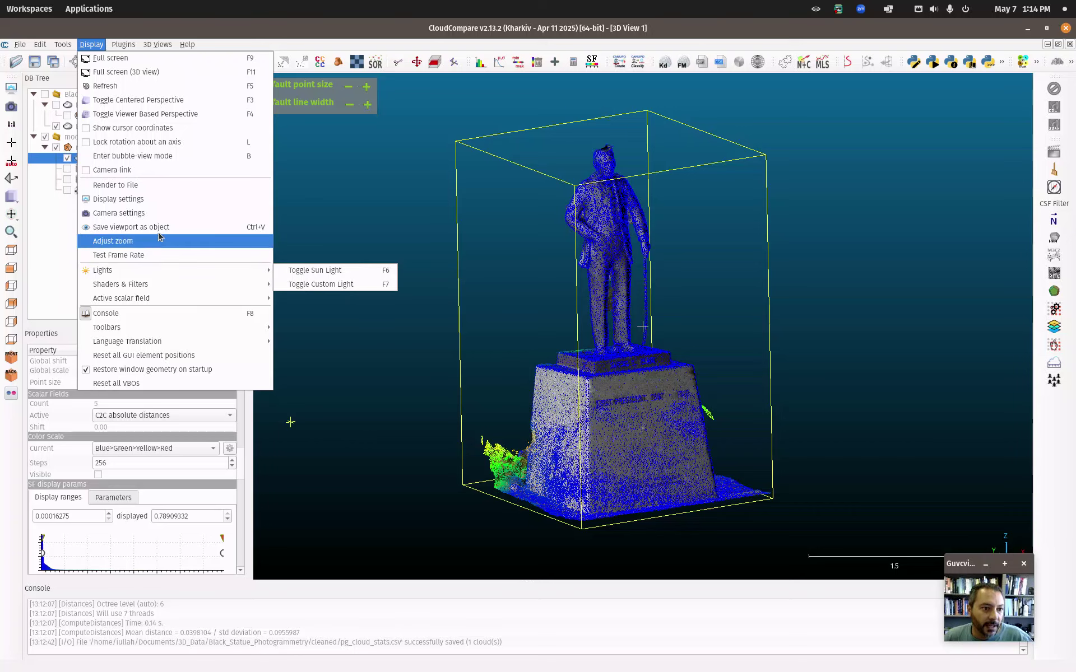
pyautogui.click(148, 190)
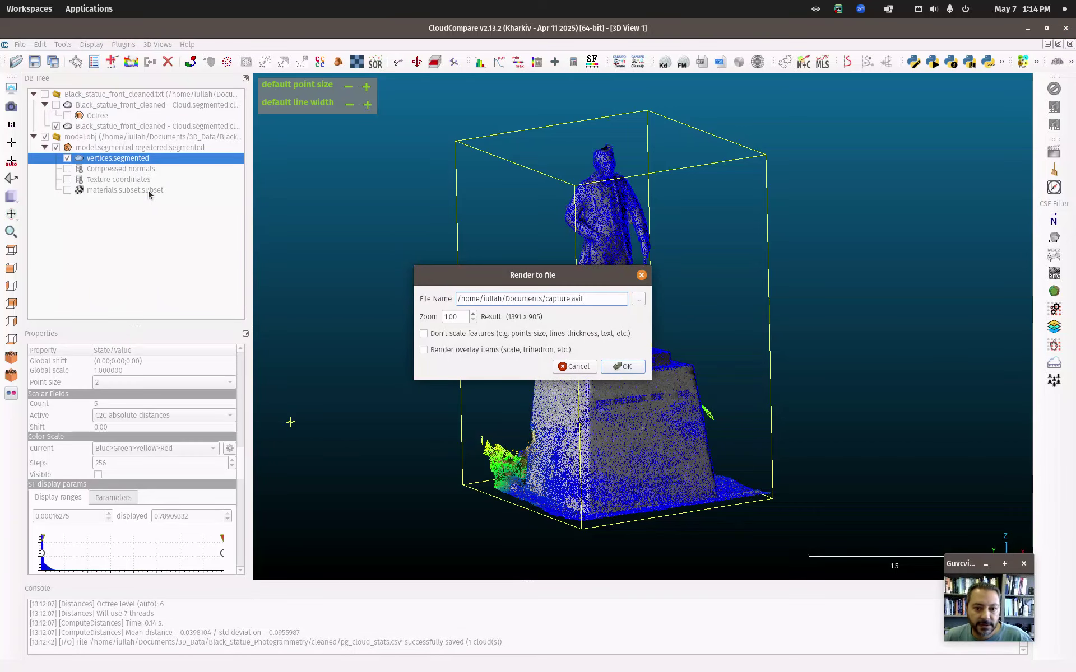
pyautogui.click(638, 300)
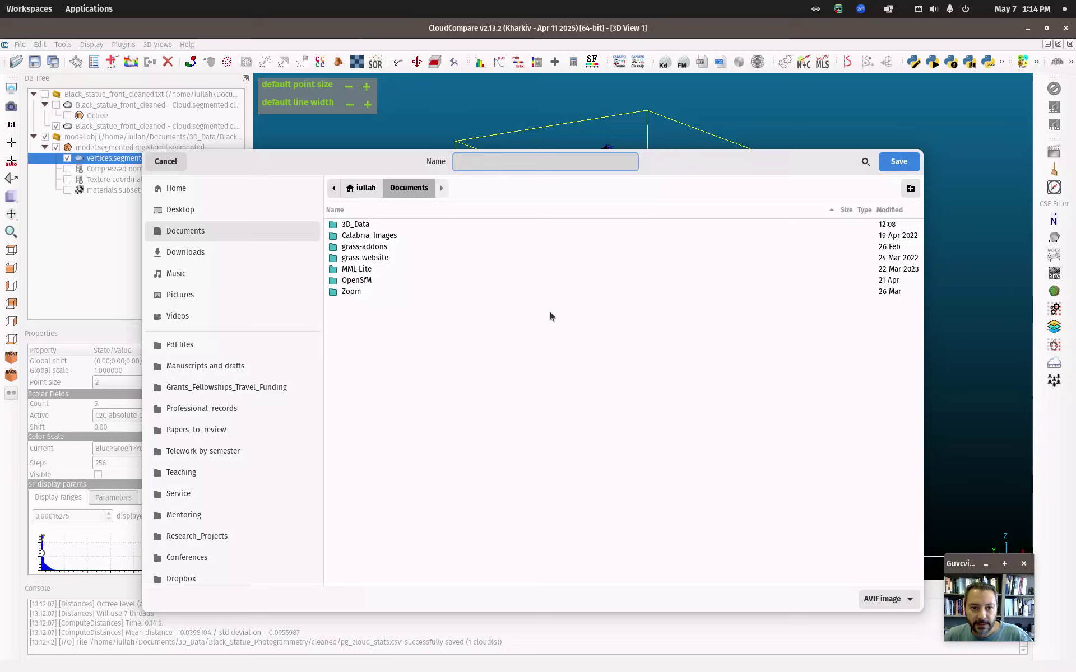
pyautogui.click(890, 597)
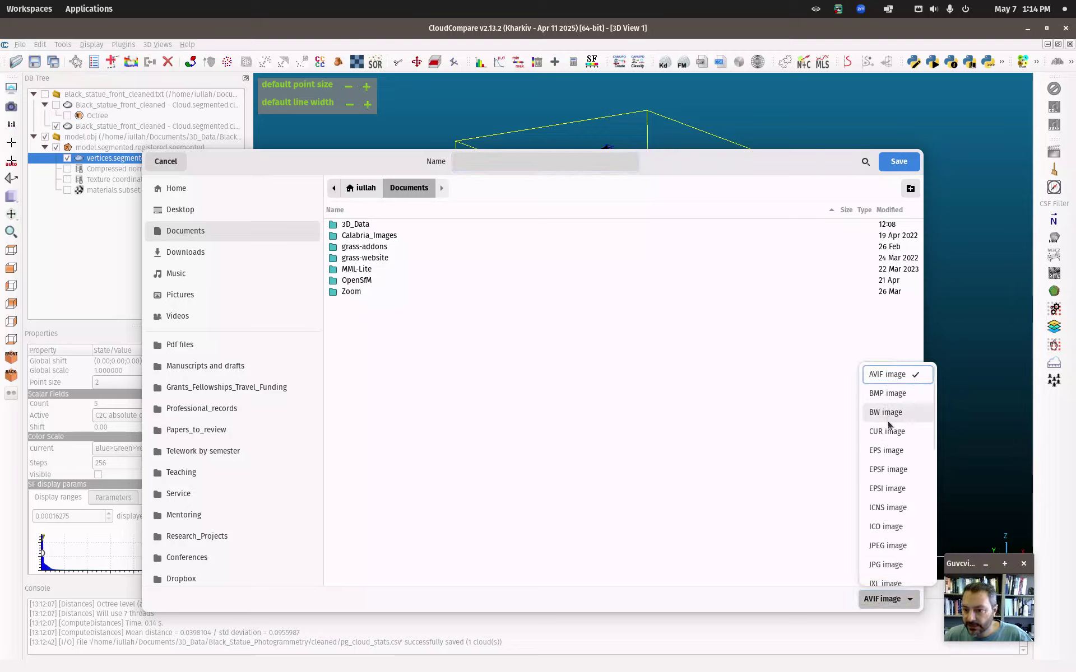
pyautogui.scroll(-2, 890, 417)
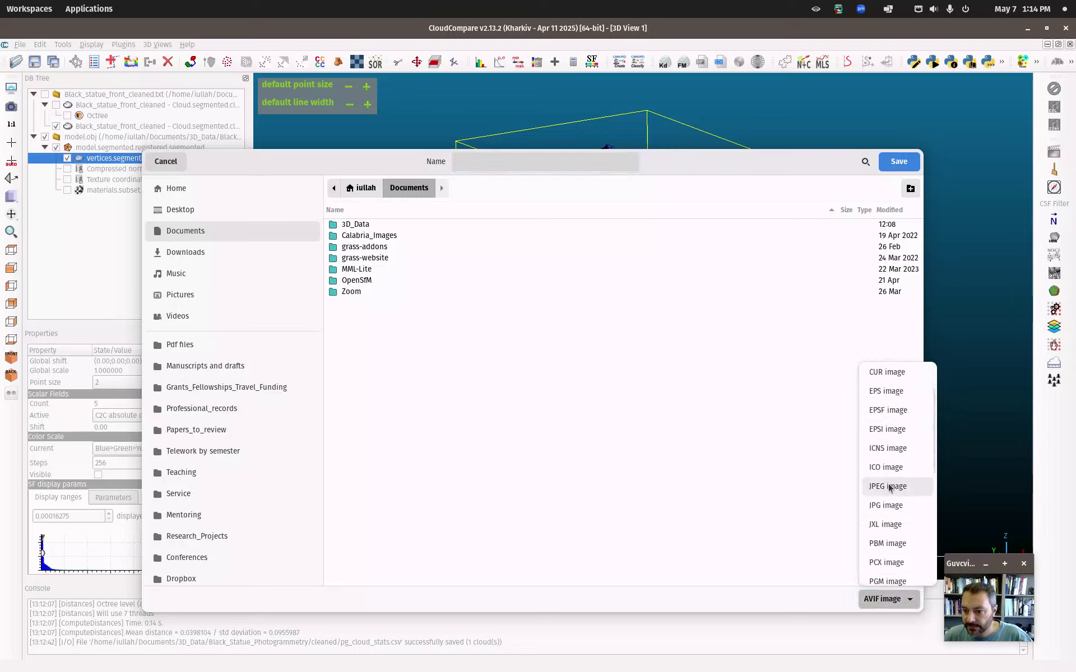
pyautogui.click(874, 489)
# Step: Create a new folder named renders inside the 3D_Data folder for the rendered image
pyautogui.doubleClick(352, 225)
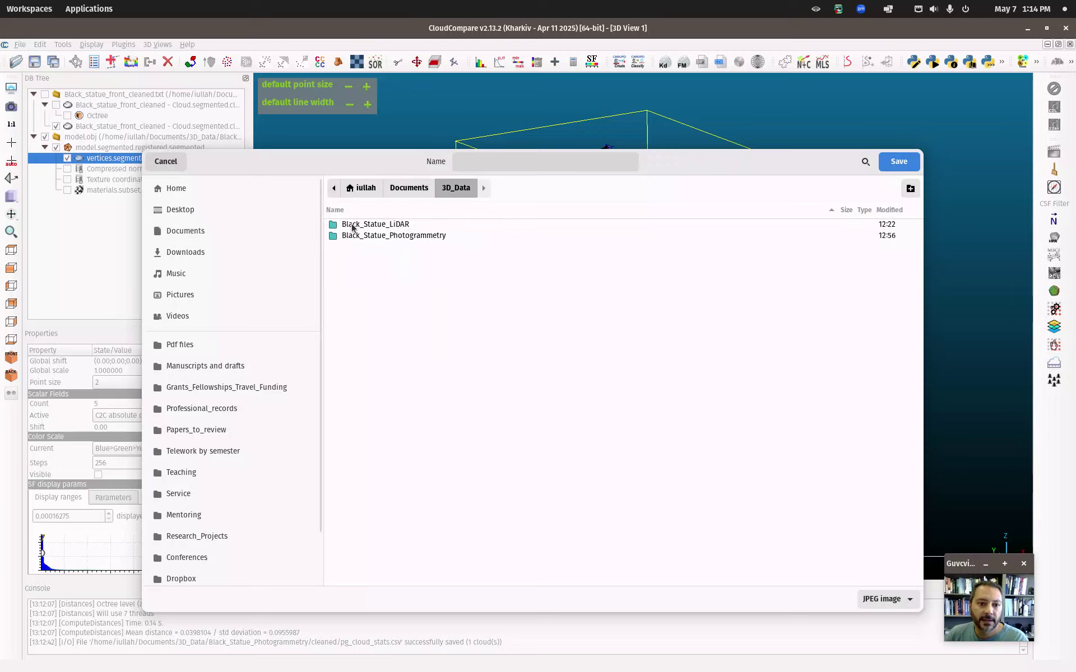
pyautogui.click(909, 190)
pyautogui.write('re')
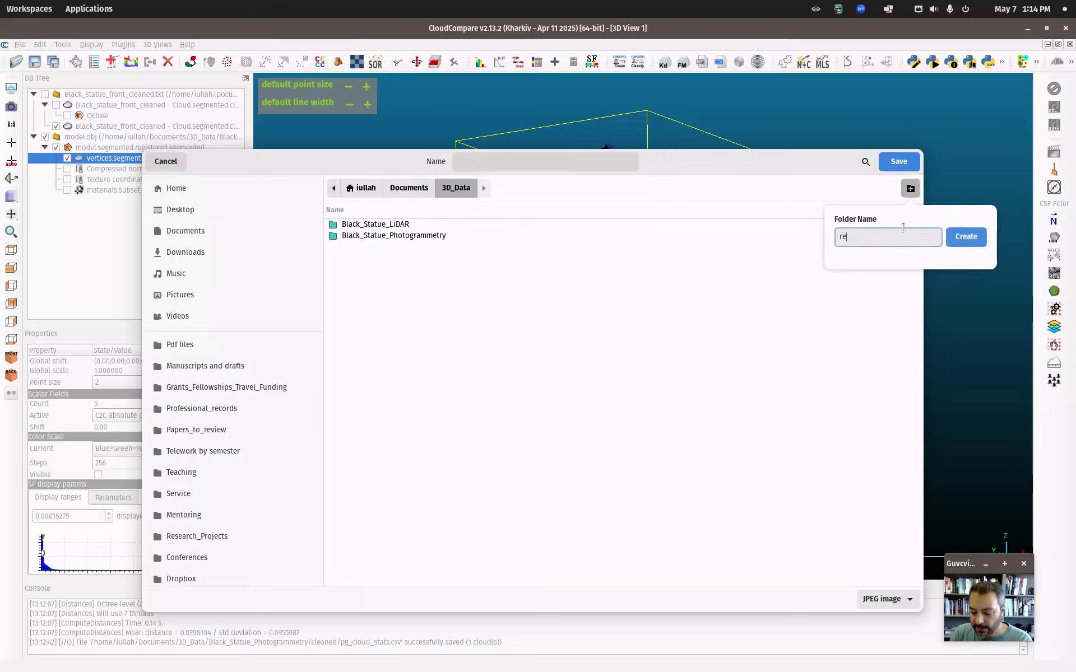
pyautogui.write('nders')
pyautogui.click(966, 236)
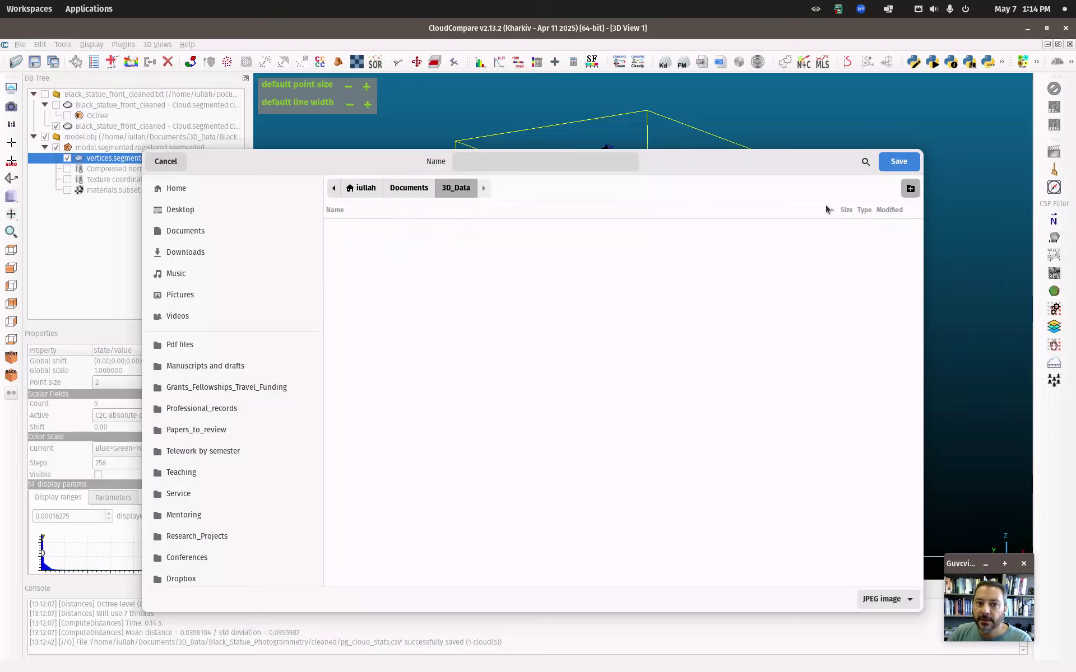
# Step: Name the image sensible_name in the renders folder and render the view to that file
pyautogui.click(506, 162)
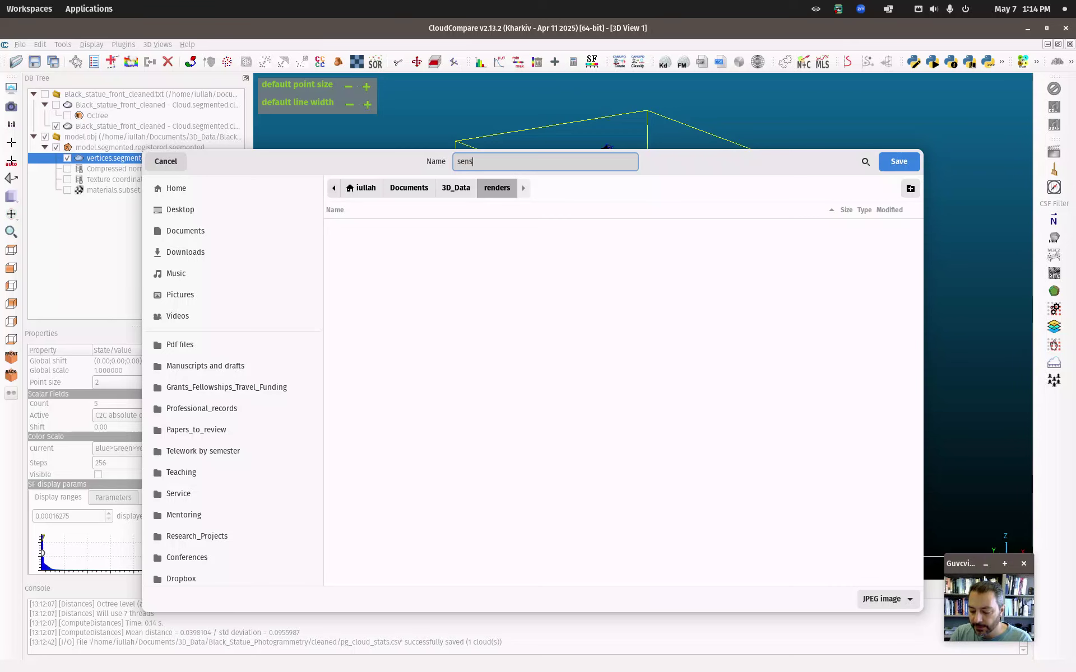
pyautogui.write('sensible_name')
pyautogui.press('Return')
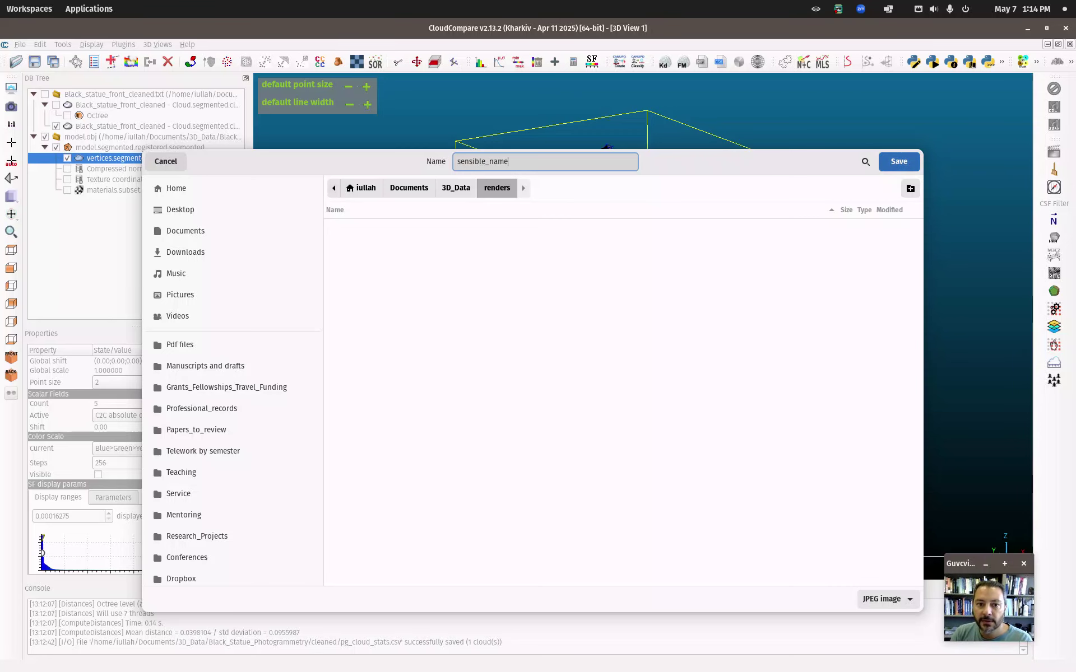
pyautogui.click(635, 369)
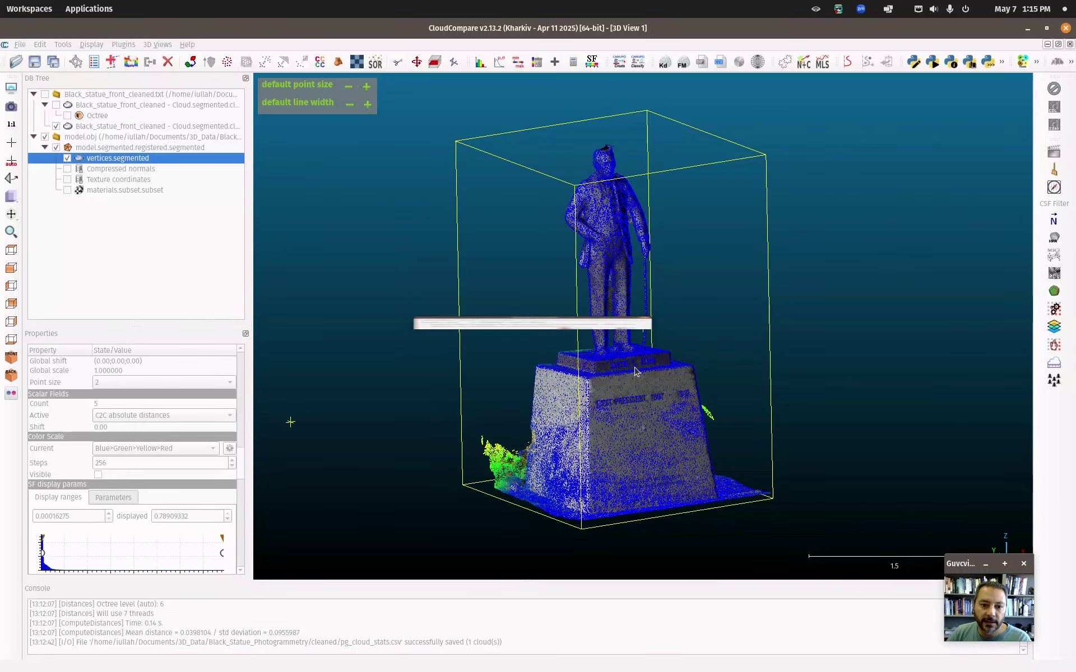
# Step: Switch to the file manager and open the renders folder inside 3D_Data to check for the rendered image
pyautogui.moveTo(1, 1)
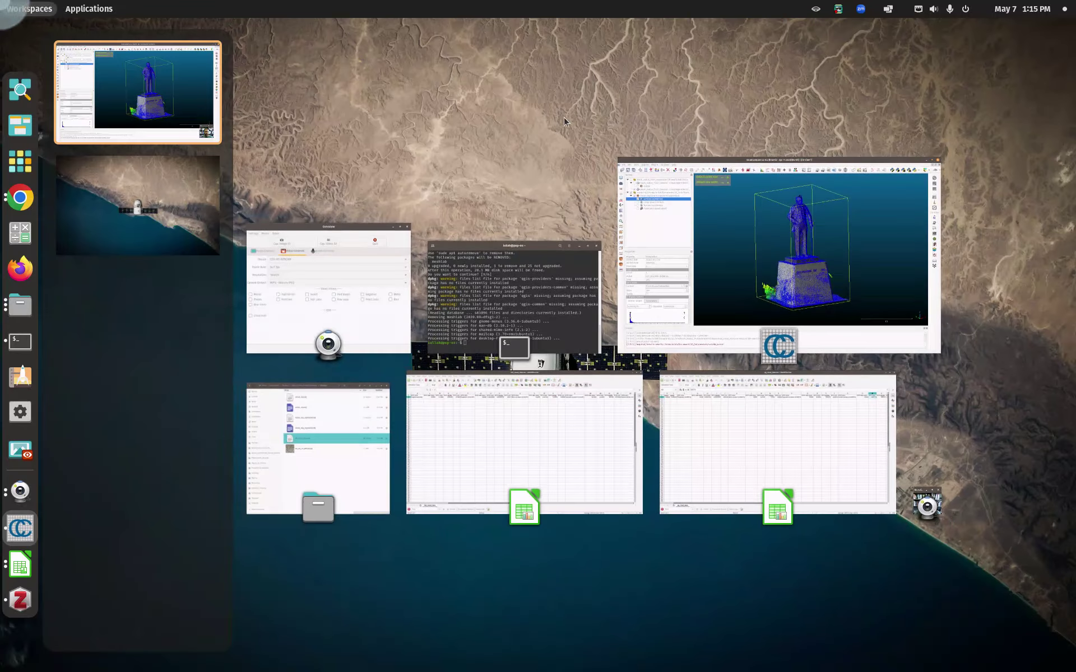
pyautogui.click(340, 462)
pyautogui.click(227, 88)
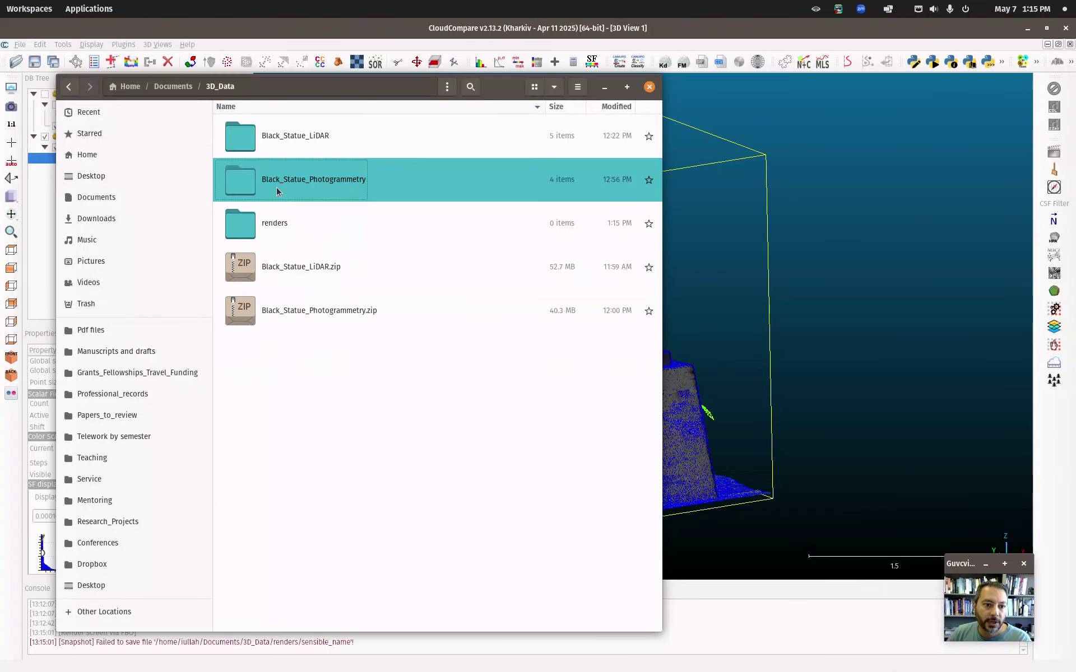
pyautogui.doubleClick(275, 230)
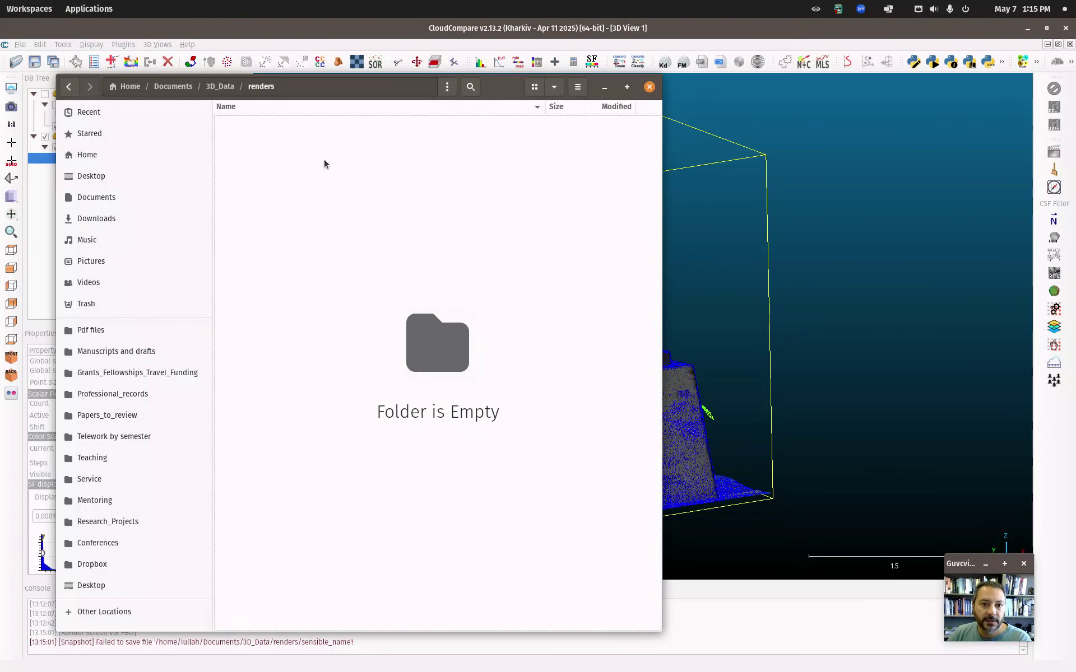
pyautogui.moveTo(500, 87); pyautogui.dragTo(701, 270)
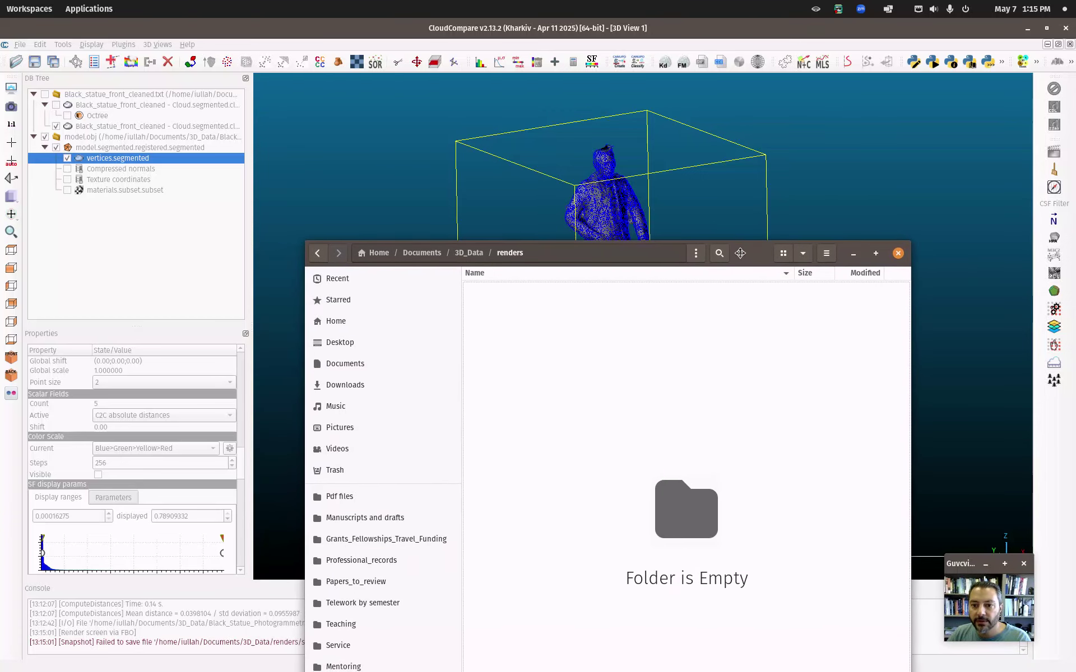
# Step: Switch back to CloudCompare and capture a screenshot of a selected area enclosing the whole statue and its bounding box
pyautogui.click(21, 44)
pyautogui.click(20, 44)
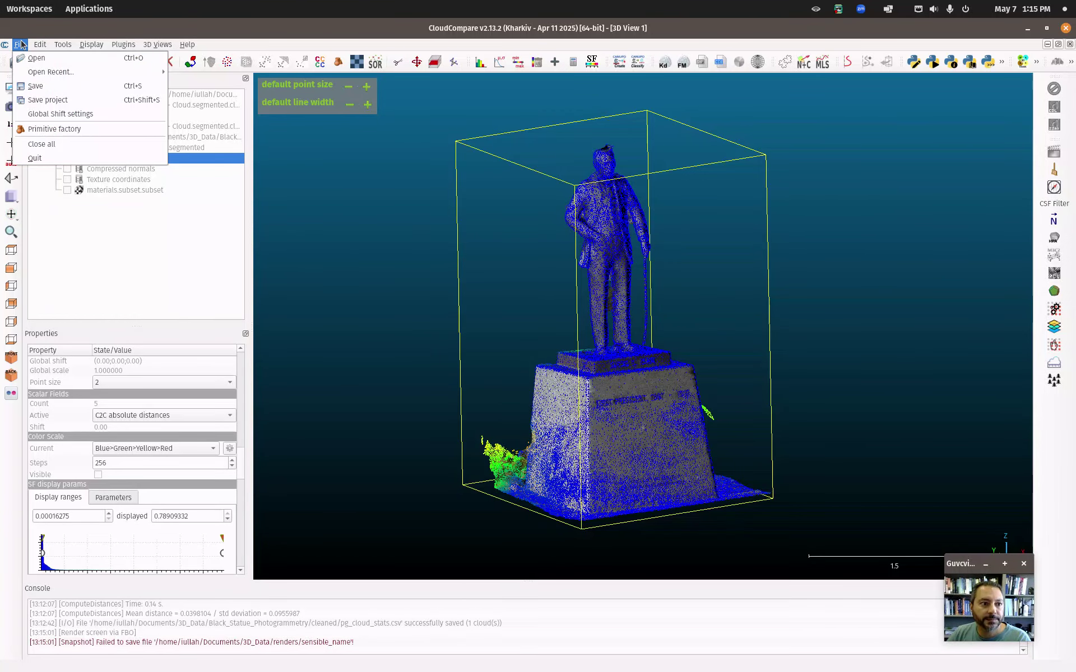
pyautogui.click(20, 44)
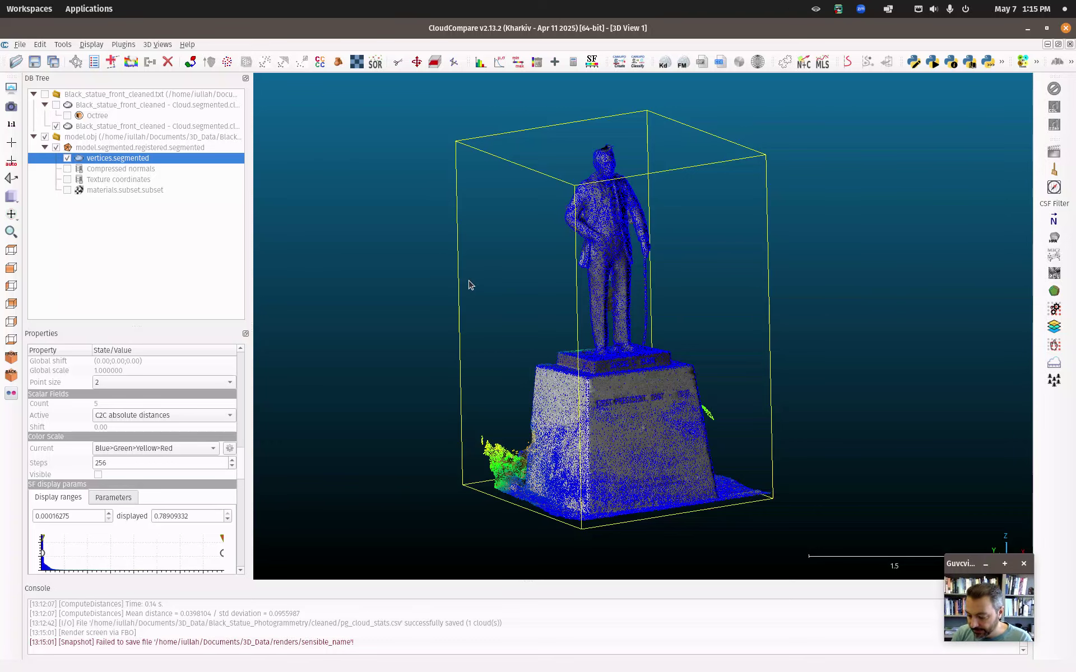
pyautogui.press('Print')
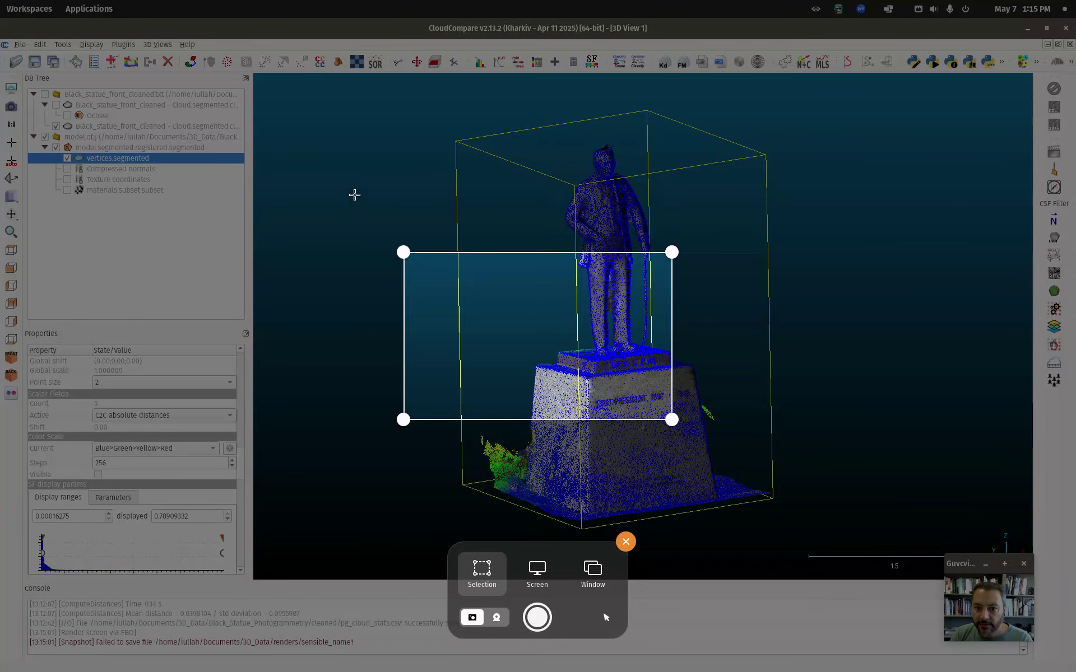
pyautogui.moveTo(421, 183); pyautogui.dragTo(437, 102)
pyautogui.moveTo(671, 419); pyautogui.dragTo(814, 539)
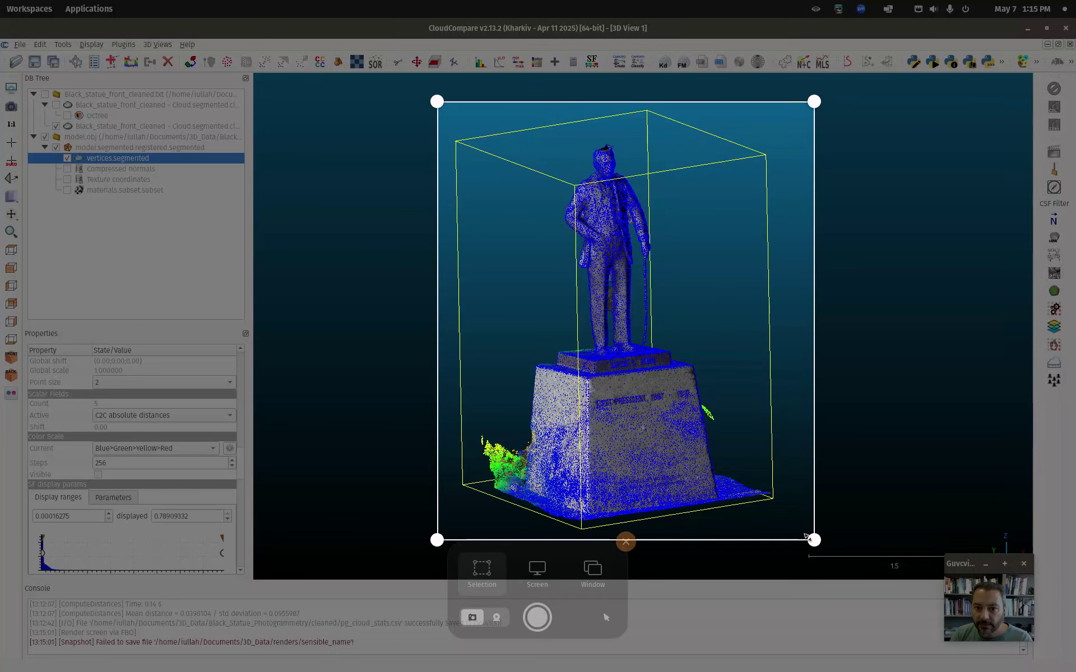
pyautogui.click(537, 617)
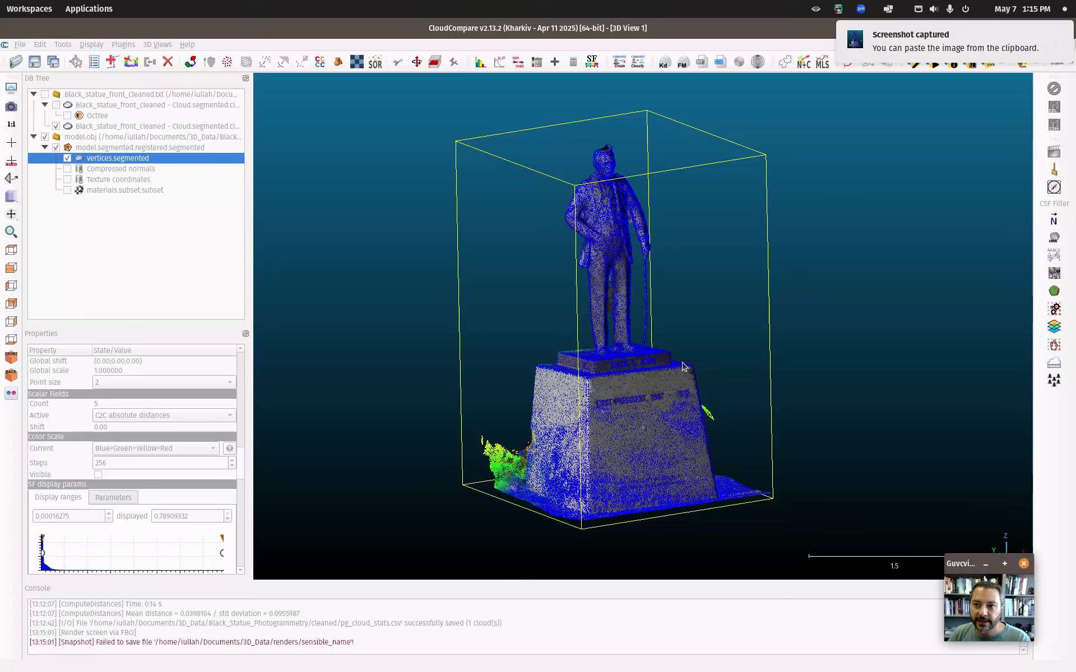